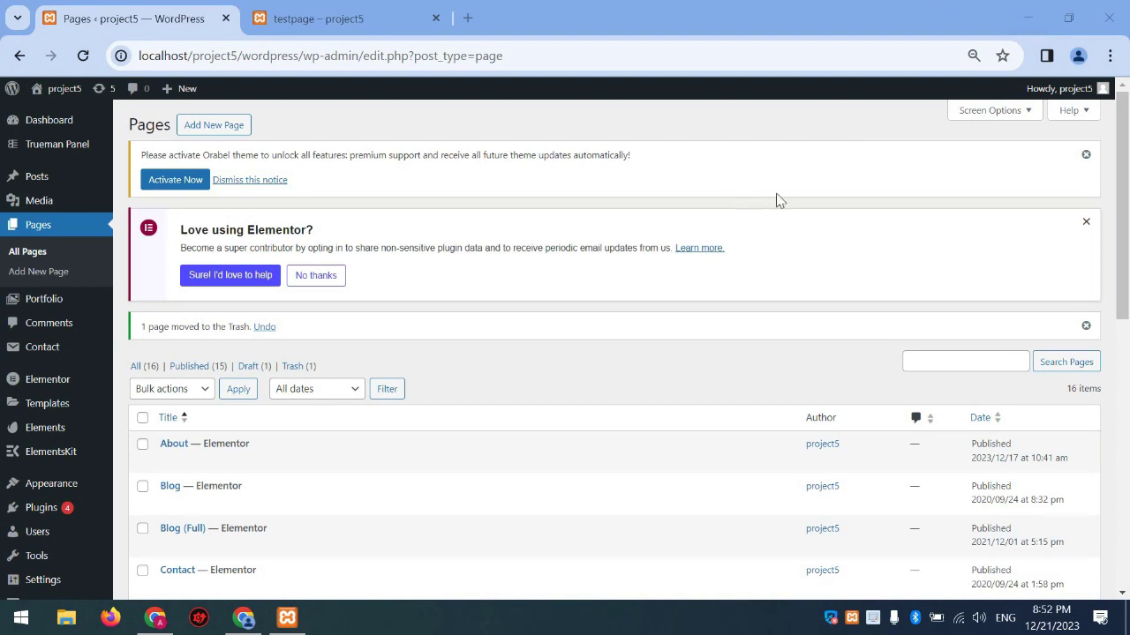
# Dismiss the Elementor and theme notices and title a new page 'Test'
pyautogui.click(1086, 222)
pyautogui.click(1085, 155)
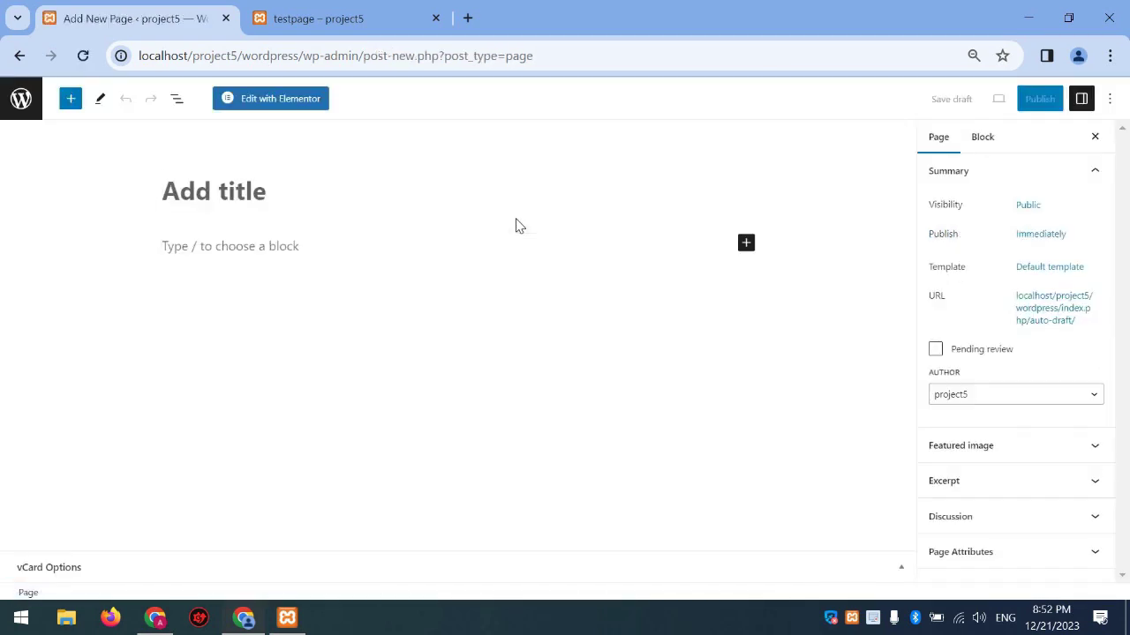
pyautogui.write('Test')
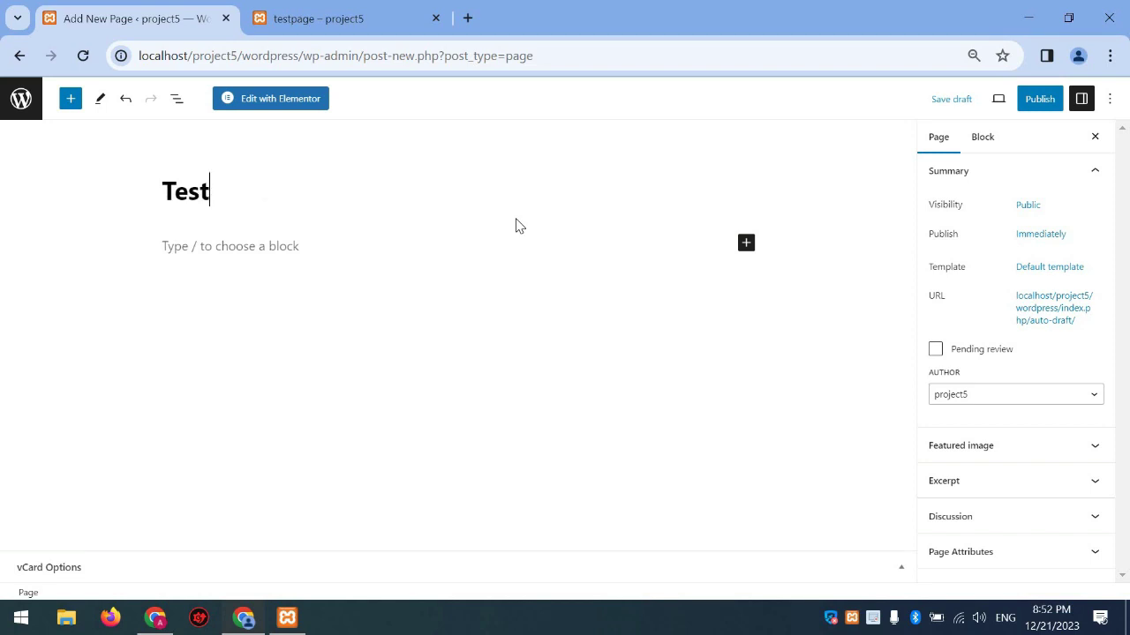
# Set the page template to Elementor Full Width and publish the page
pyautogui.click(1050, 266)
pyautogui.click(980, 372)
pyautogui.click(971, 413)
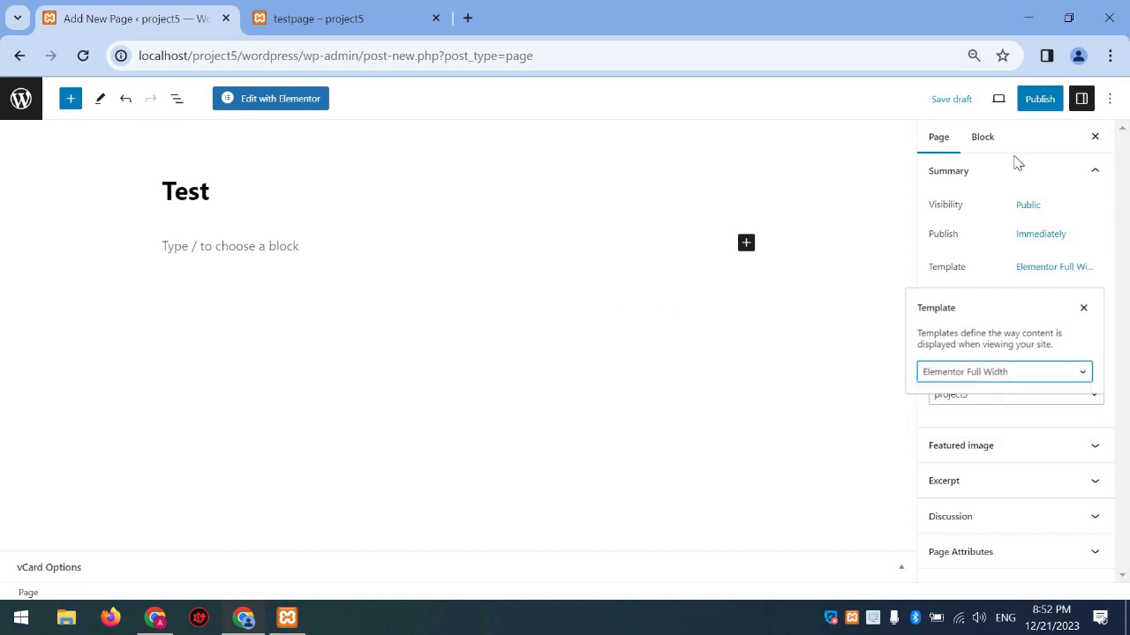
pyautogui.click(1047, 99)
pyautogui.click(984, 99)
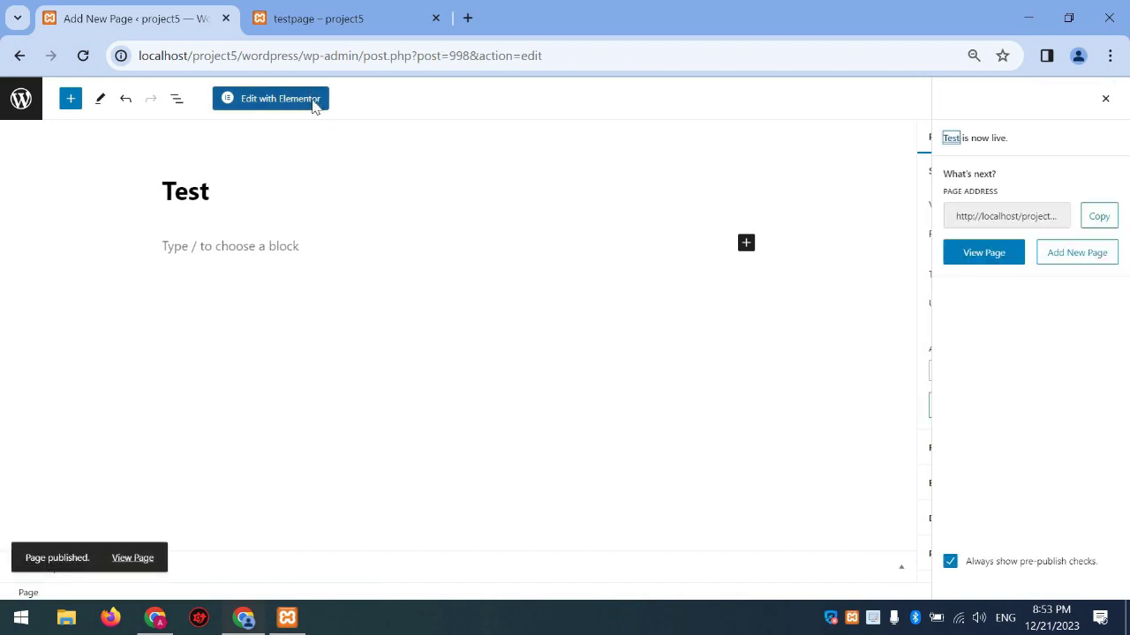
# Open the Test page in Elementor and place a Container at the top of the canvas
pyautogui.click(274, 99)
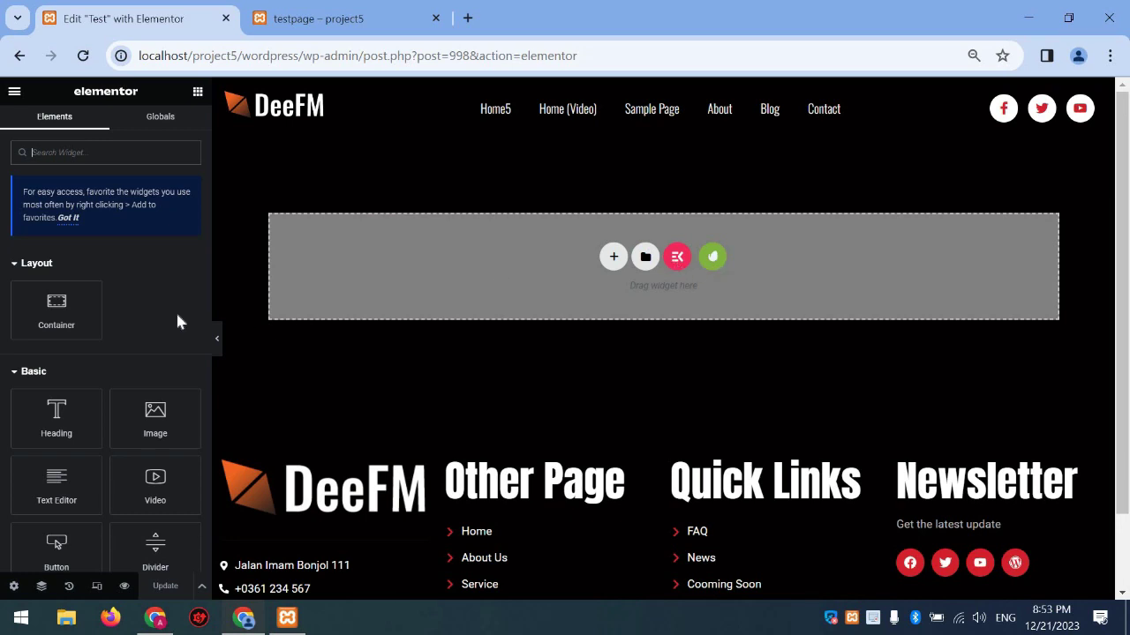
pyautogui.moveTo(56, 303); pyautogui.dragTo(406, 235)
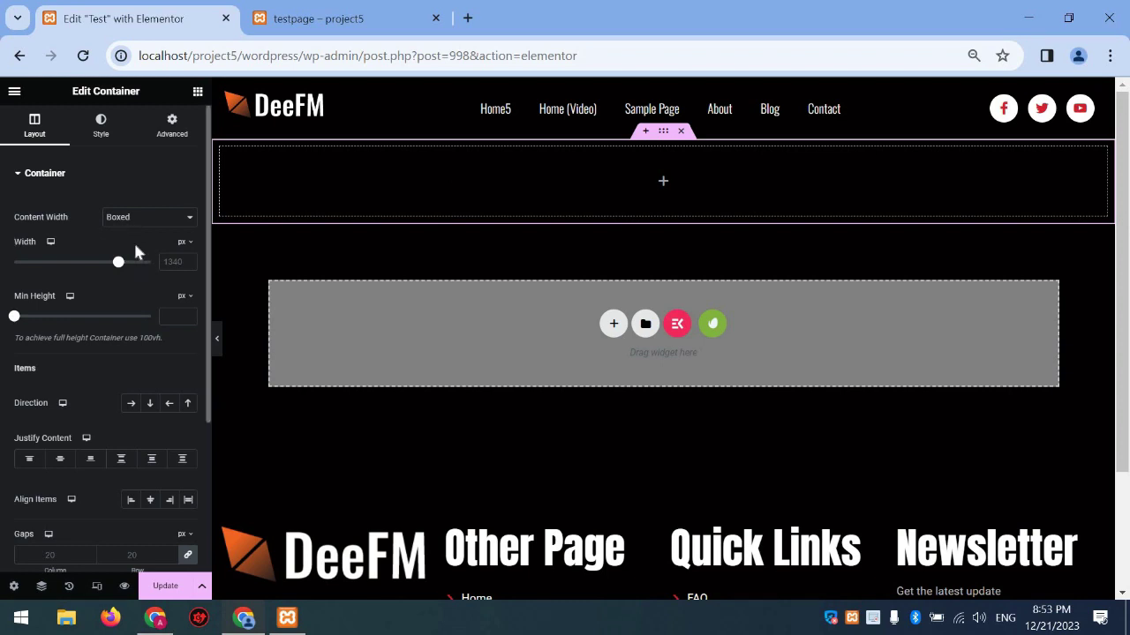
# Set the container's Content Width to Full Width
pyautogui.click(149, 216)
pyautogui.click(86, 176)
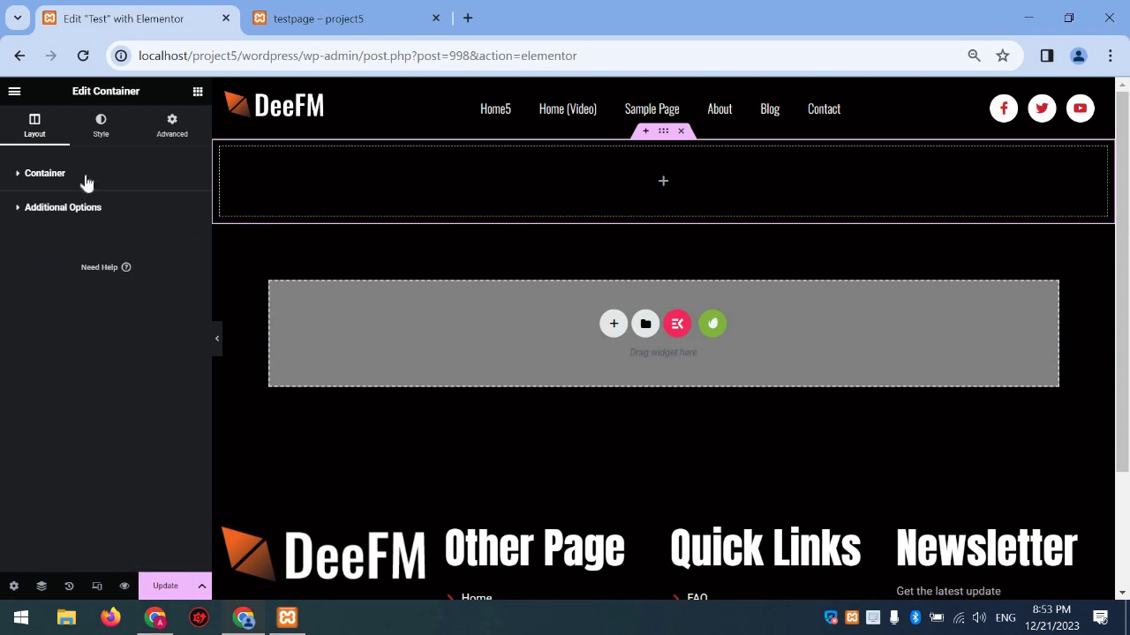
pyautogui.click(86, 180)
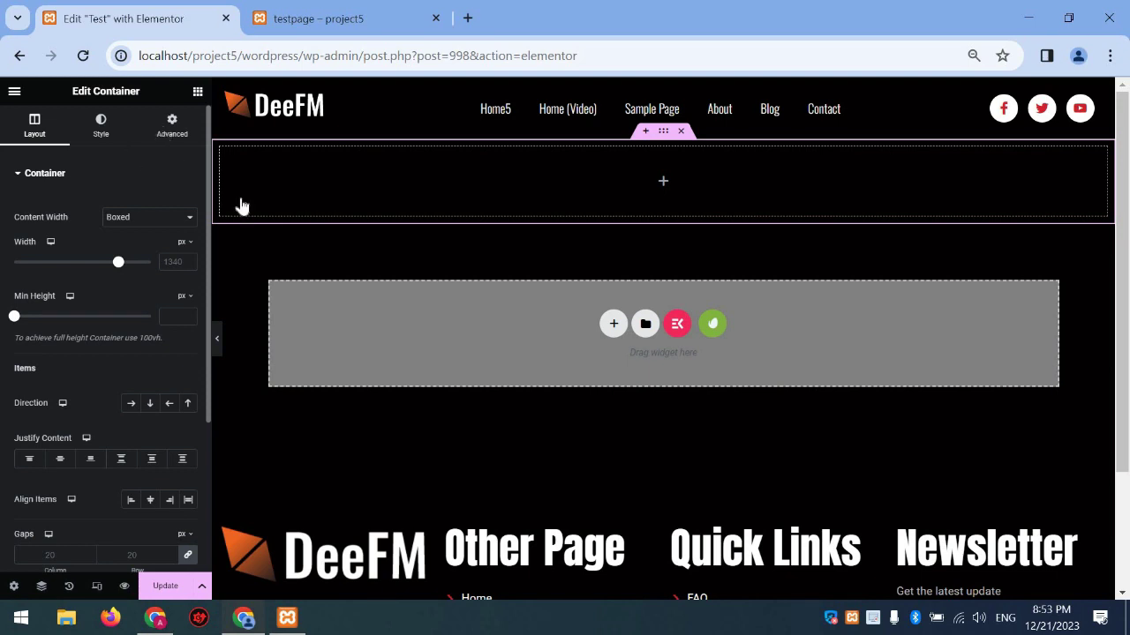
pyautogui.moveTo(118, 262); pyautogui.dragTo(143, 262)
pyautogui.click(144, 226)
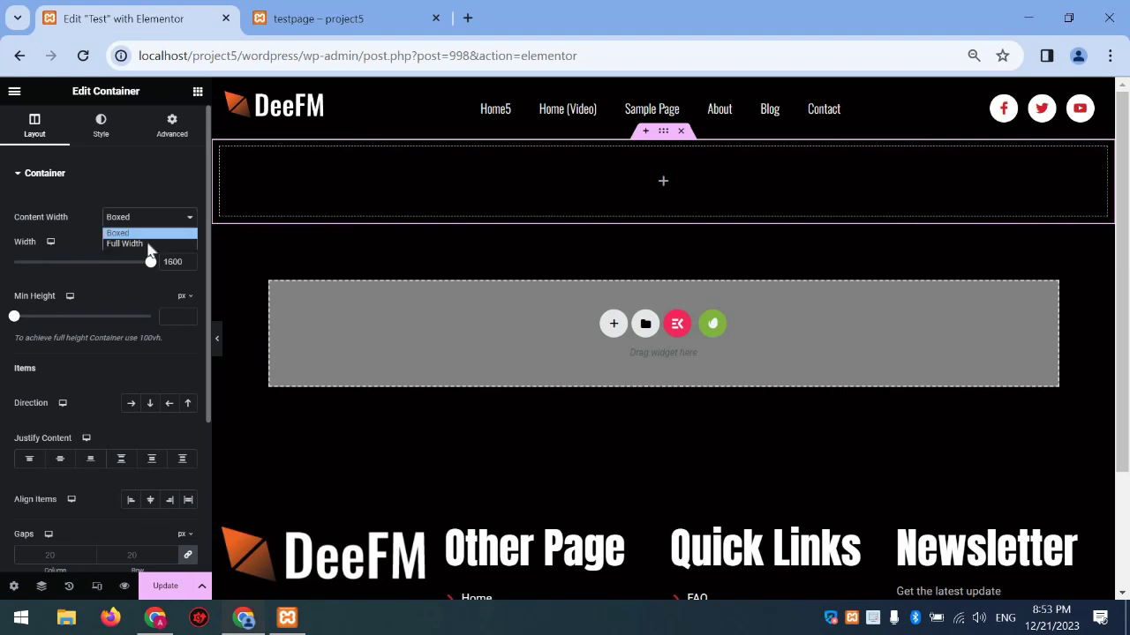
pyautogui.click(143, 245)
pyautogui.click(142, 222)
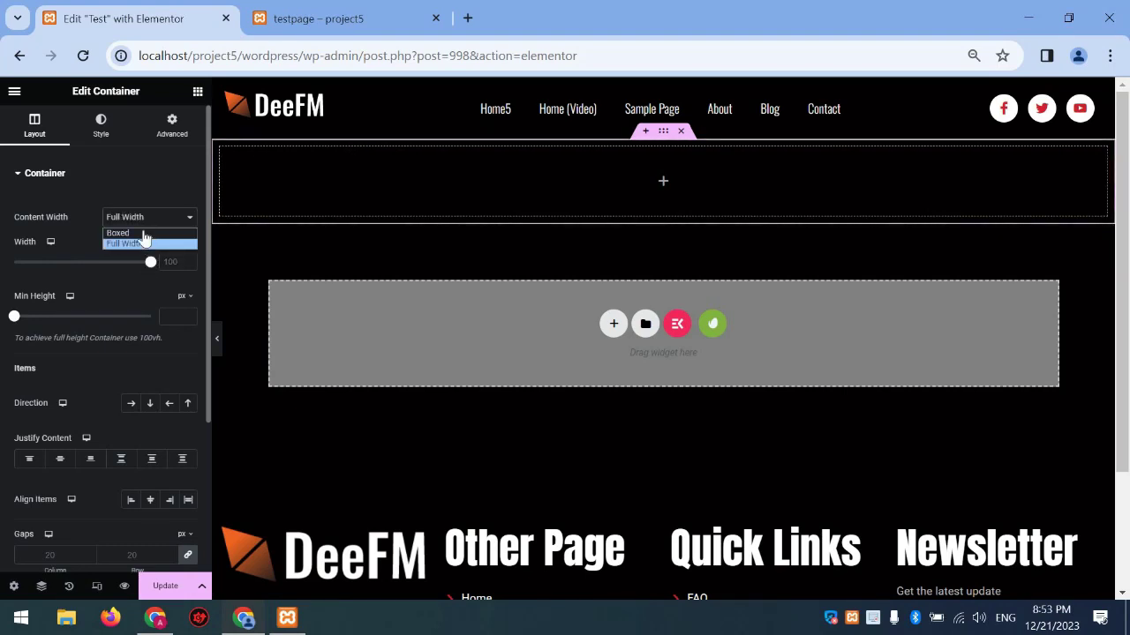
pyautogui.click(142, 233)
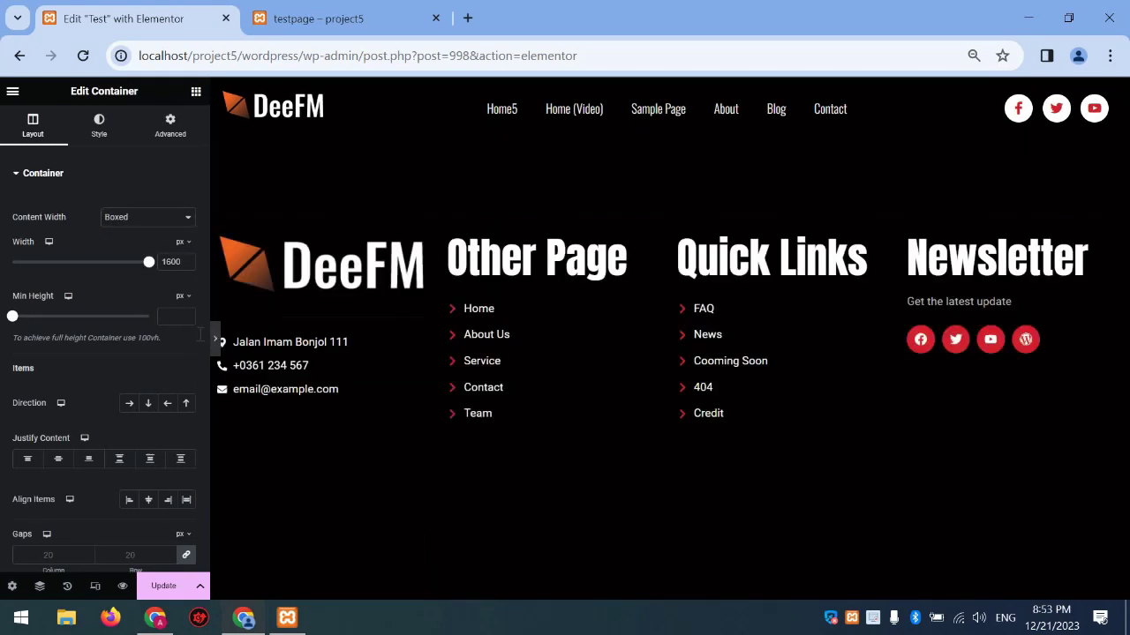
pyautogui.click(213, 338)
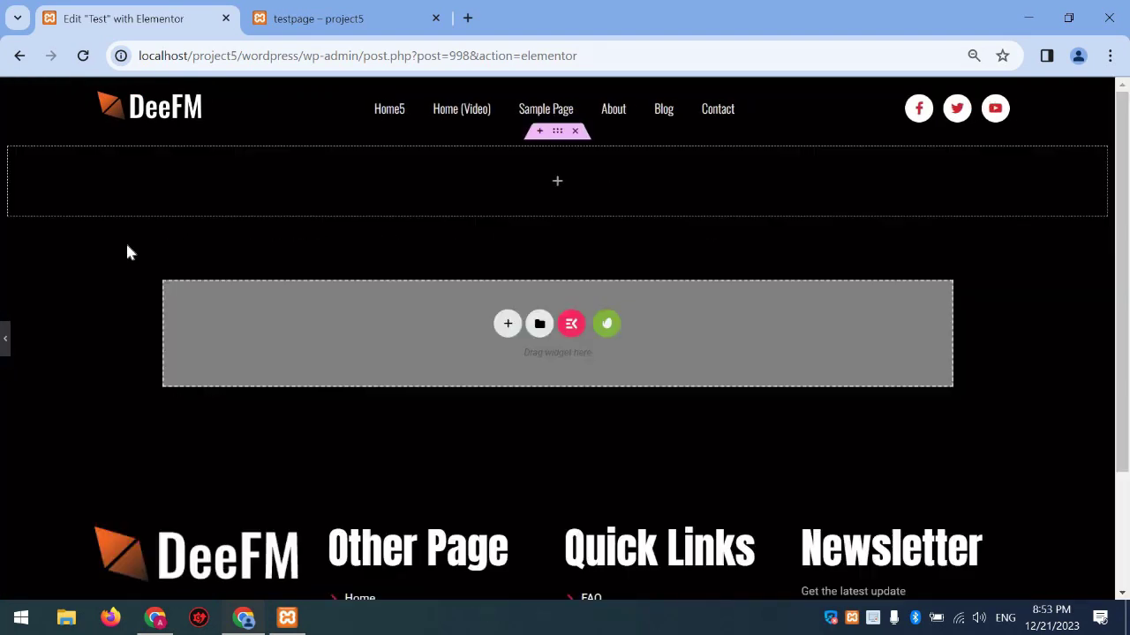
pyautogui.hotkey('ctrl', 'p')
pyautogui.click(150, 219)
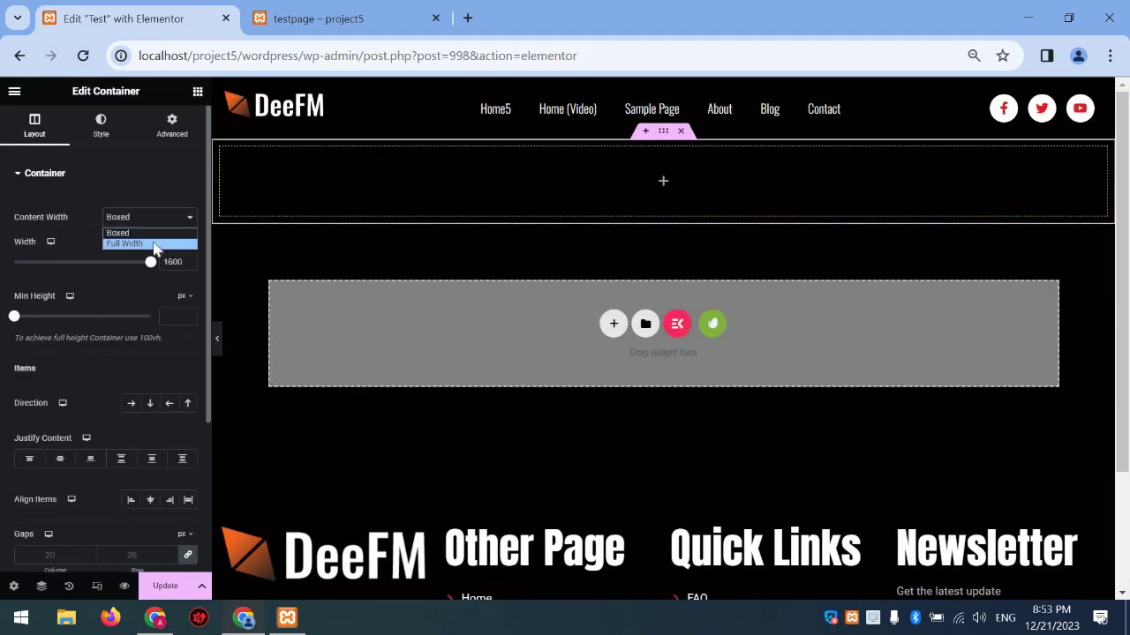
pyautogui.click(154, 244)
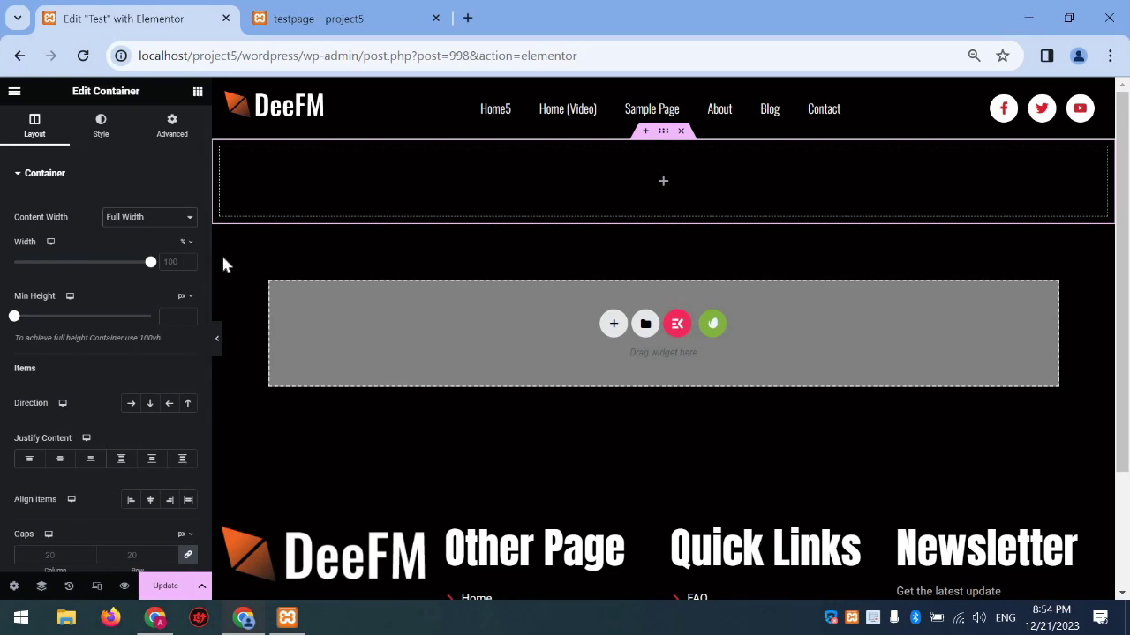
# Give the container a minimum height of 80 vh
pyautogui.moveTo(26, 317); pyautogui.dragTo(177, 297)
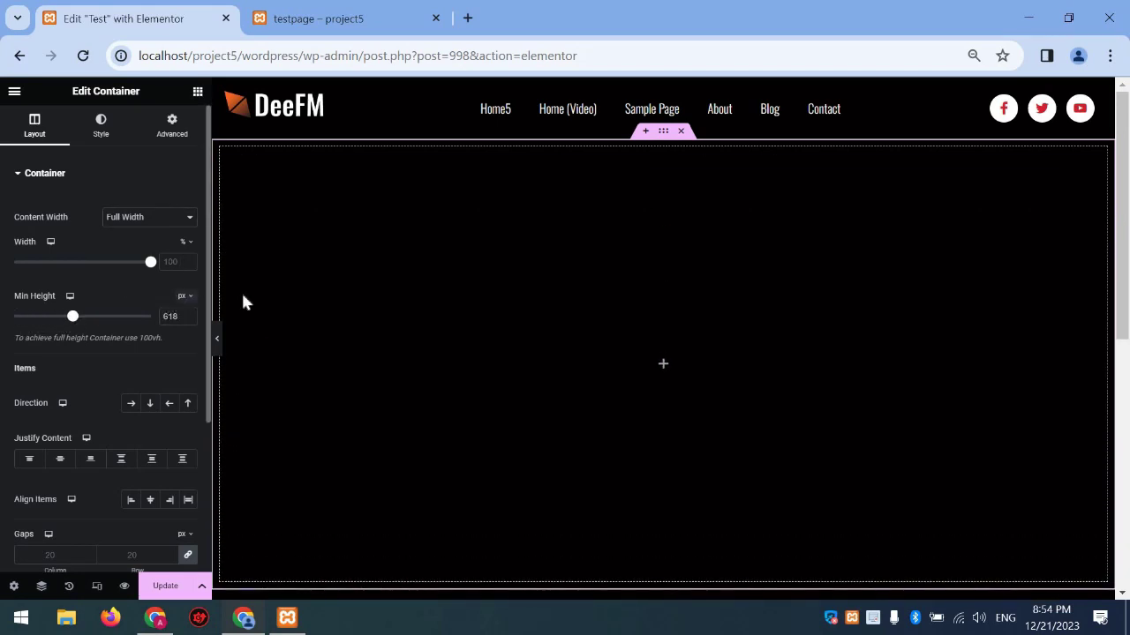
pyautogui.click(184, 295)
pyautogui.click(182, 359)
pyautogui.moveTo(16, 325); pyautogui.dragTo(129, 334)
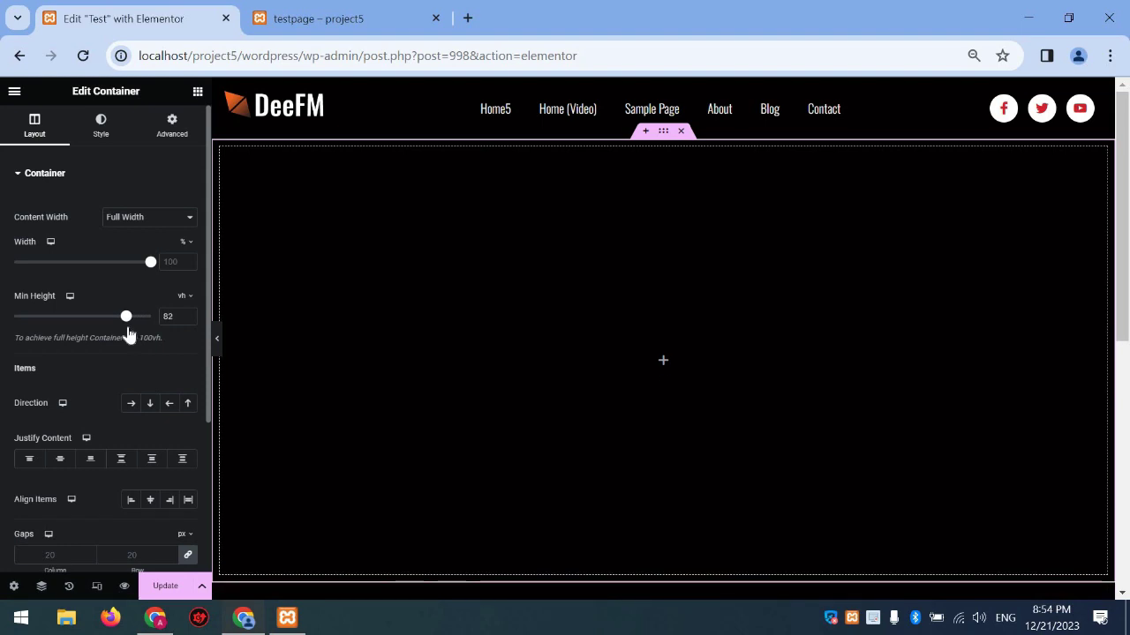
pyautogui.doubleClick(188, 319)
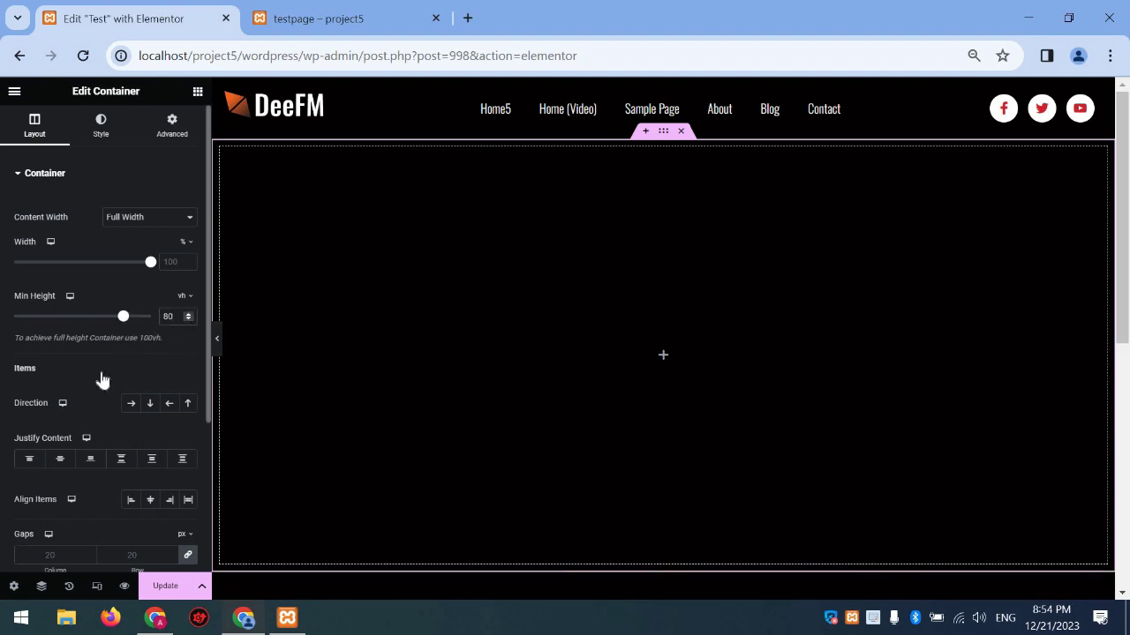
pyautogui.scroll(-2, 102, 380)
pyautogui.scroll(2, 109, 423)
pyautogui.scroll(-1, 85, 201)
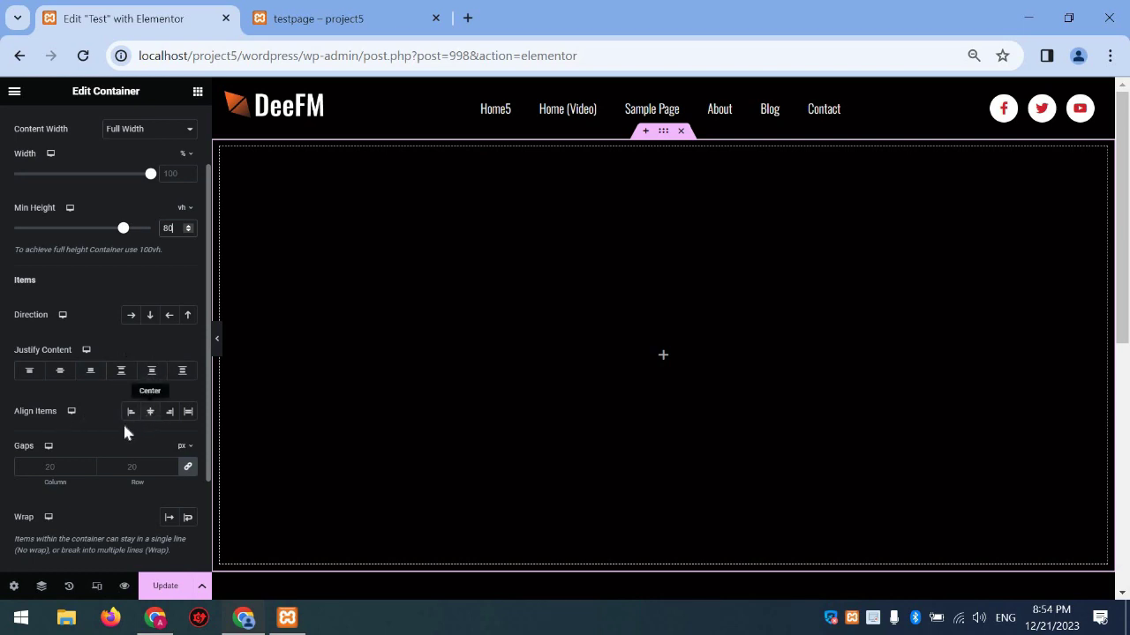
pyautogui.scroll(-1, 186, 417)
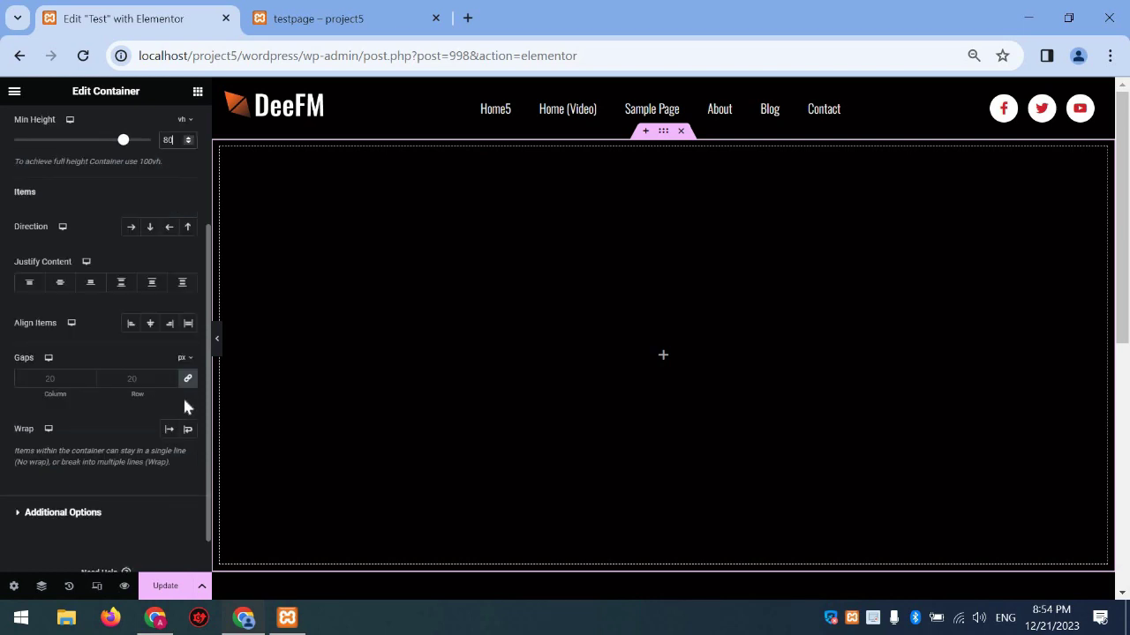
pyautogui.click(119, 510)
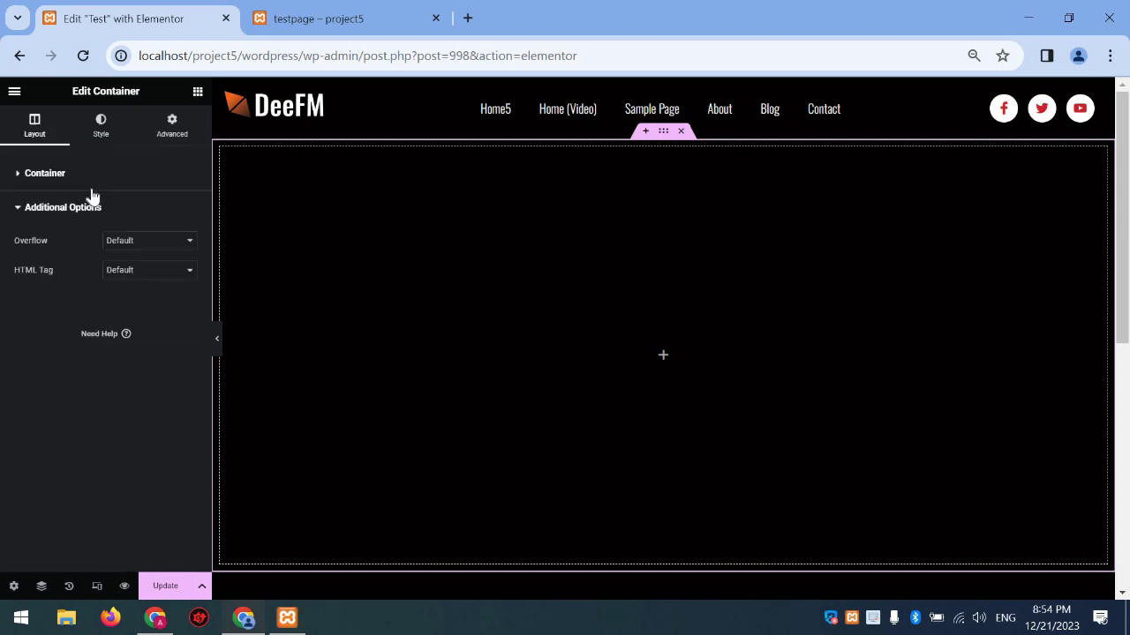
# Keep the container's Overflow and HTML Tag additional options at Default
pyautogui.click(133, 244)
pyautogui.click(141, 258)
pyautogui.click(149, 273)
pyautogui.click(149, 272)
pyautogui.click(94, 210)
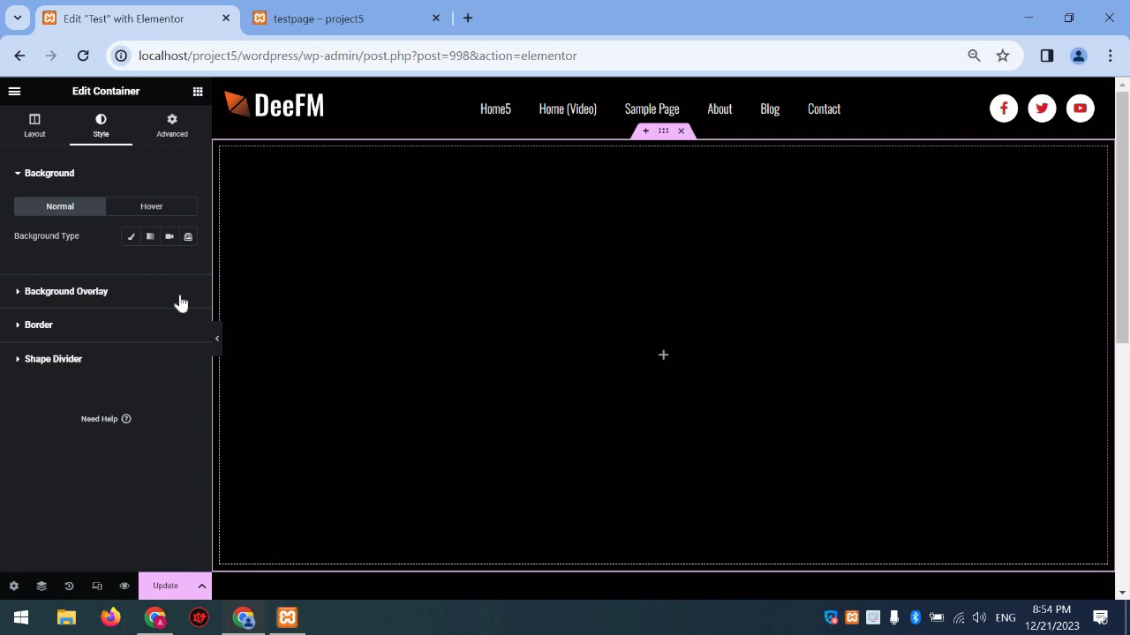
# Review the Advanced settings, then choose a Classic background in the Style settings
pyautogui.click(185, 134)
pyautogui.scroll(-2, 140, 247)
pyautogui.scroll(2, 139, 244)
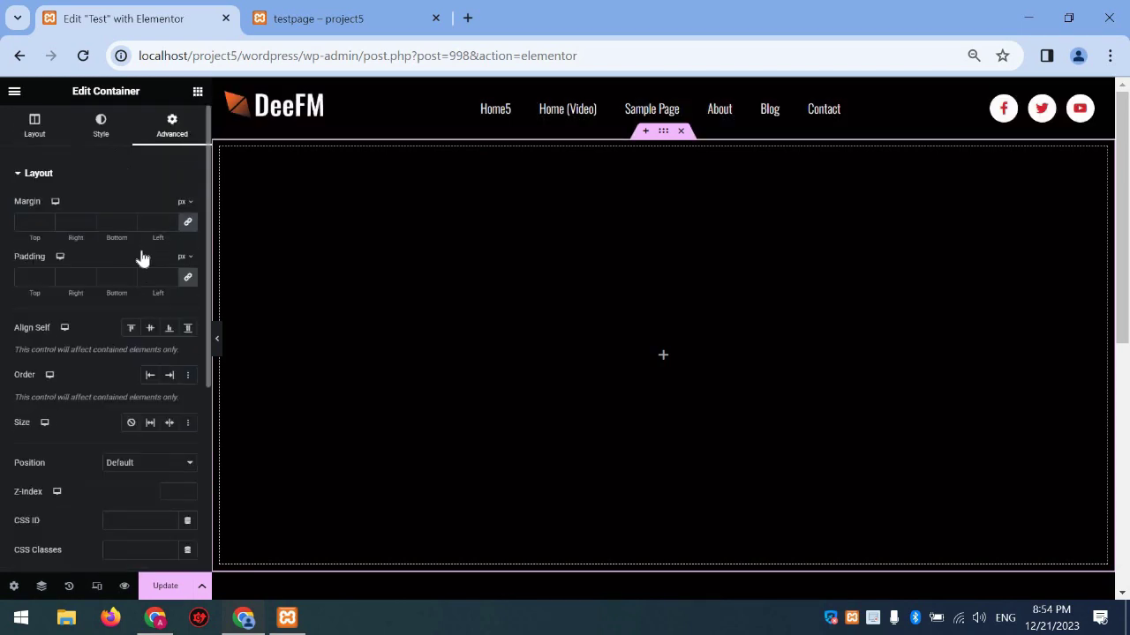
pyautogui.scroll(-2, 142, 254)
pyautogui.scroll(-1, 150, 265)
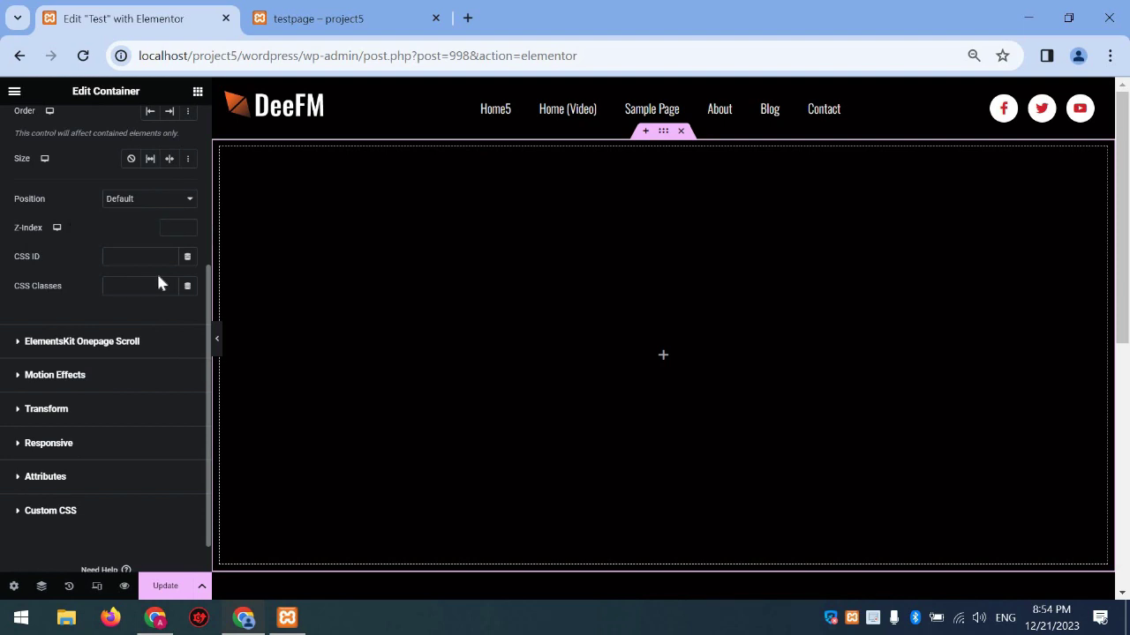
pyautogui.scroll(3, 97, 265)
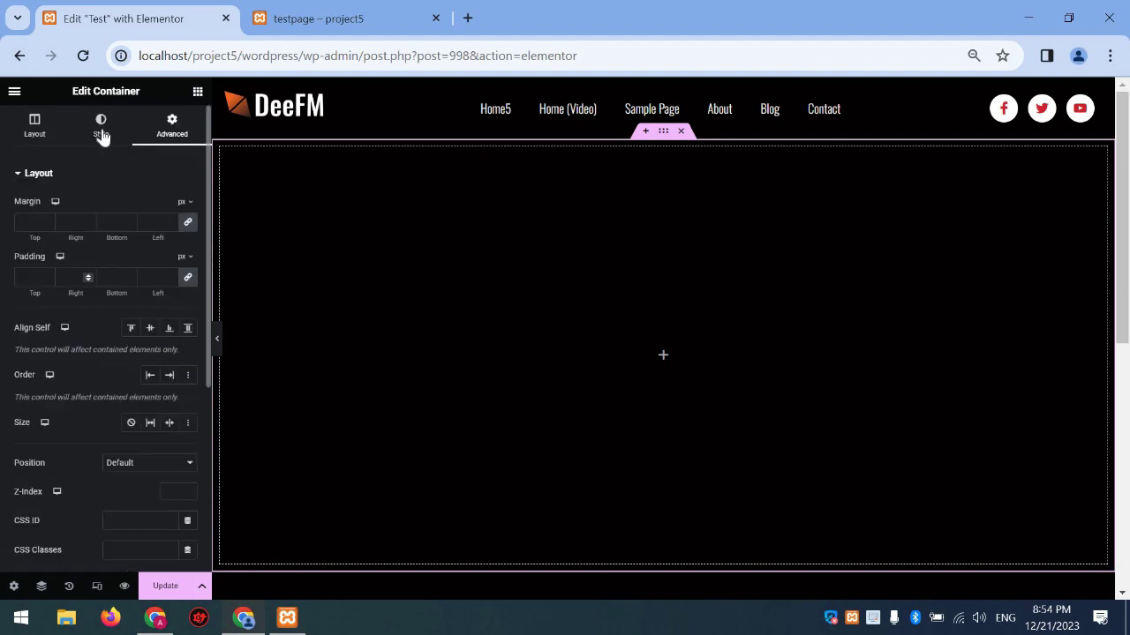
pyautogui.click(102, 132)
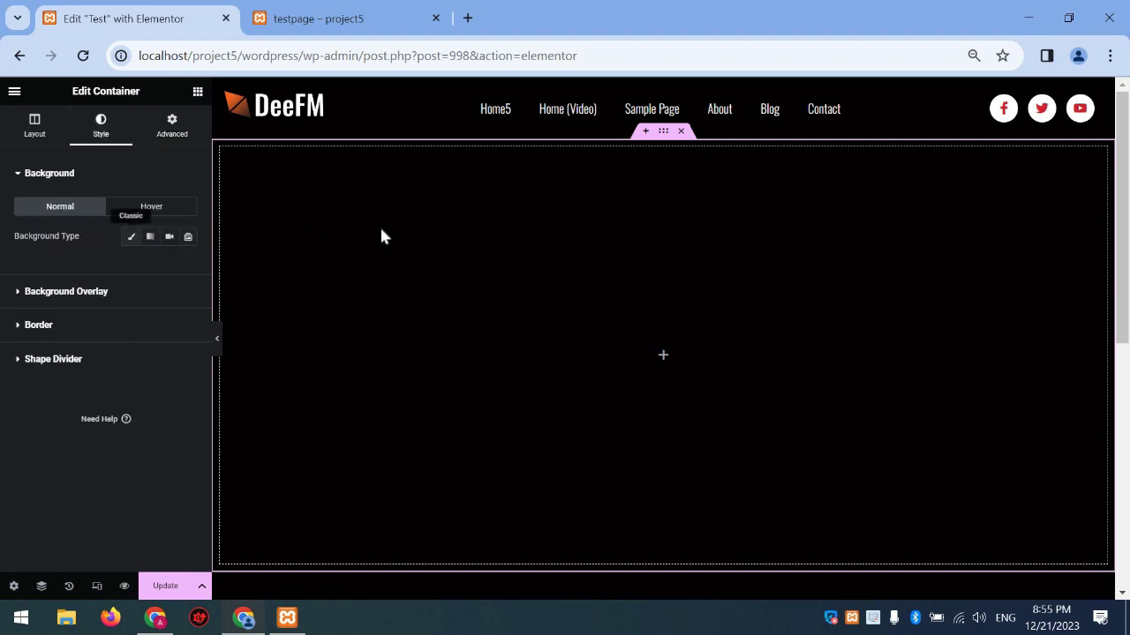
pyautogui.click(131, 236)
# Set the podcast studio photo from the media library as the container background
pyautogui.click(165, 317)
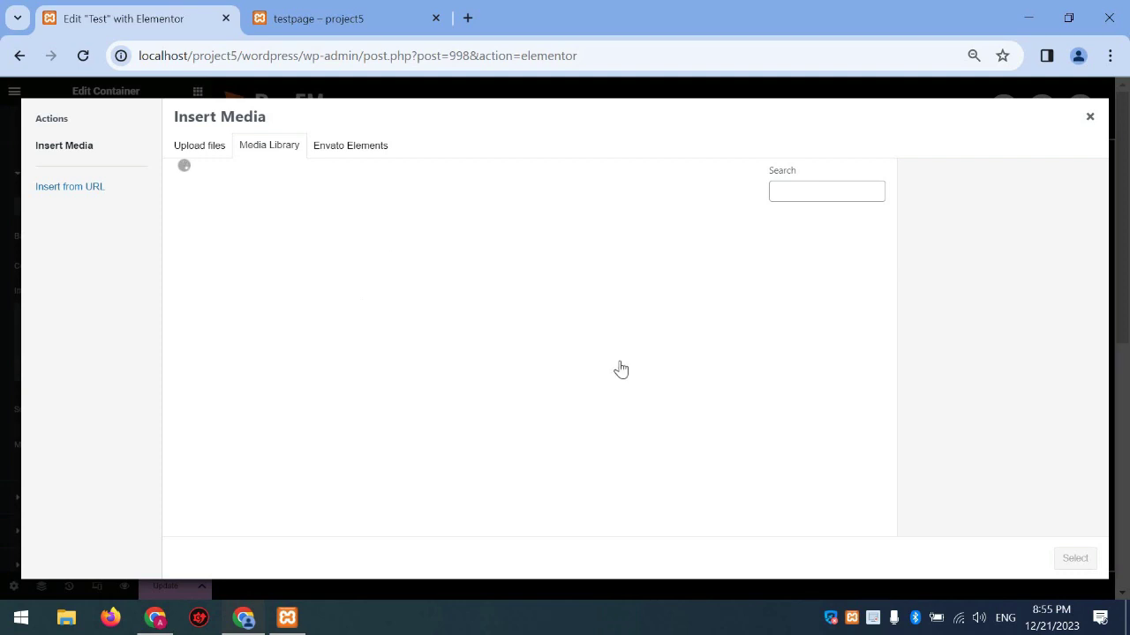
pyautogui.scroll(-1, 750, 357)
pyautogui.click(723, 375)
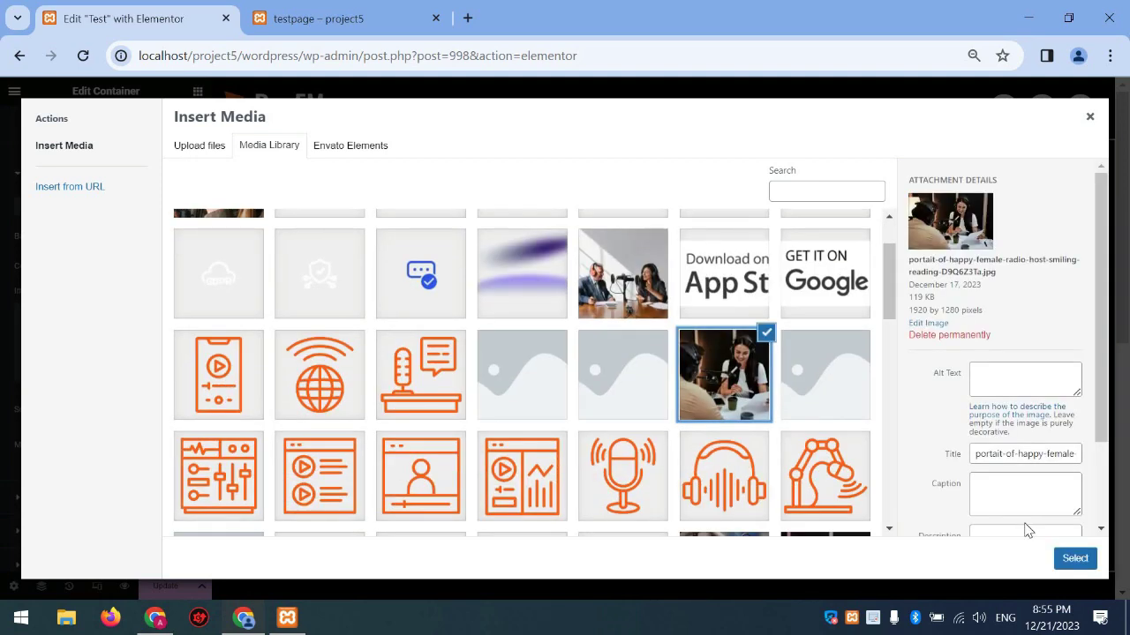
pyautogui.click(1075, 558)
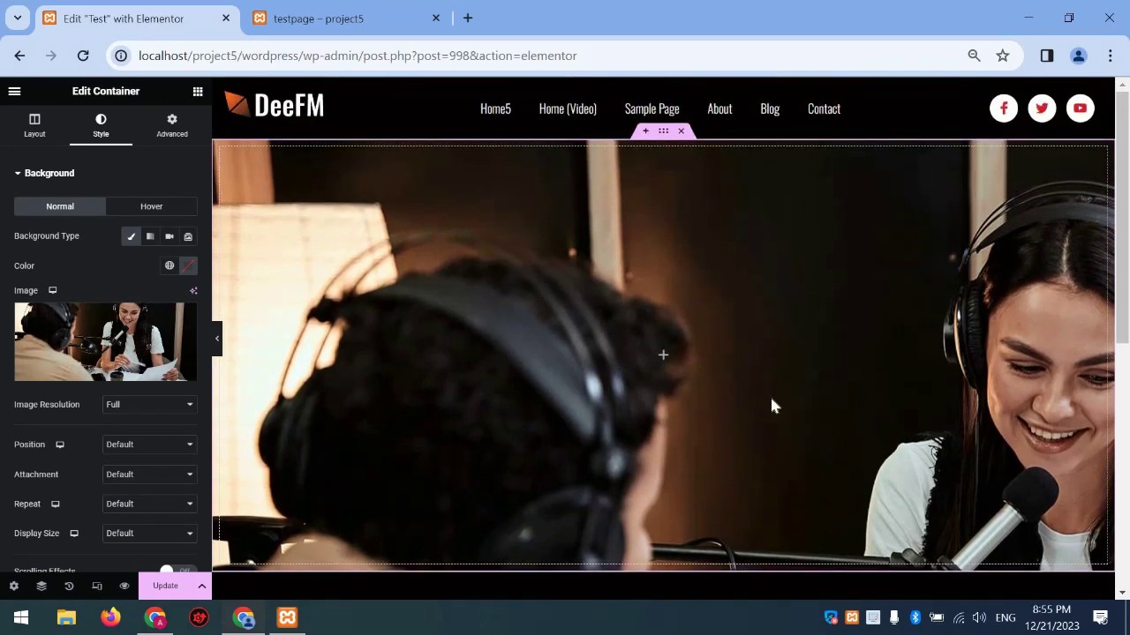
# Set the background image to Cover size, Center Center position and Fixed attachment
pyautogui.click(132, 537)
pyautogui.click(133, 569)
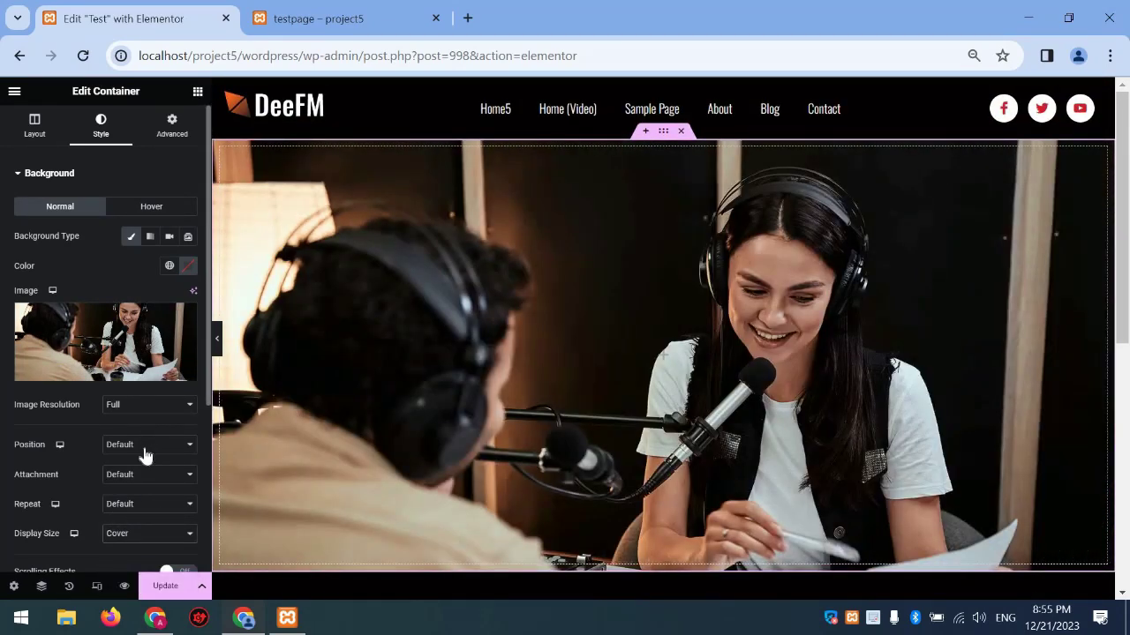
pyautogui.click(144, 446)
pyautogui.click(136, 471)
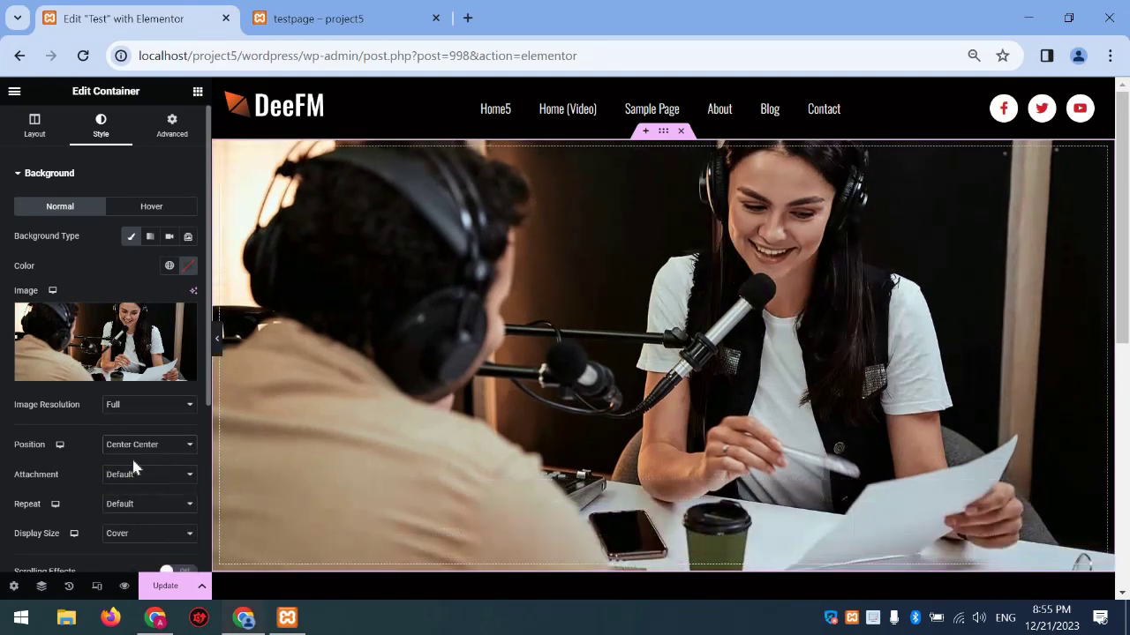
pyautogui.click(132, 476)
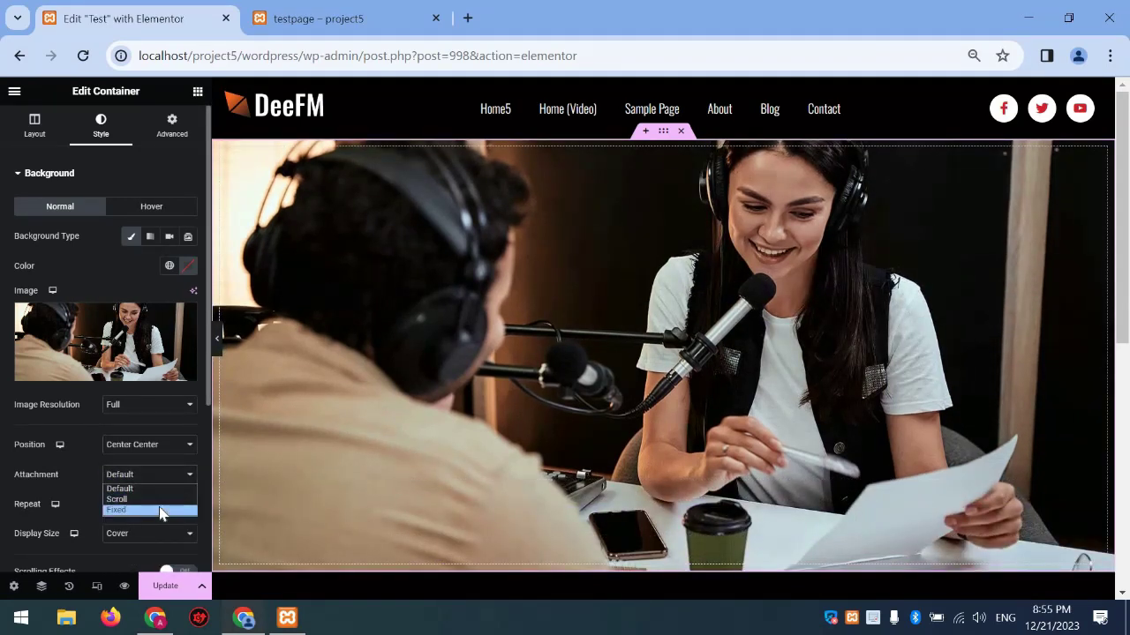
pyautogui.press('Return')
pyautogui.scroll(-3, 428, 431)
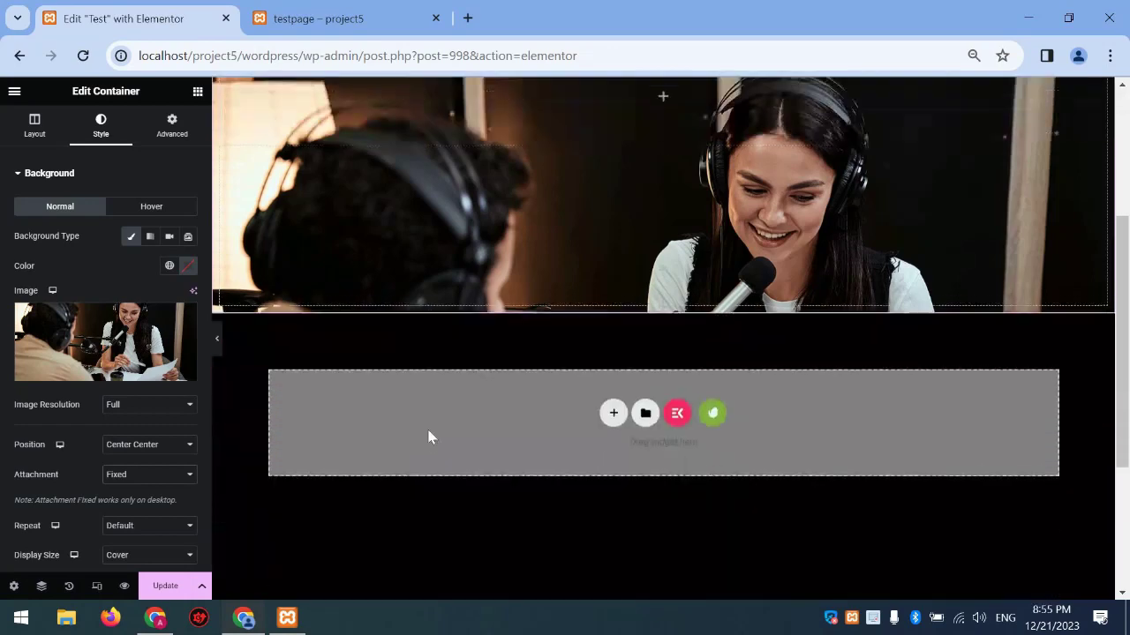
pyautogui.scroll(3, 428, 432)
pyautogui.scroll(-3, 428, 434)
pyautogui.scroll(3, 426, 425)
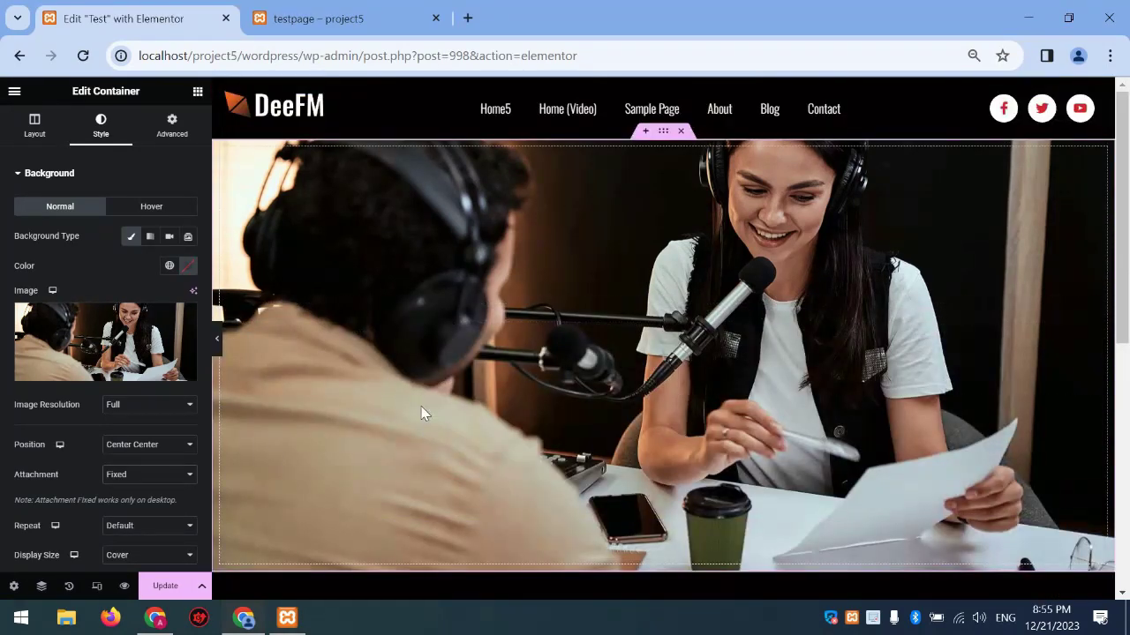
pyautogui.scroll(-3, 421, 415)
pyautogui.scroll(3, 421, 415)
pyautogui.scroll(-3, 95, 373)
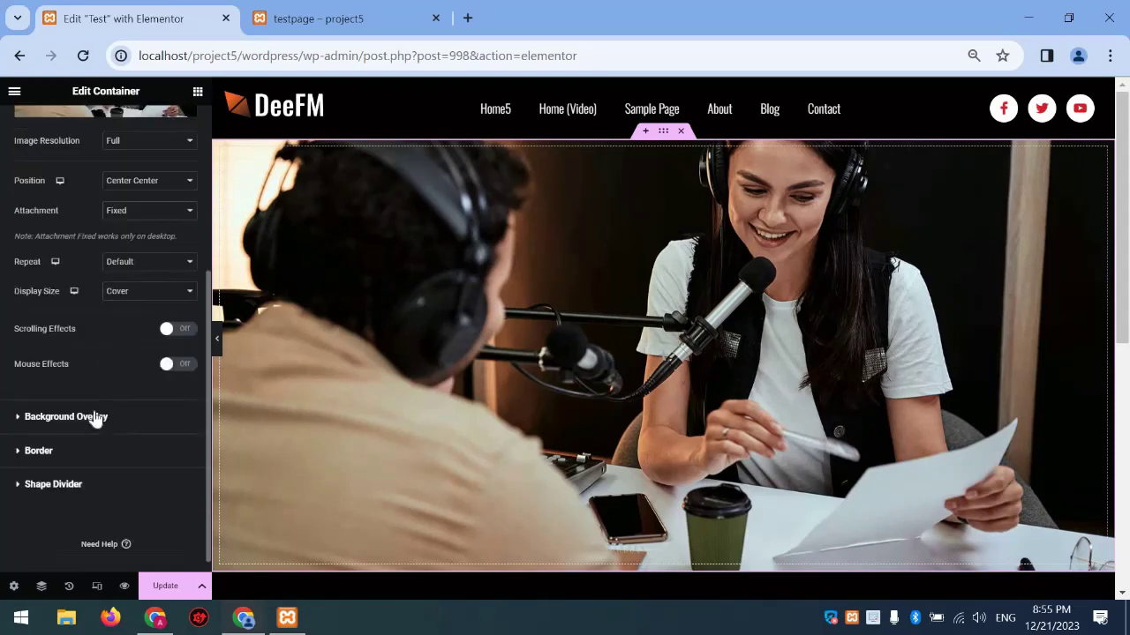
# Add a Classic background overlay in orange #D46920 at 0.27 opacity
pyautogui.click(95, 408)
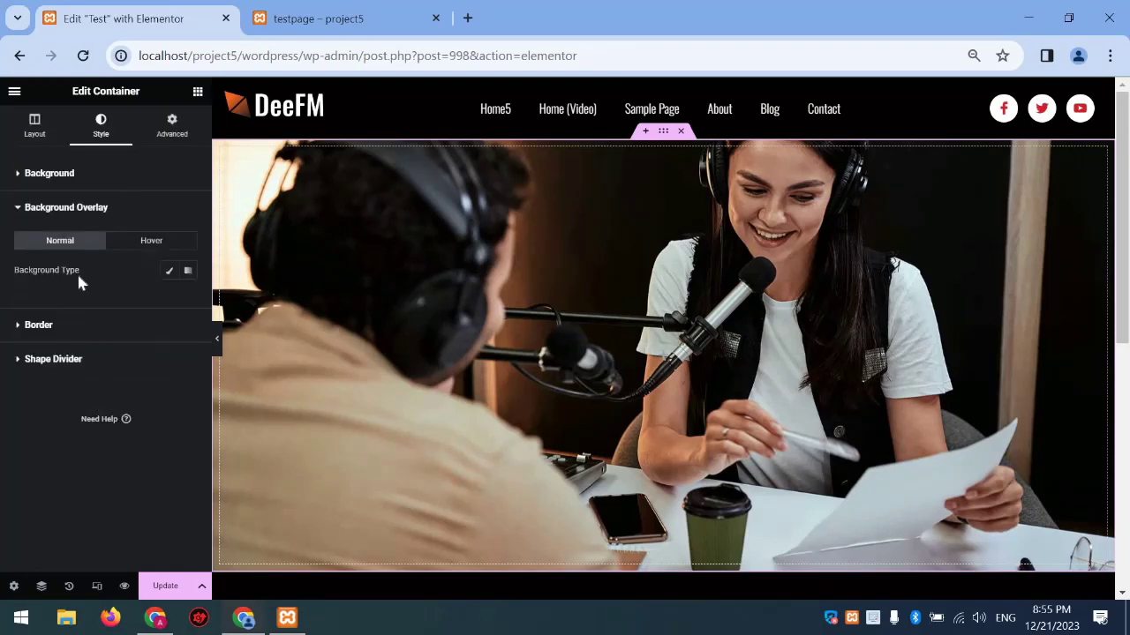
pyautogui.click(167, 271)
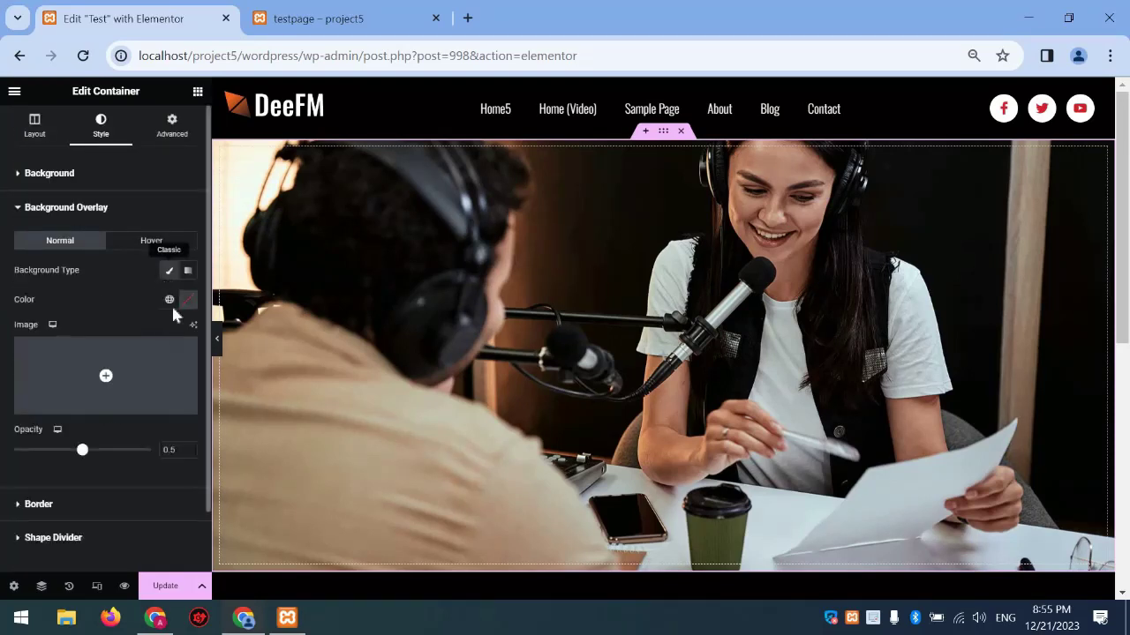
pyautogui.click(169, 299)
pyautogui.click(97, 446)
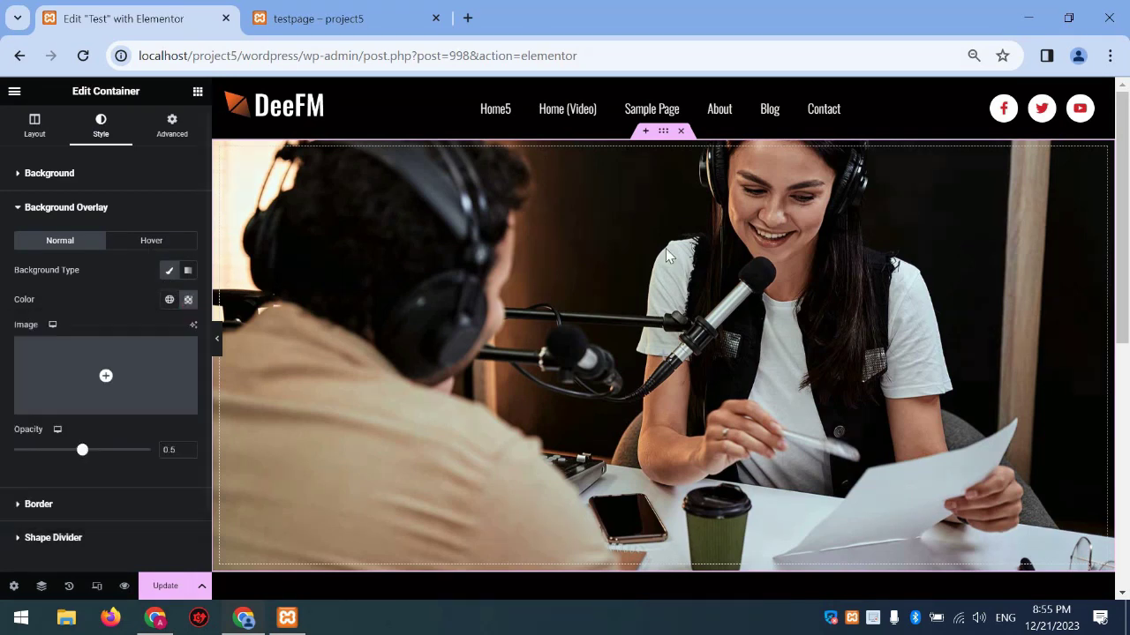
pyautogui.moveTo(81, 455); pyautogui.dragTo(56, 460)
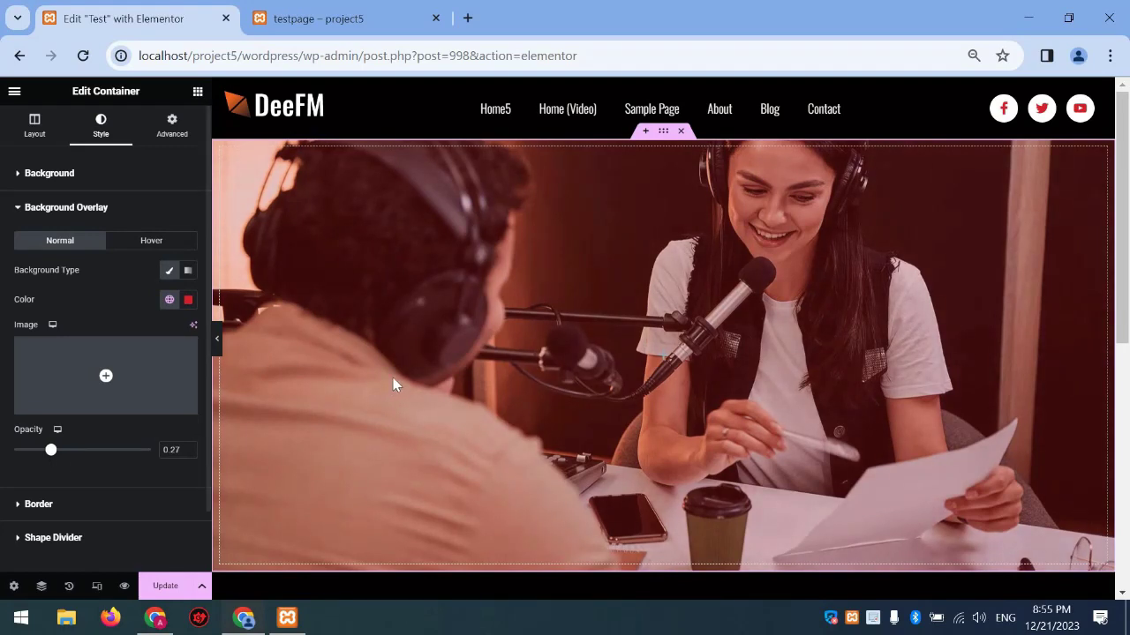
pyautogui.click(188, 300)
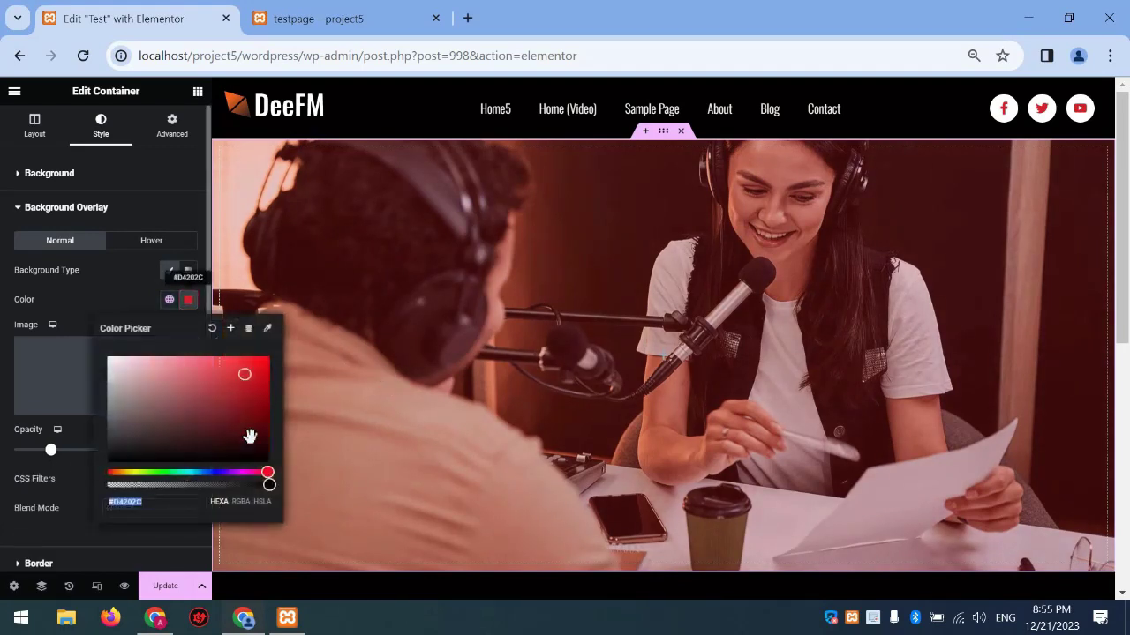
pyautogui.moveTo(258, 470); pyautogui.dragTo(117, 484)
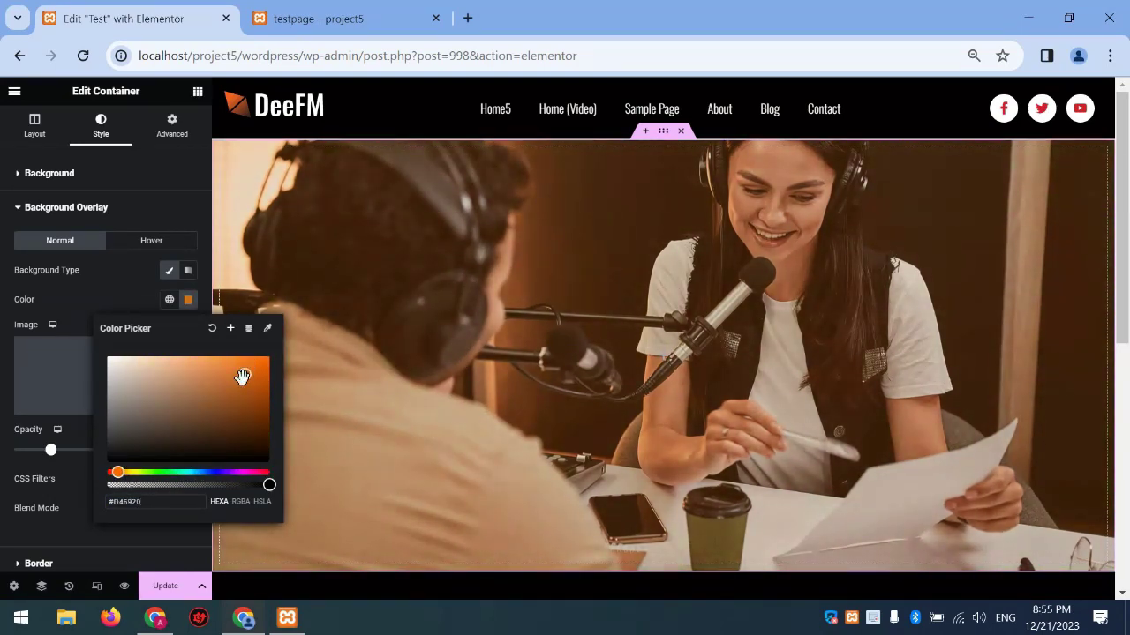
pyautogui.click(102, 283)
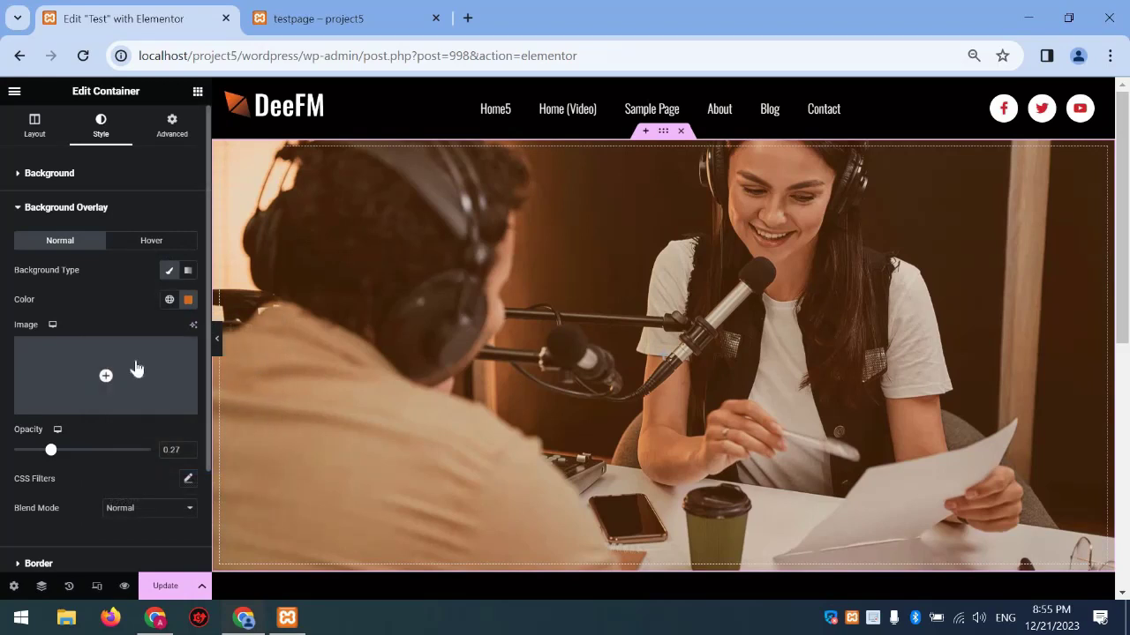
pyautogui.scroll(-2, 107, 440)
pyautogui.click(104, 436)
# Try a Double 20 px border with a 31 px corner radius
pyautogui.click(148, 306)
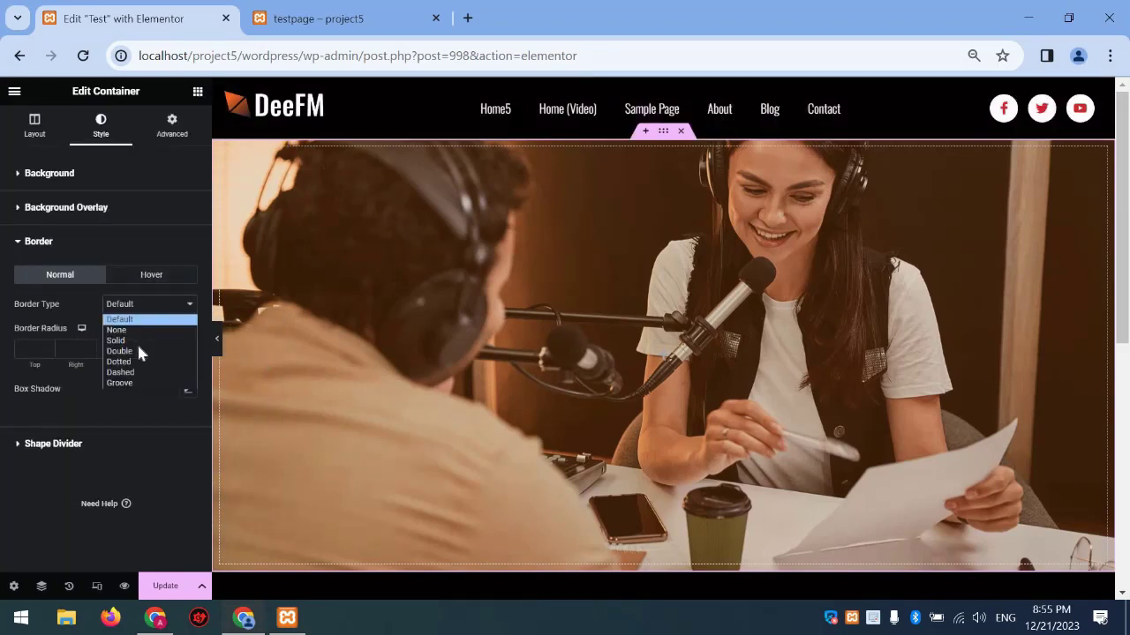
pyautogui.click(137, 345)
pyautogui.click(91, 350)
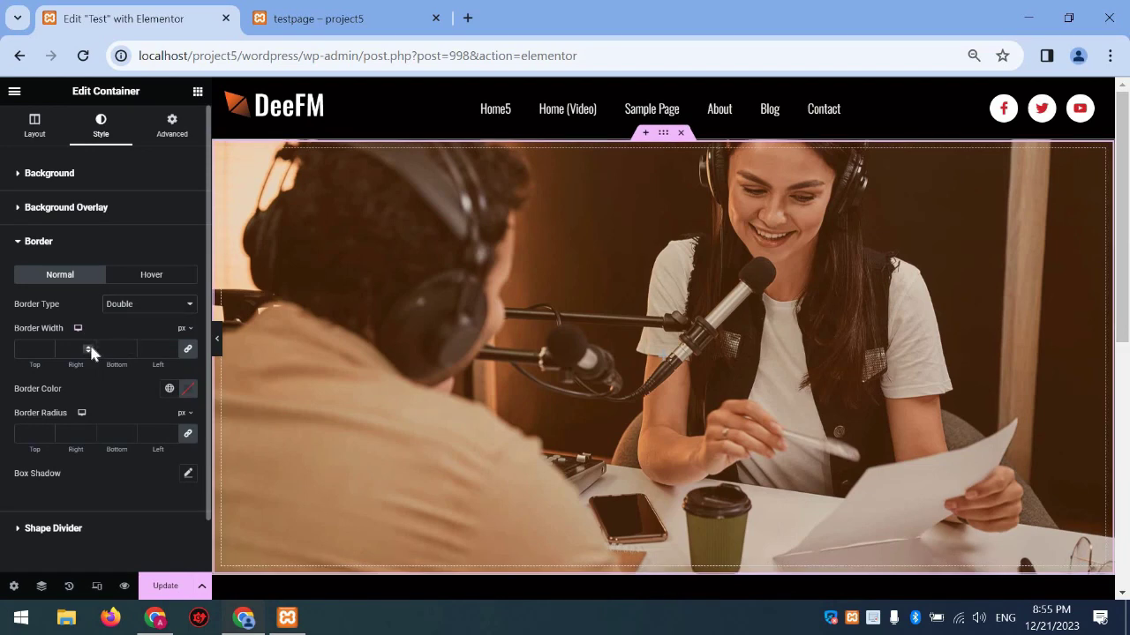
pyautogui.write('9')
pyautogui.moveTo(88, 346); pyautogui.dragTo(88, 347)
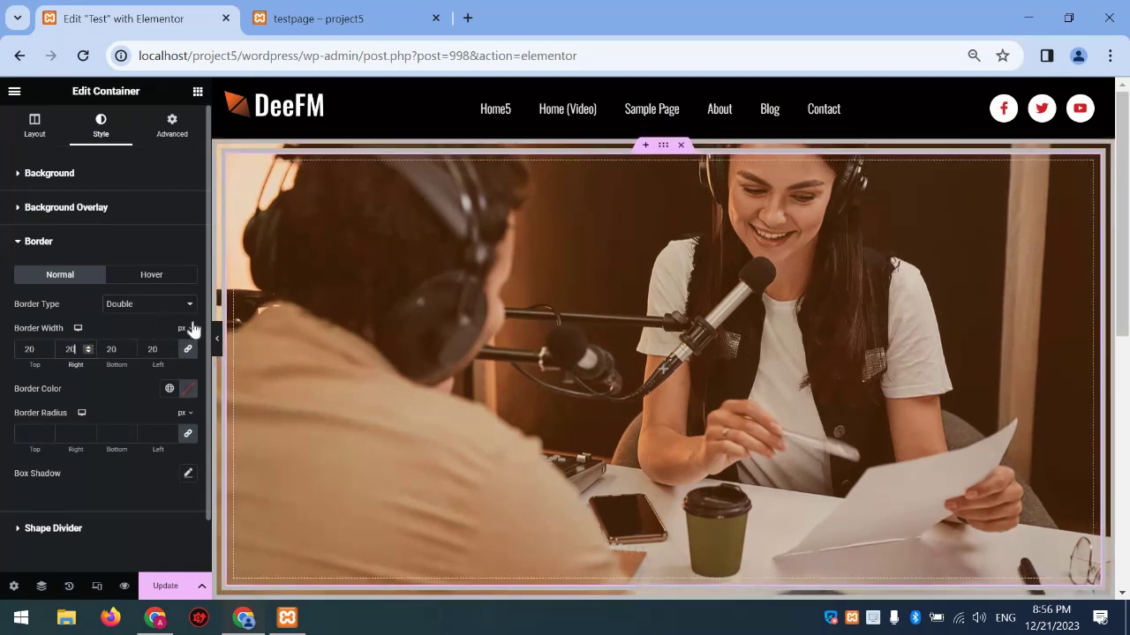
pyautogui.click(47, 436)
pyautogui.write('3')
pyautogui.moveTo(47, 436); pyautogui.dragTo(47, 436)
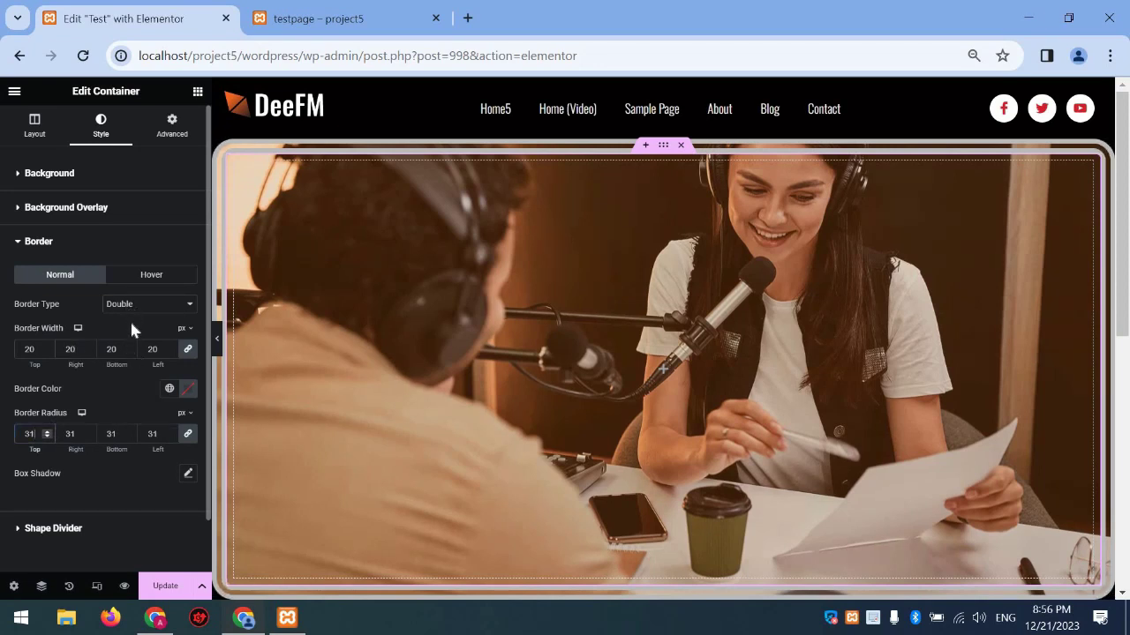
# Set Border Type to None and reduce the border radius to 3
pyautogui.click(145, 304)
pyautogui.click(132, 327)
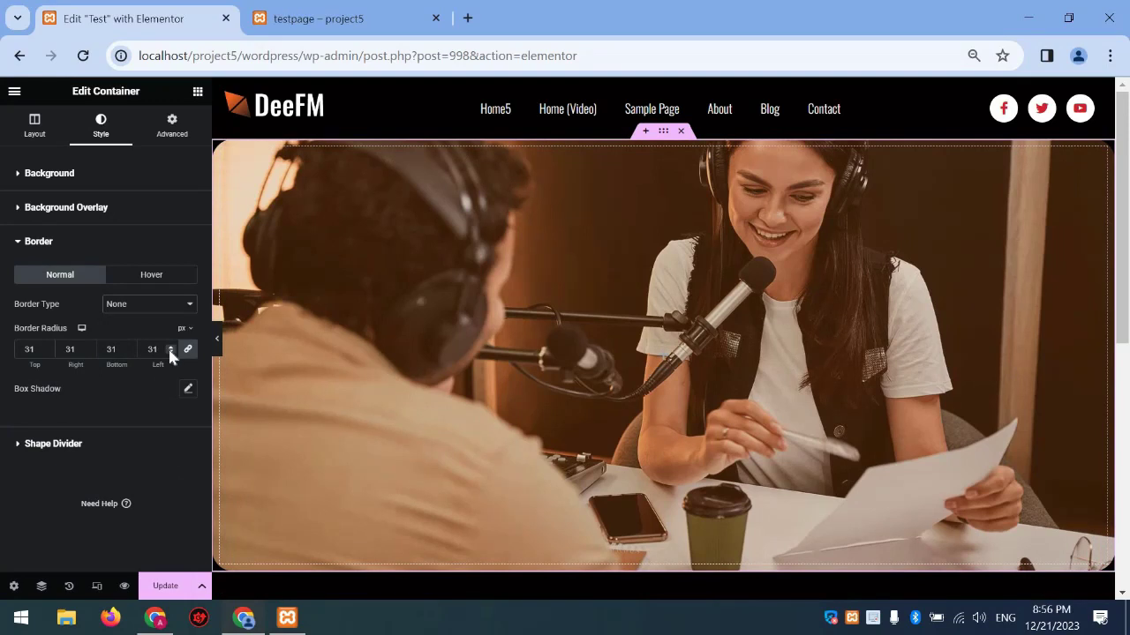
pyautogui.click(170, 353)
pyautogui.click(170, 353)
pyautogui.moveTo(170, 353); pyautogui.dragTo(171, 353)
# Try a Drops, then a Tilt Opacity top shape divider with a global colour
pyautogui.click(135, 441)
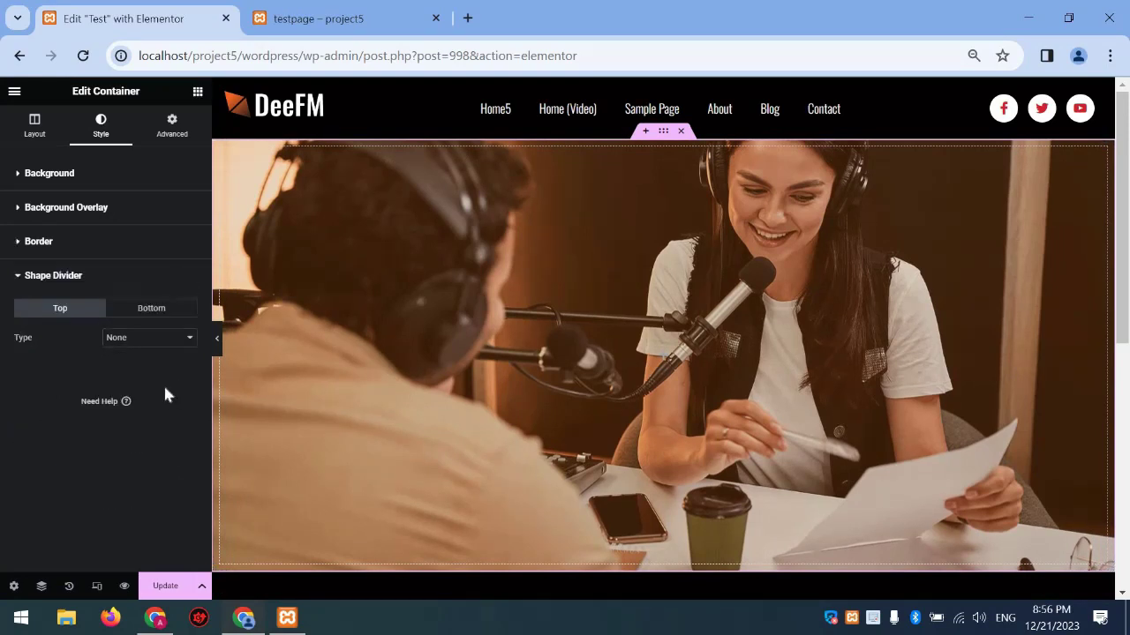
pyautogui.click(132, 341)
pyautogui.click(137, 374)
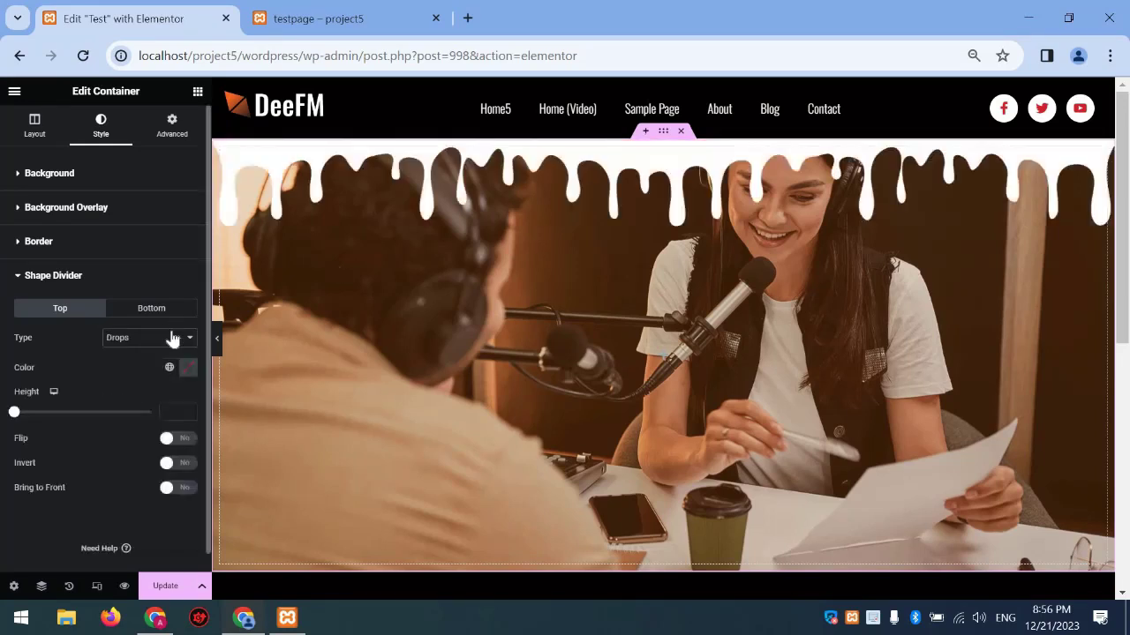
pyautogui.click(146, 337)
pyautogui.click(128, 448)
pyautogui.click(169, 369)
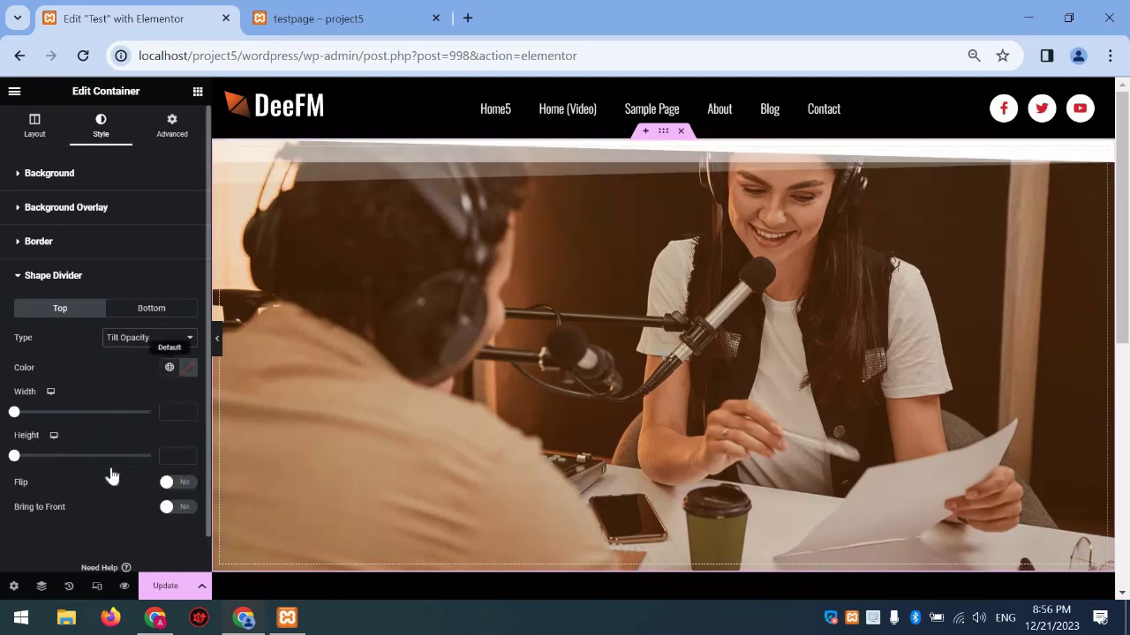
pyautogui.click(128, 461)
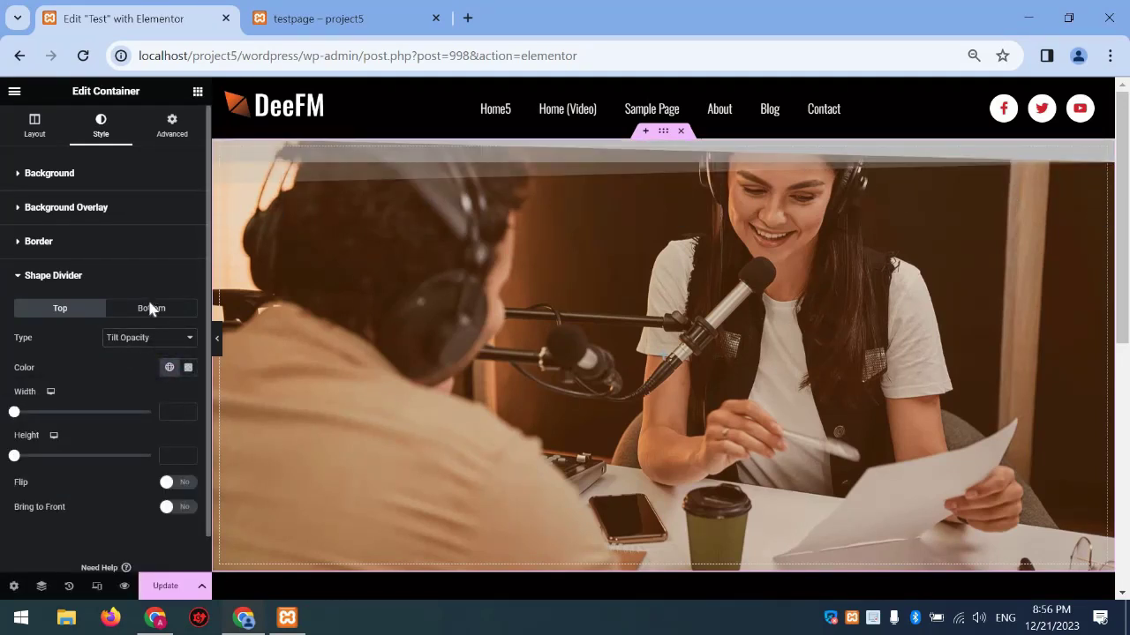
# Set the shape divider back to None, update the page, and open the preview
pyautogui.click(97, 276)
pyautogui.click(97, 276)
pyautogui.click(132, 339)
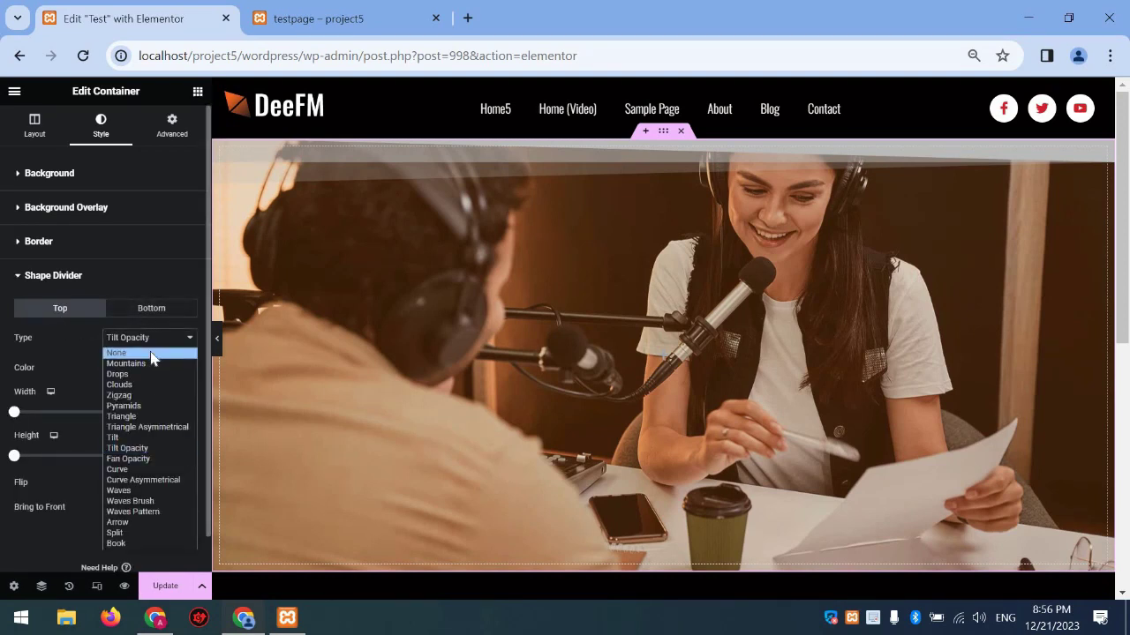
pyautogui.click(152, 358)
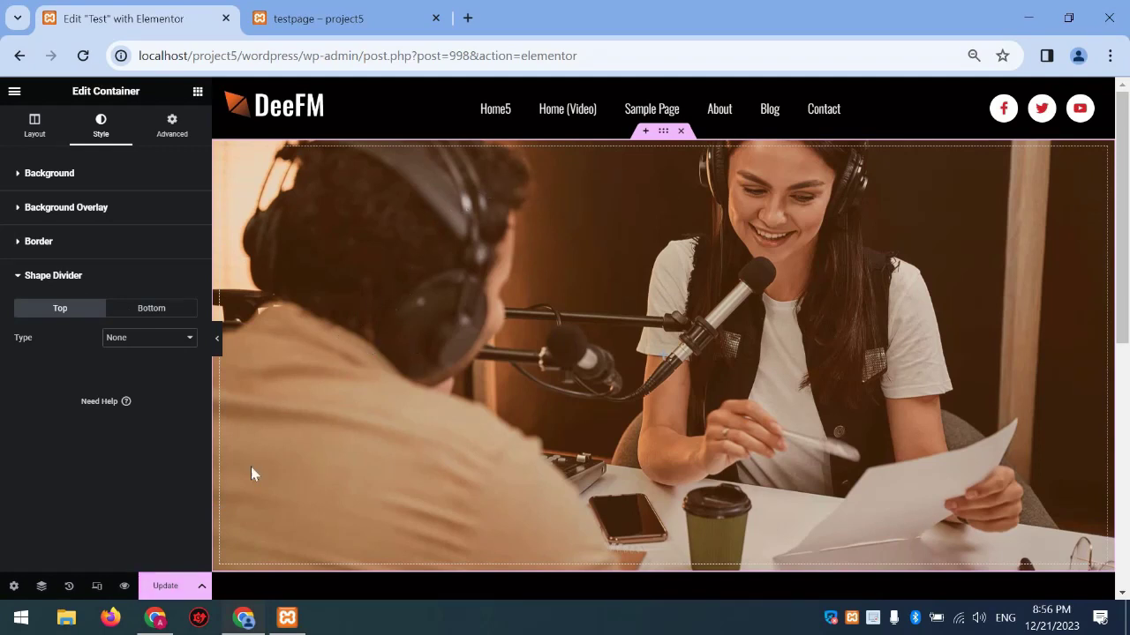
pyautogui.click(165, 586)
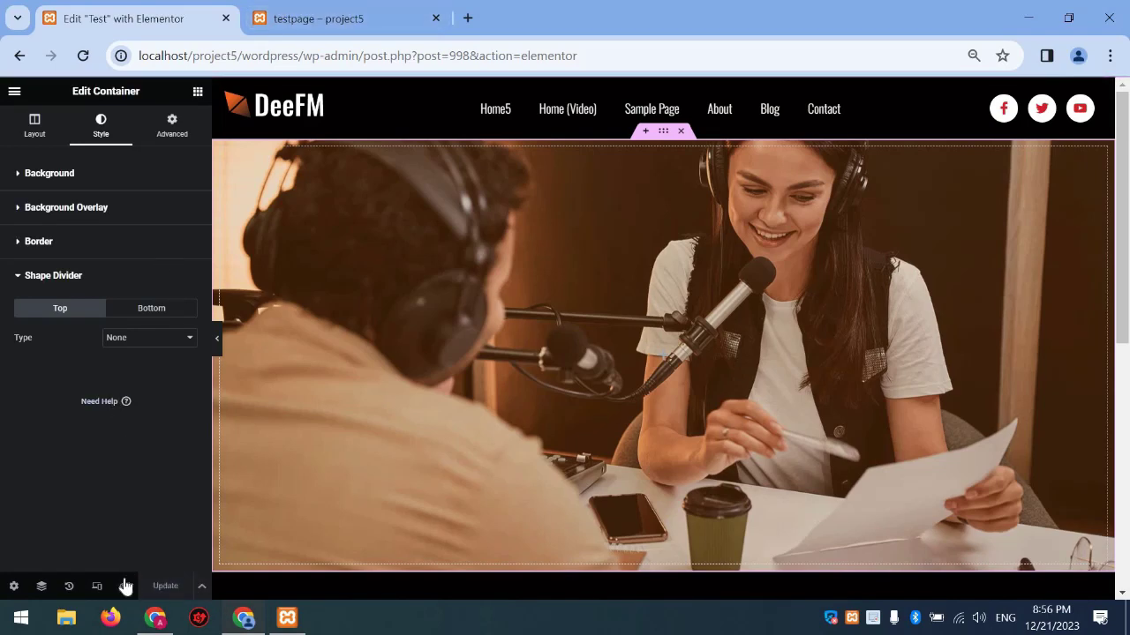
pyautogui.click(140, 572)
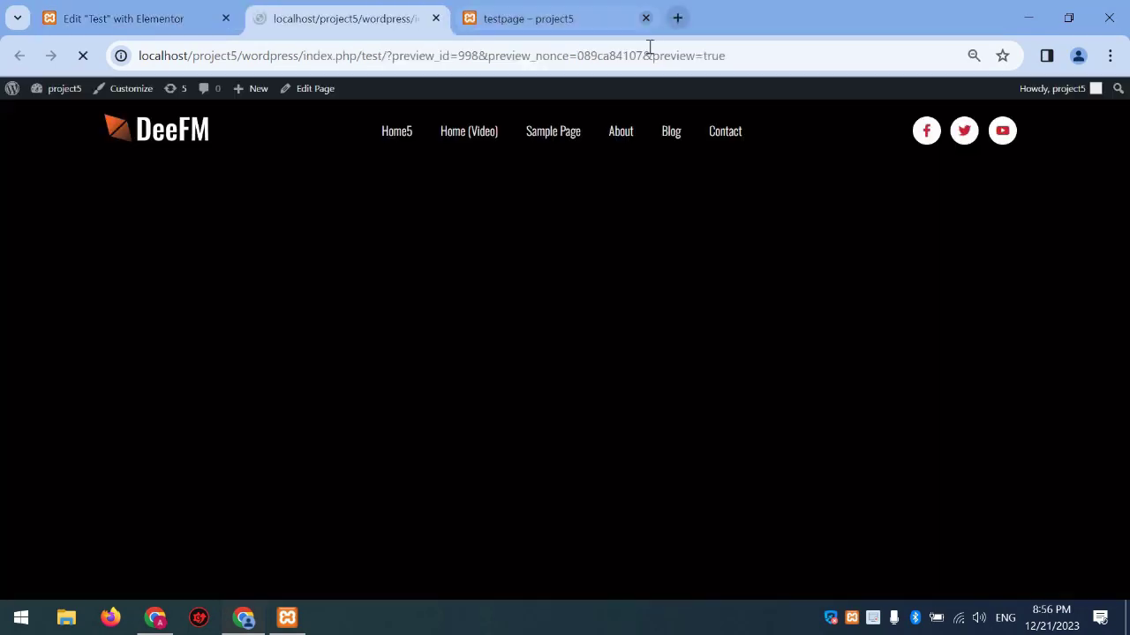
# Scroll the preview to inspect the orange-tinted hero and footer, then return to the editor
pyautogui.scroll(-3, 587, 286)
pyautogui.scroll(3, 587, 287)
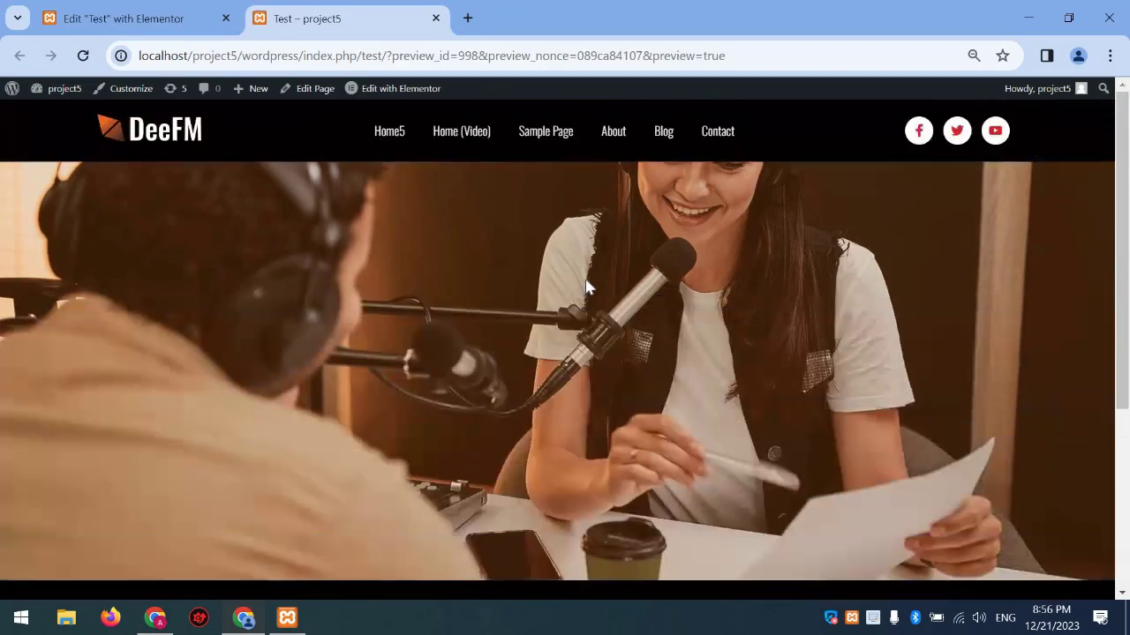
pyautogui.scroll(-3, 587, 287)
pyautogui.scroll(3, 587, 285)
pyautogui.scroll(-1, 758, 240)
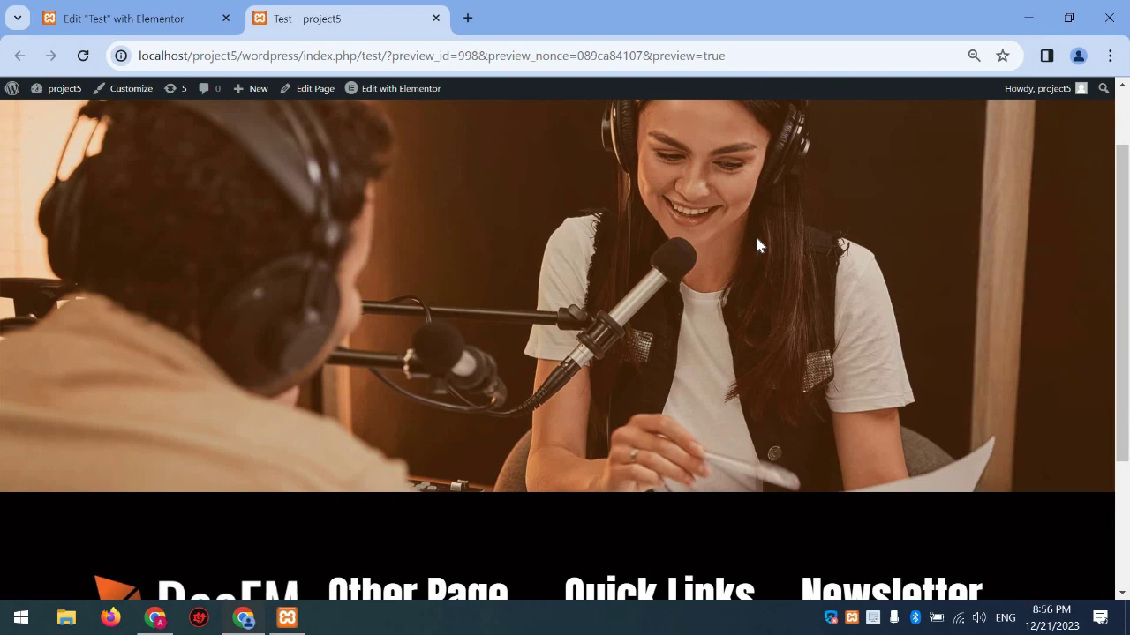
pyautogui.scroll(-1, 757, 243)
pyautogui.scroll(2, 759, 241)
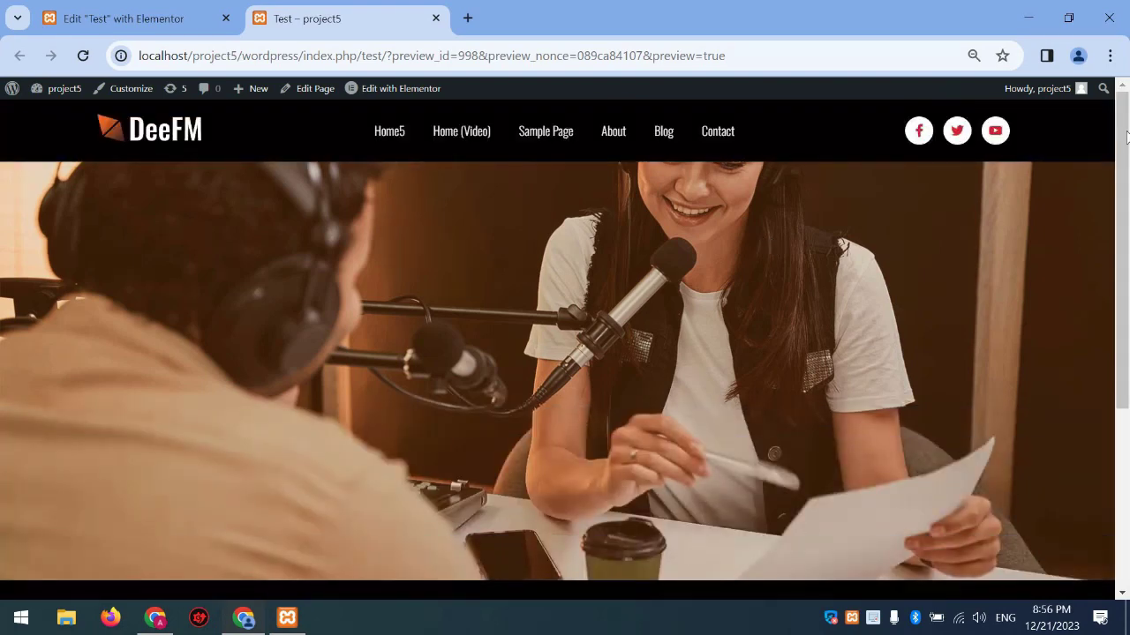
pyautogui.scroll(-1, 1122, 135)
pyautogui.scroll(1, 1123, 135)
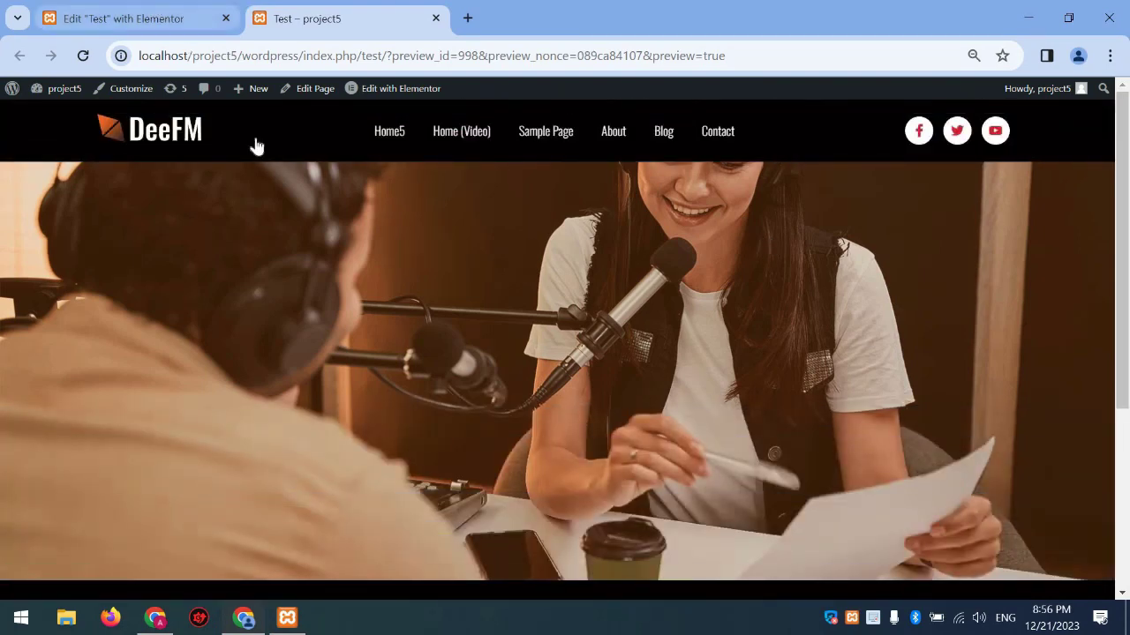
pyautogui.hotkey('ctrl', 'shift', 'Tab')
# Add a Heading widget to the hero, keeping size Default and tag H2
pyautogui.click(34, 124)
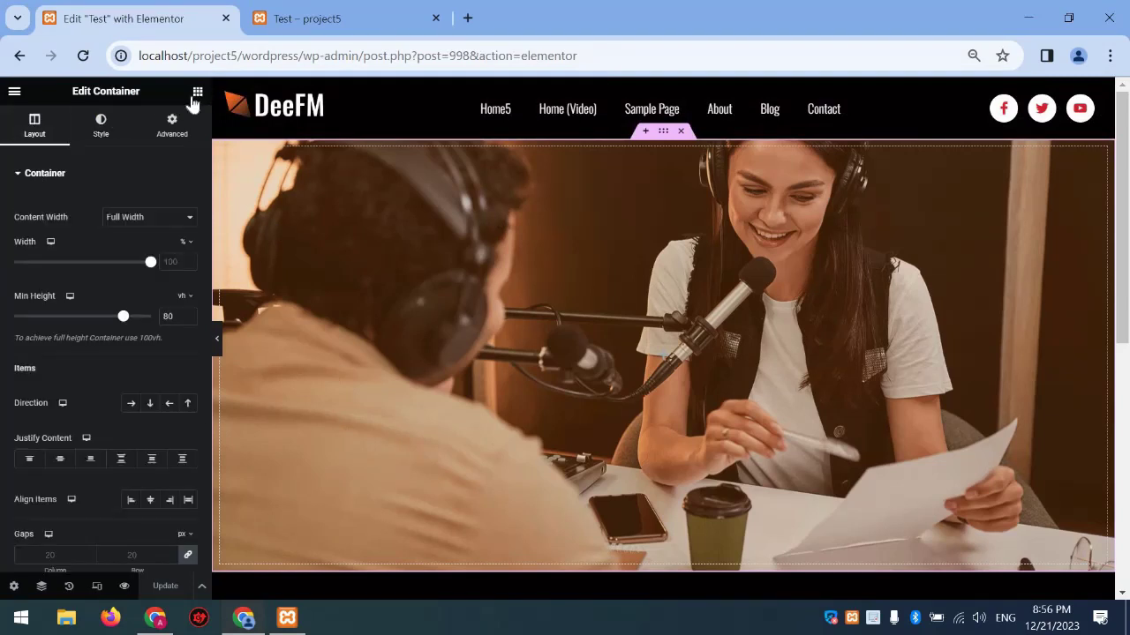
pyautogui.click(197, 93)
pyautogui.moveTo(56, 416); pyautogui.dragTo(556, 305)
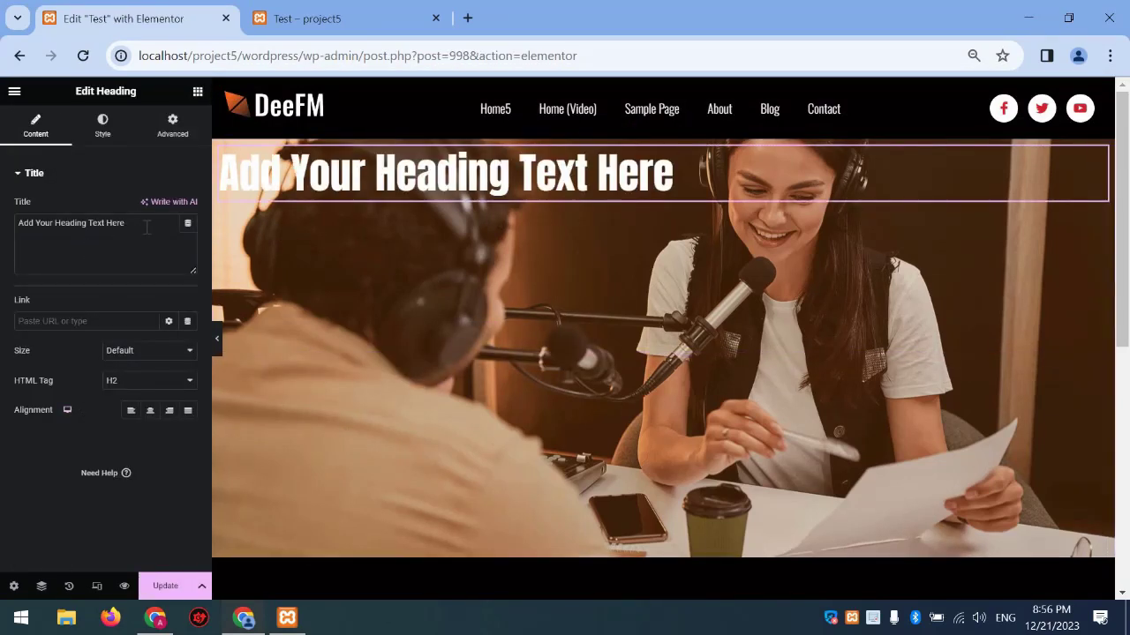
pyautogui.click(160, 359)
pyautogui.click(163, 362)
pyautogui.click(164, 381)
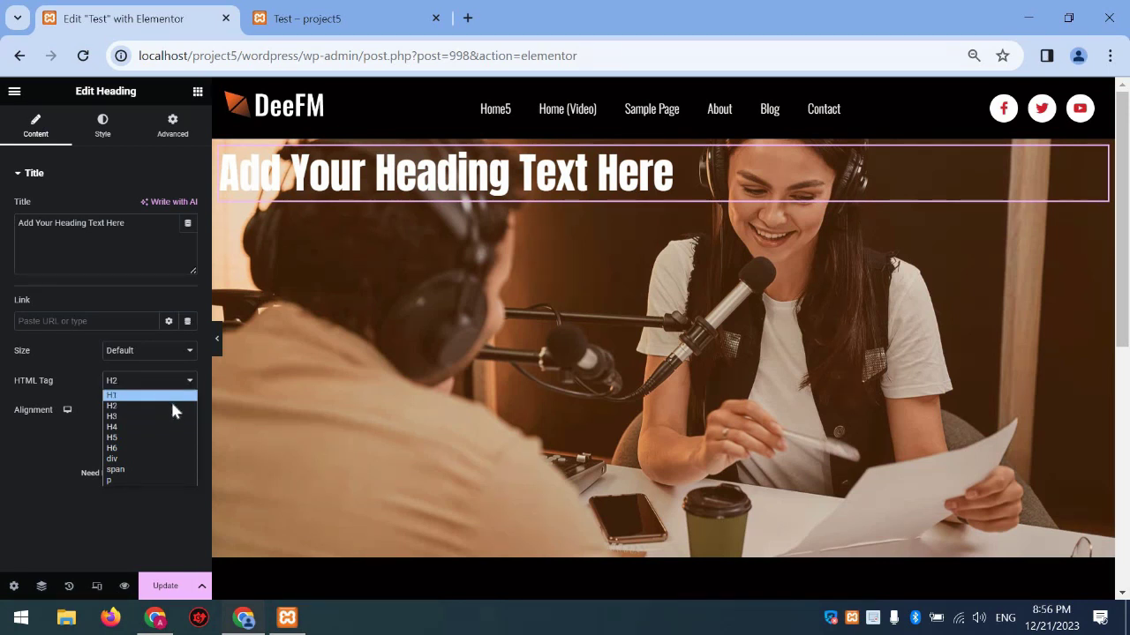
pyautogui.click(139, 167)
# Replace the heading text with 'Hi I am here'
pyautogui.moveTo(125, 223); pyautogui.dragTo(15, 224)
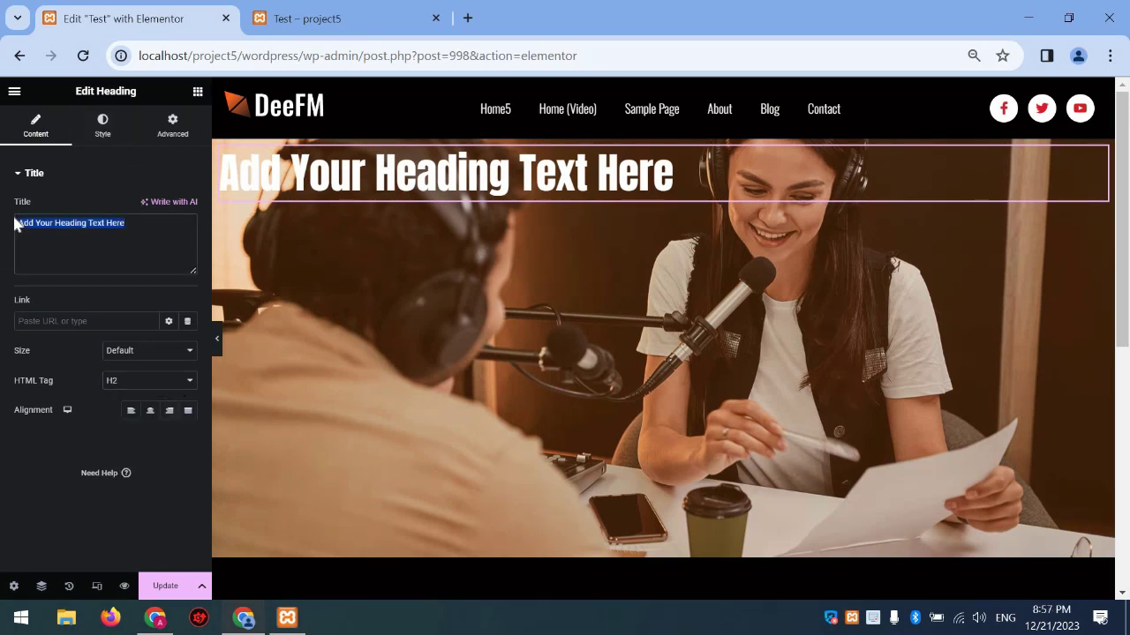
pyautogui.write('Hi')
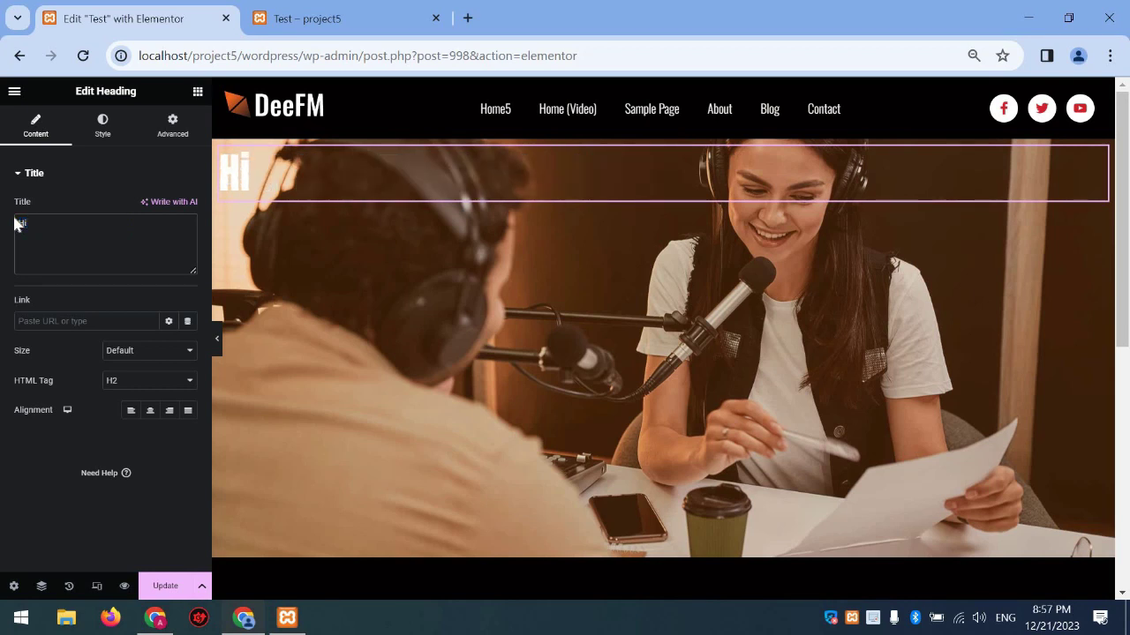
pyautogui.write(' I am ')
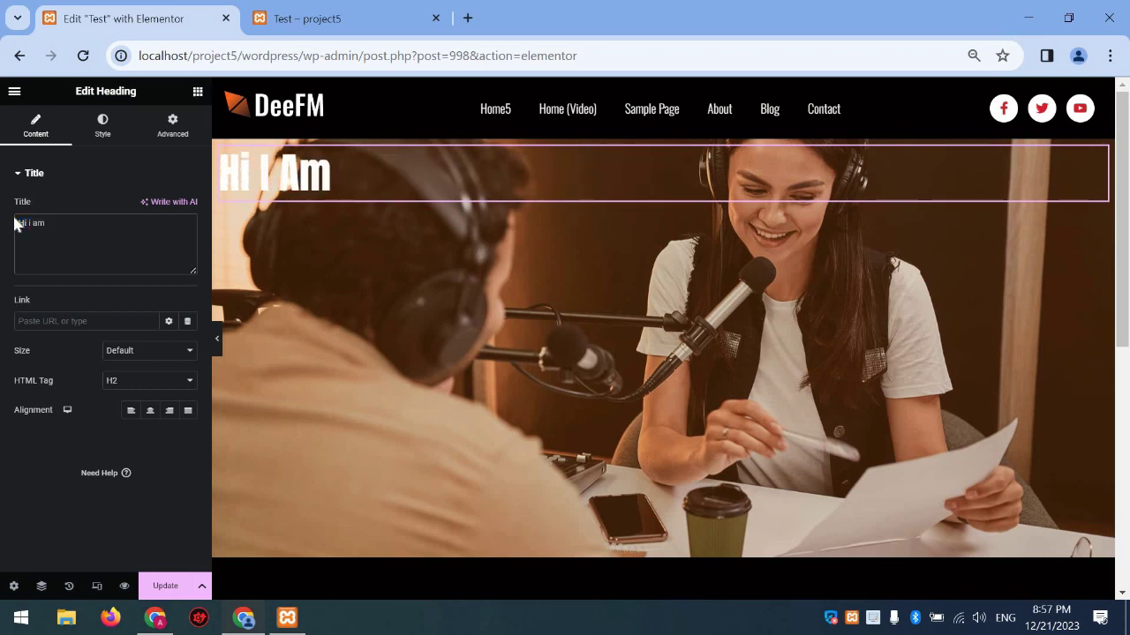
pyautogui.write('here')
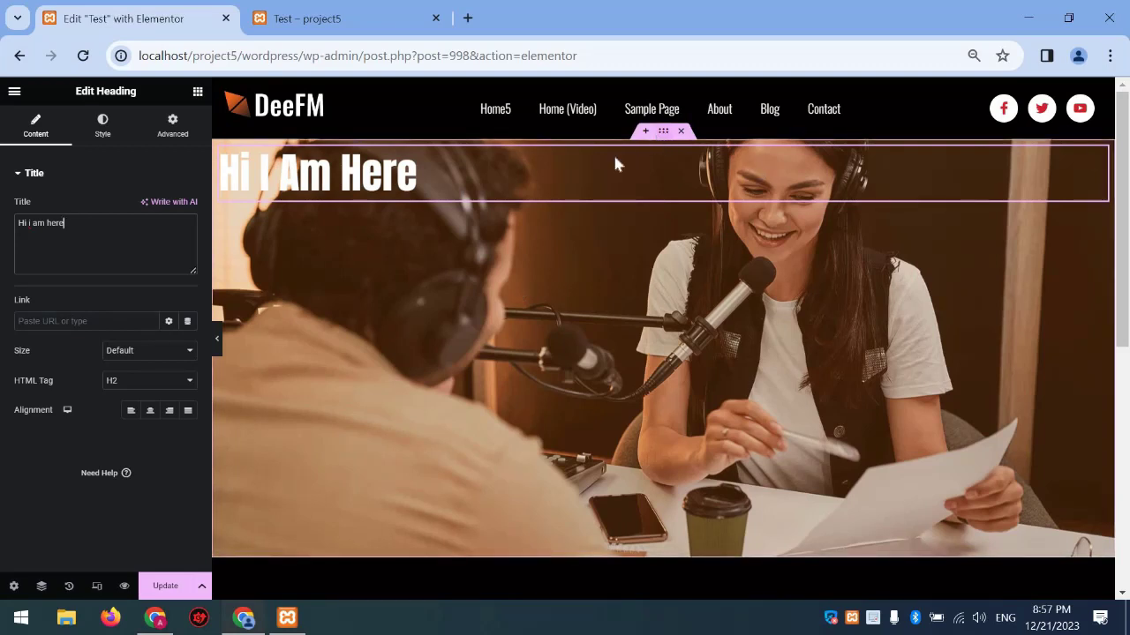
pyautogui.click(662, 130)
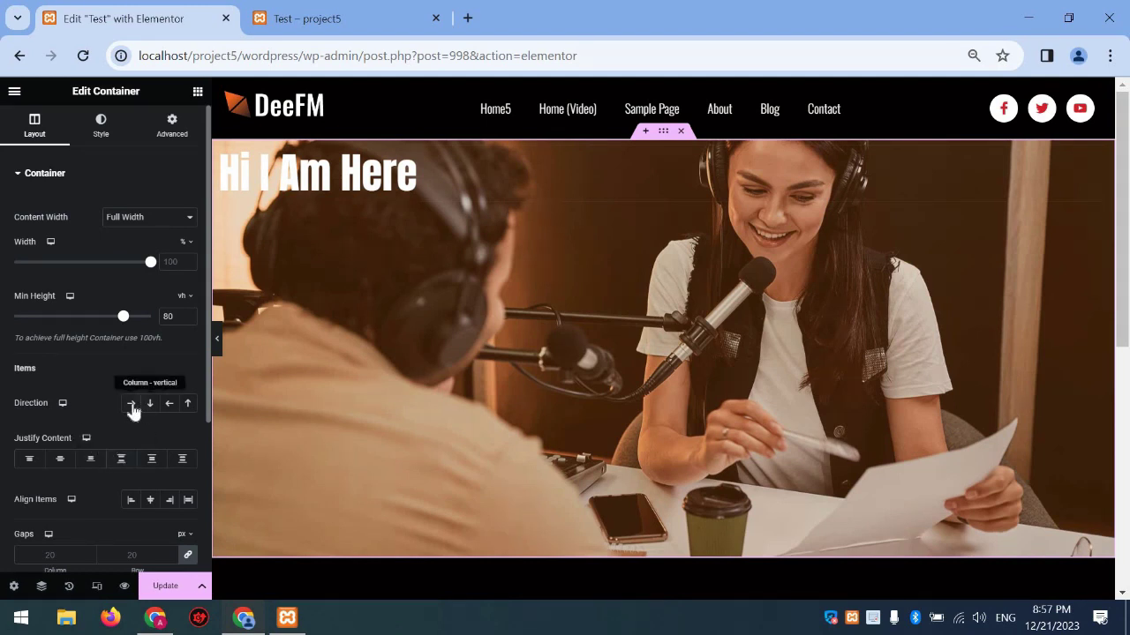
# Centre the Hi I Am Here heading using row direction with centred justify and alignment
pyautogui.click(132, 407)
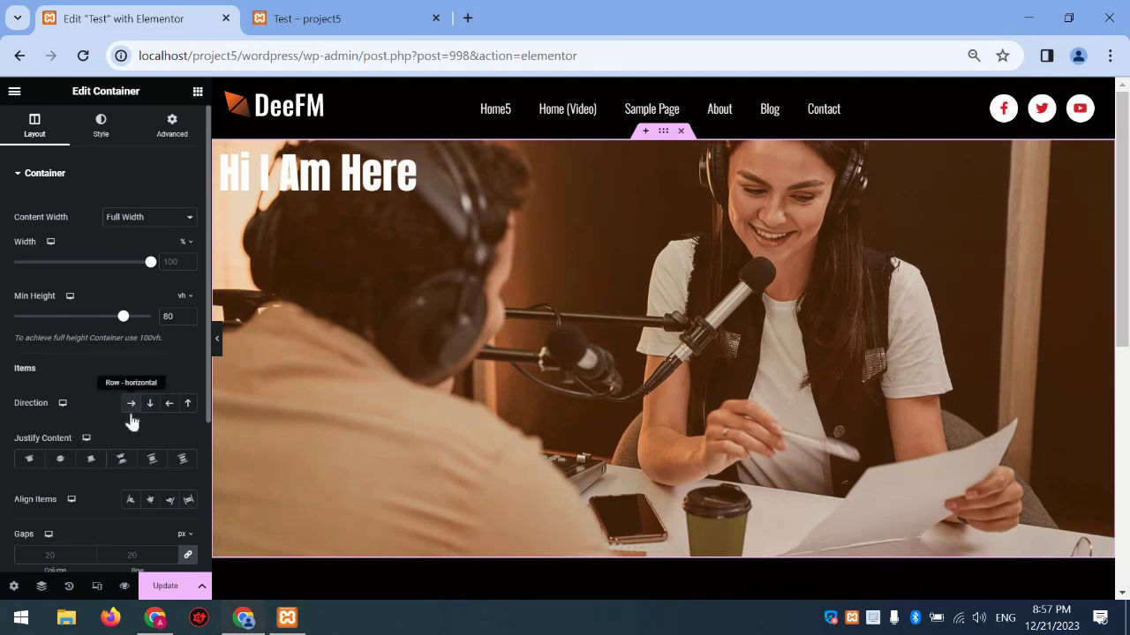
pyautogui.click(60, 460)
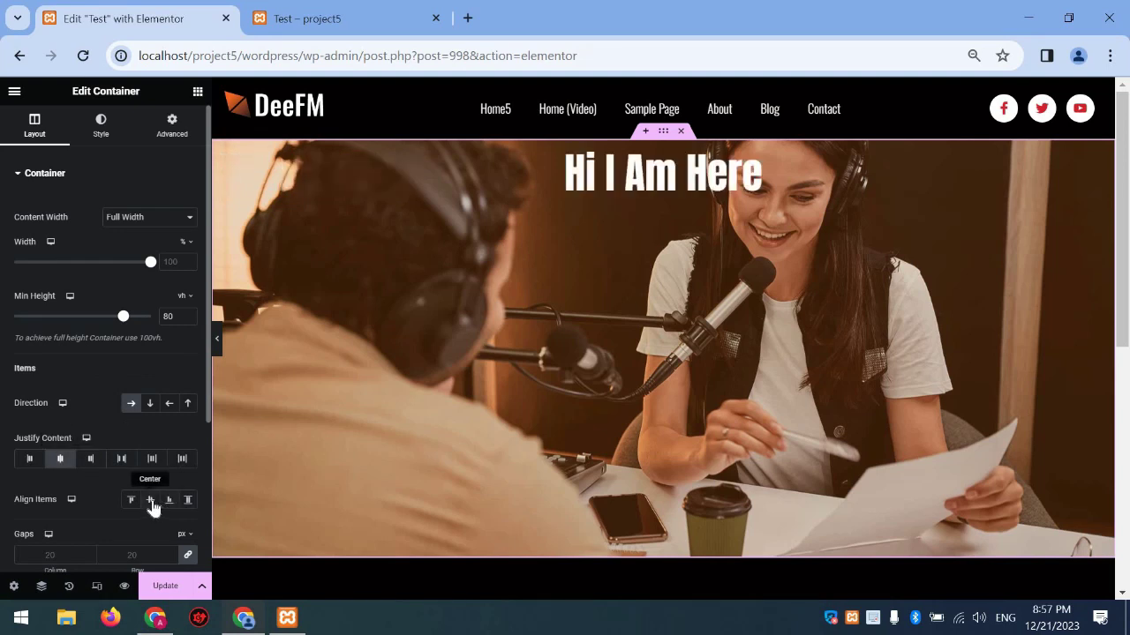
pyautogui.click(150, 500)
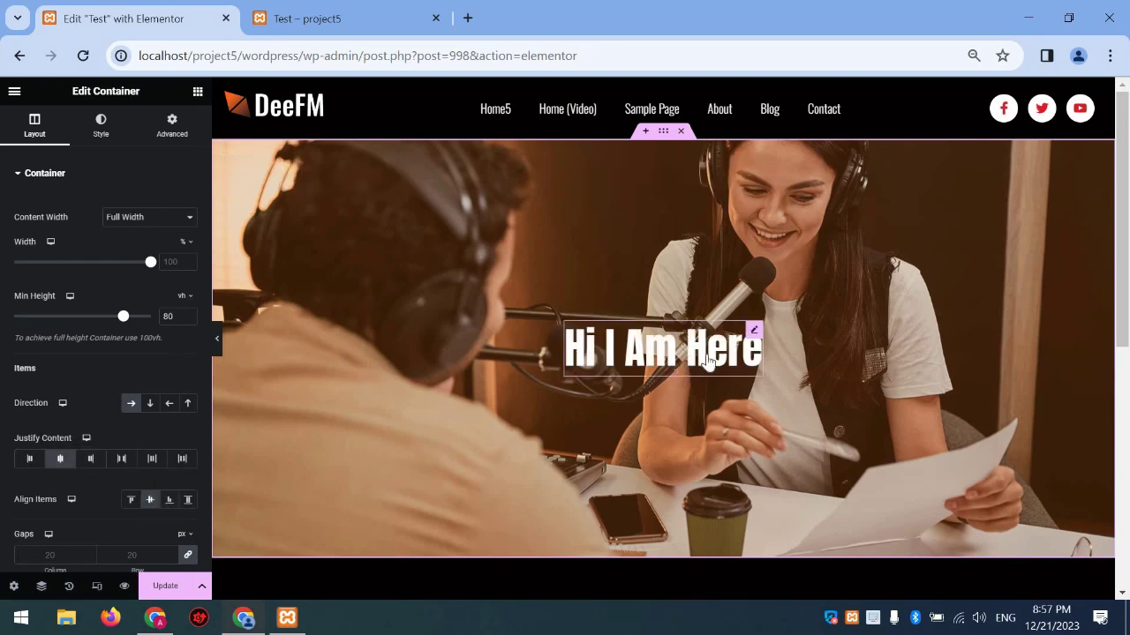
# Duplicate the heading and stack both copies in a column
pyautogui.rightClick(697, 362)
pyautogui.click(704, 342)
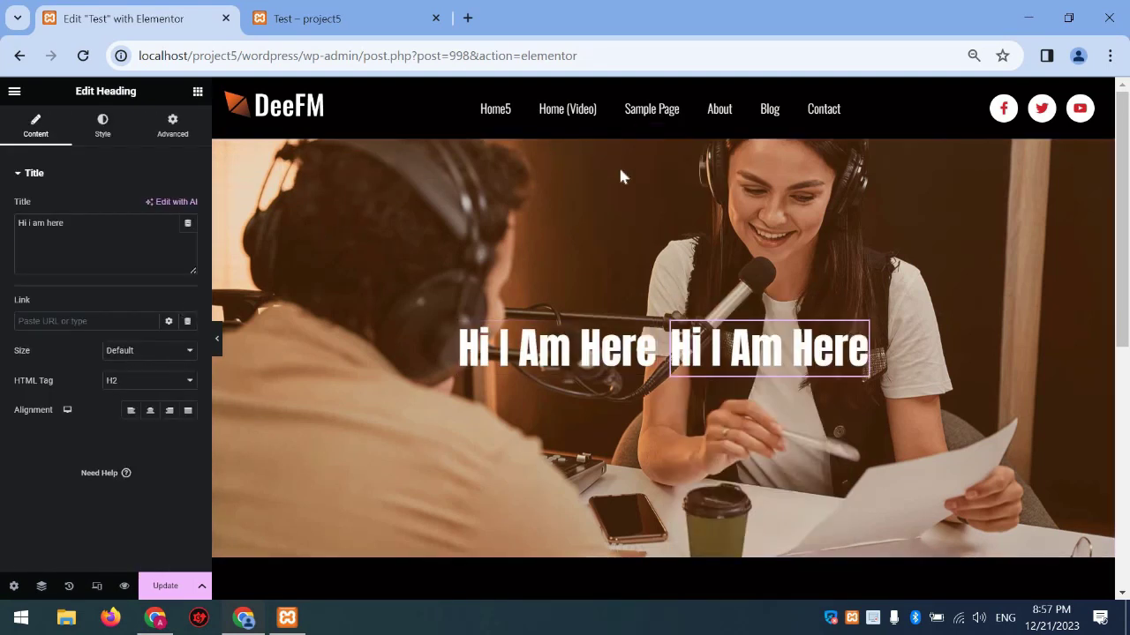
pyautogui.click(654, 170)
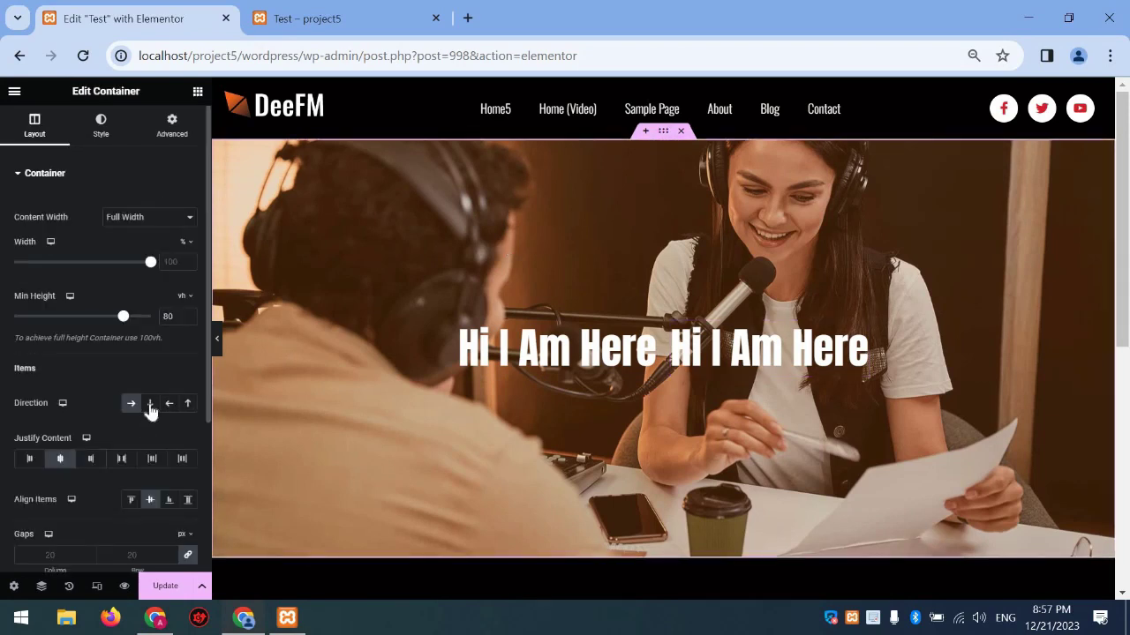
pyautogui.click(150, 403)
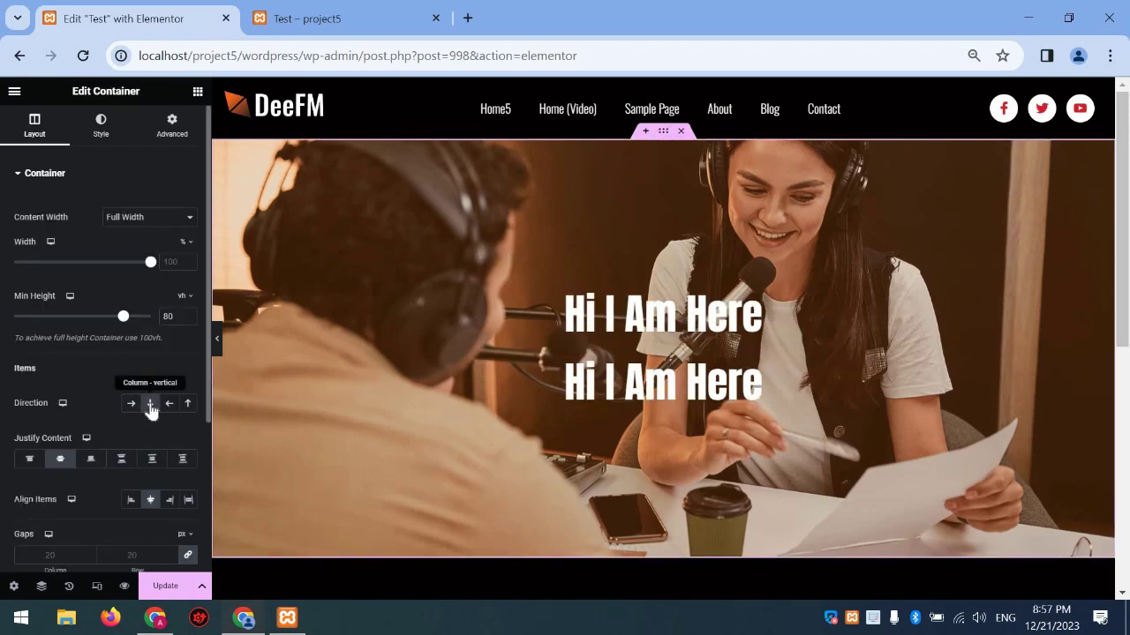
# Retitle the duplicated heading to 'HIre Me'
pyautogui.click(753, 375)
pyautogui.moveTo(65, 223); pyautogui.dragTo(4, 230)
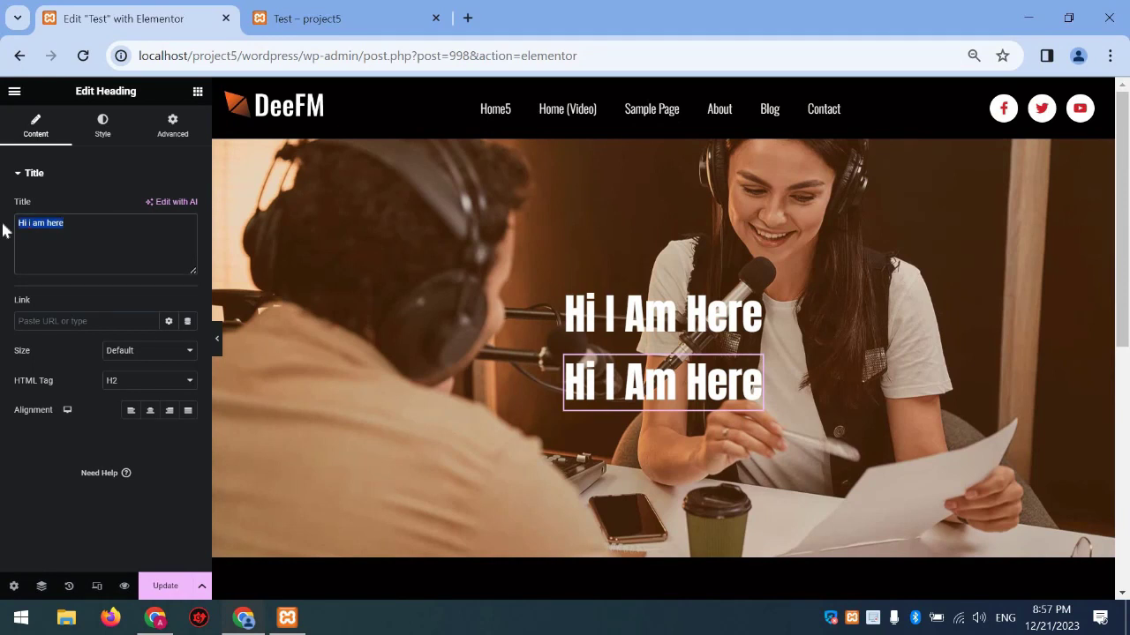
pyautogui.write('HIre')
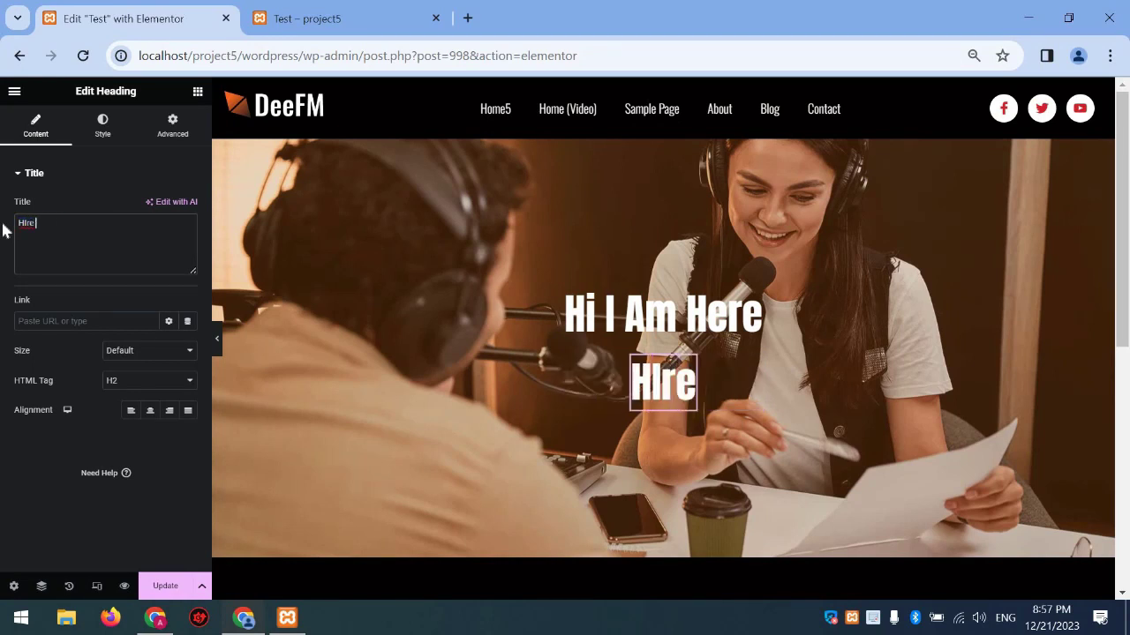
pyautogui.write(' Me')
pyautogui.click(98, 128)
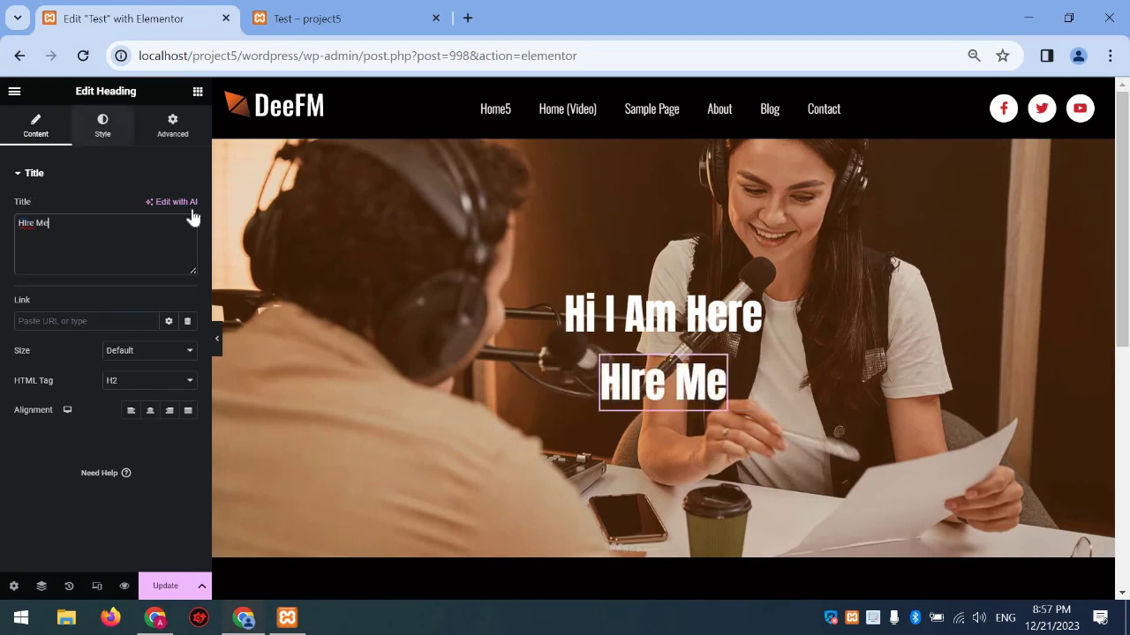
# Colour the second heading Accent red and adjust letter spacing to -0.7
pyautogui.click(170, 207)
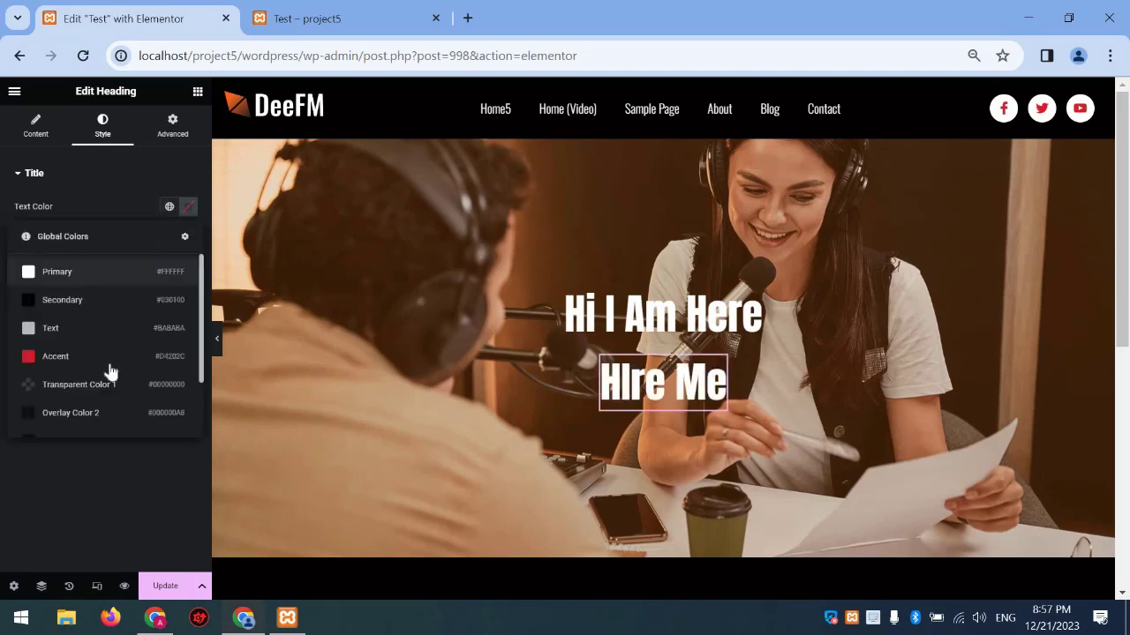
pyautogui.click(108, 359)
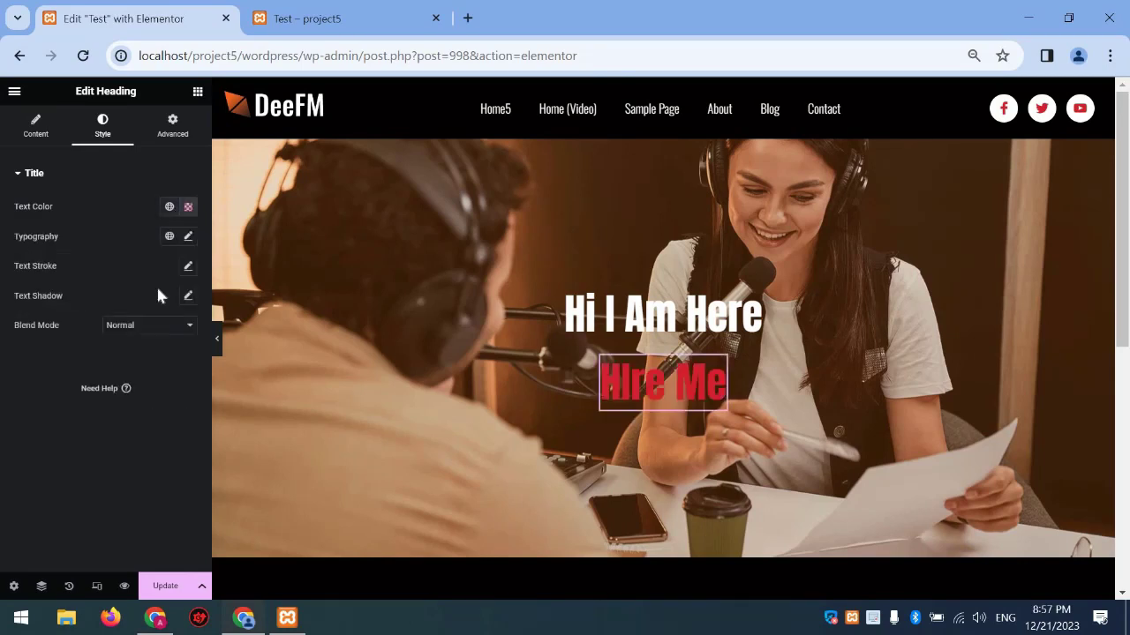
pyautogui.click(187, 238)
pyautogui.moveTo(26, 353); pyautogui.dragTo(49, 354)
pyautogui.moveTo(93, 513); pyautogui.dragTo(53, 512)
pyautogui.moveTo(29, 556); pyautogui.dragTo(58, 553)
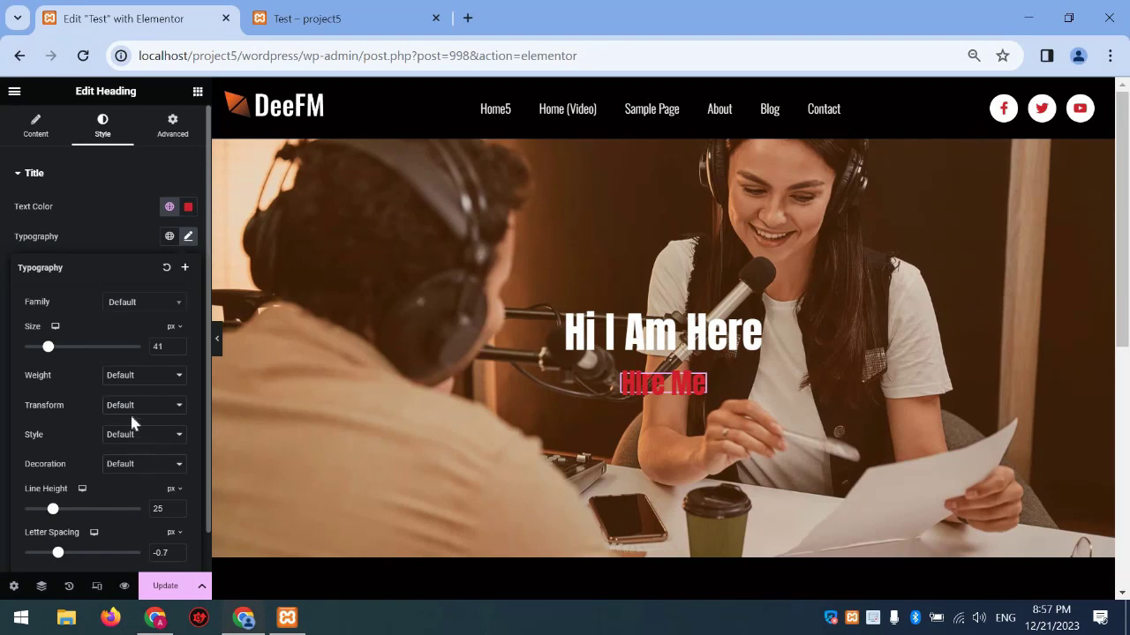
# Set the heading font to Oswald with 600 (Semi Bold) weight
pyautogui.click(135, 308)
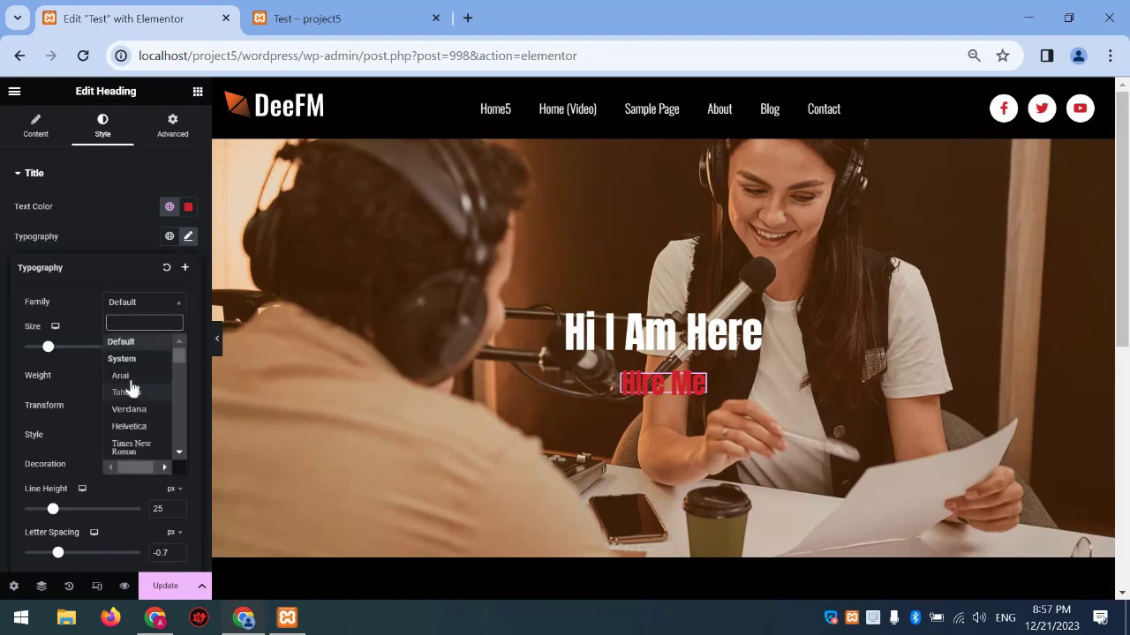
pyautogui.click(145, 381)
pyautogui.click(145, 305)
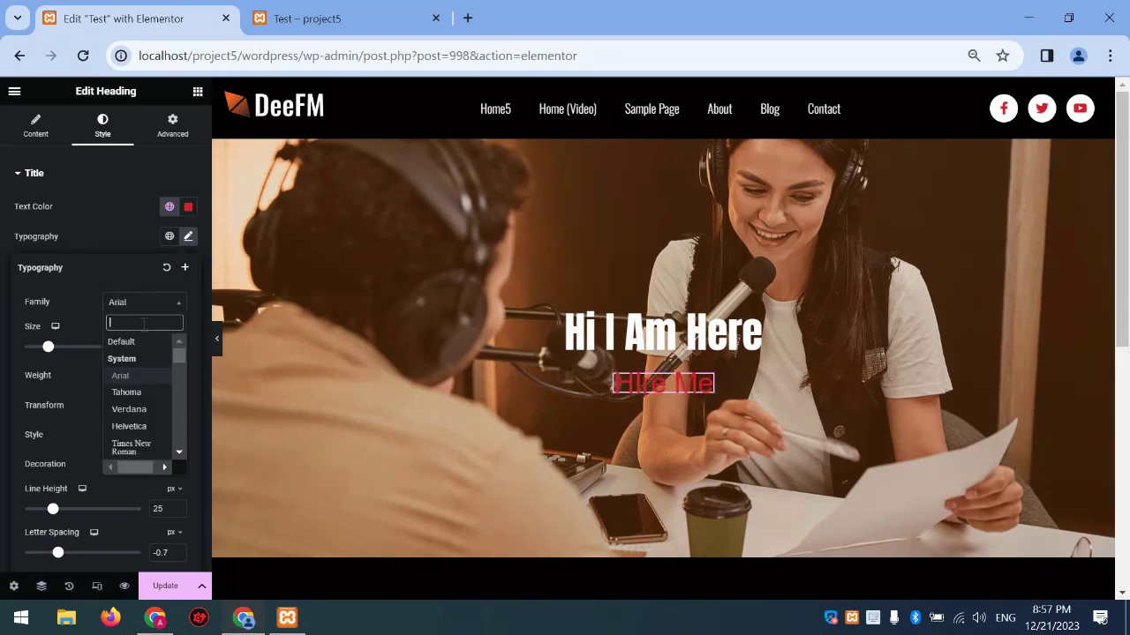
pyautogui.write('ro')
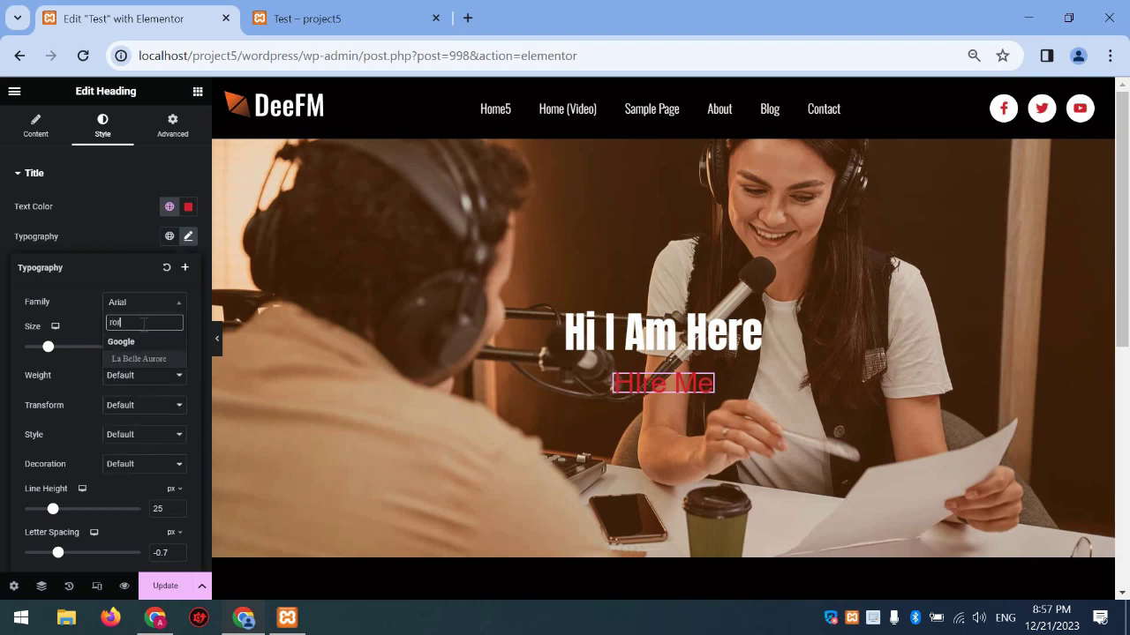
pyautogui.write('r')
pyautogui.press('BackSpace')
pyautogui.write('b')
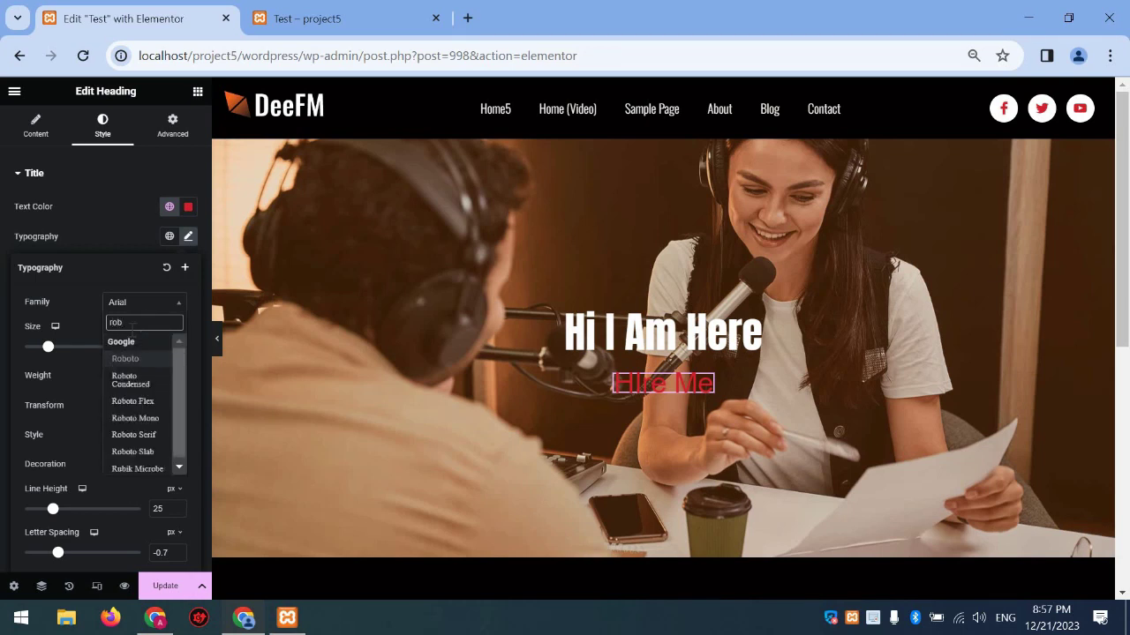
pyautogui.click(128, 359)
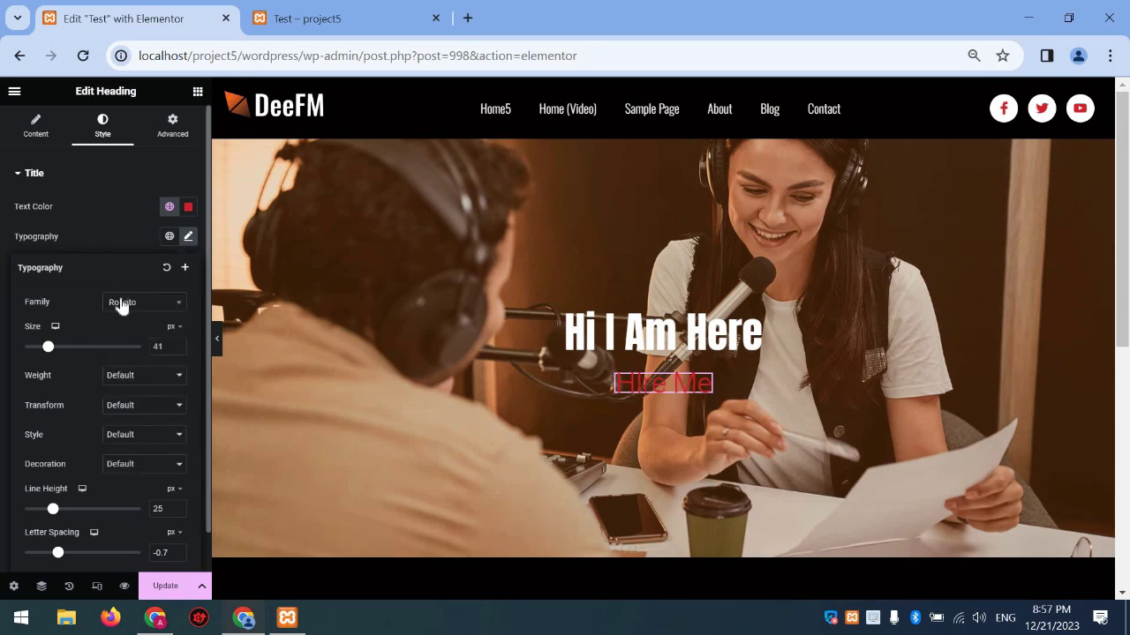
pyautogui.click(142, 303)
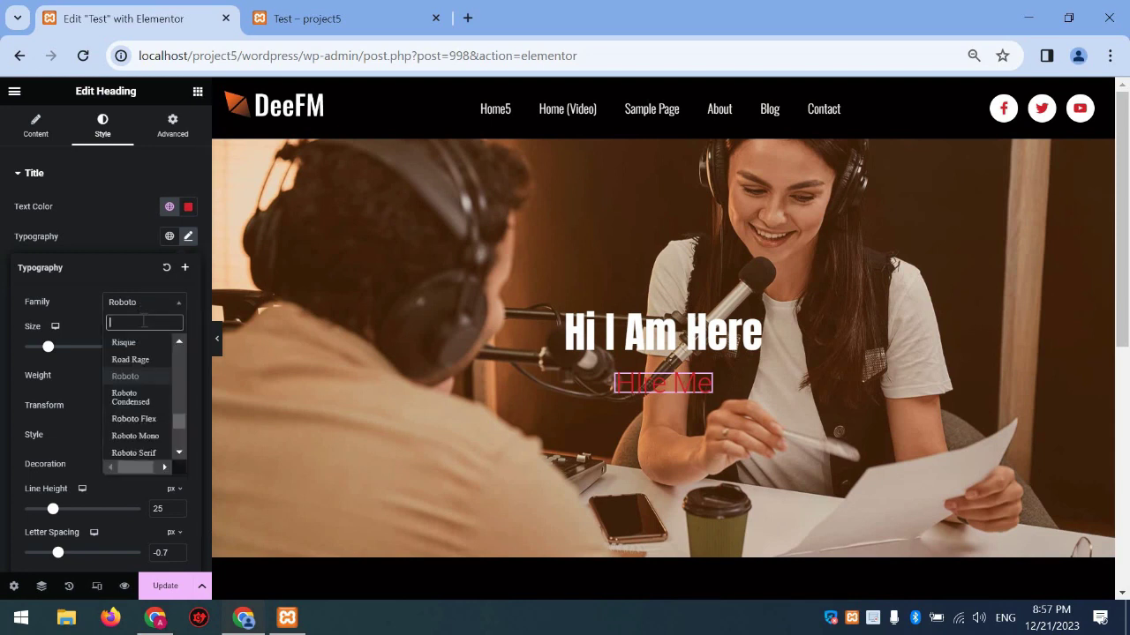
pyautogui.write('osw')
pyautogui.click(147, 362)
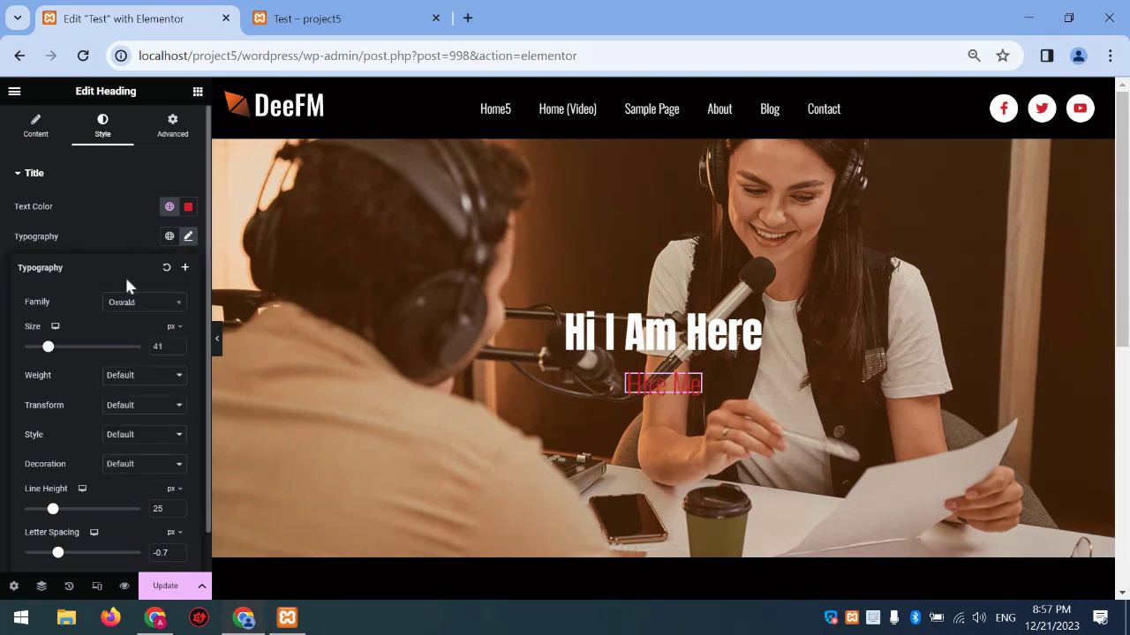
pyautogui.click(134, 379)
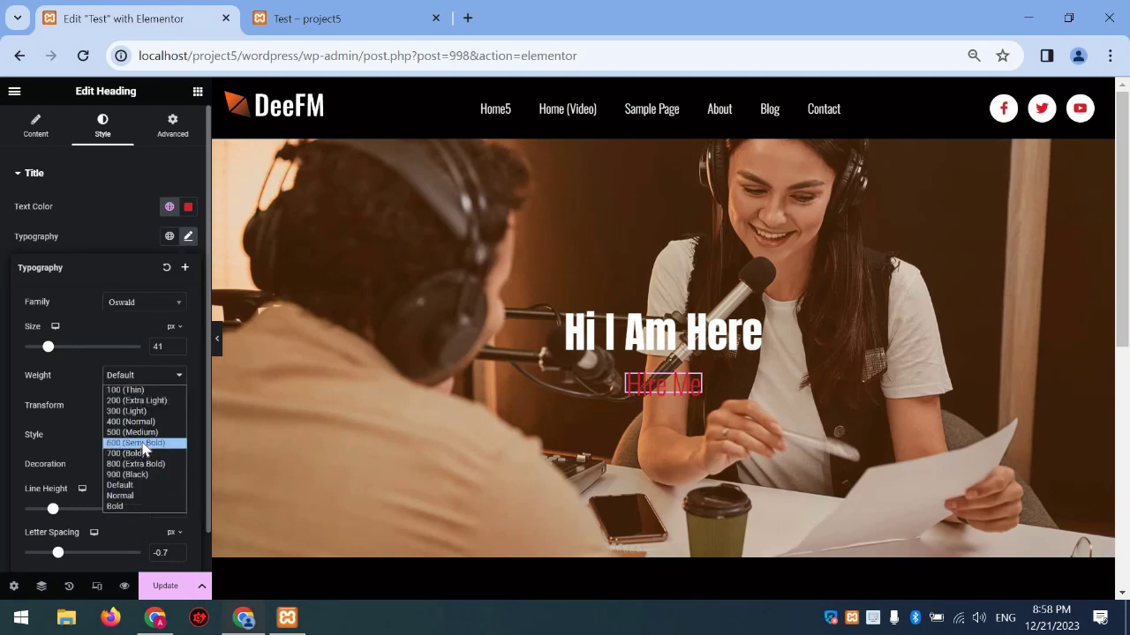
pyautogui.click(144, 443)
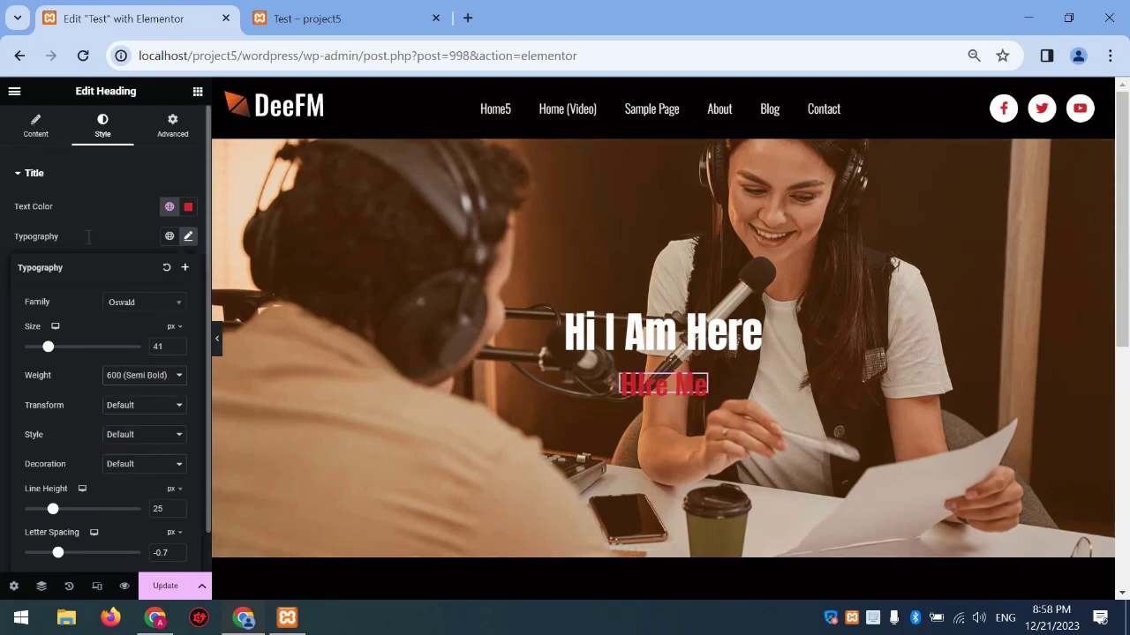
# Correct the heading title to 'Hire Me'
pyautogui.click(35, 125)
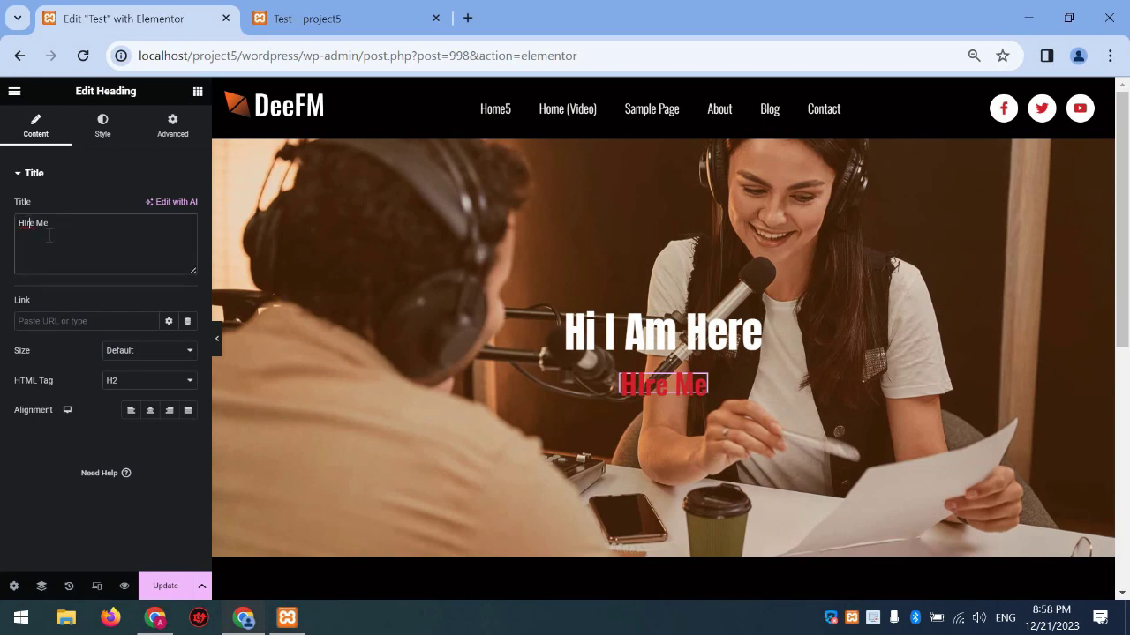
pyautogui.write('i')
pyautogui.click(106, 140)
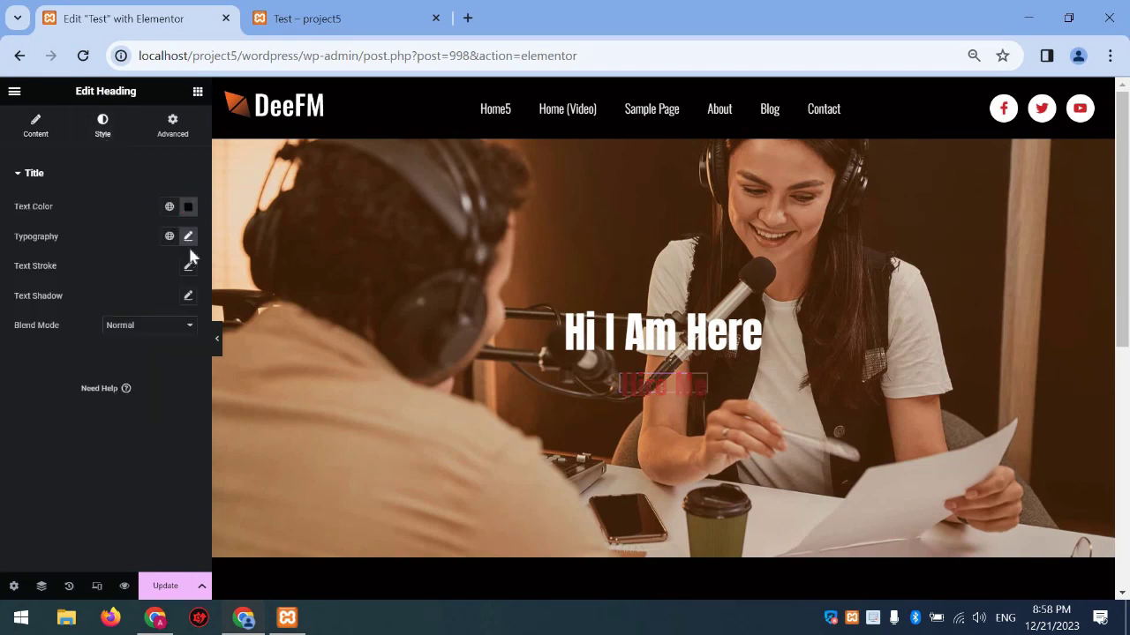
# Set the heading's font size and line height to 63 px
pyautogui.click(188, 236)
pyautogui.click(179, 345)
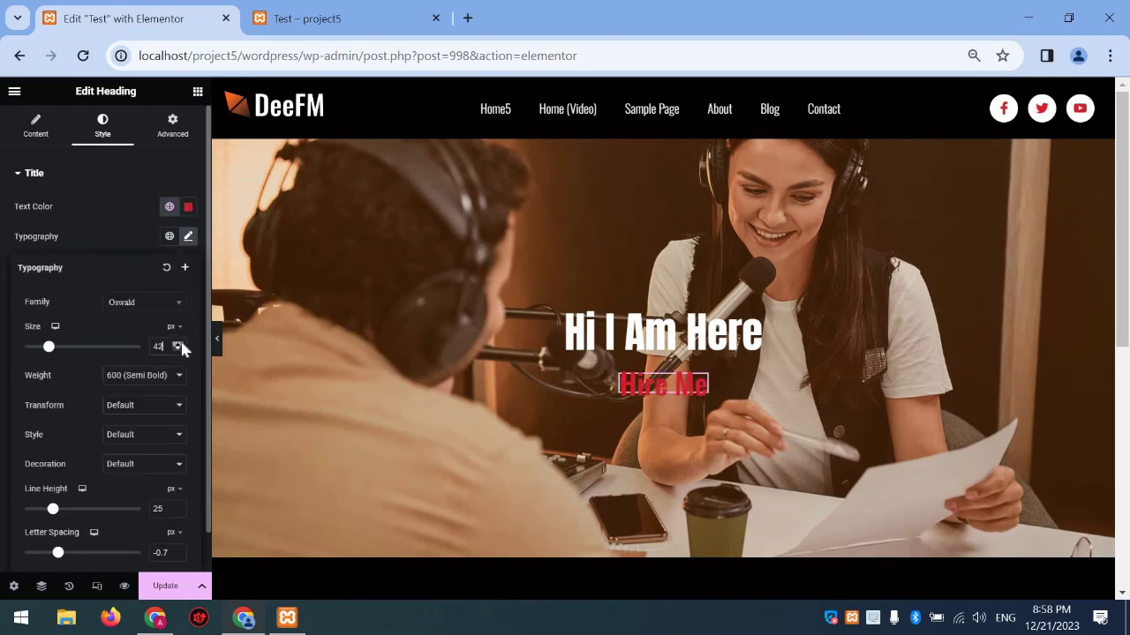
pyautogui.click(177, 345)
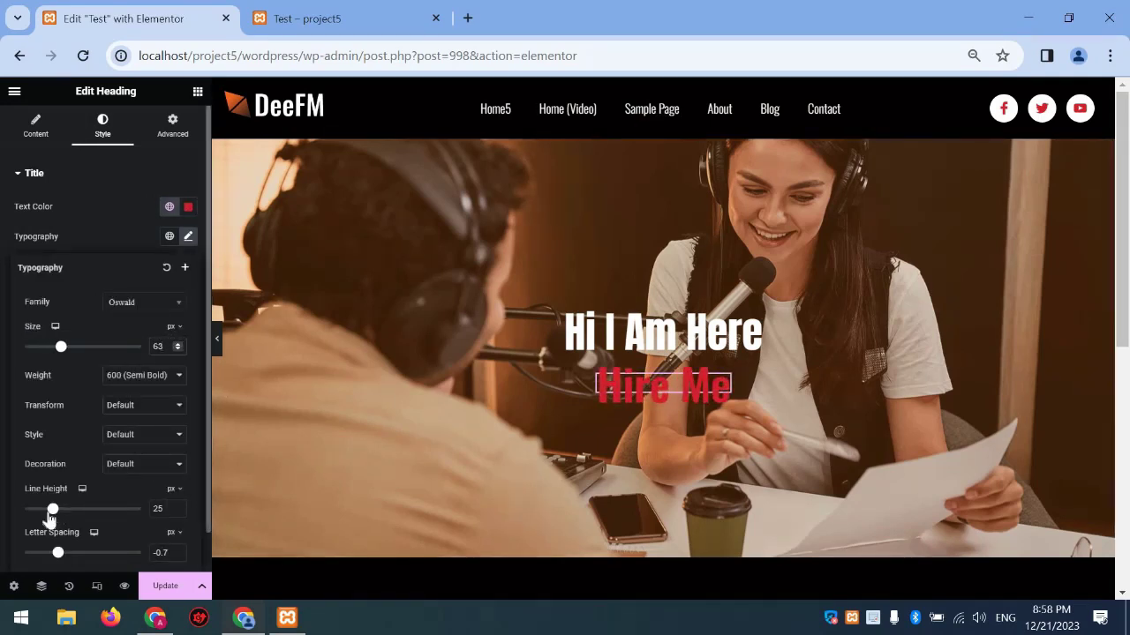
pyautogui.moveTo(53, 509); pyautogui.dragTo(98, 509)
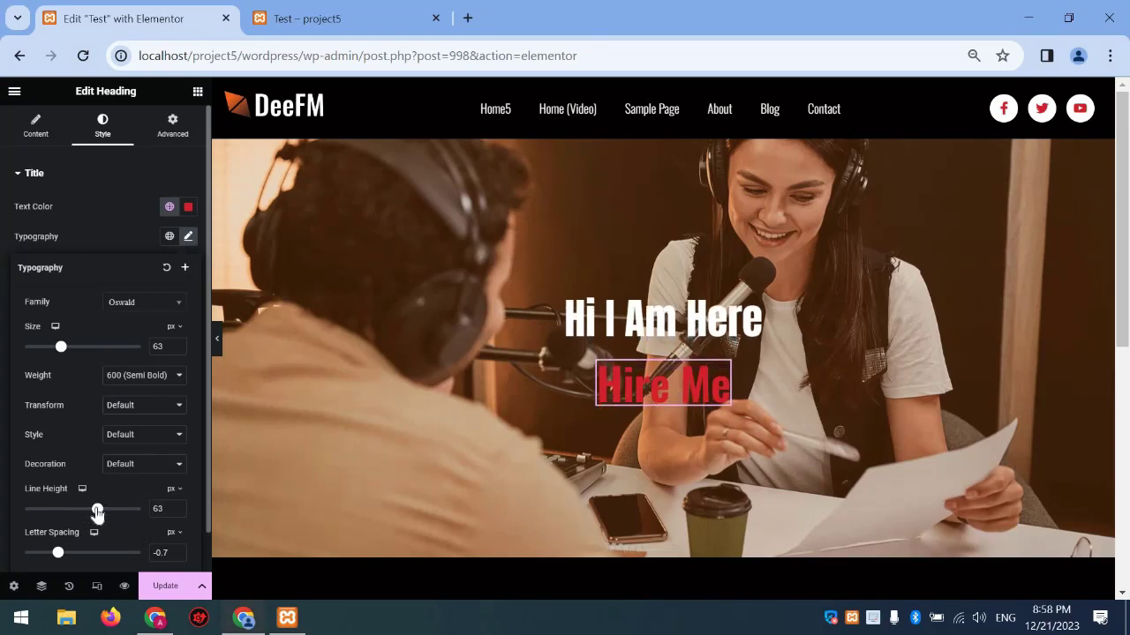
pyautogui.click(391, 511)
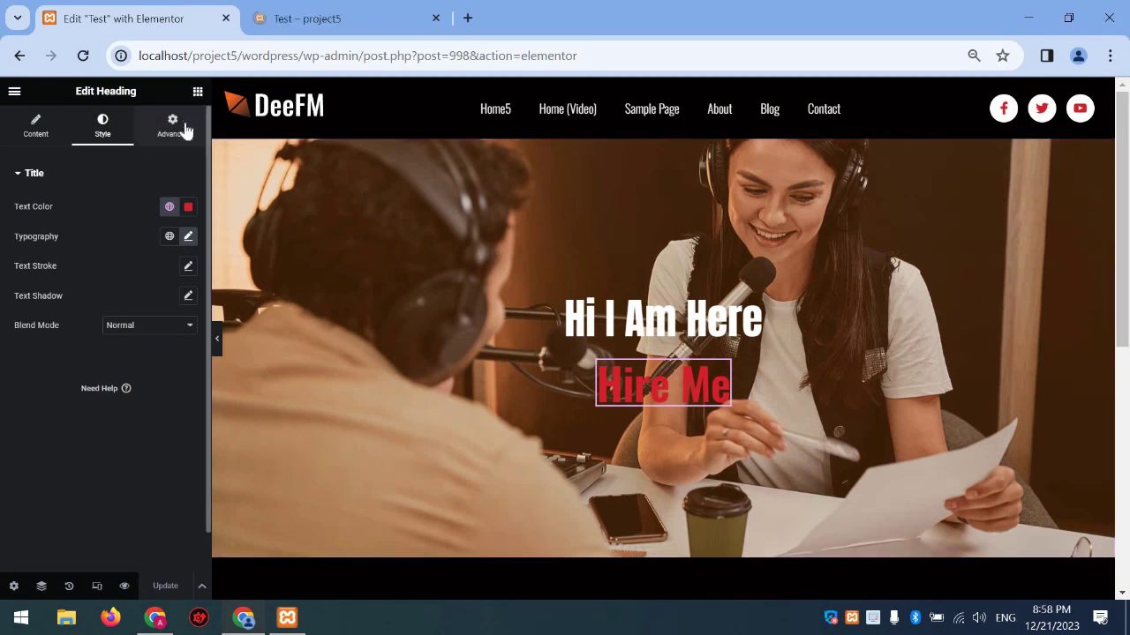
pyautogui.click(196, 92)
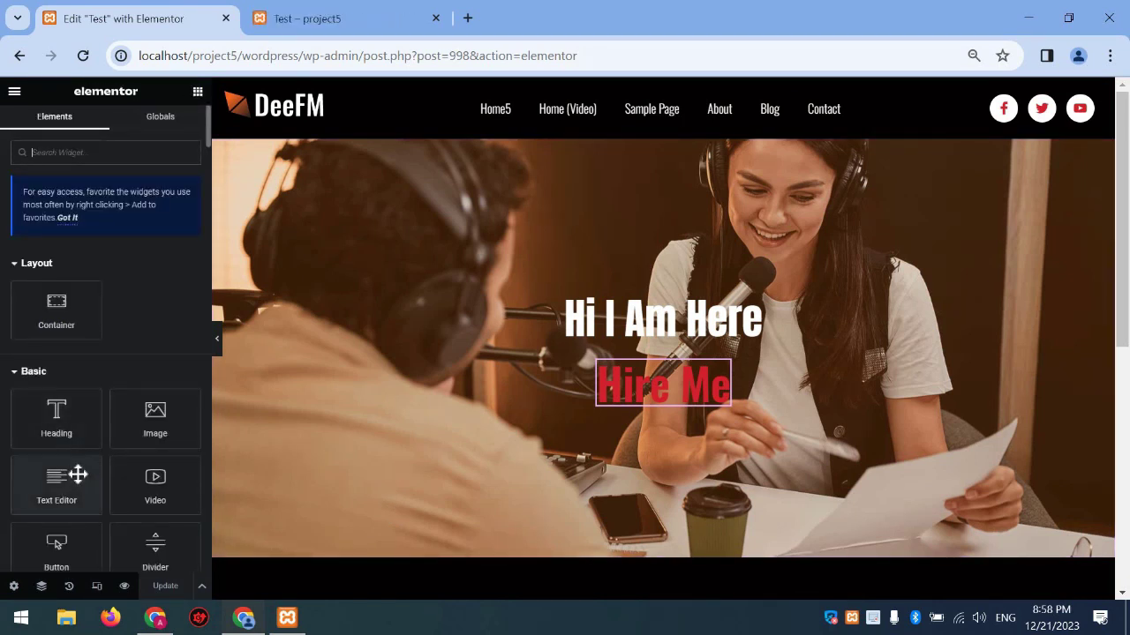
# Place a button below Hire Me and try the Success and Info button types
pyautogui.scroll(-2, 77, 475)
pyautogui.moveTo(57, 451); pyautogui.dragTo(684, 441)
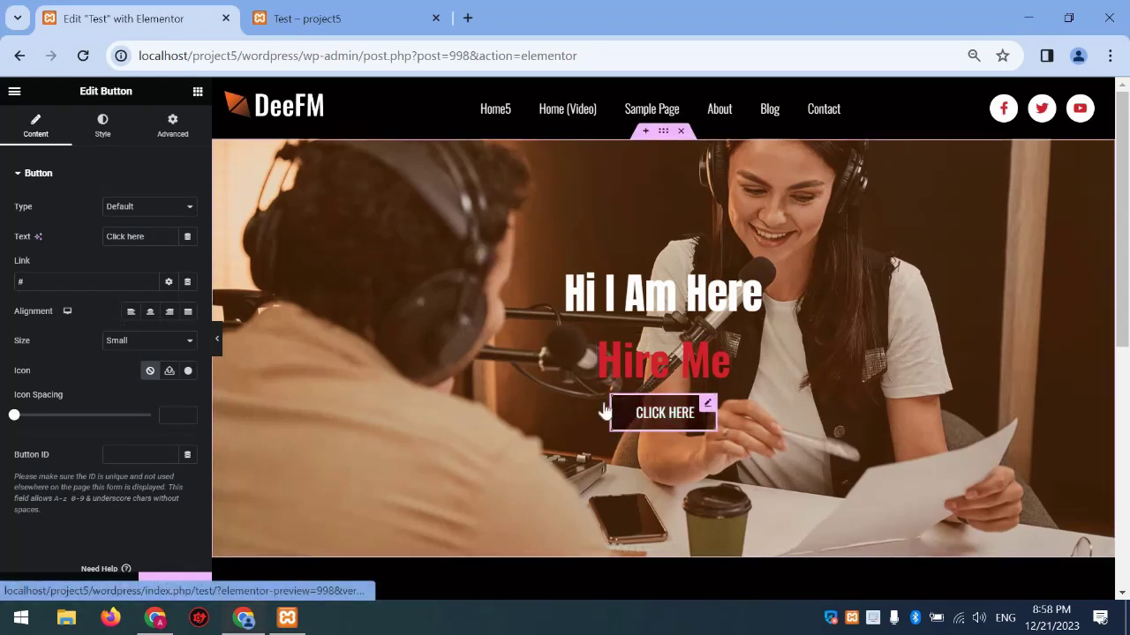
pyautogui.click(103, 126)
pyautogui.click(35, 126)
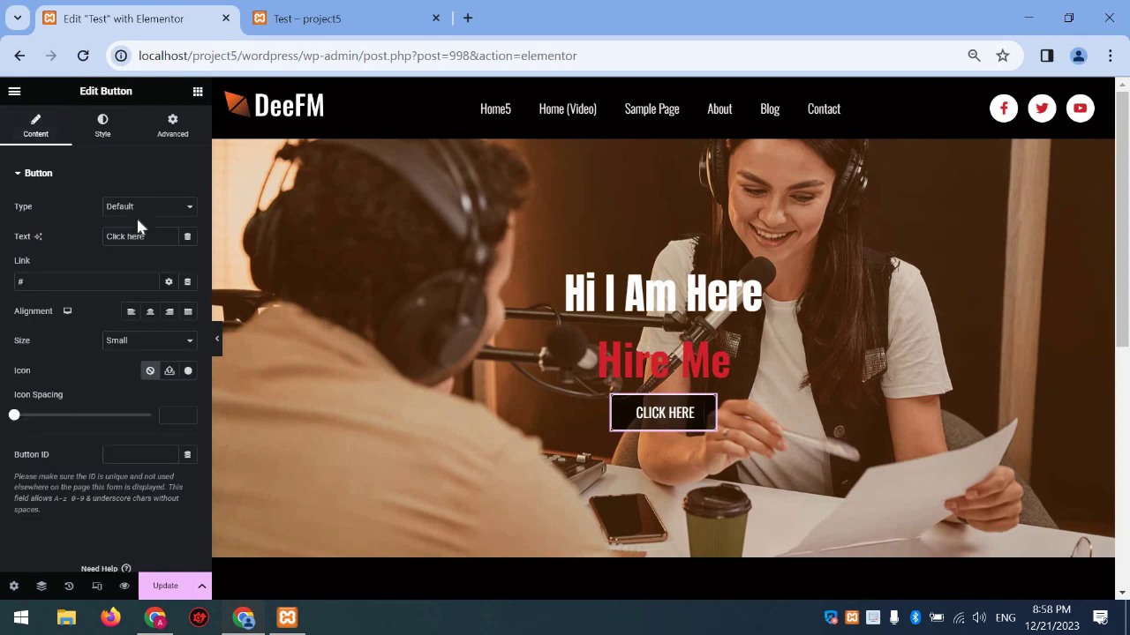
pyautogui.click(131, 209)
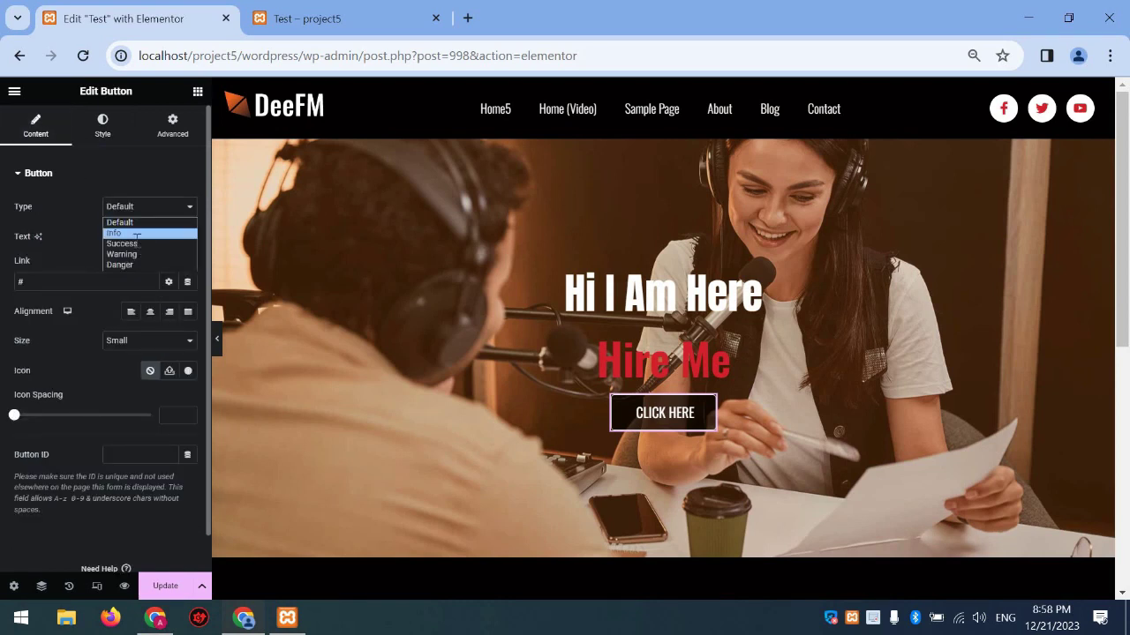
pyautogui.click(132, 244)
pyautogui.click(138, 210)
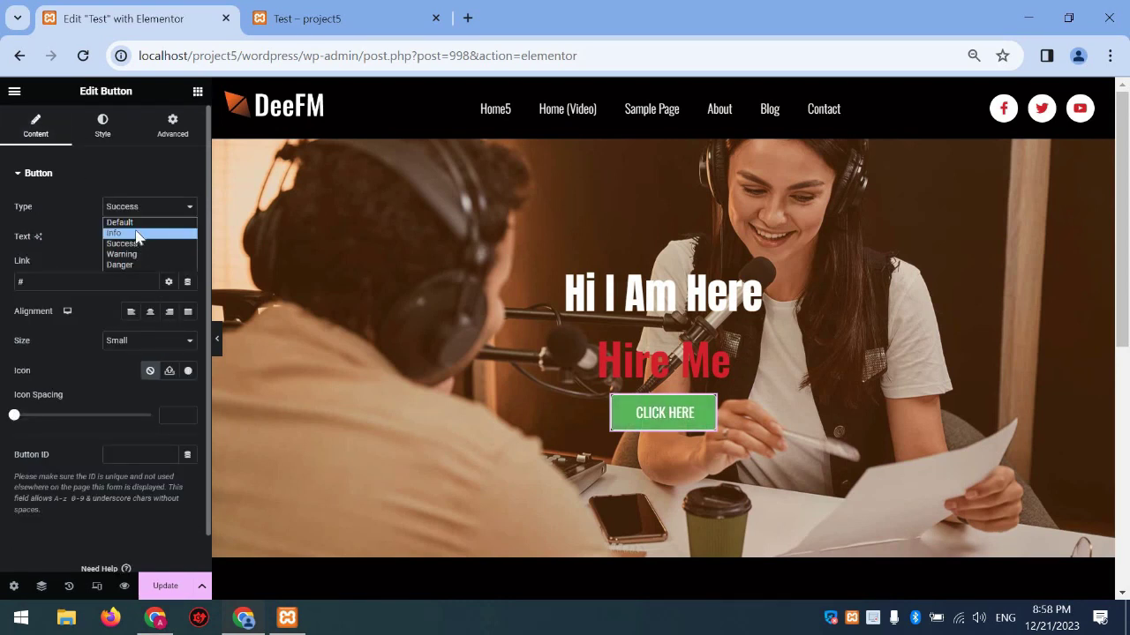
pyautogui.click(114, 233)
pyautogui.click(141, 209)
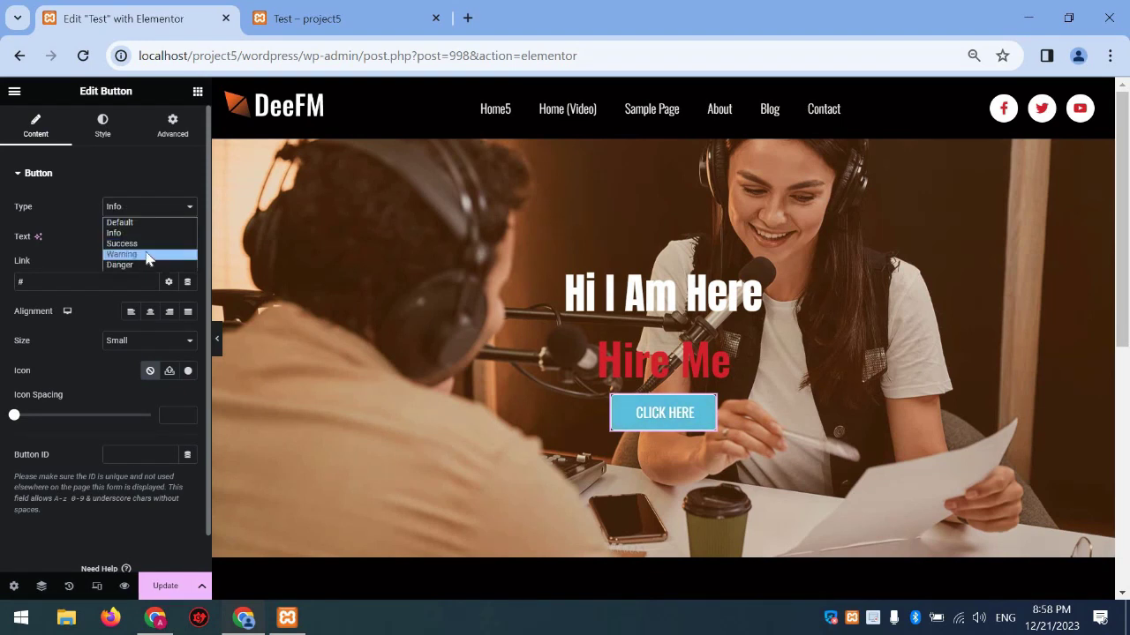
# Try the Warning and Danger types, then return the button to Default
pyautogui.click(142, 254)
pyautogui.click(141, 206)
pyautogui.click(120, 265)
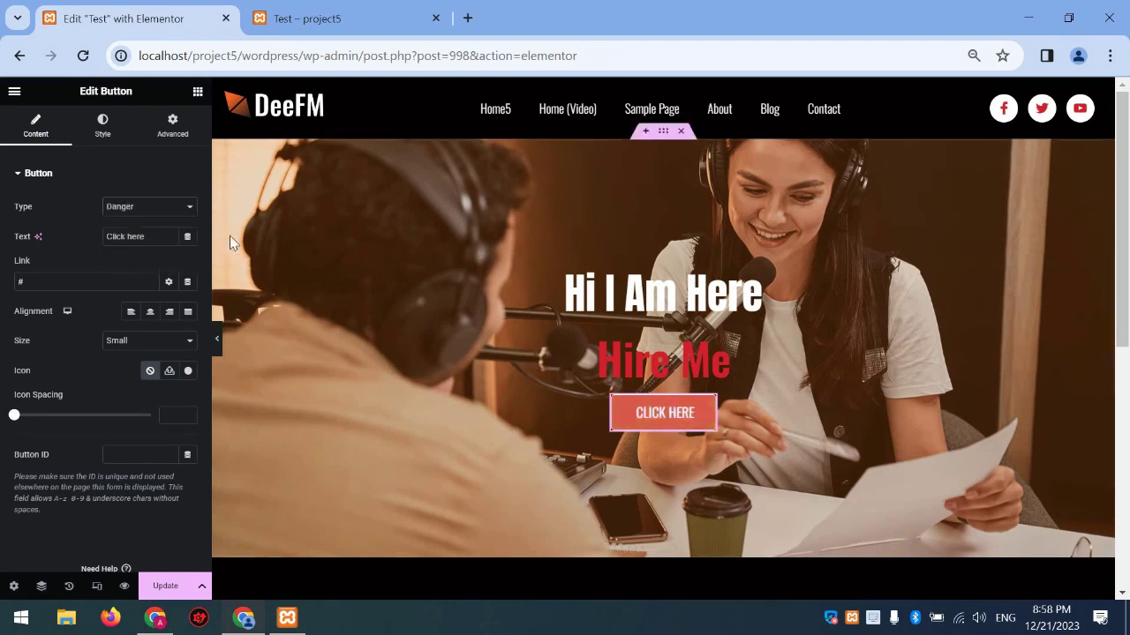
pyautogui.click(156, 210)
pyautogui.click(159, 223)
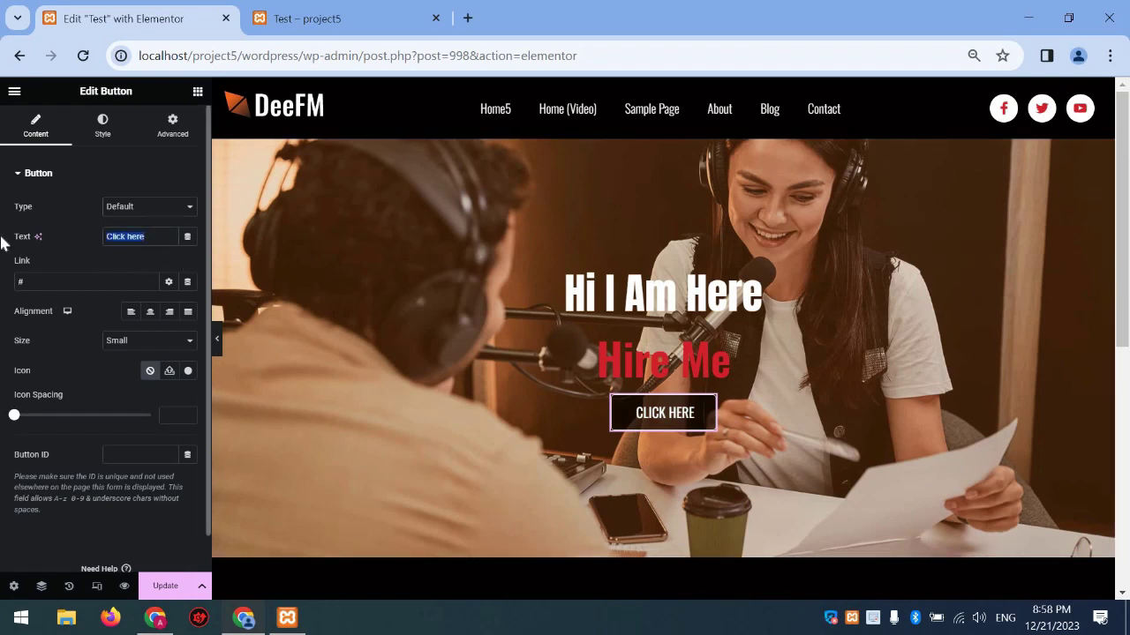
# Change the button text to 'Call me'
pyautogui.write('Call m')
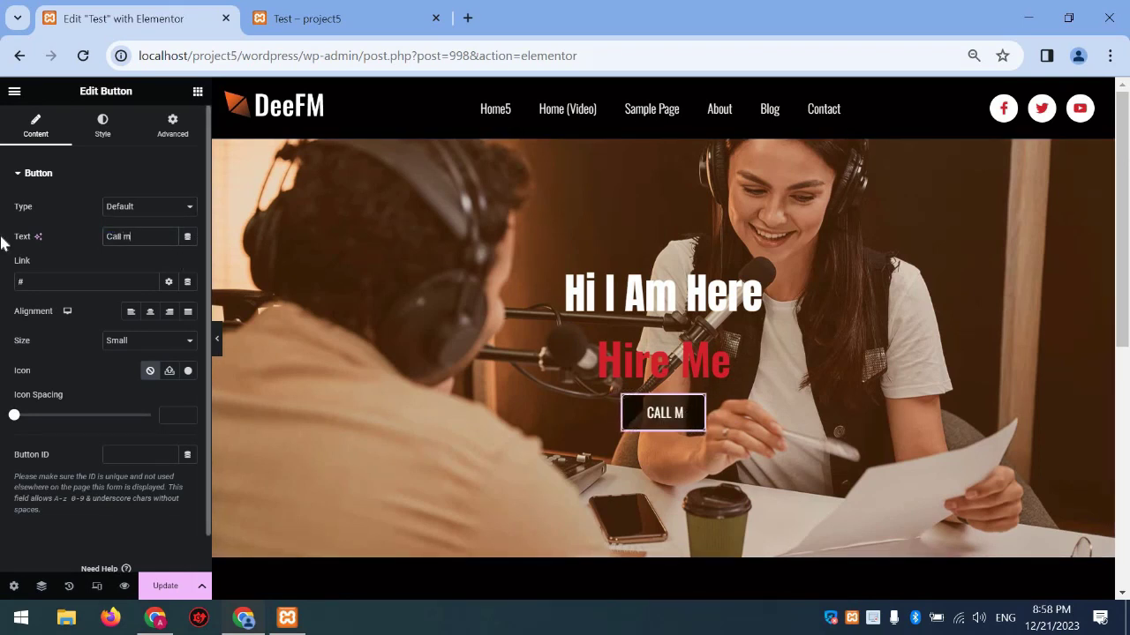
pyautogui.press('BackSpace')
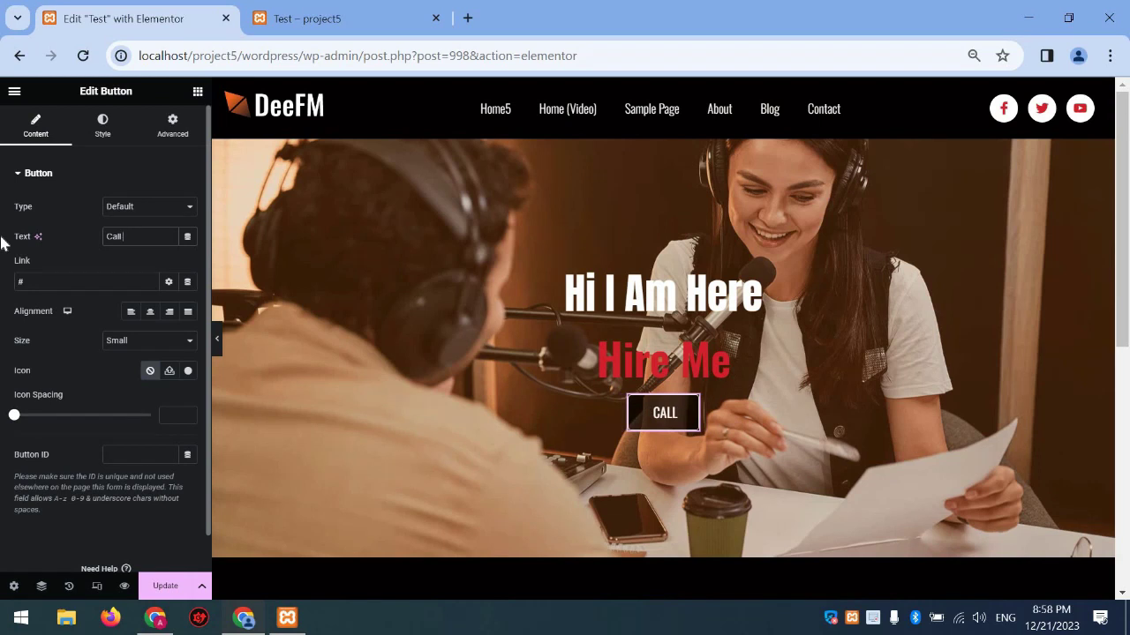
pyautogui.write('me')
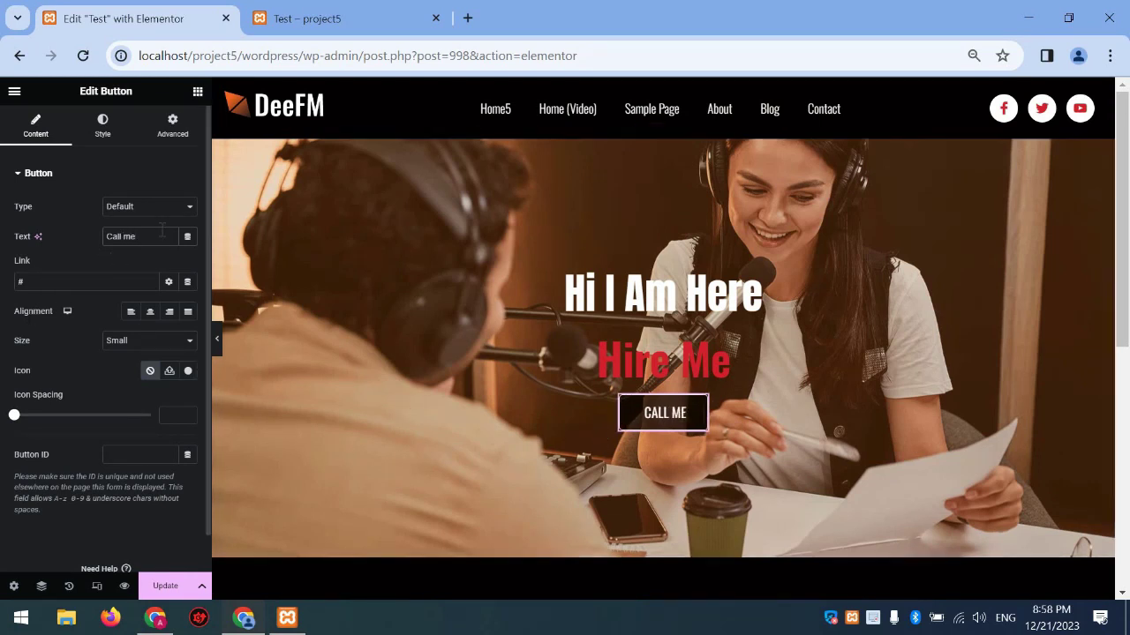
# Set the button's typography transform to Uppercase
pyautogui.click(103, 128)
pyautogui.click(187, 206)
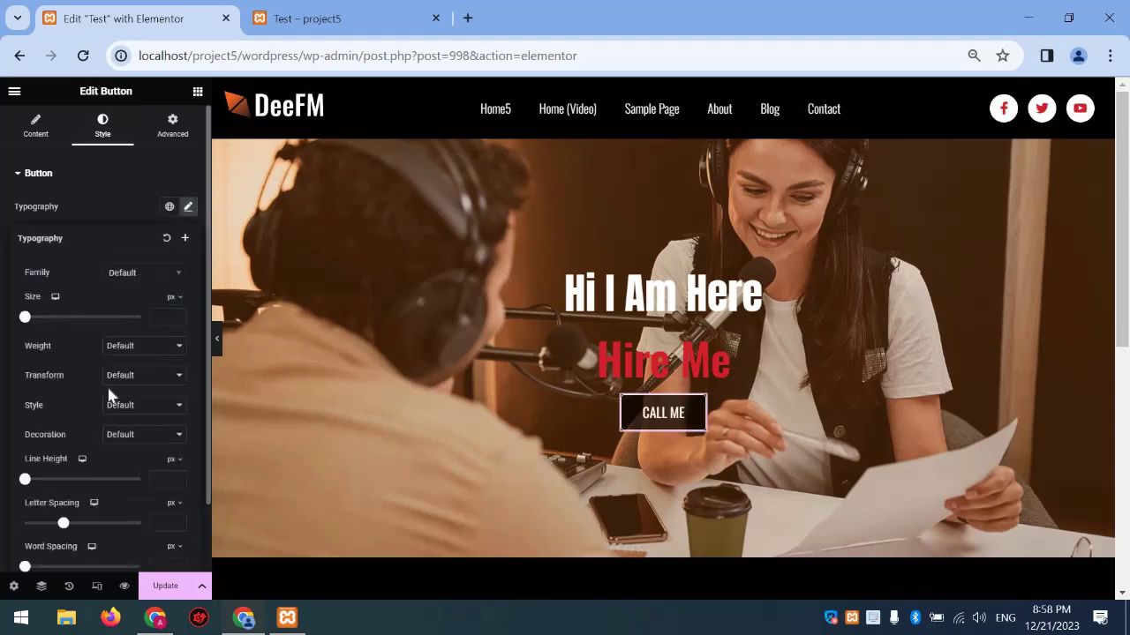
pyautogui.scroll(-1, 109, 395)
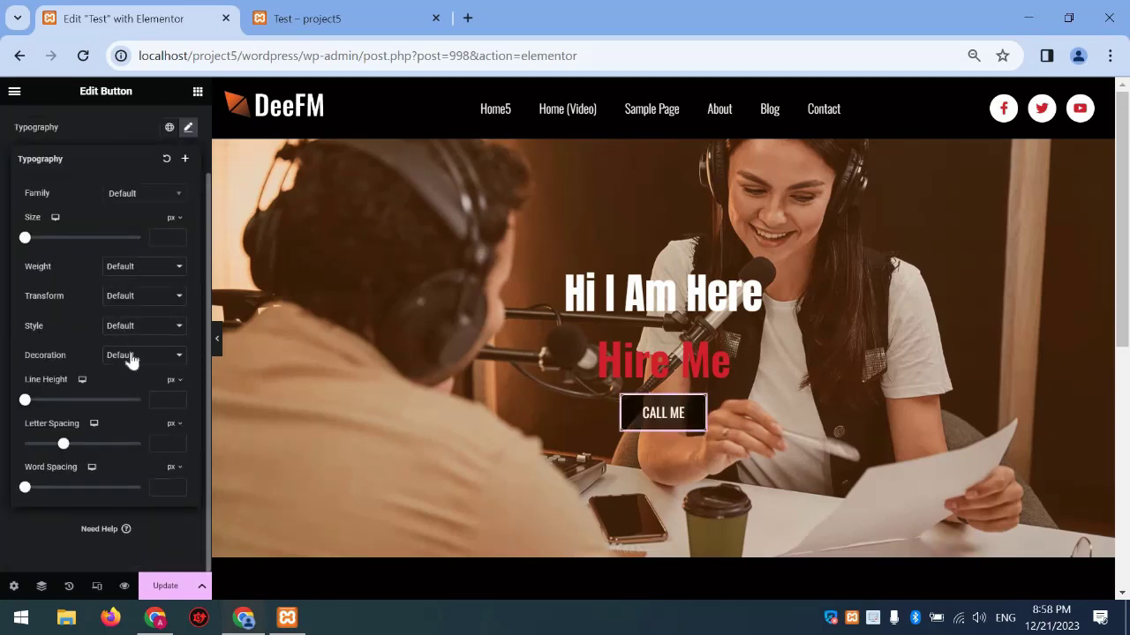
pyautogui.click(130, 357)
pyautogui.click(133, 328)
pyautogui.click(136, 324)
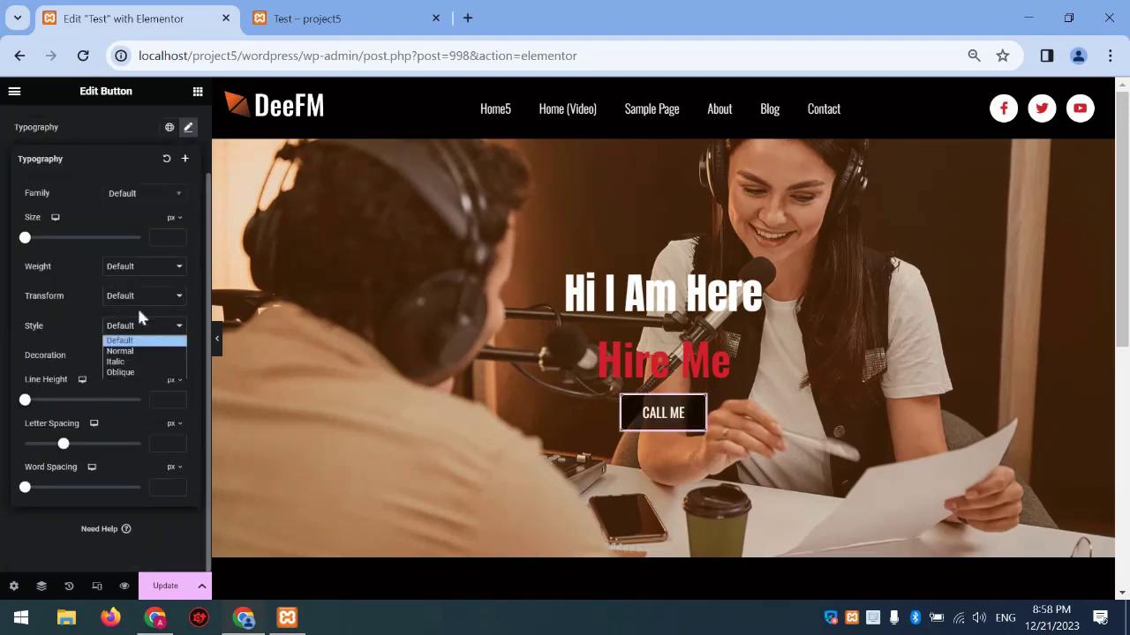
pyautogui.click(139, 300)
pyautogui.click(136, 300)
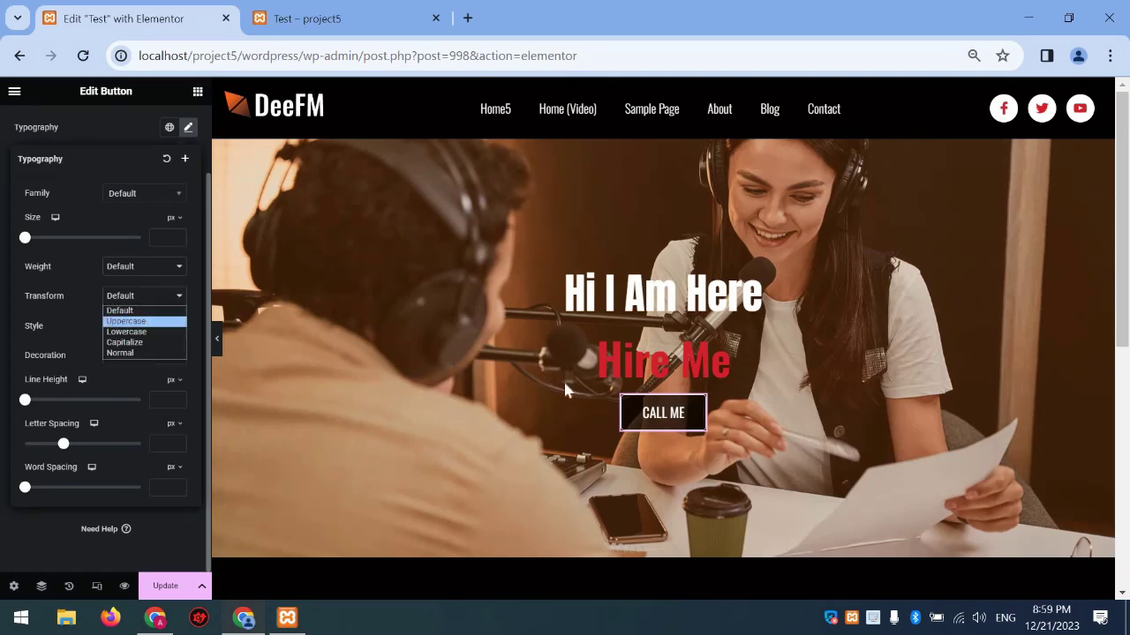
pyautogui.click(126, 321)
pyautogui.click(167, 296)
pyautogui.click(188, 127)
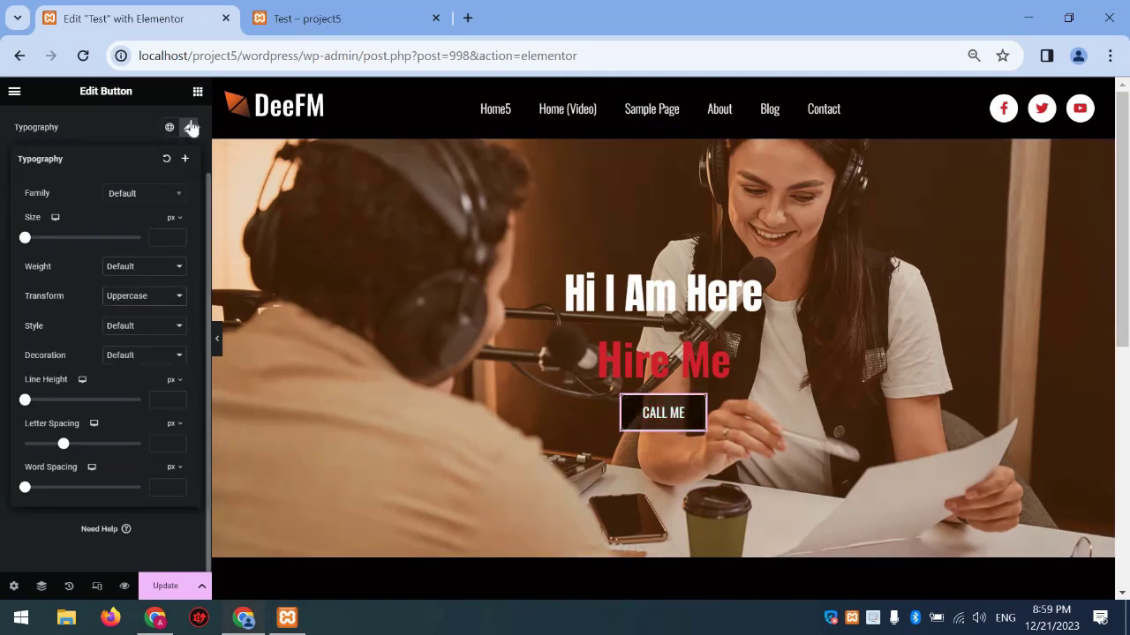
# Begin entering a tel: phone link for the button
pyautogui.click(39, 122)
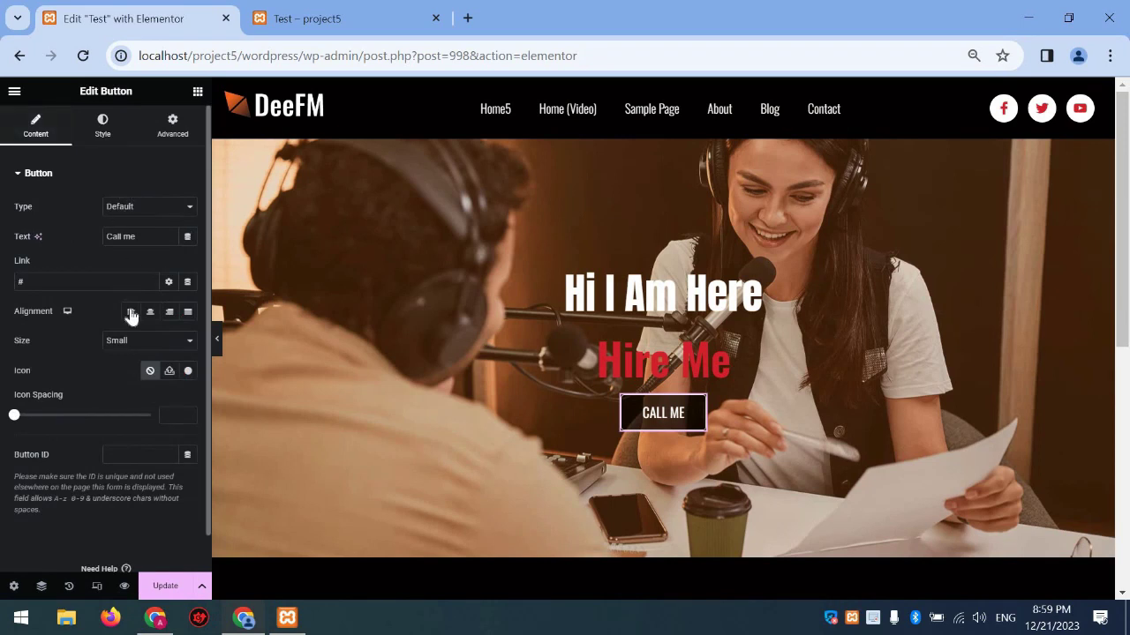
pyautogui.click(17, 282)
pyautogui.write('tel:76107713')
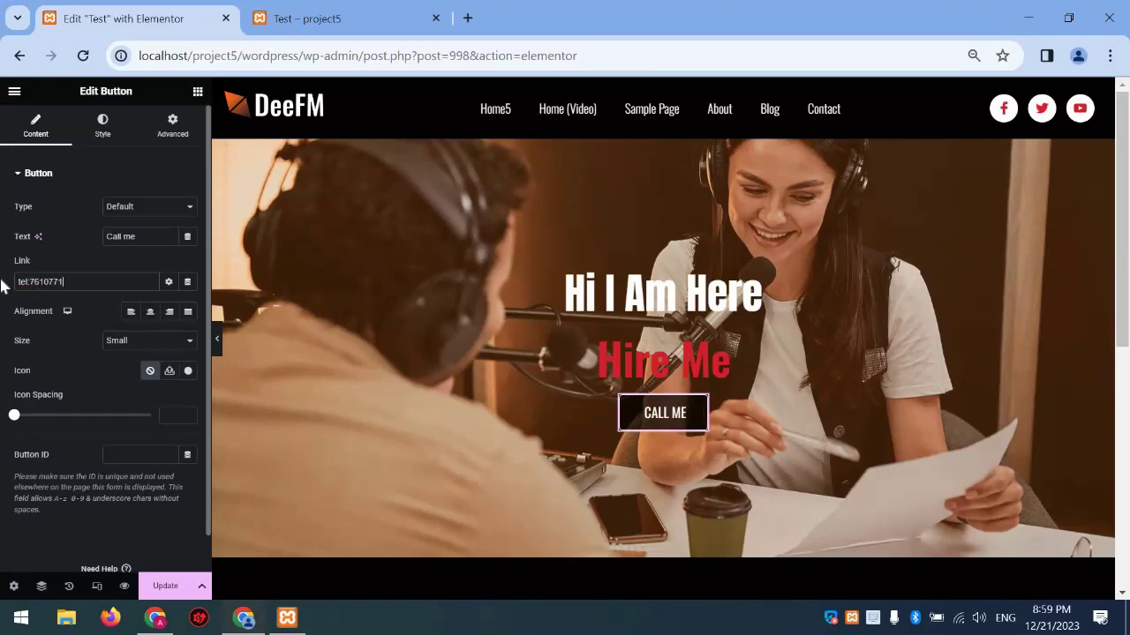
pyautogui.click(162, 586)
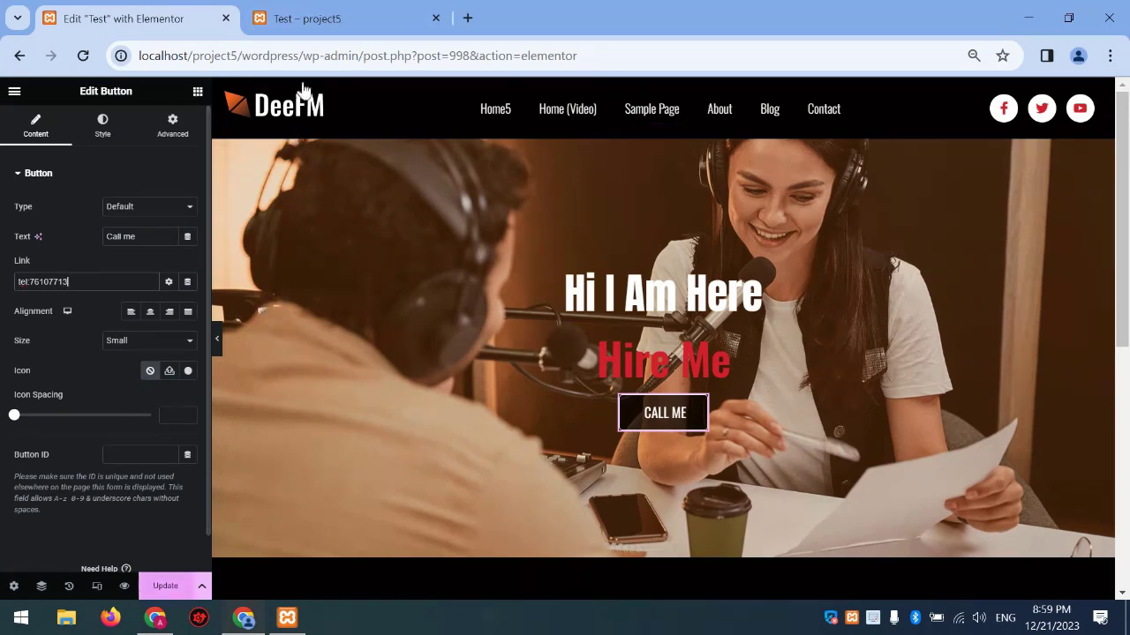
pyautogui.click(308, 10)
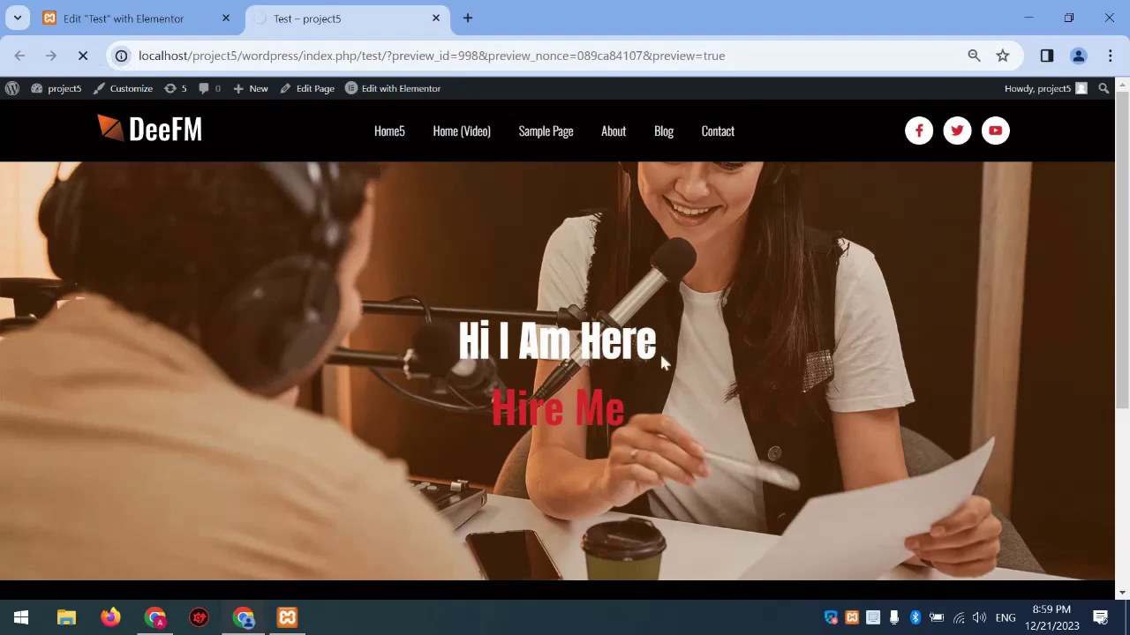
pyautogui.click(560, 435)
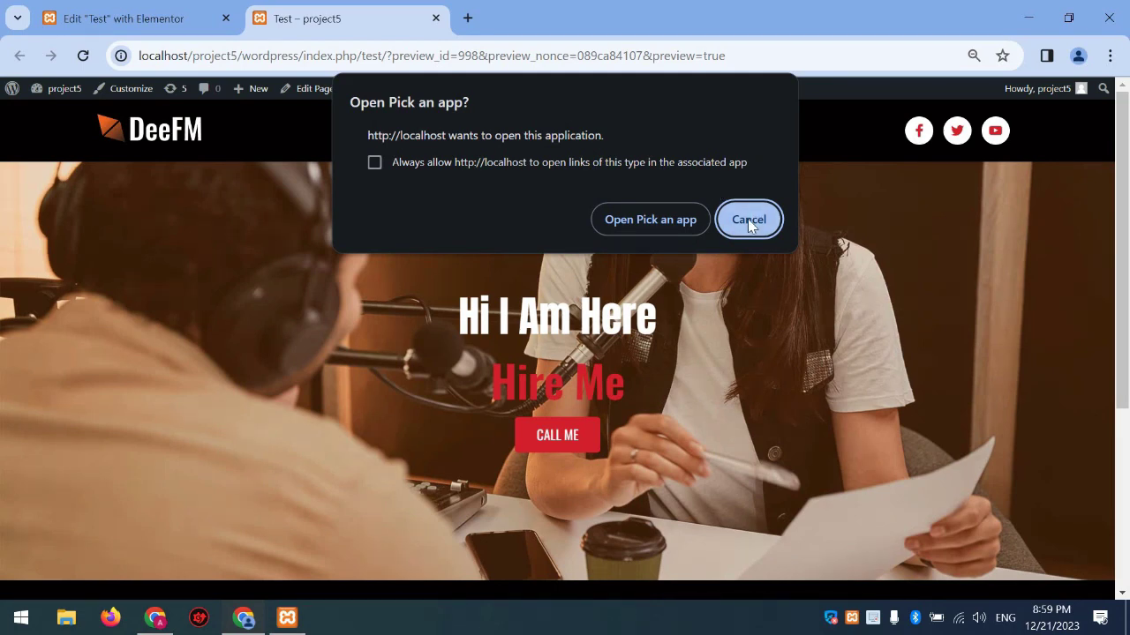
pyautogui.click(181, 19)
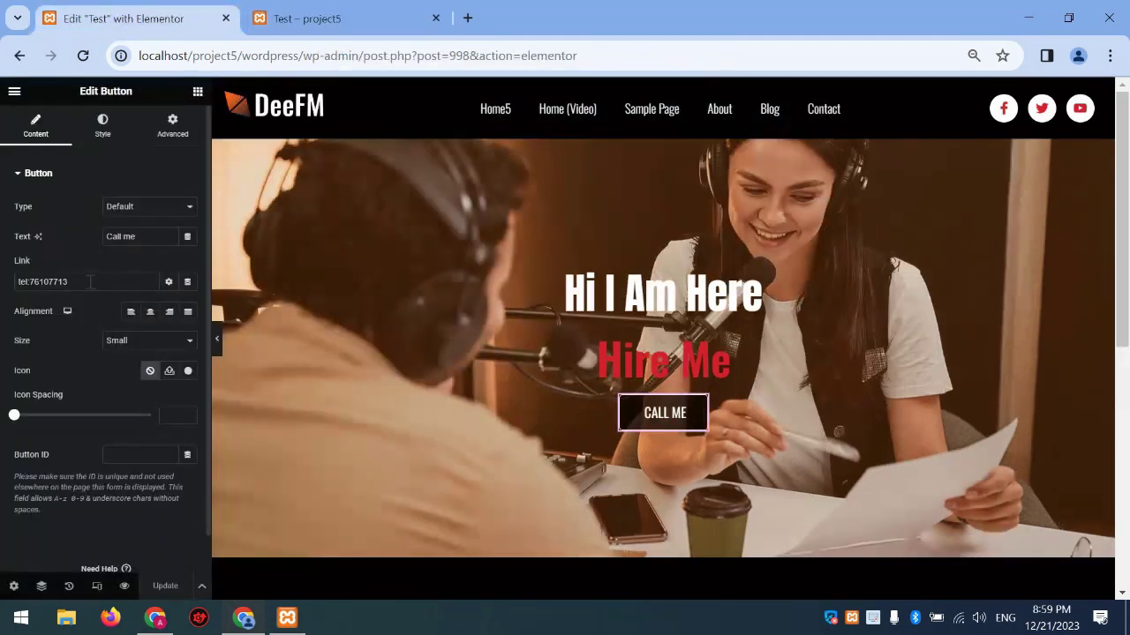
# Clear the button's link and insert a filled phone icon from the Icon Library
pyautogui.press('BackSpace')
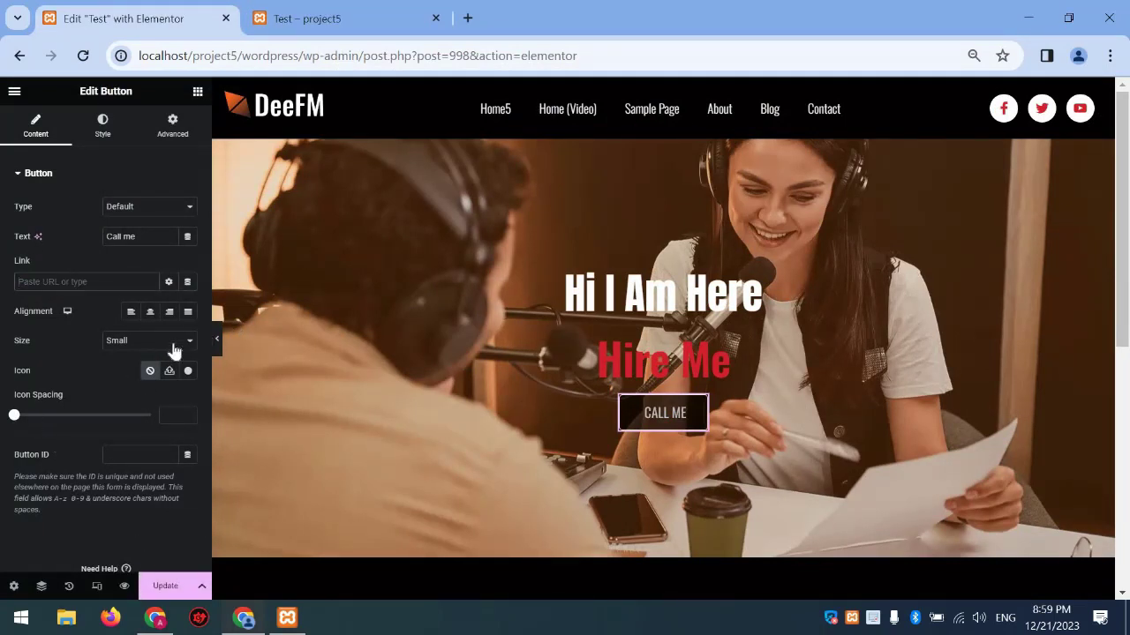
pyautogui.click(186, 372)
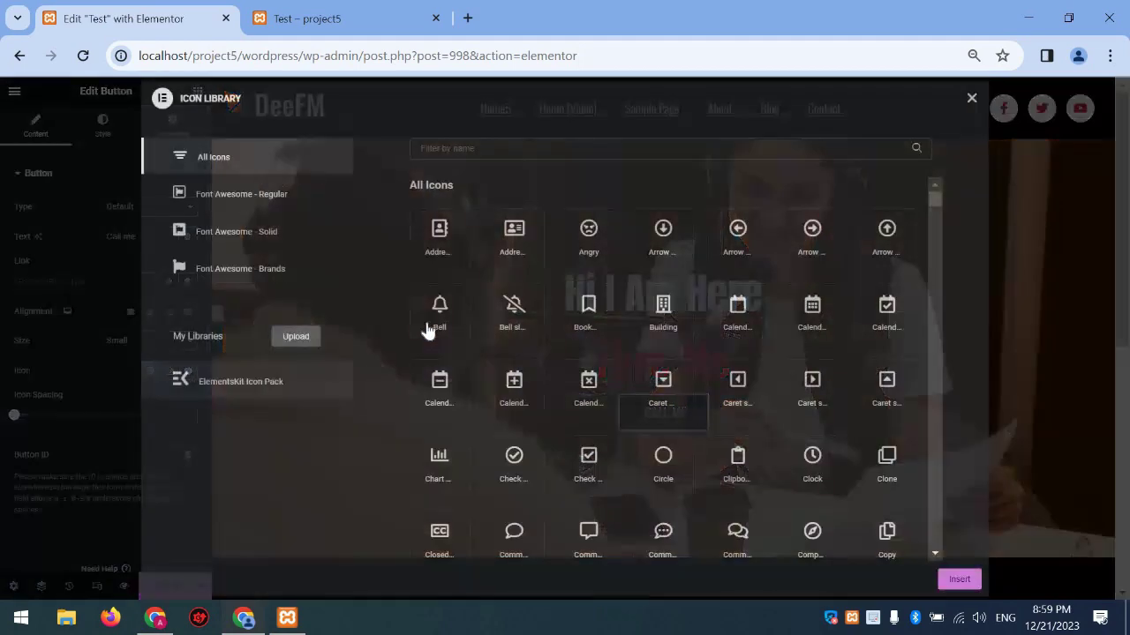
pyautogui.click(440, 313)
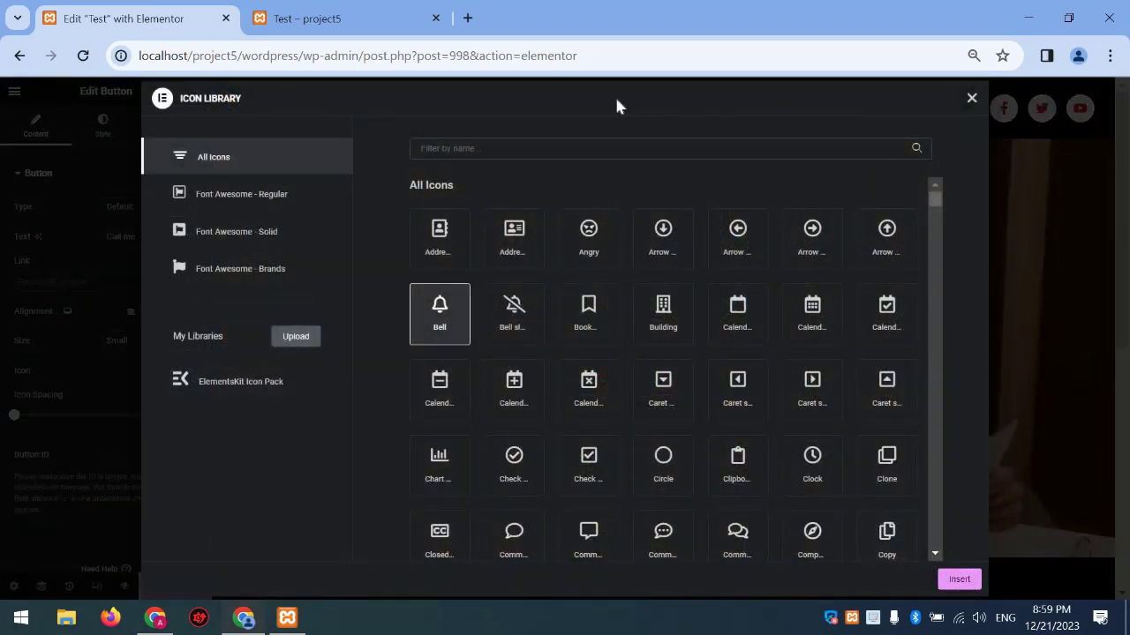
pyautogui.click(612, 148)
pyautogui.write('phone')
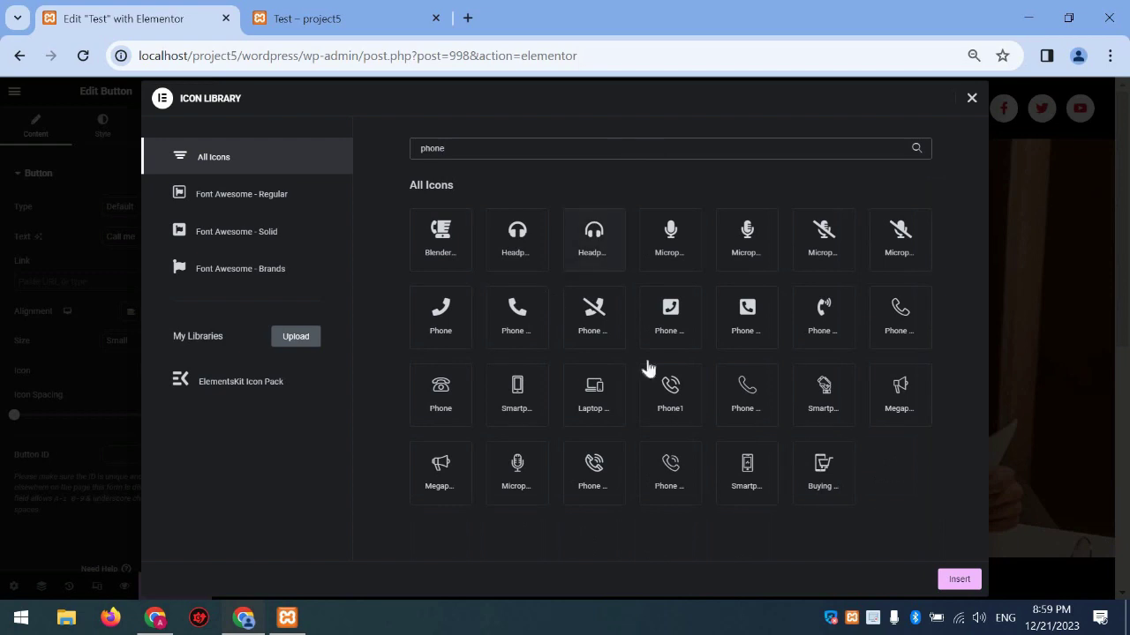
pyautogui.click(528, 316)
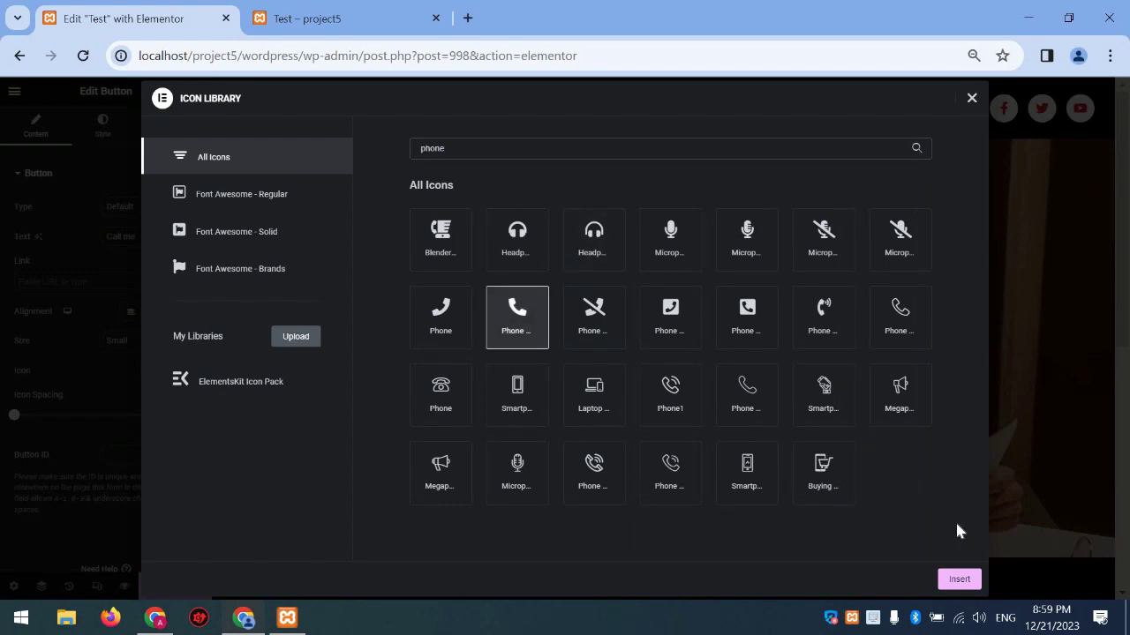
pyautogui.doubleClick(490, 326)
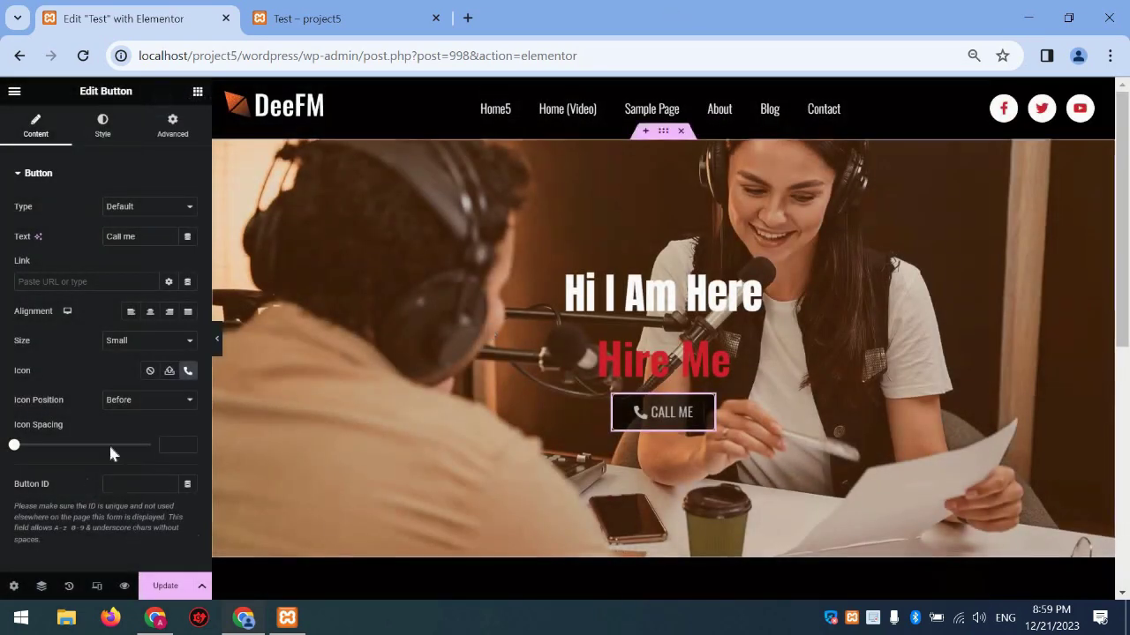
# Place the icon before the text with spacing 15, round corners to 20 px, and save
pyautogui.click(138, 426)
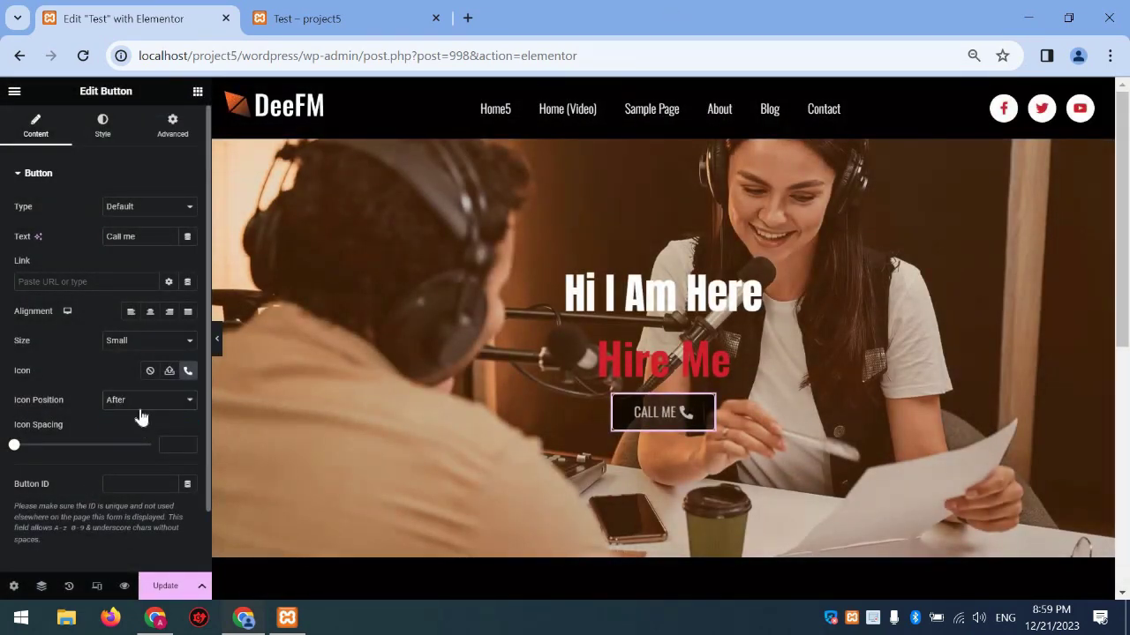
pyautogui.click(137, 414)
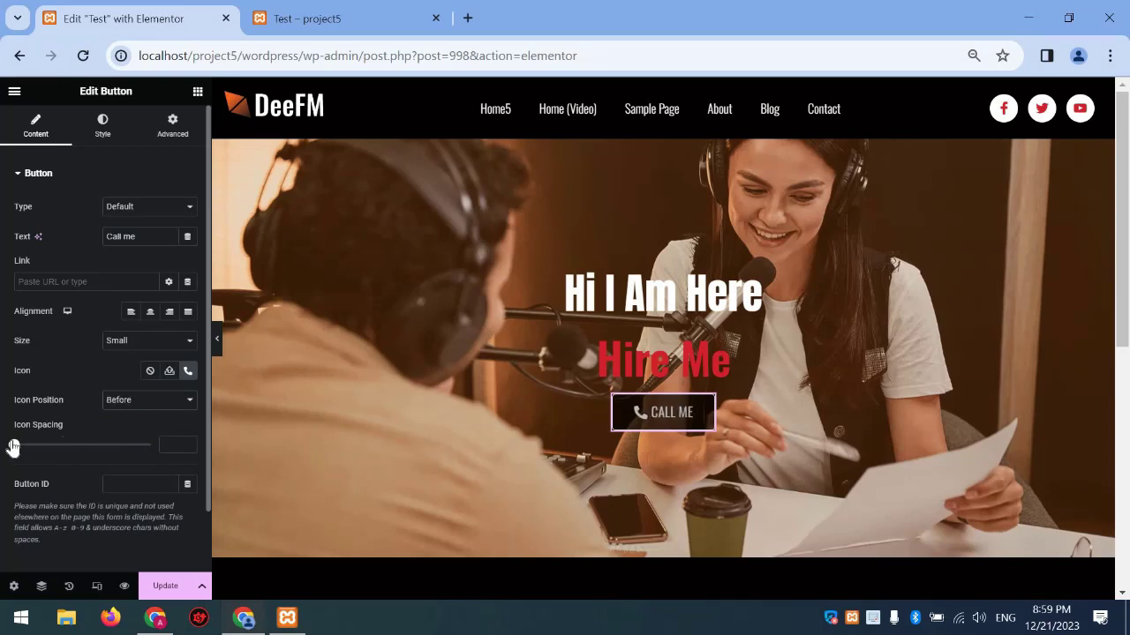
pyautogui.click(31, 448)
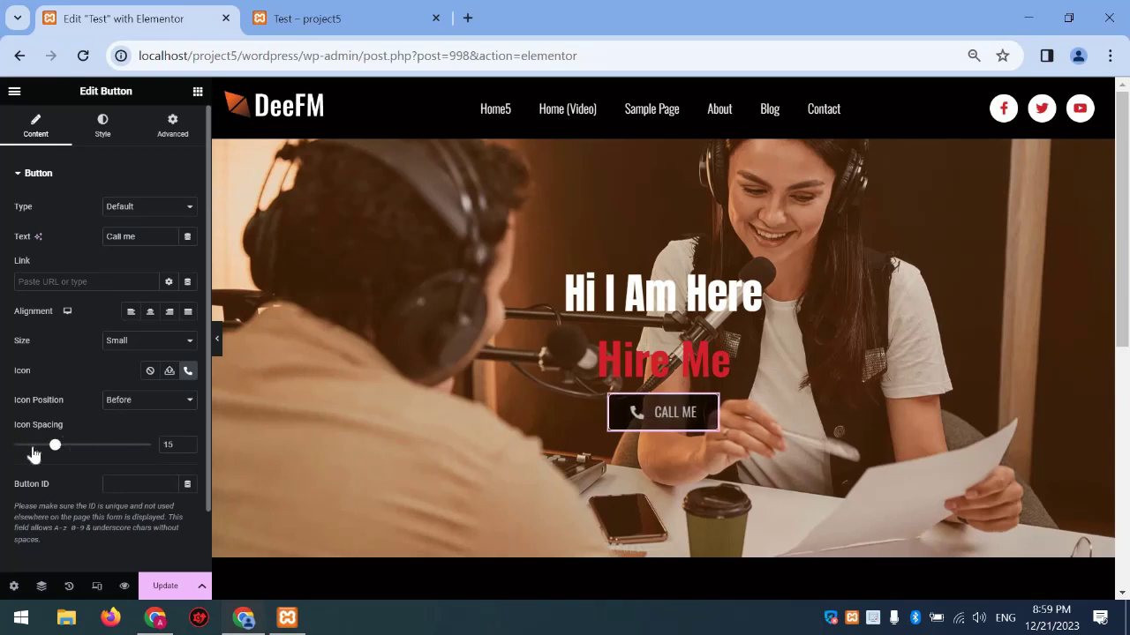
pyautogui.click(104, 132)
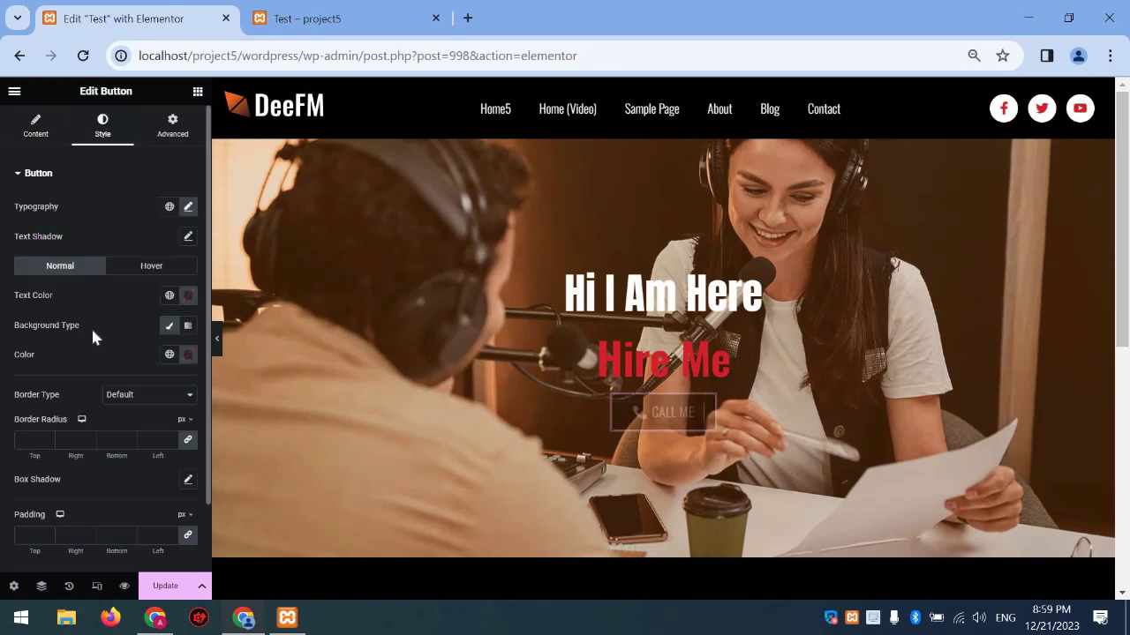
pyautogui.scroll(-2, 57, 394)
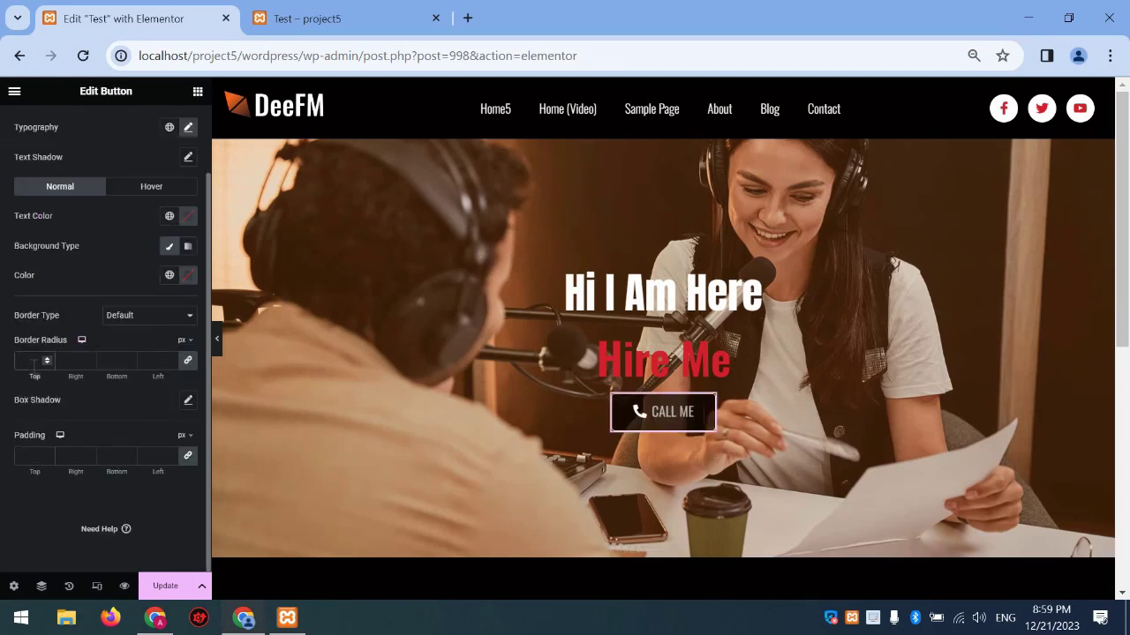
pyautogui.click(162, 588)
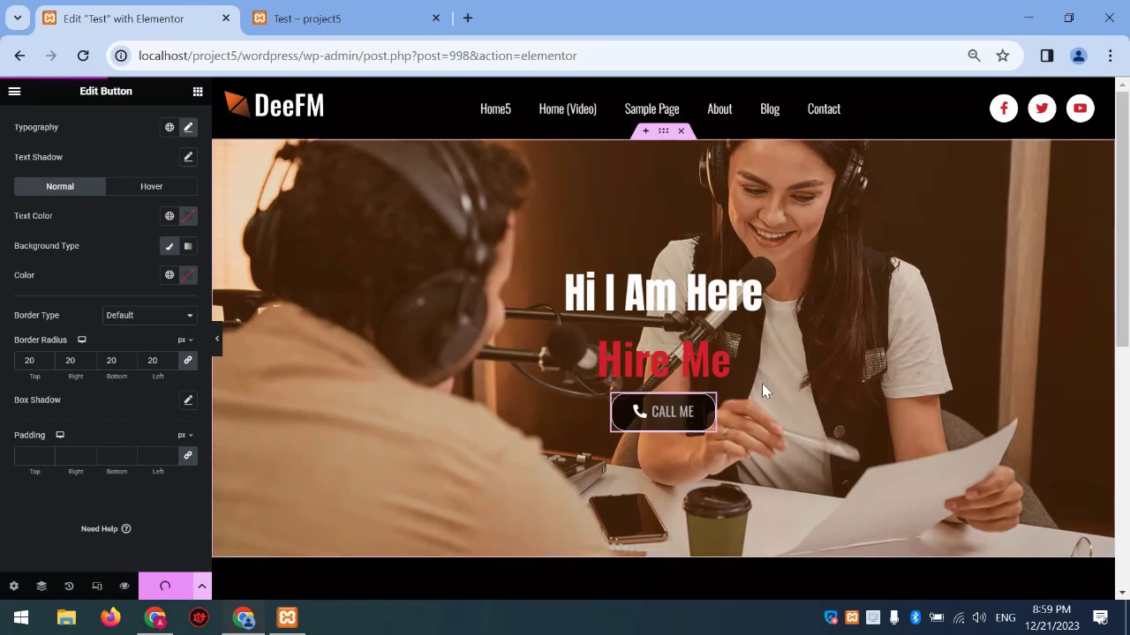
# Add a new four-column section below the hero
pyautogui.scroll(-2, 762, 383)
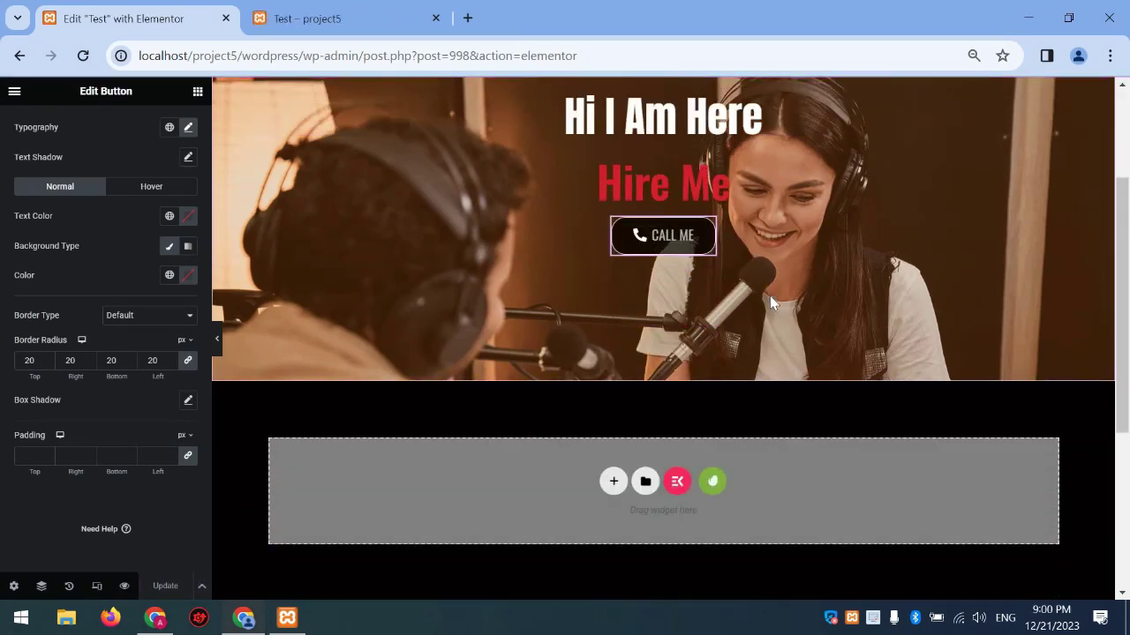
pyautogui.scroll(3, 769, 296)
pyautogui.scroll(-4, 582, 389)
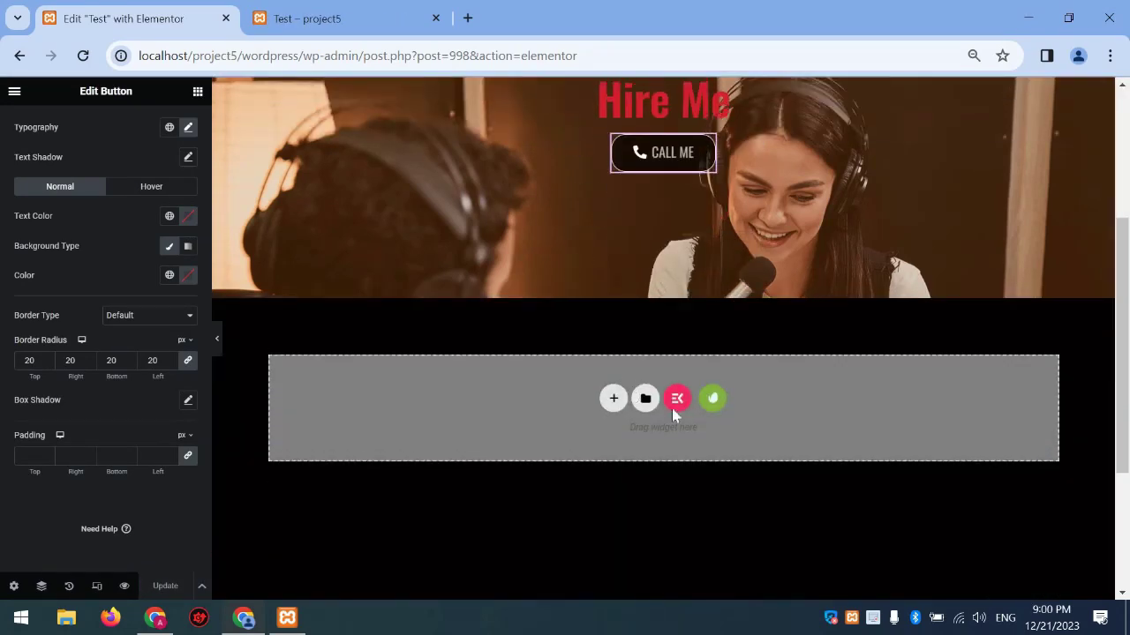
pyautogui.scroll(3, 676, 411)
pyautogui.scroll(-3, 676, 411)
pyautogui.click(613, 393)
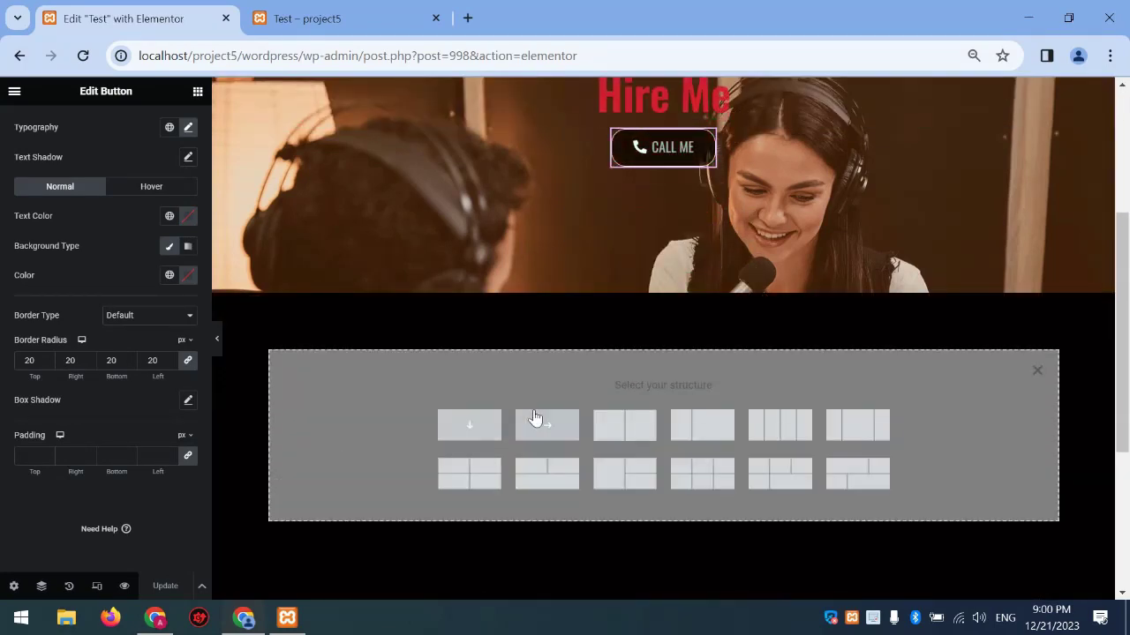
pyautogui.click(1036, 371)
pyautogui.click(611, 393)
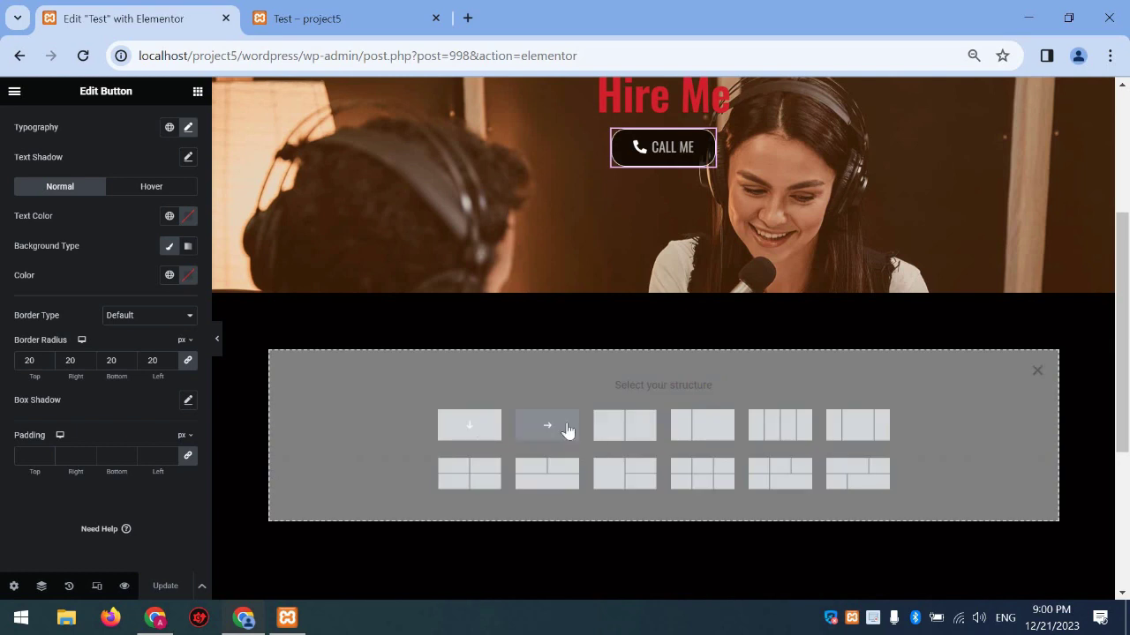
pyautogui.click(770, 429)
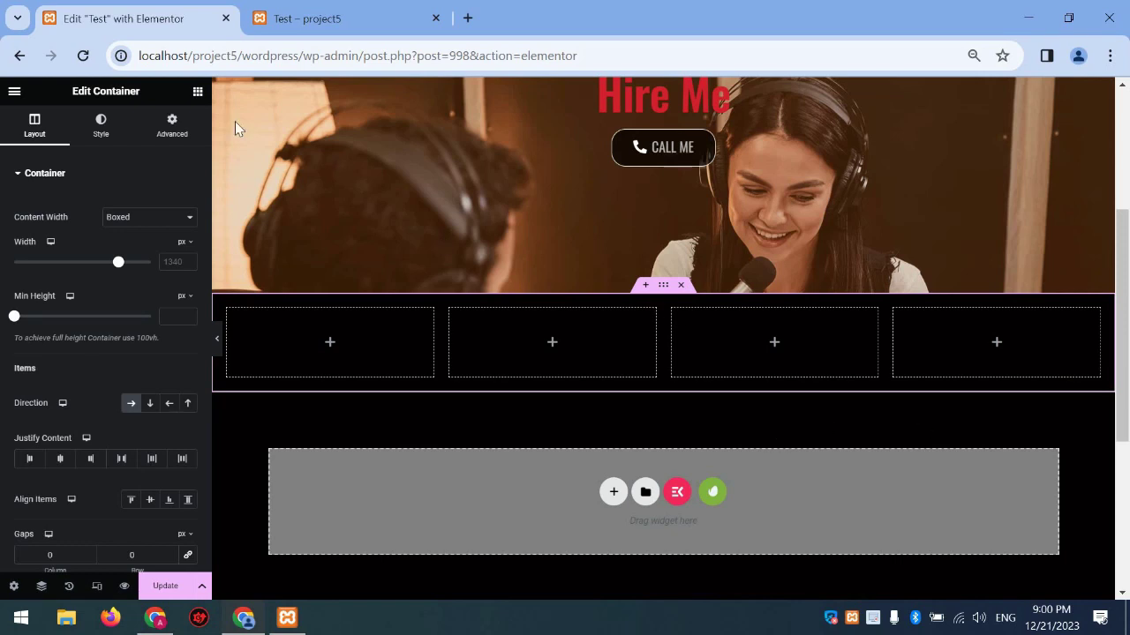
# Drop an Icon Box widget into the first column
pyautogui.click(197, 92)
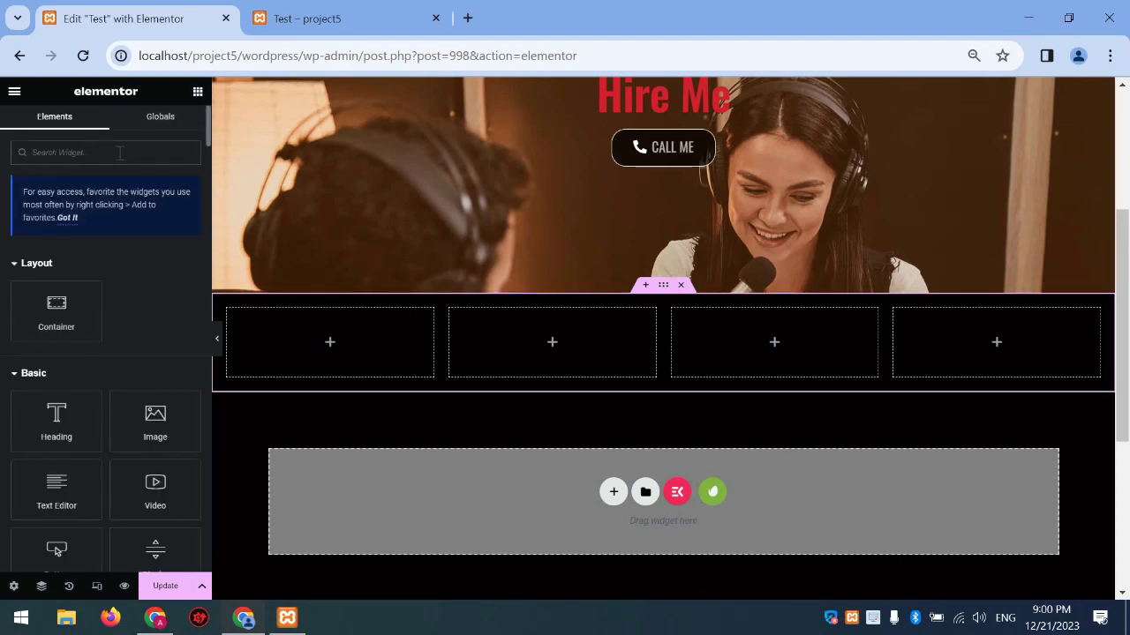
pyautogui.write('icon')
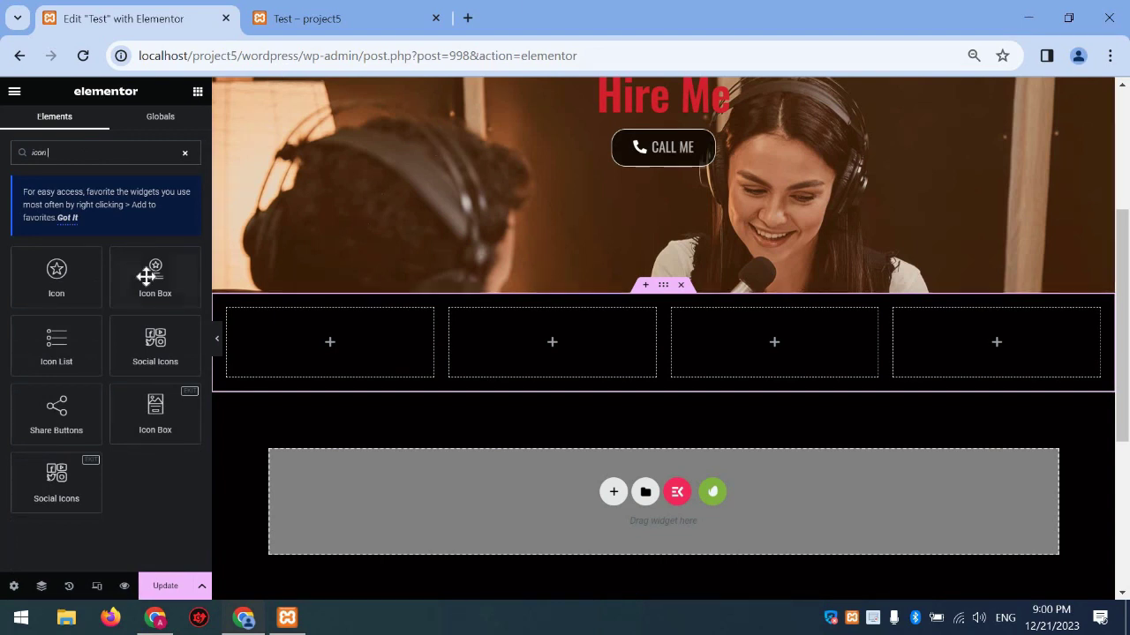
pyautogui.moveTo(144, 276); pyautogui.dragTo(373, 353)
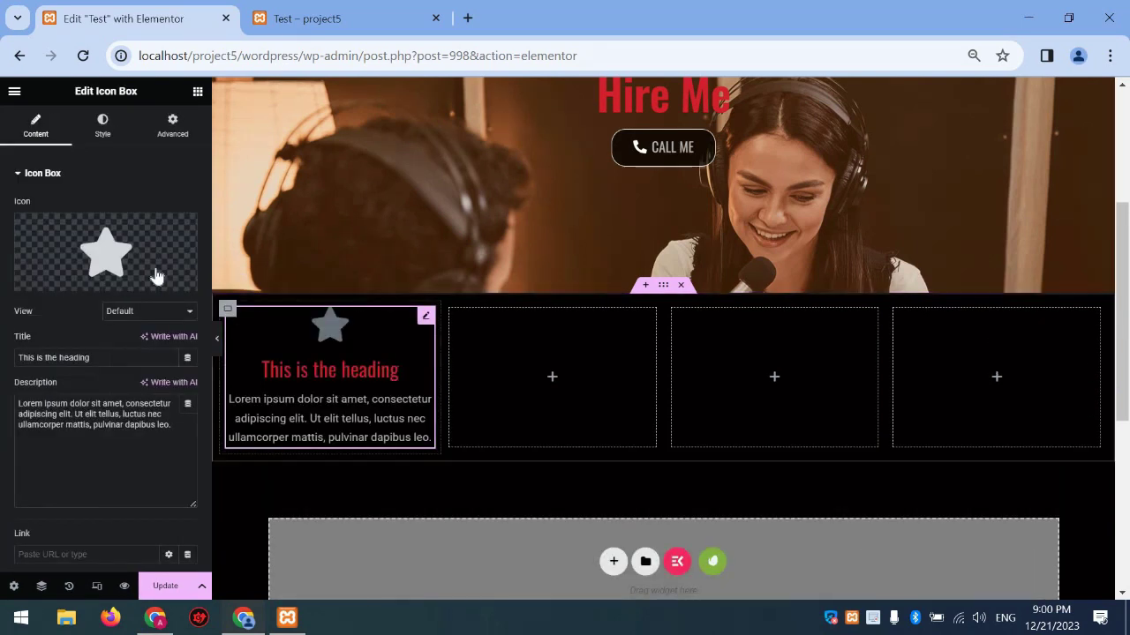
# Copy the icon box and paste it into columns two, three and four
pyautogui.rightClick(354, 378)
pyautogui.click(495, 367)
pyautogui.rightClick(508, 380)
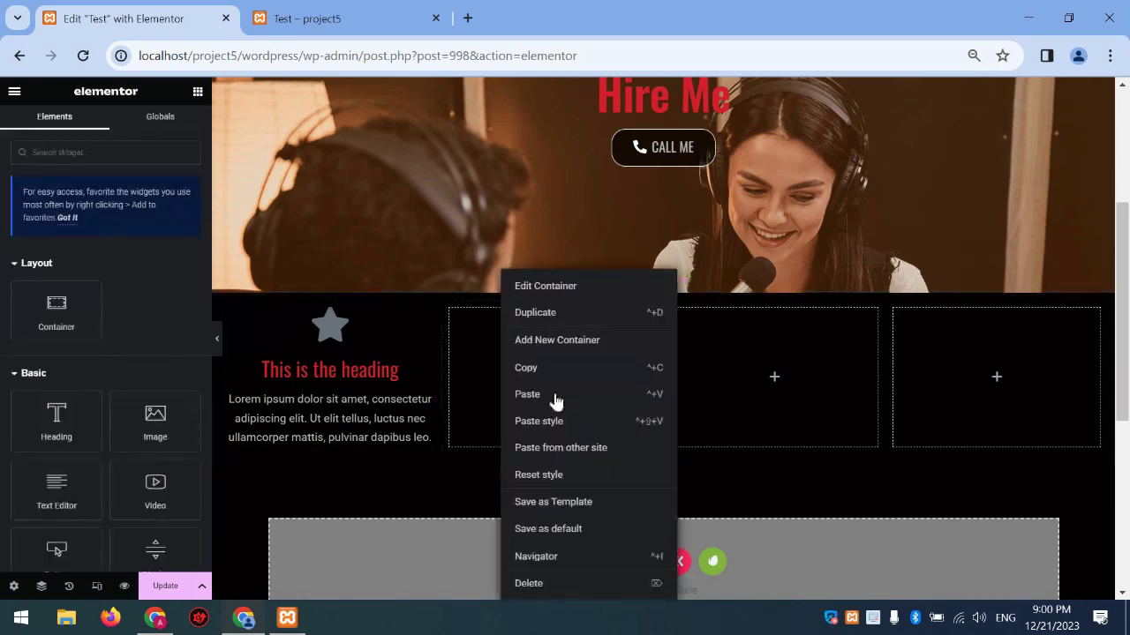
pyautogui.hotkey('ctrl', 'v')
pyautogui.rightClick(839, 392)
pyautogui.click(931, 394)
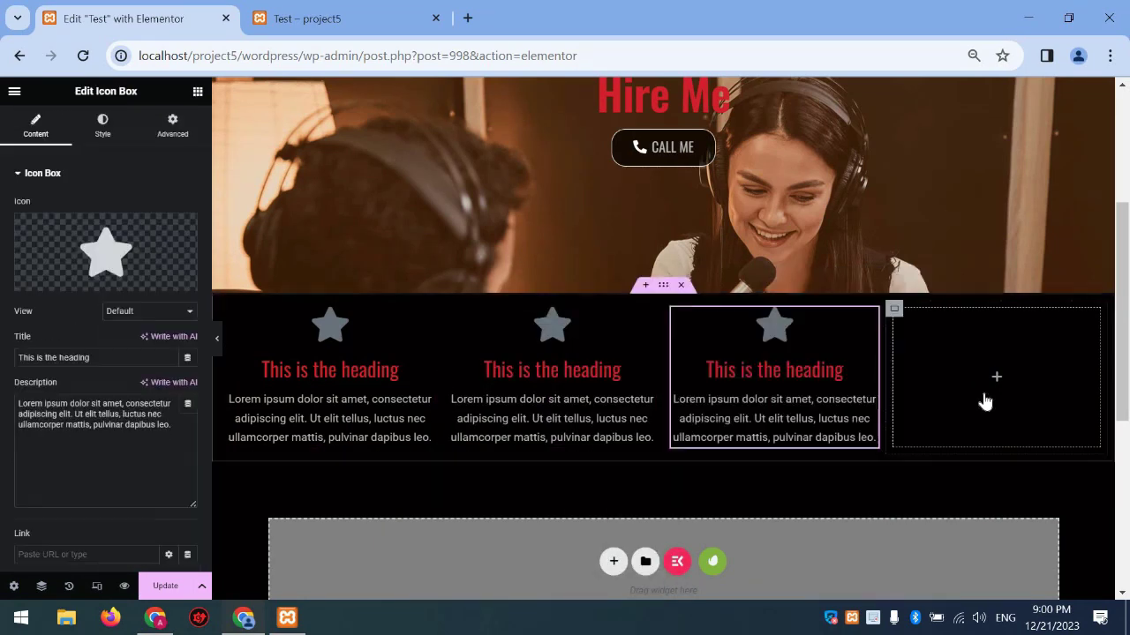
pyautogui.rightClick(985, 403)
pyautogui.hotkey('ctrl', 'v')
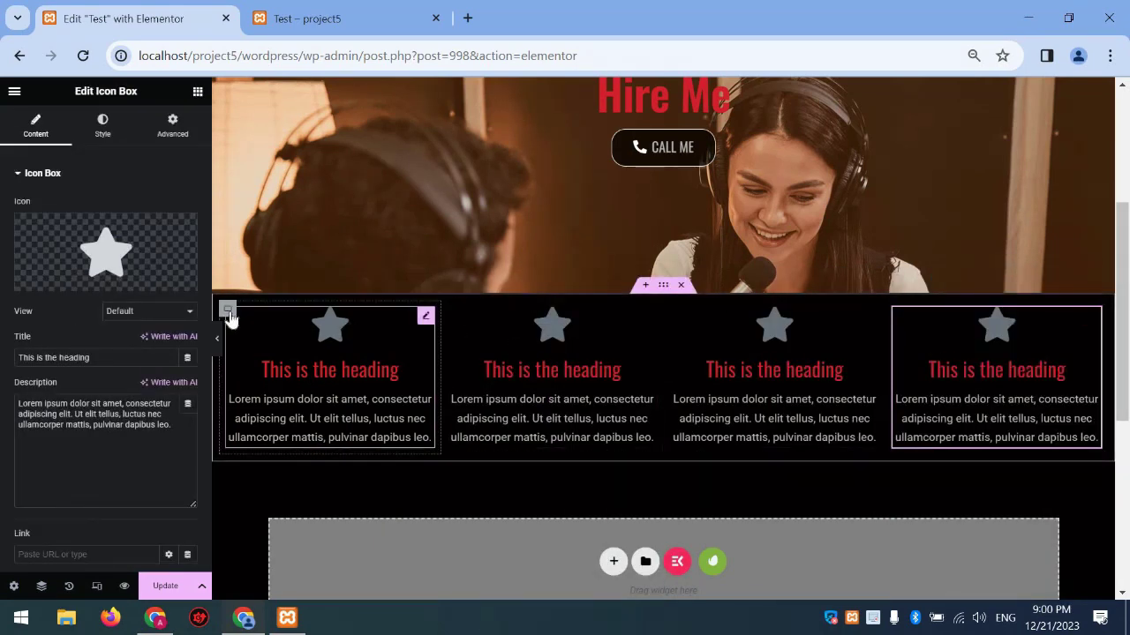
pyautogui.click(228, 311)
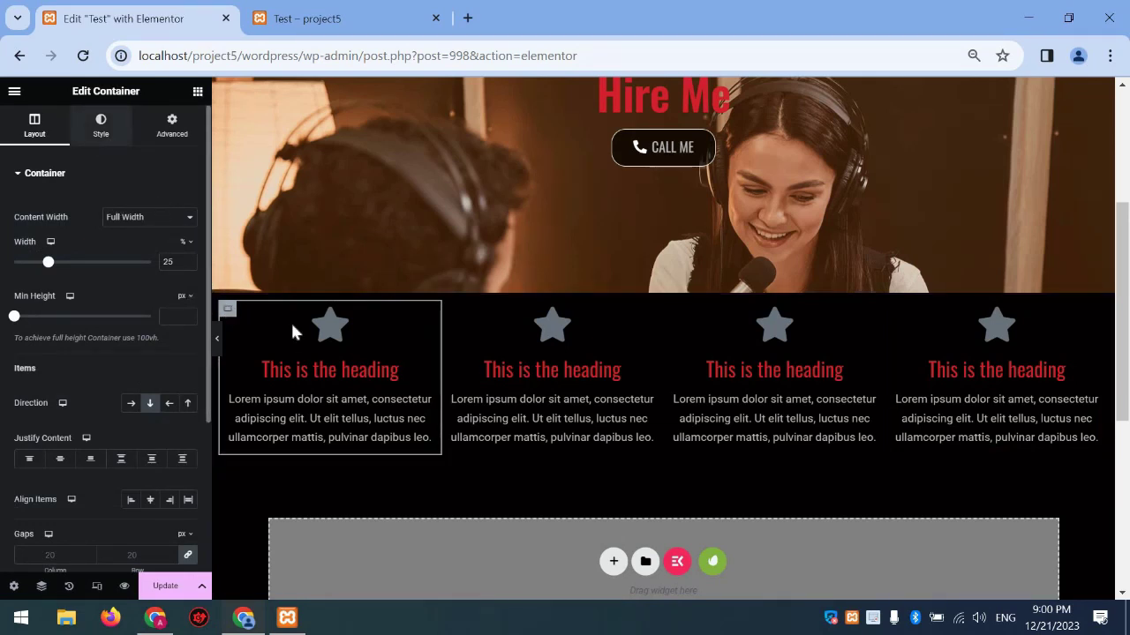
# Give the first column's container a classic colour background
pyautogui.click(297, 334)
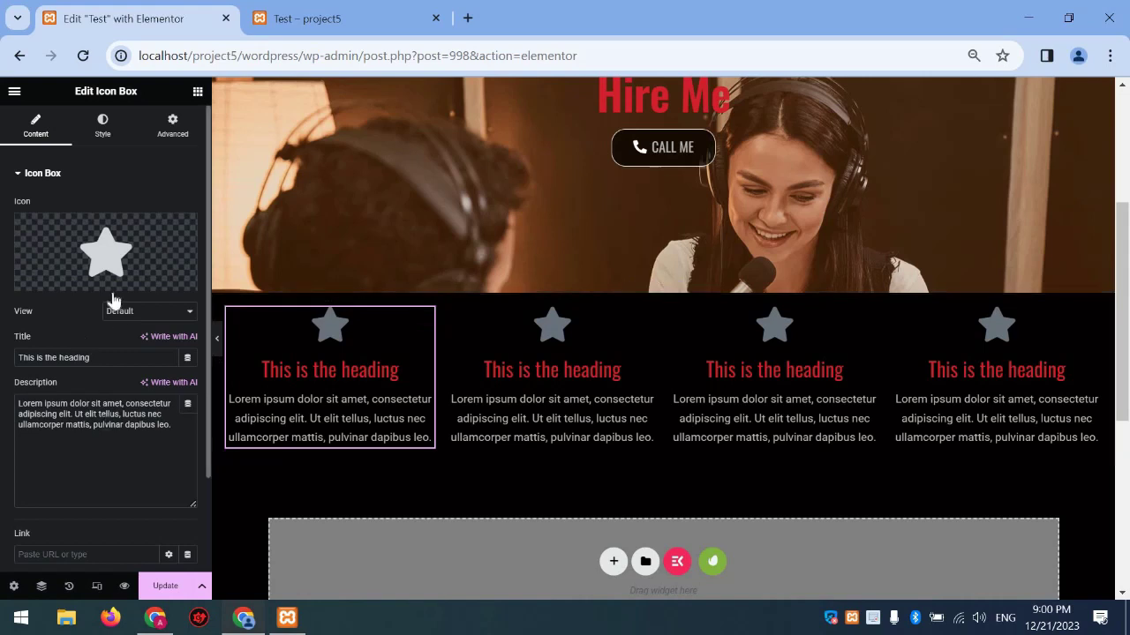
pyautogui.scroll(-2, 112, 301)
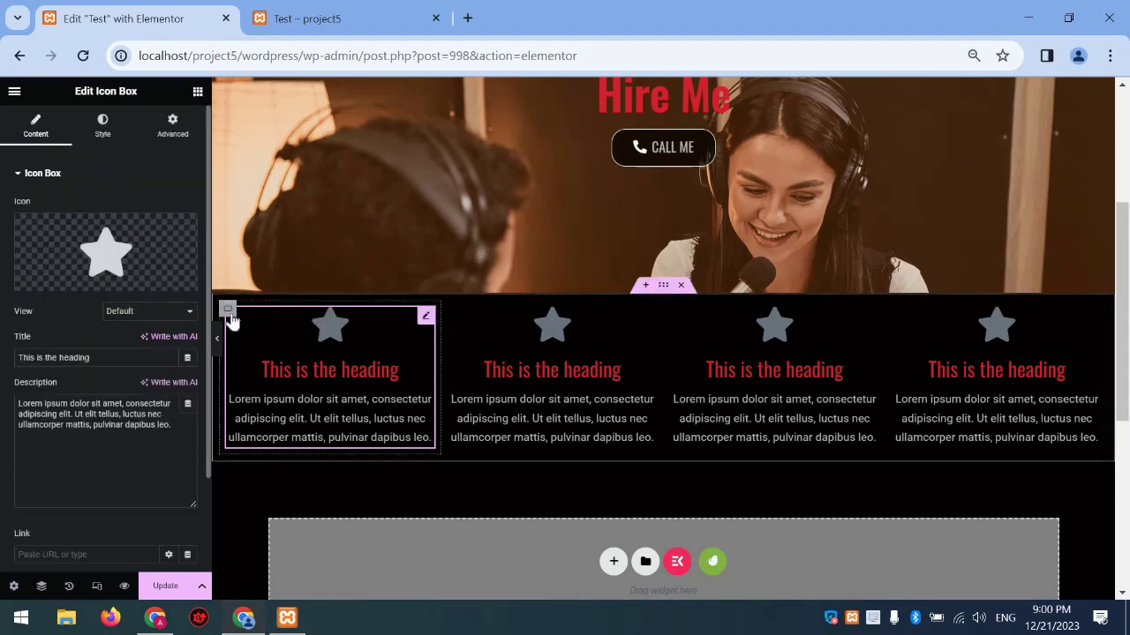
pyautogui.click(228, 310)
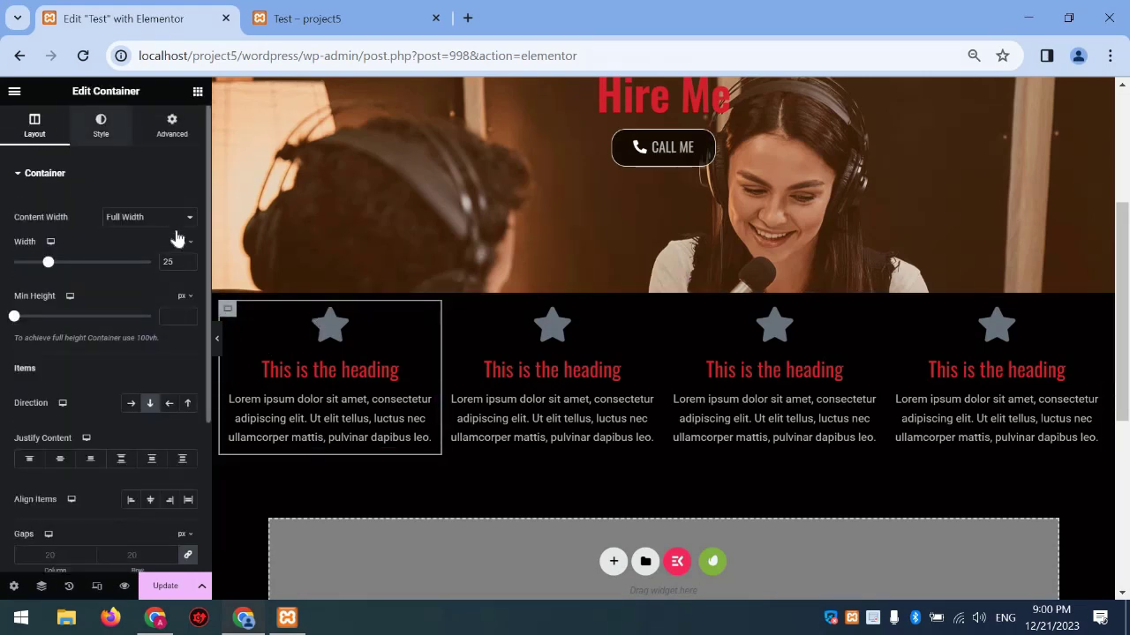
pyautogui.click(129, 238)
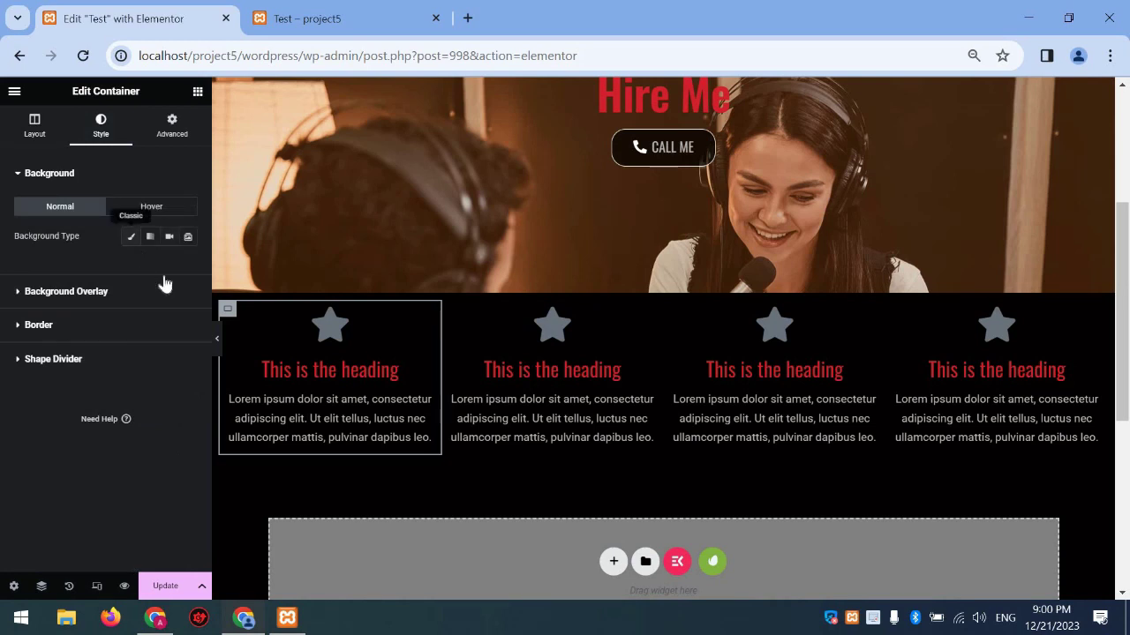
pyautogui.click(168, 265)
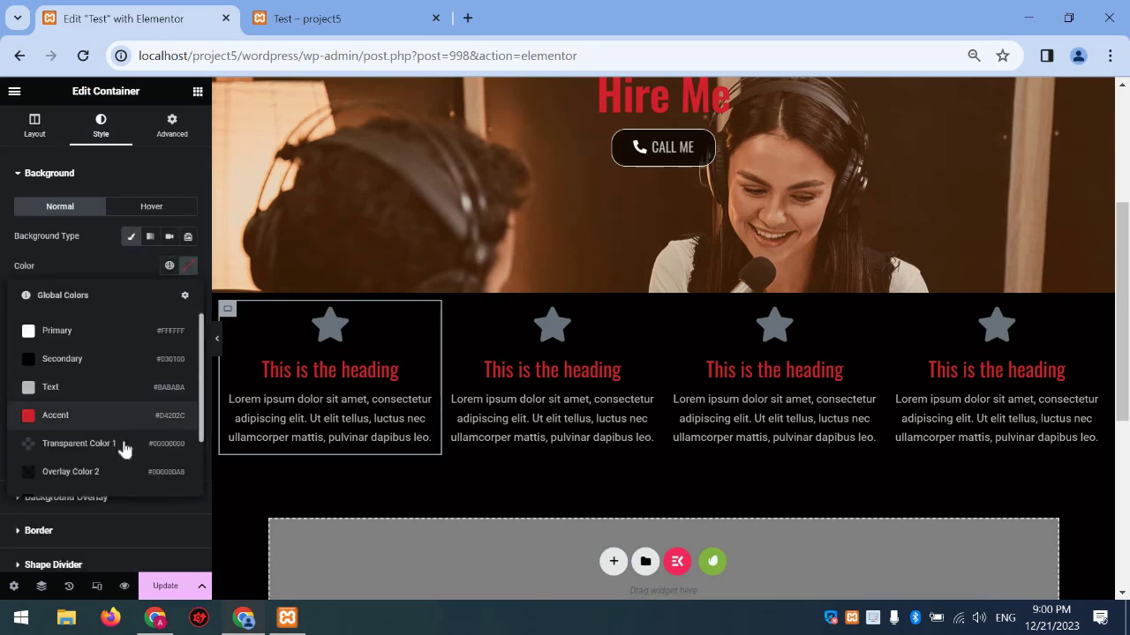
# Set the background to dark red #790606 with reduced opacity
pyautogui.click(184, 265)
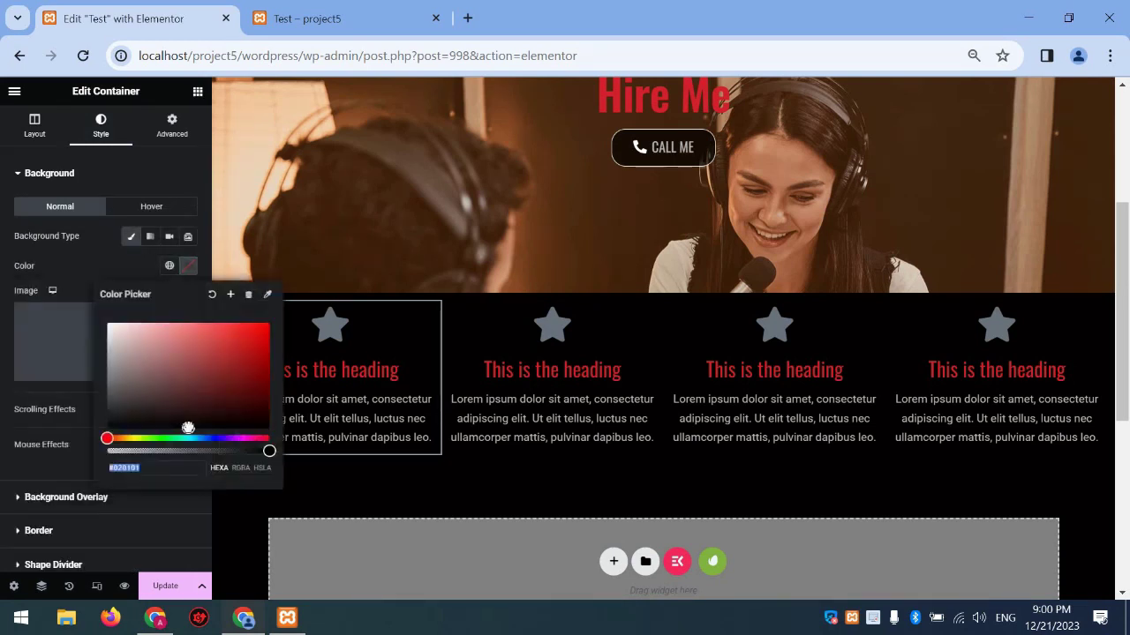
pyautogui.moveTo(192, 350)
pyautogui.mouseDown()
pyautogui.moveTo(201, 321)
pyautogui.moveTo(177, 320)
pyautogui.mouseUp()
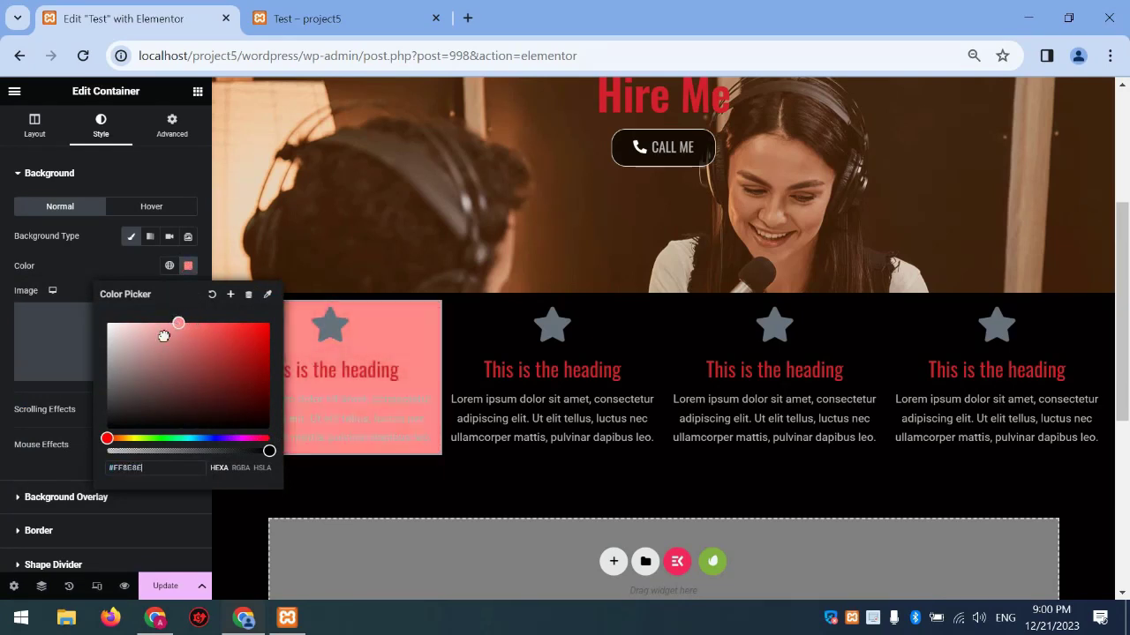
pyautogui.click(260, 345)
pyautogui.click(262, 377)
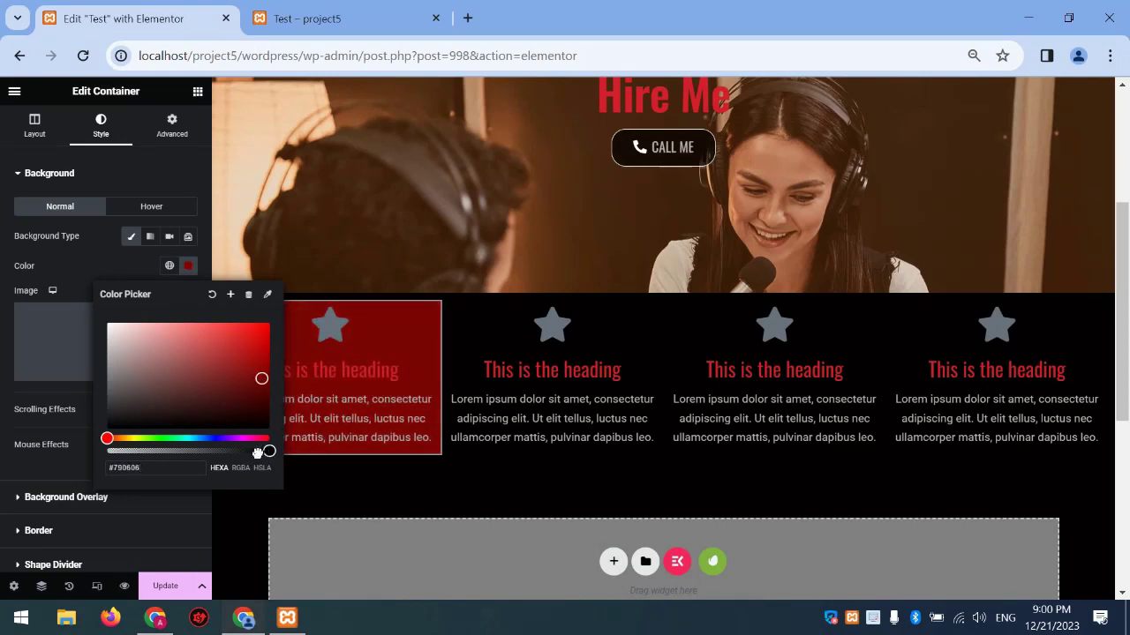
pyautogui.moveTo(257, 452); pyautogui.dragTo(224, 457)
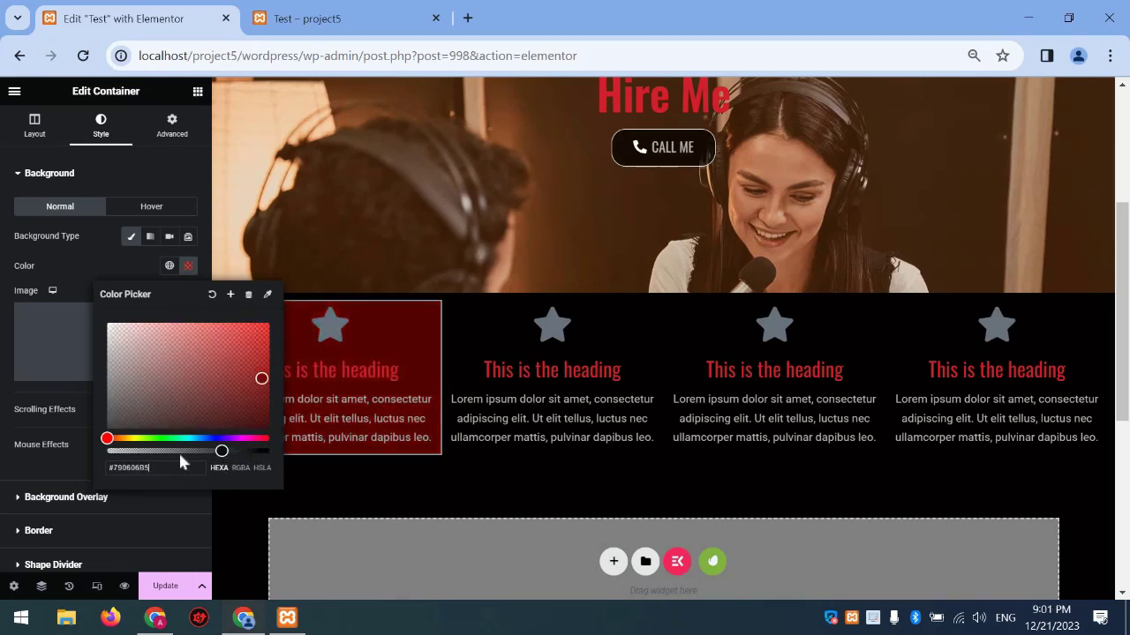
pyautogui.click(65, 389)
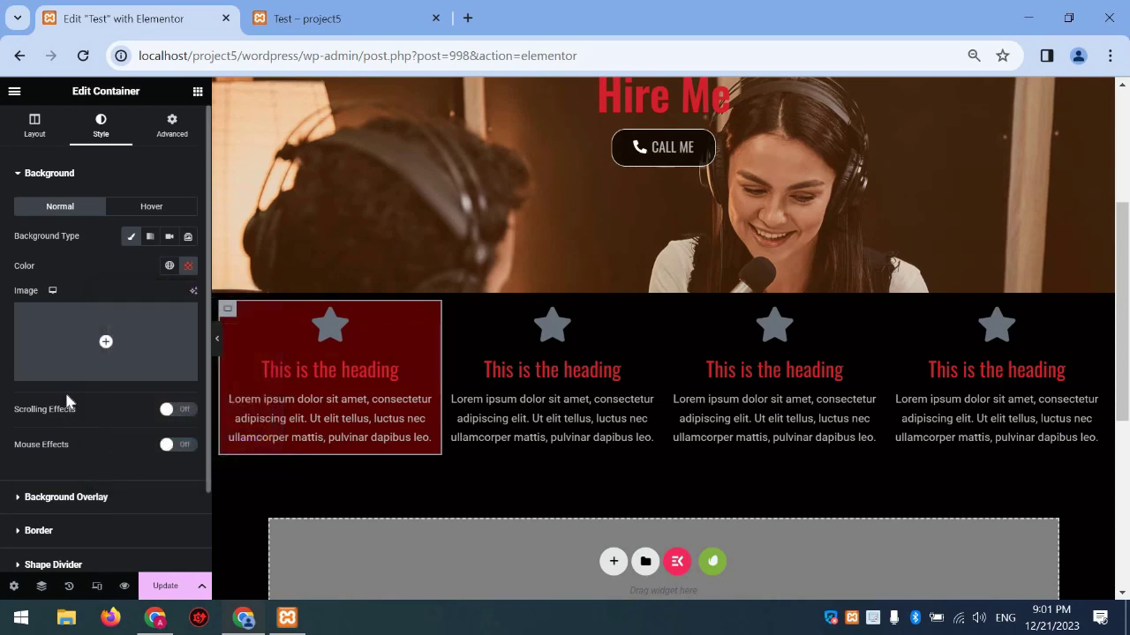
pyautogui.click(40, 134)
pyautogui.scroll(-3, 121, 368)
pyautogui.scroll(3, 125, 318)
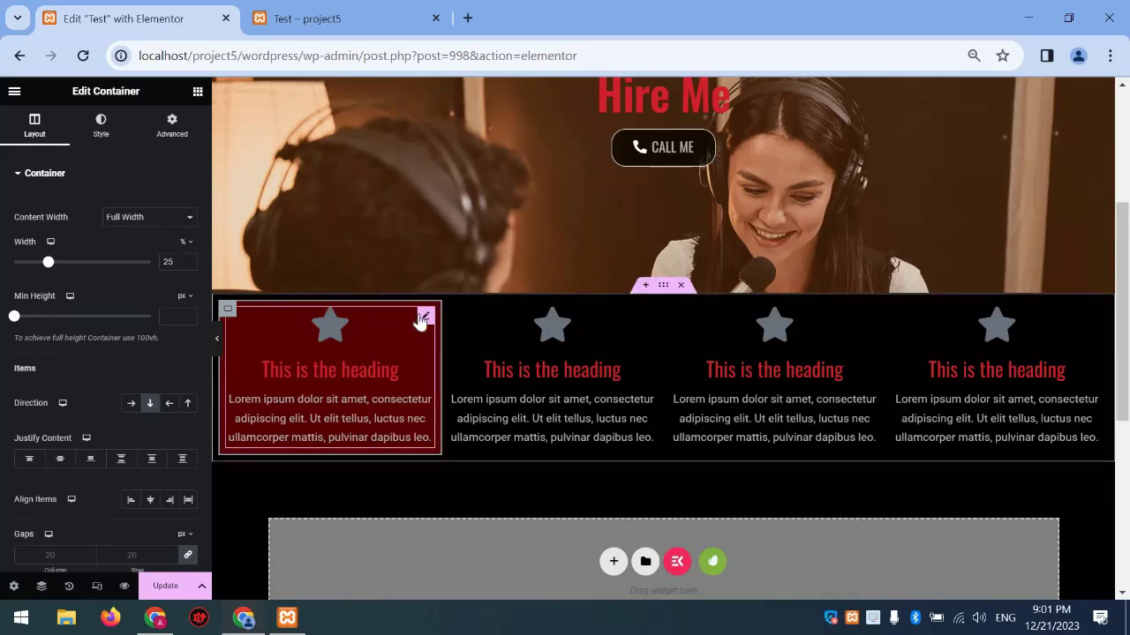
# Swap the first icon box's star for the Store alt icon and retitle it 'service'
pyautogui.click(424, 318)
pyautogui.click(124, 253)
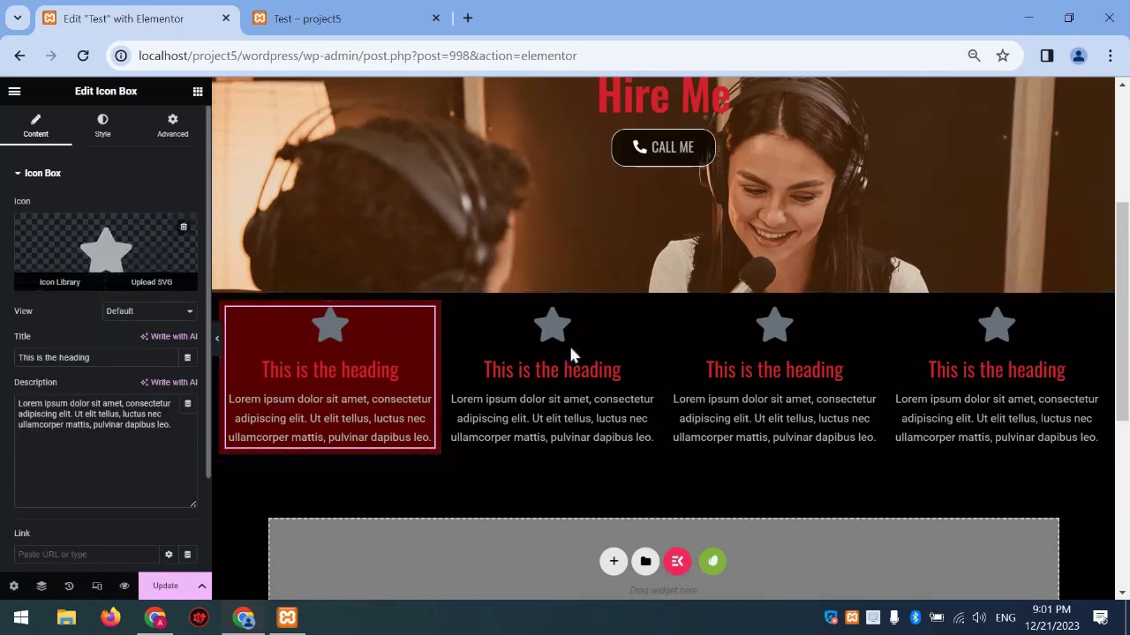
pyautogui.click(589, 313)
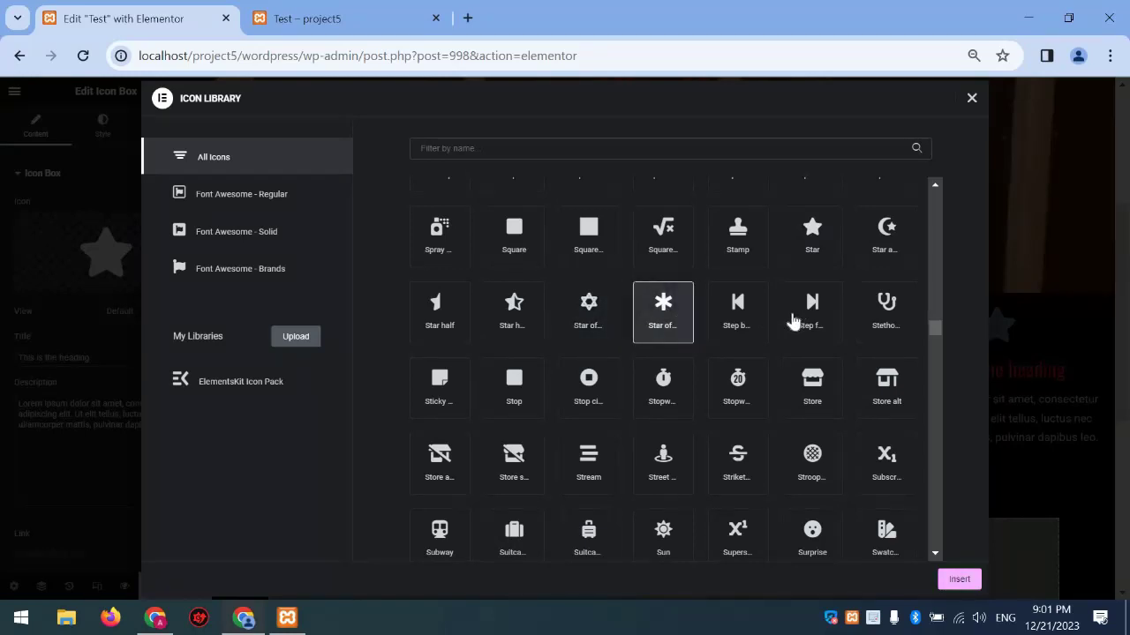
pyautogui.scroll(-1, 621, 311)
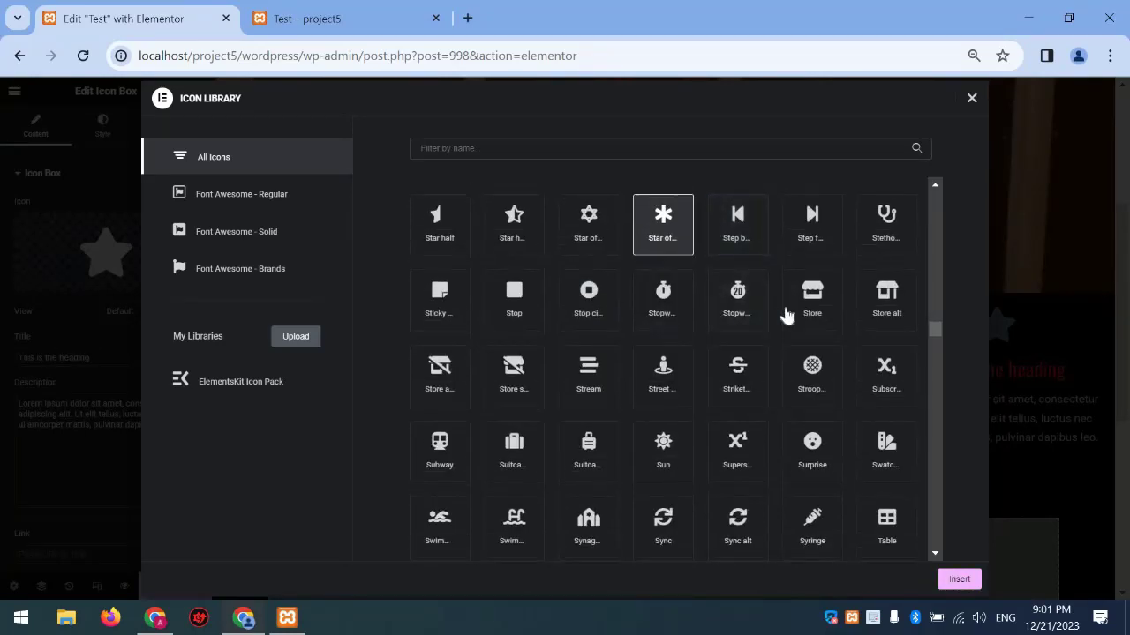
pyautogui.scroll(-1, 789, 318)
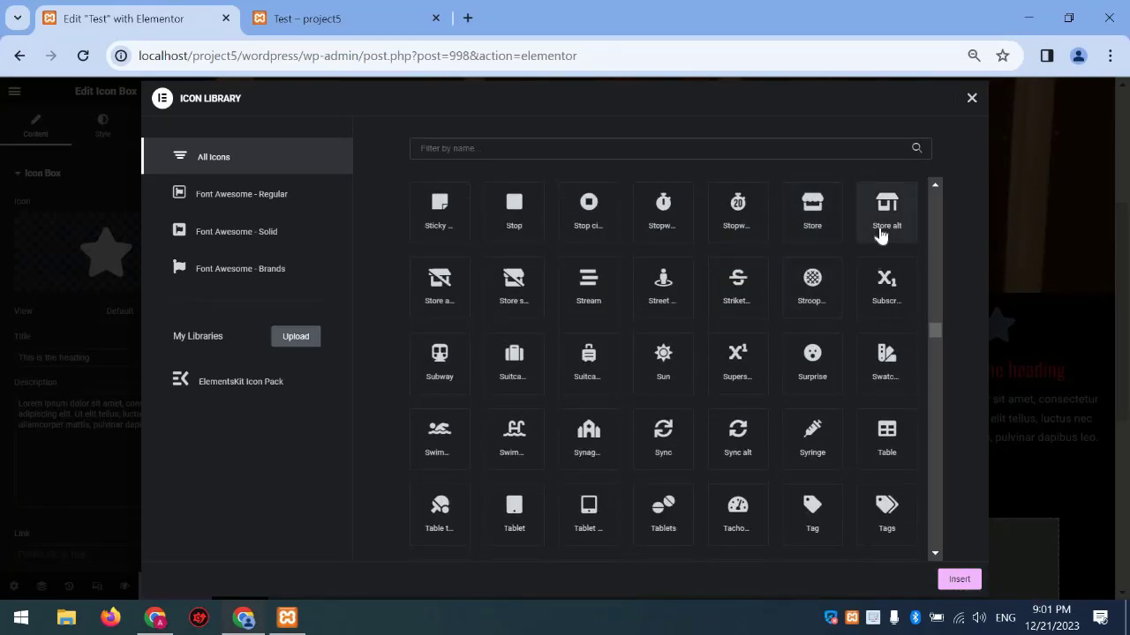
pyautogui.click(960, 579)
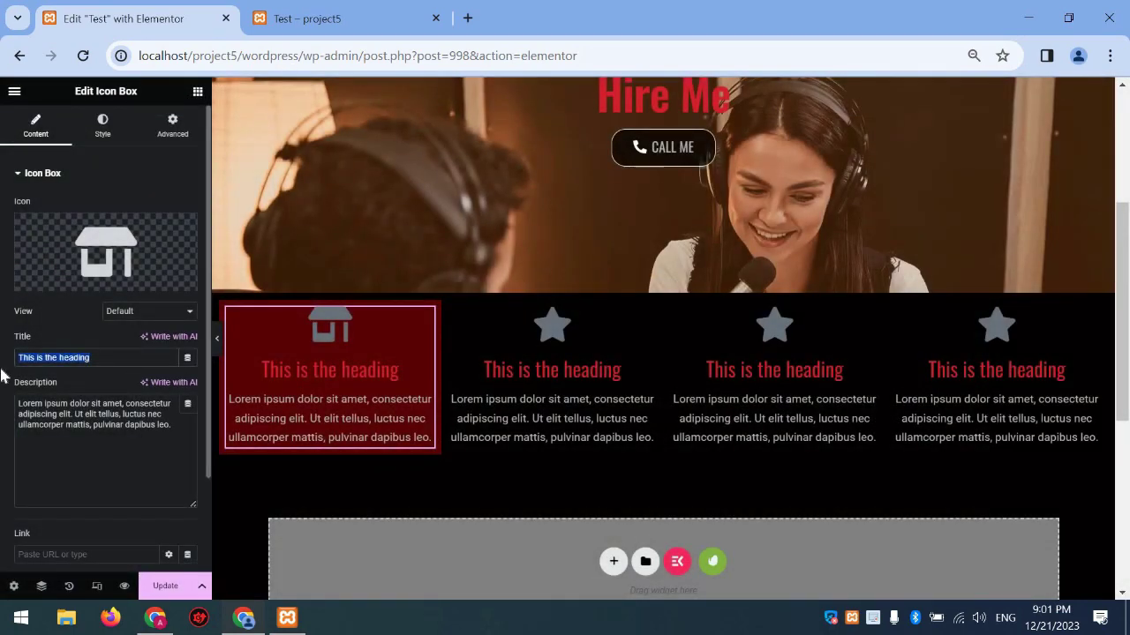
pyautogui.write('service')
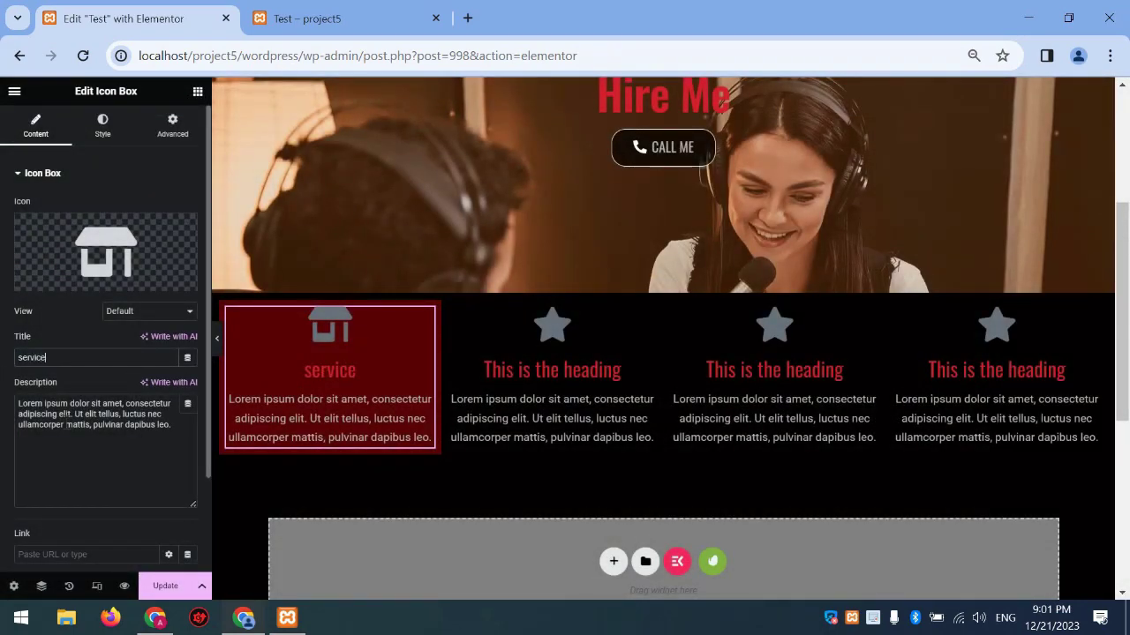
pyautogui.press('Tab')
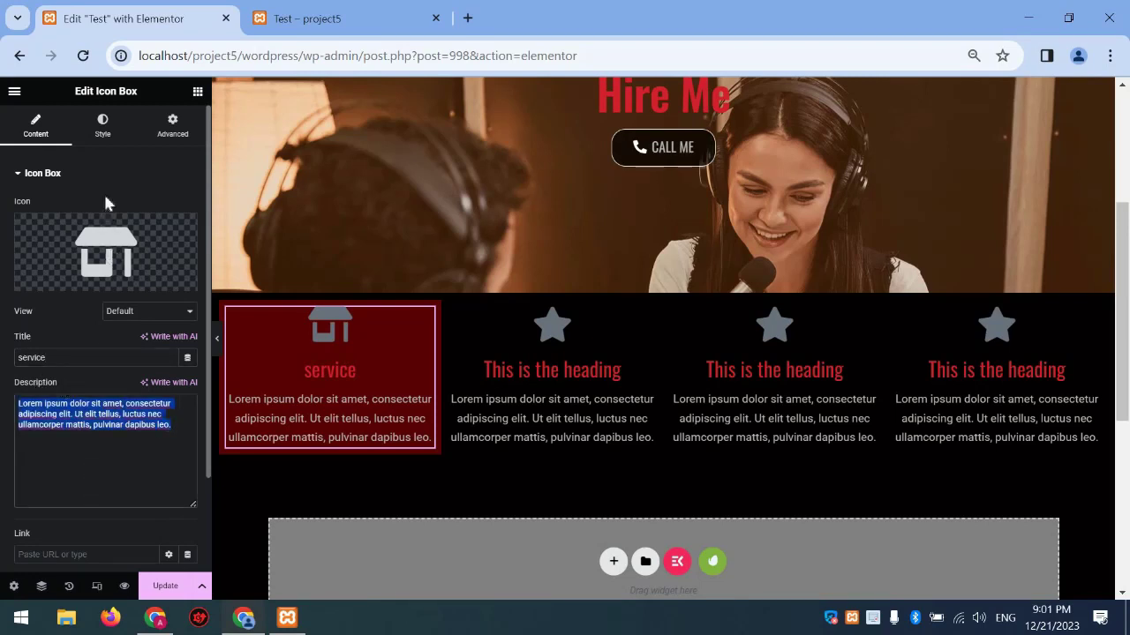
# Set the service box's icon position to Top, above its text
pyautogui.click(111, 142)
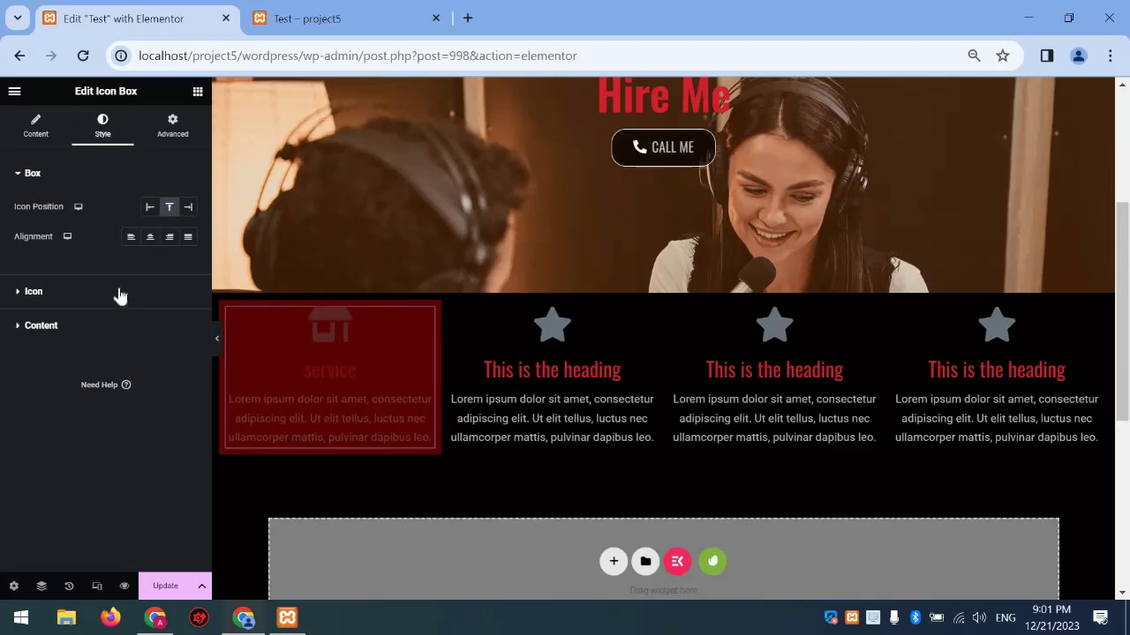
pyautogui.click(122, 292)
pyautogui.click(84, 210)
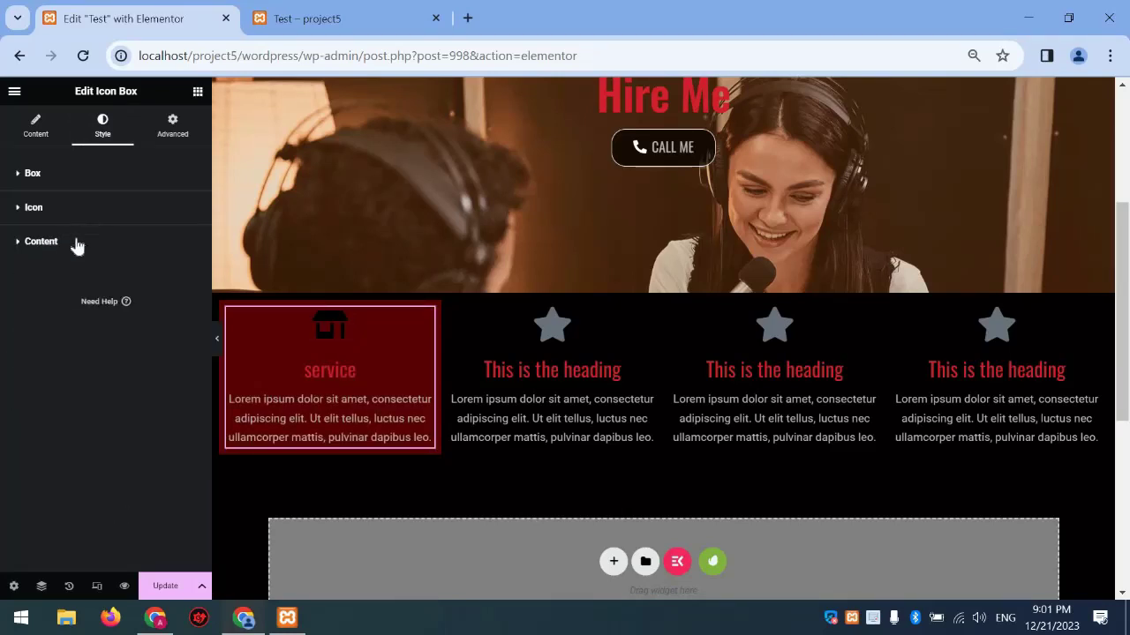
pyautogui.click(77, 245)
pyautogui.click(76, 173)
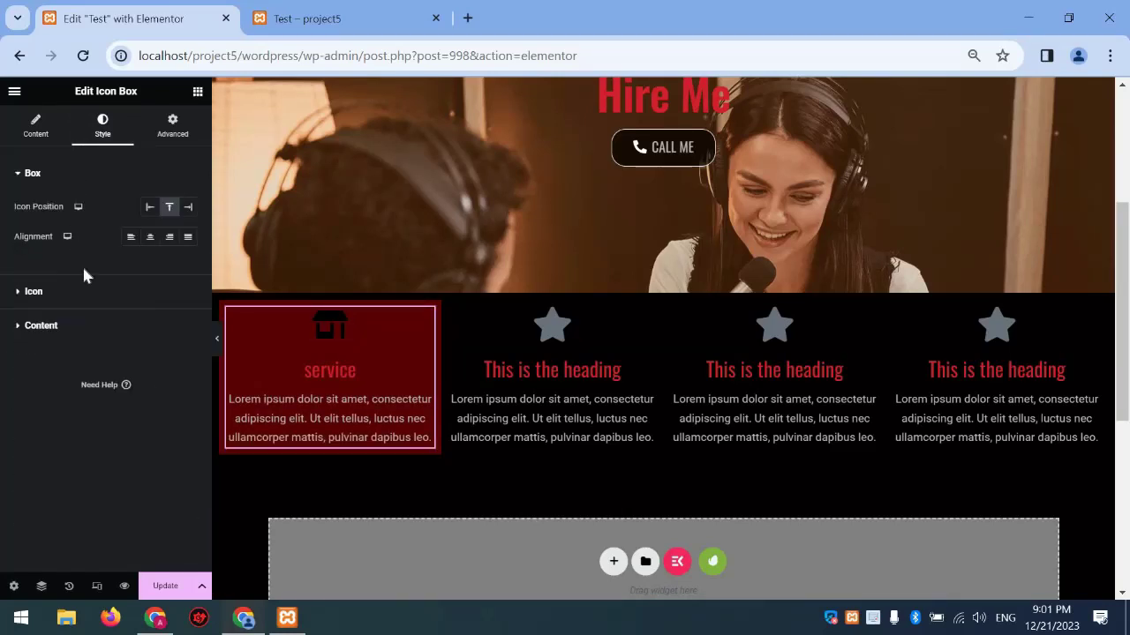
pyautogui.click(152, 209)
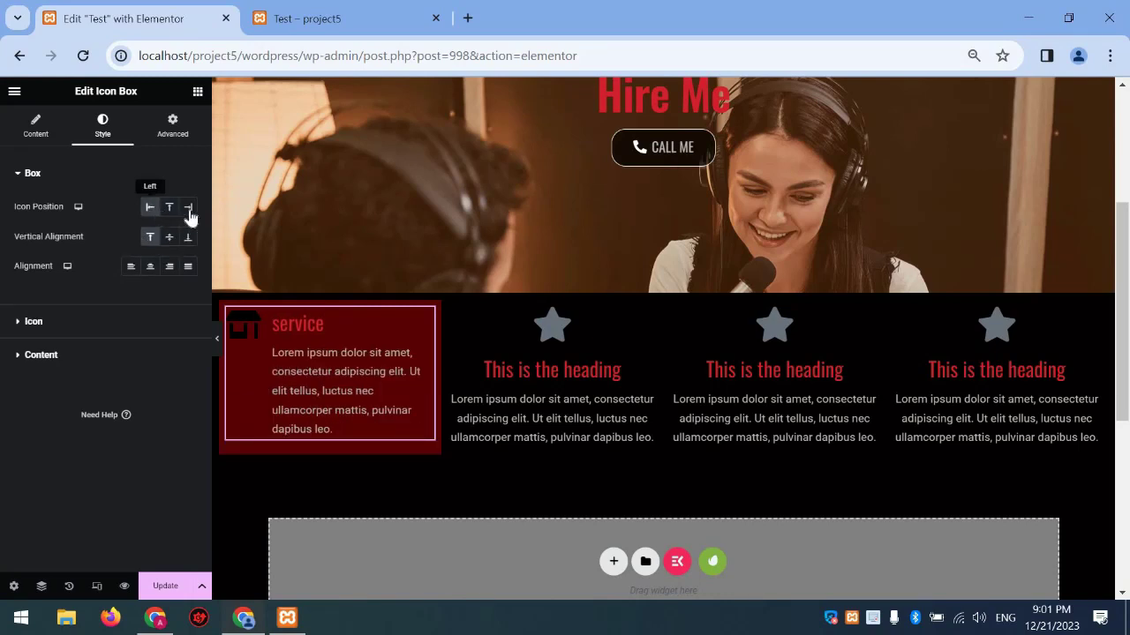
pyautogui.click(186, 209)
pyautogui.click(169, 208)
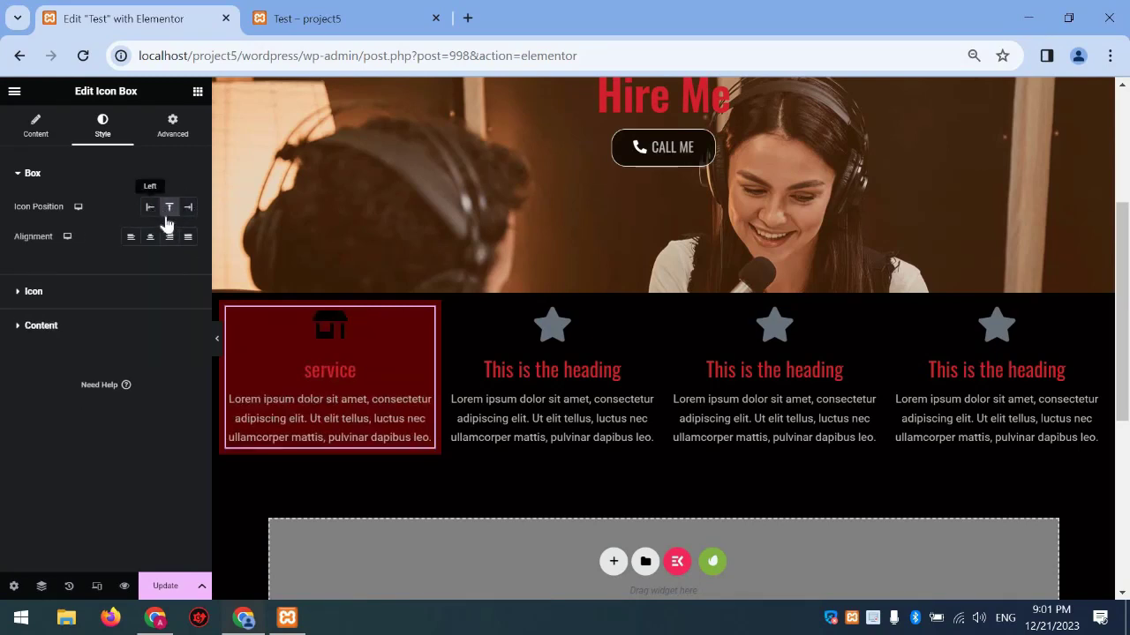
pyautogui.click(151, 208)
pyautogui.click(169, 238)
pyautogui.click(188, 237)
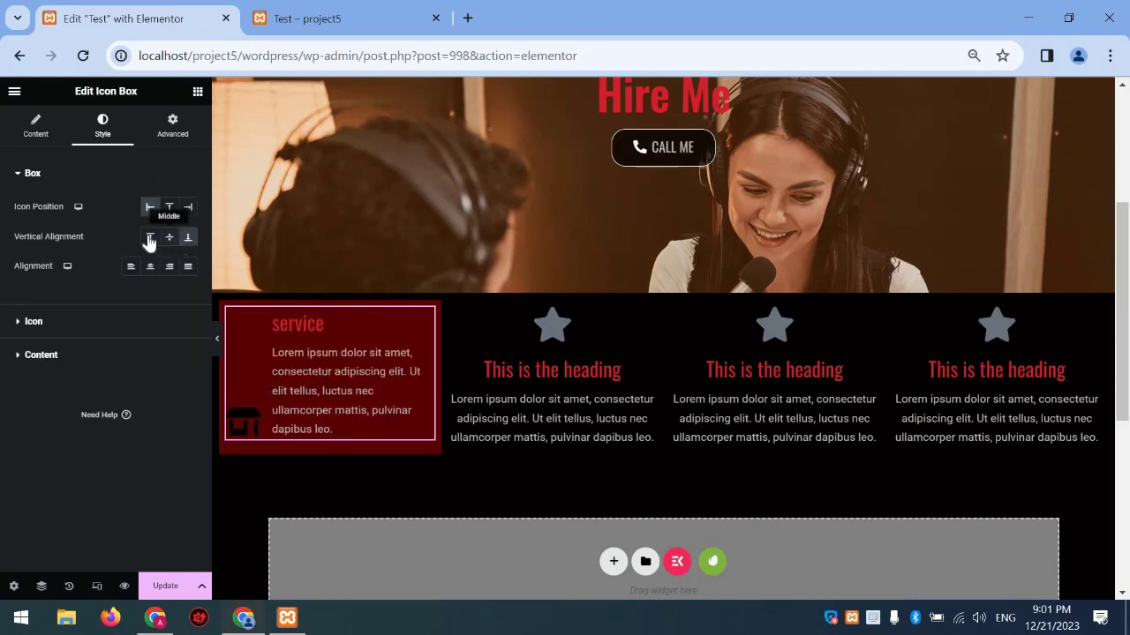
pyautogui.click(150, 237)
pyautogui.click(170, 207)
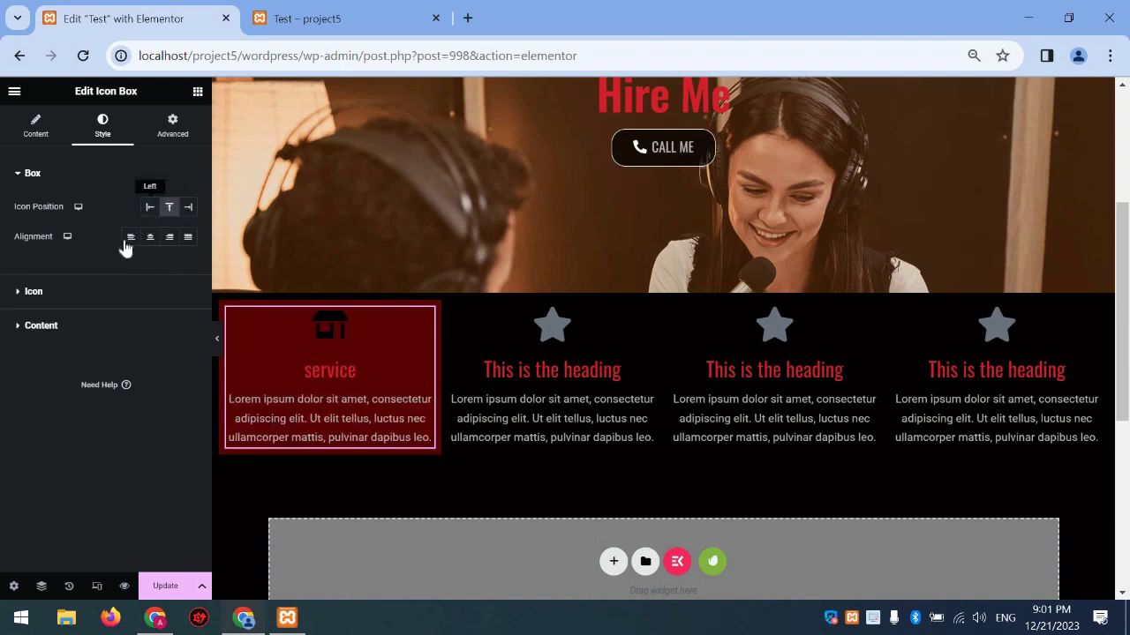
# Centre the service box content and set icon spacing 12 and size 55
pyautogui.click(131, 237)
pyautogui.click(151, 237)
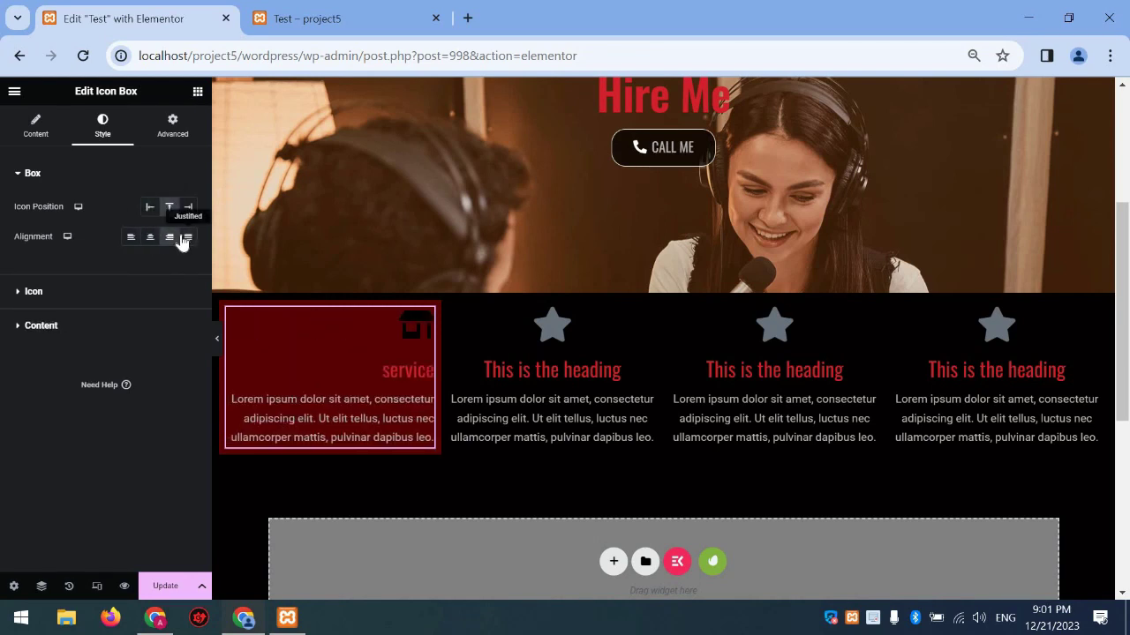
pyautogui.click(182, 239)
pyautogui.click(151, 238)
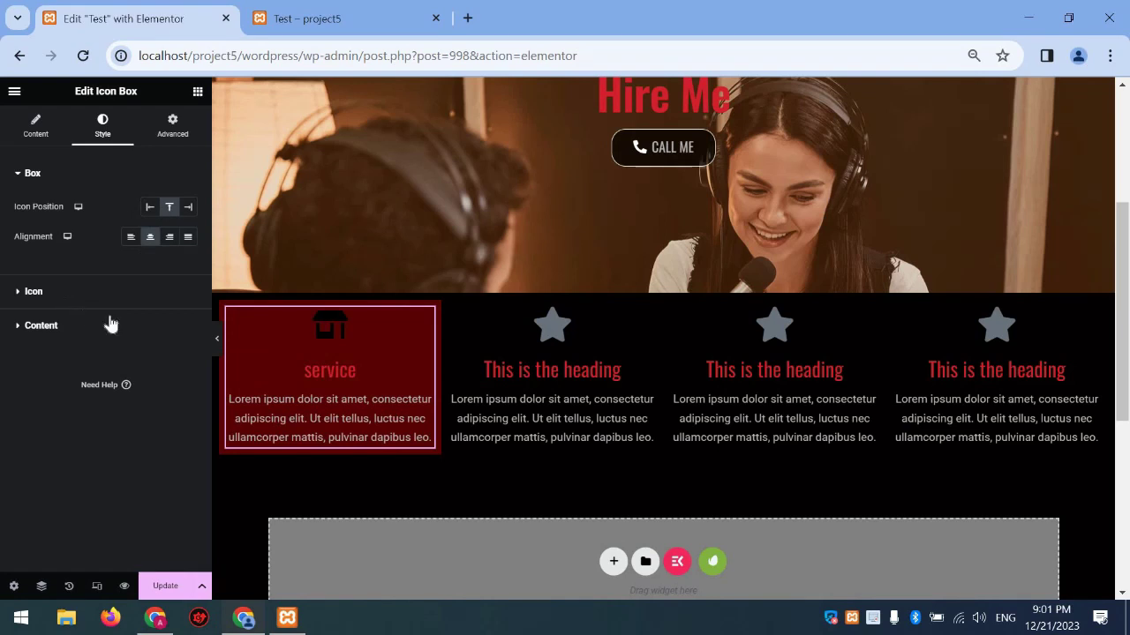
pyautogui.click(88, 292)
pyautogui.moveTo(46, 326); pyautogui.dragTo(33, 329)
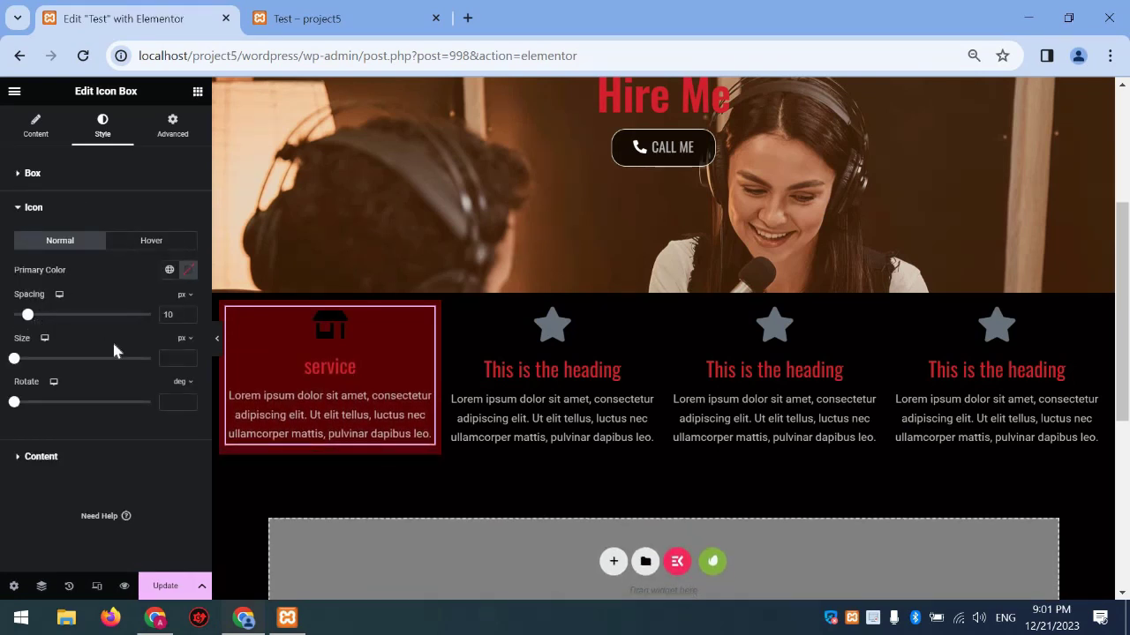
pyautogui.moveTo(114, 350); pyautogui.dragTo(37, 360)
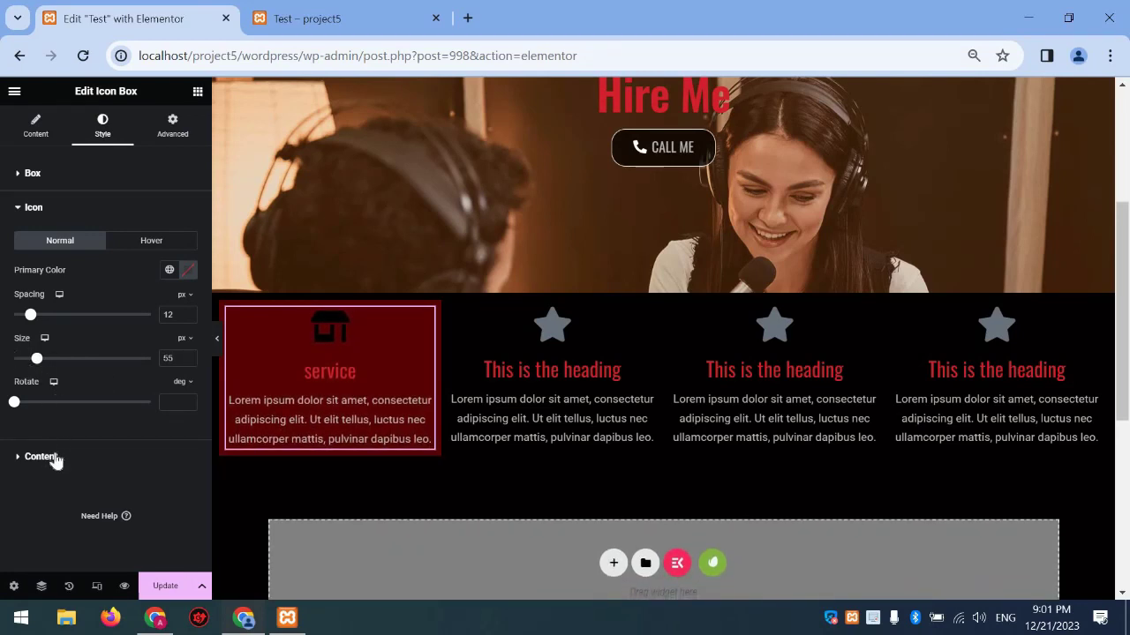
# Make the service title uppercase and save the page
pyautogui.click(52, 458)
pyautogui.click(188, 378)
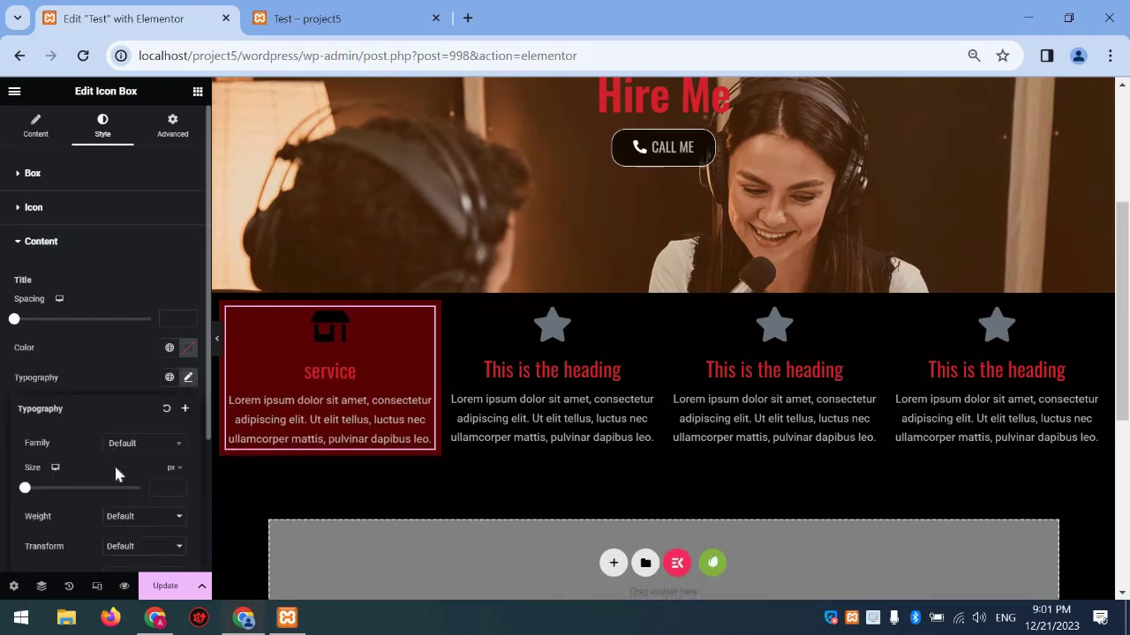
pyautogui.scroll(-2, 123, 441)
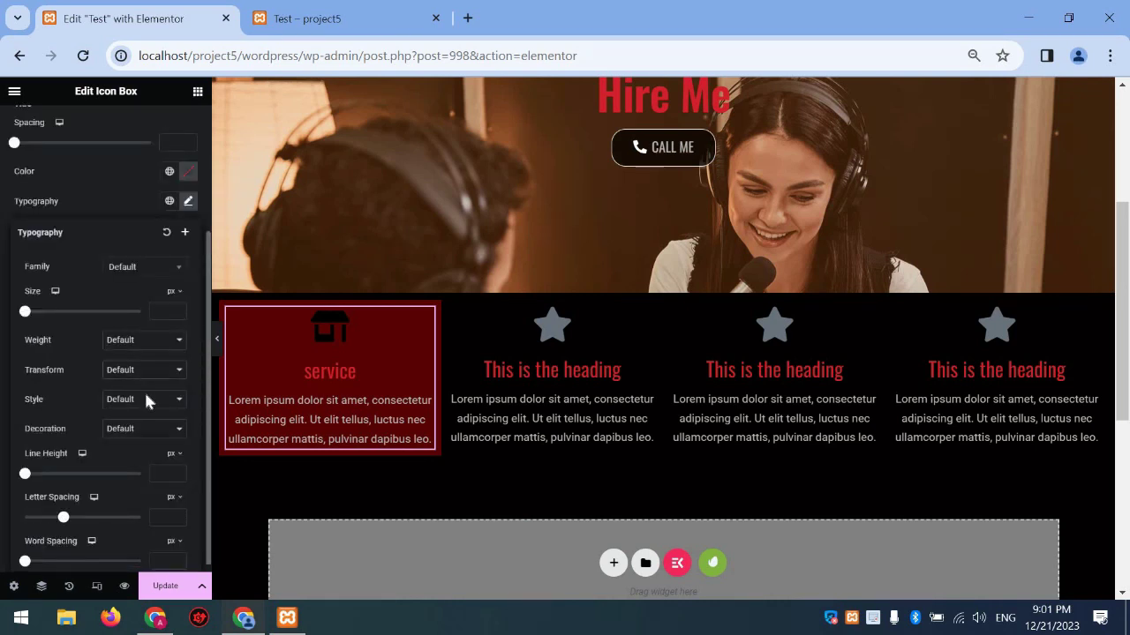
pyautogui.click(139, 374)
pyautogui.click(141, 399)
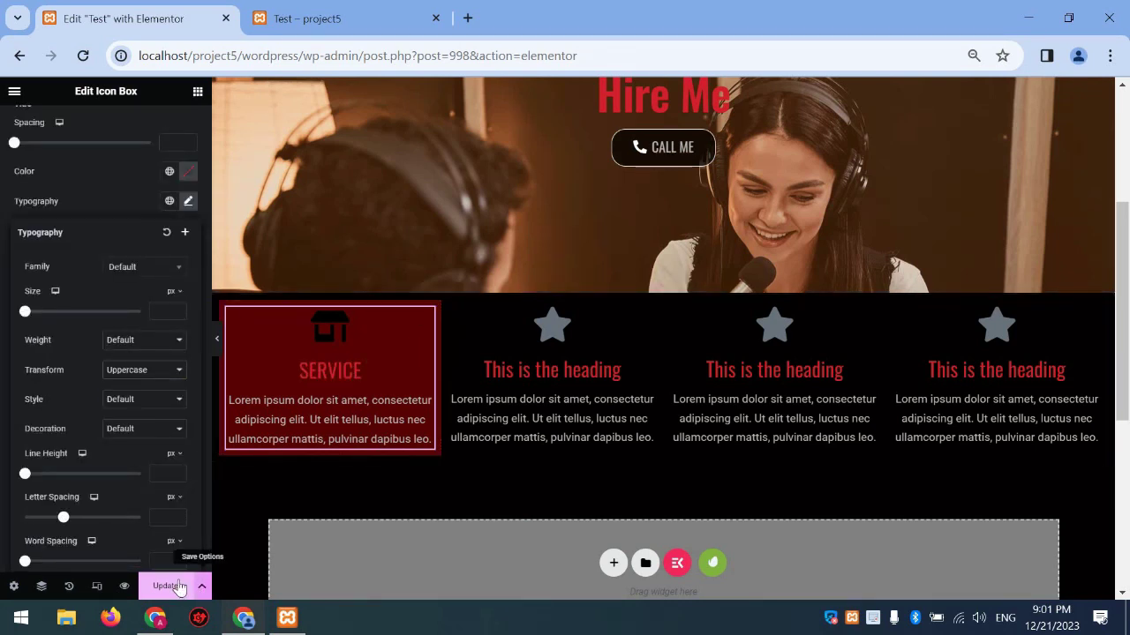
pyautogui.click(166, 586)
pyautogui.click(332, 342)
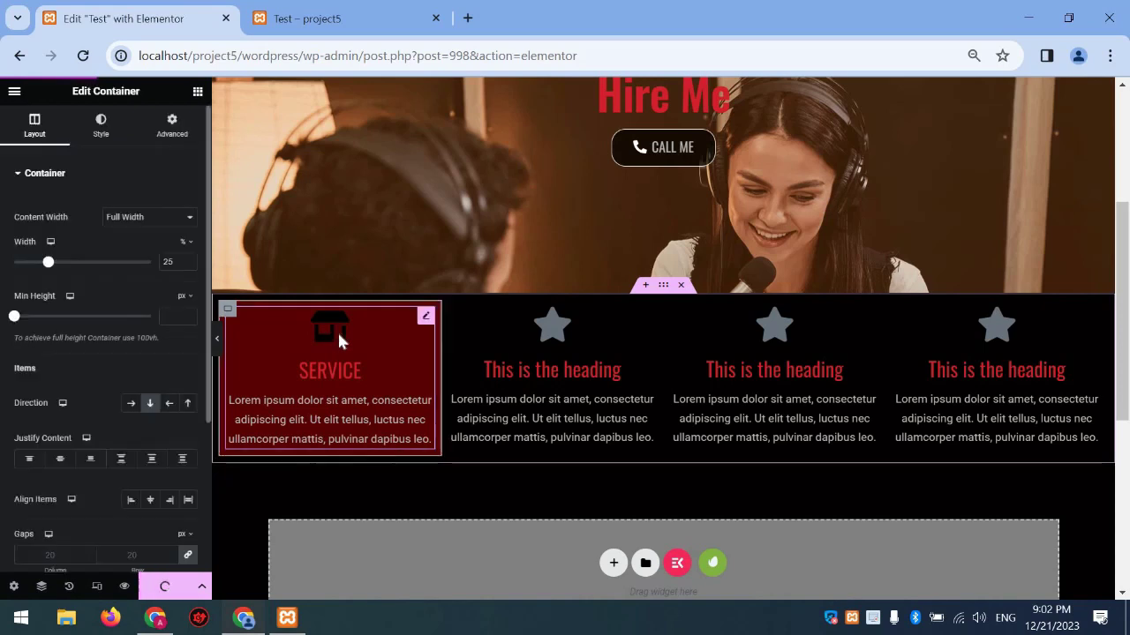
# Enter 20 px for the column container's top, right, bottom and left padding
pyautogui.click(169, 125)
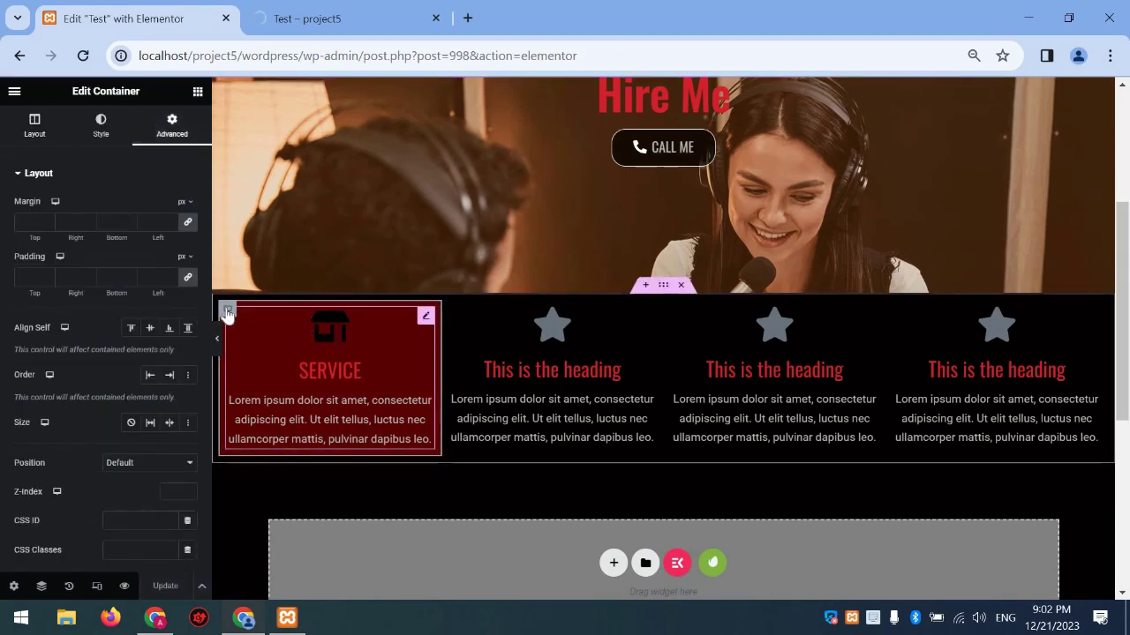
pyautogui.click(39, 139)
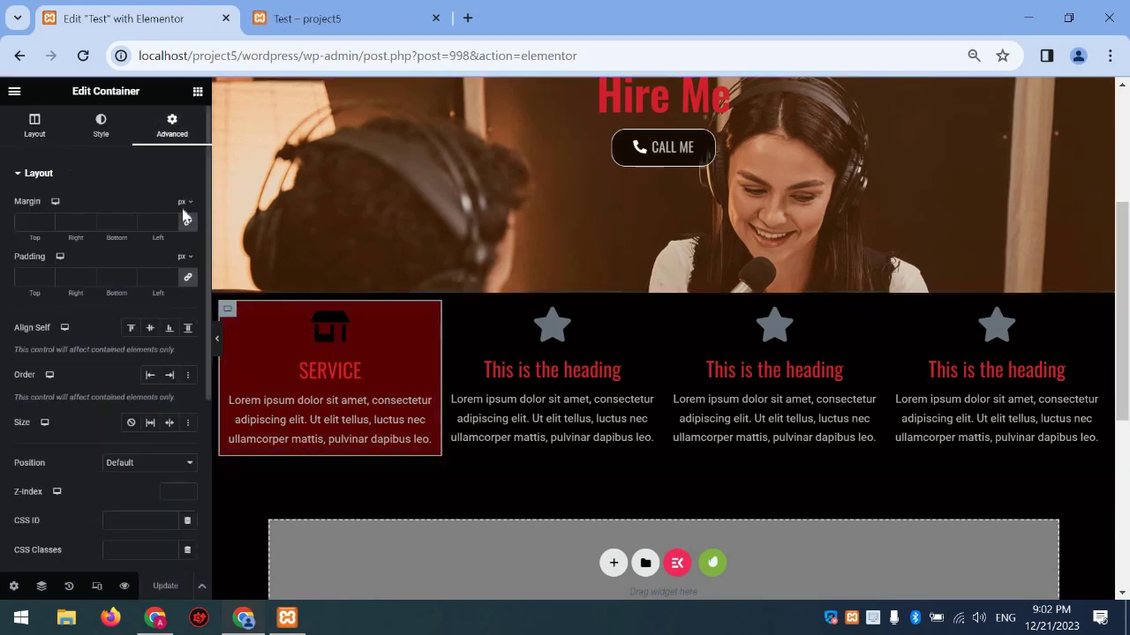
pyautogui.click(158, 133)
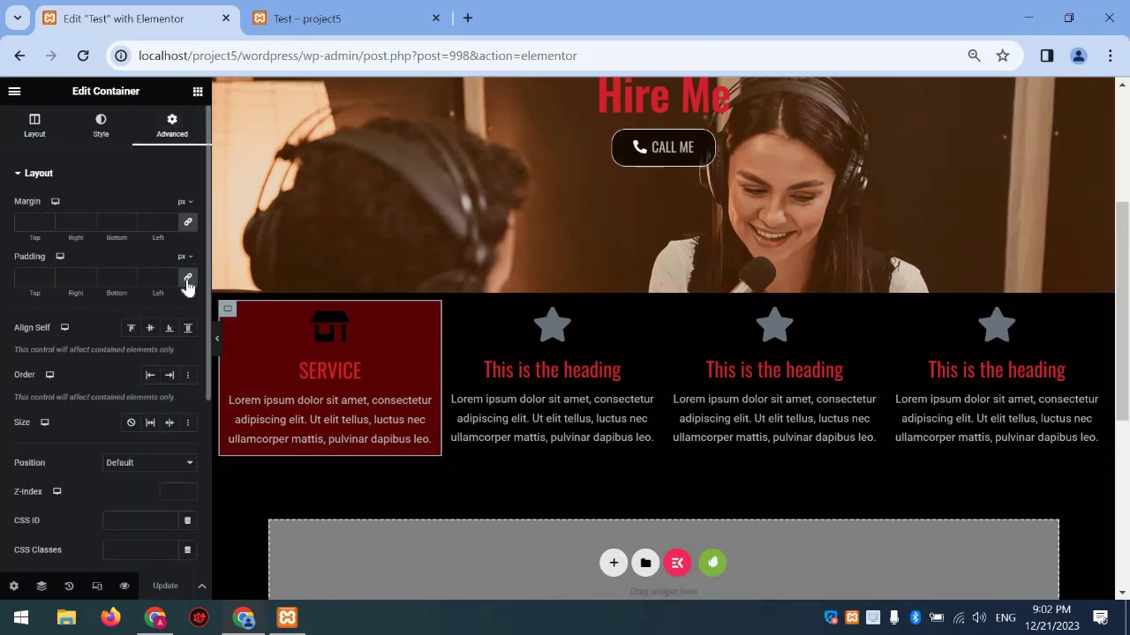
pyautogui.moveTo(164, 297); pyautogui.dragTo(13, 285)
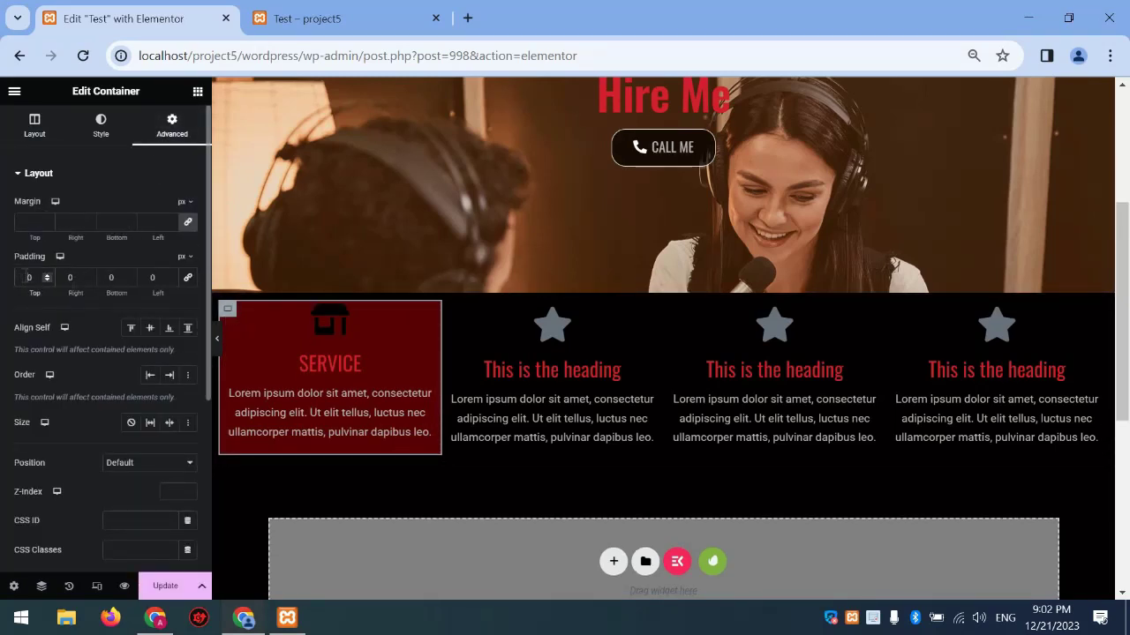
pyautogui.write('20')
pyautogui.press('Tab')
pyautogui.write('20')
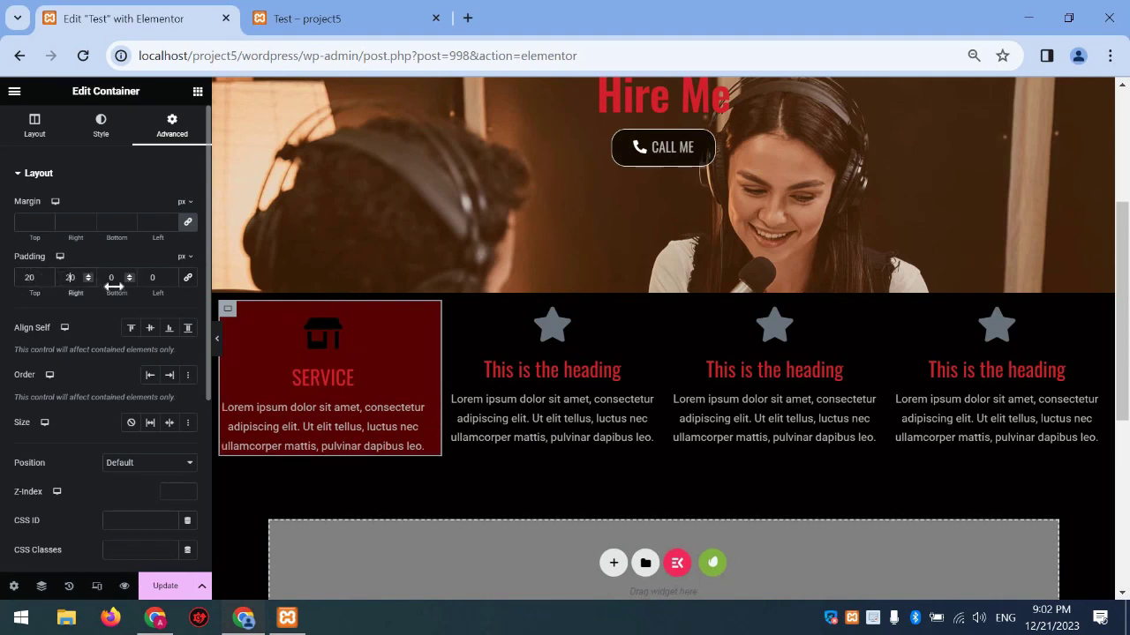
pyautogui.press('Tab')
pyautogui.write('20')
pyautogui.press('Tab')
pyautogui.write('20')
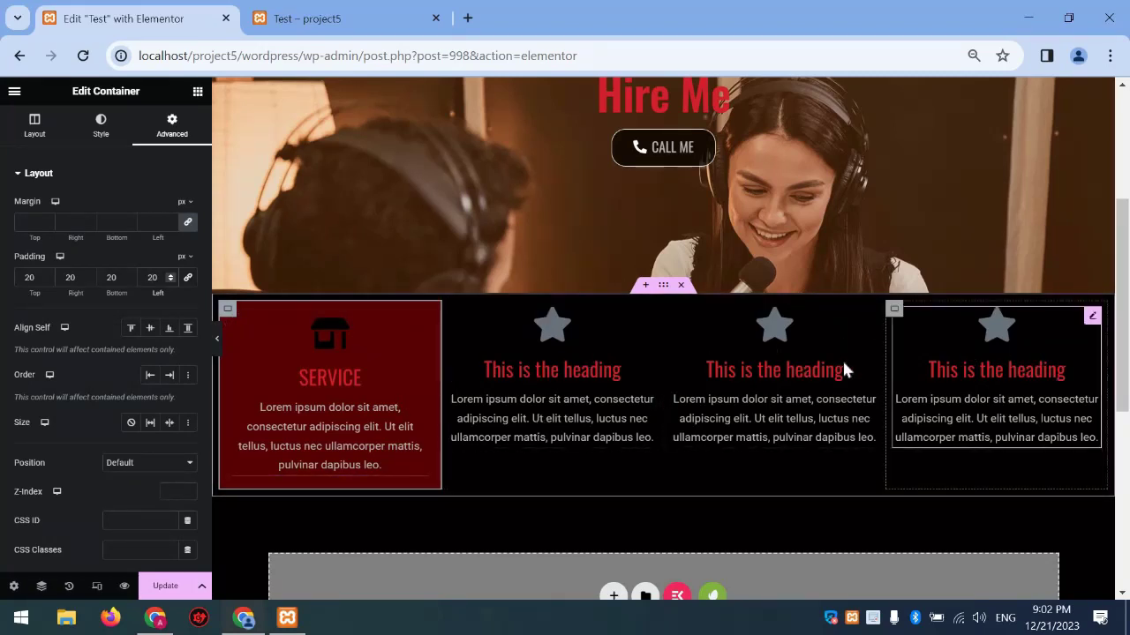
# Copy the first column's red styling and paste it onto the other three columns
pyautogui.rightClick(223, 314)
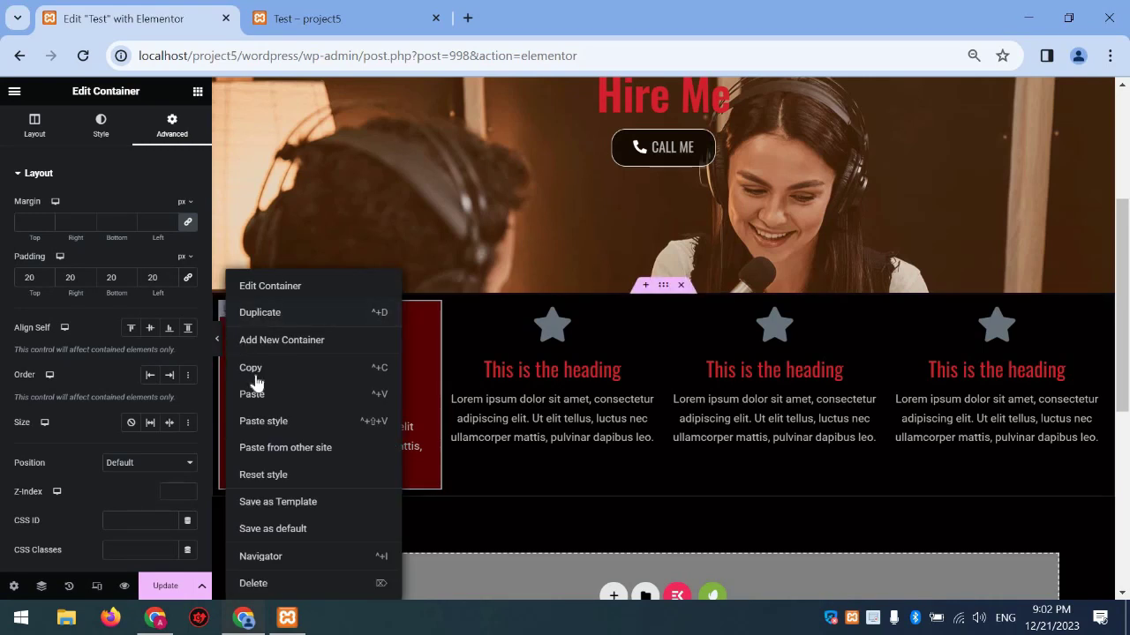
pyautogui.click(315, 366)
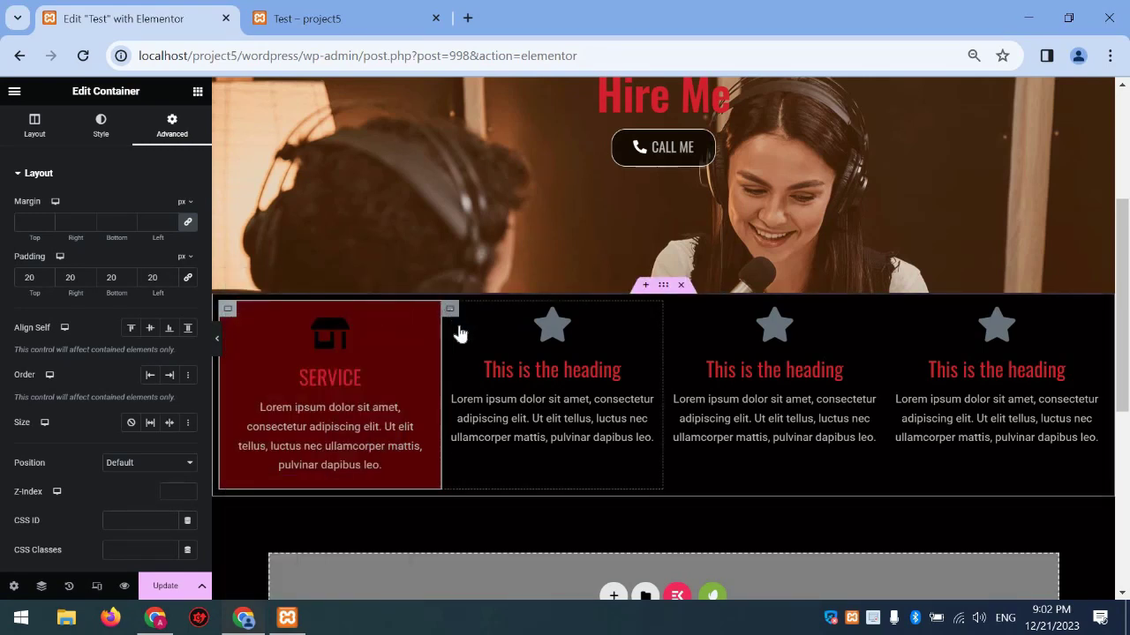
pyautogui.rightClick(459, 333)
pyautogui.click(582, 418)
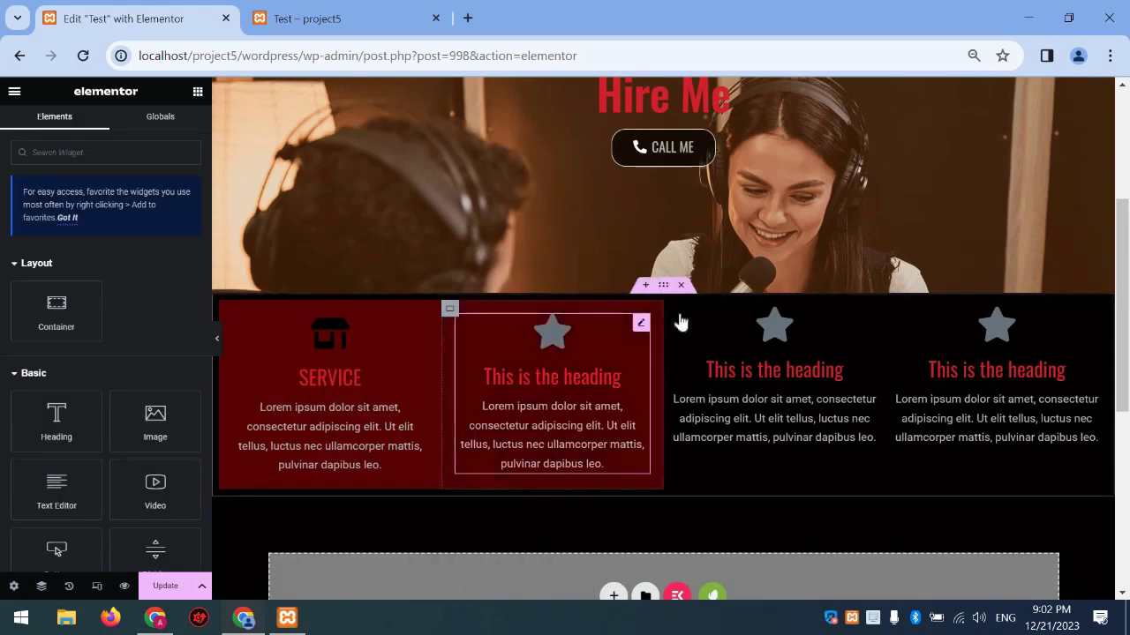
pyautogui.rightClick(680, 344)
pyautogui.click(731, 420)
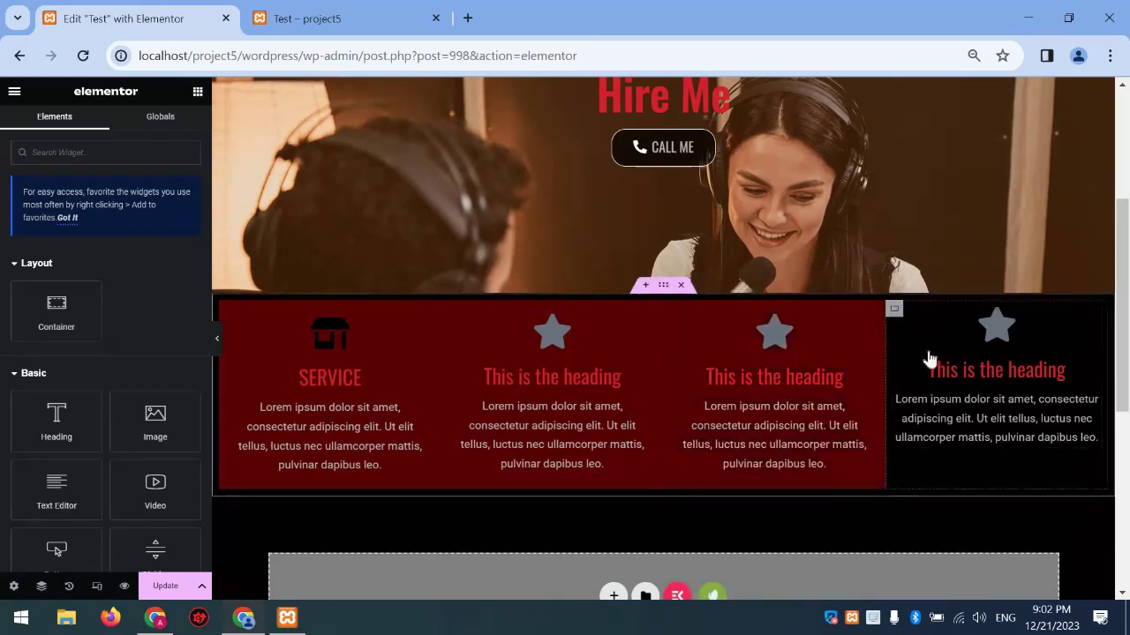
pyautogui.rightClick(929, 357)
pyautogui.click(950, 421)
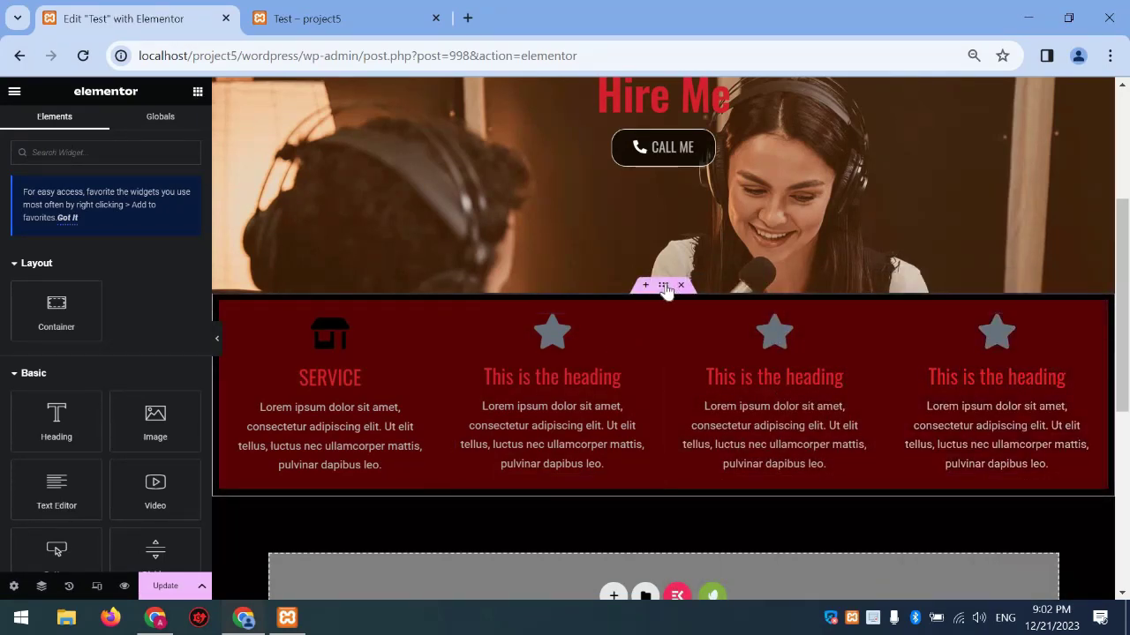
# Set the four-column row's column gap to 33 px
pyautogui.click(637, 287)
pyautogui.scroll(-3, 79, 353)
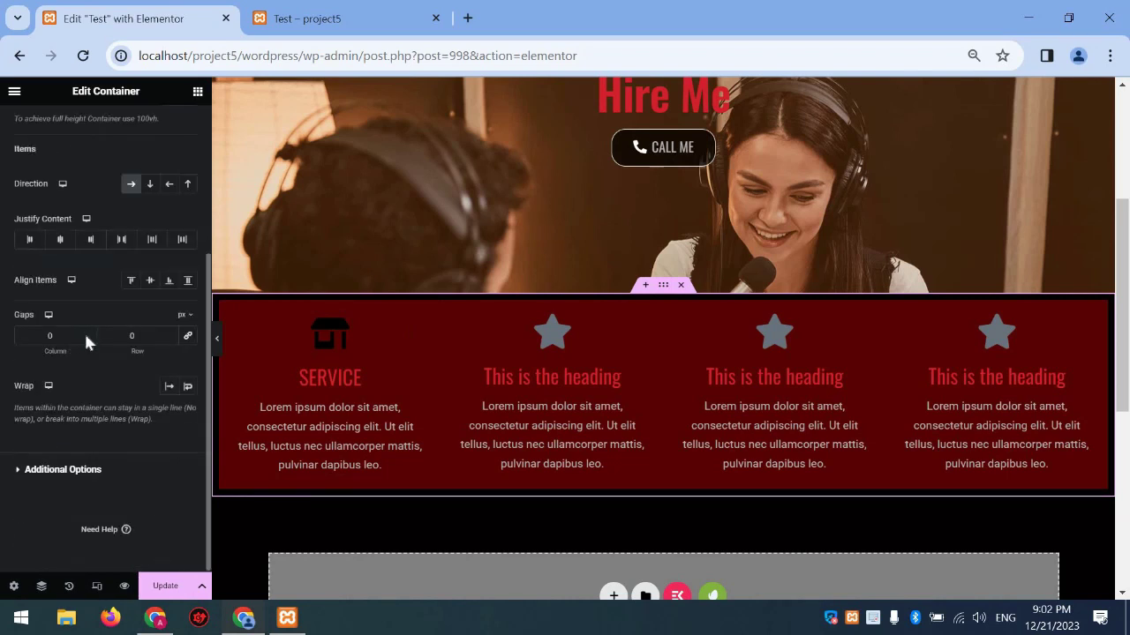
pyautogui.moveTo(87, 340); pyautogui.dragTo(441, 315)
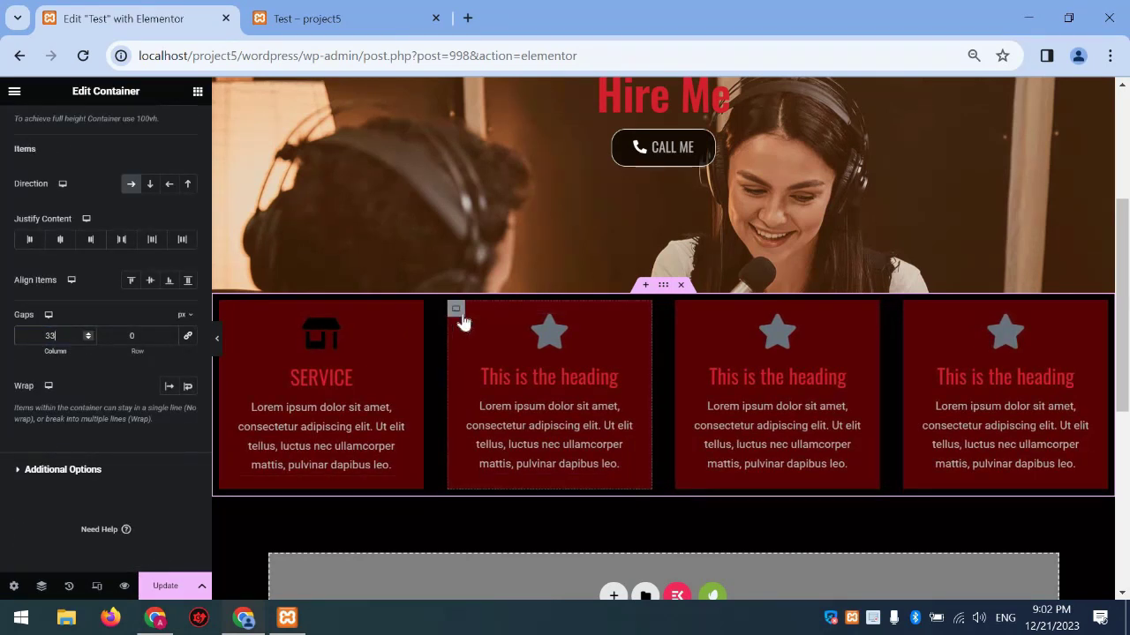
pyautogui.click(462, 323)
pyautogui.click(101, 126)
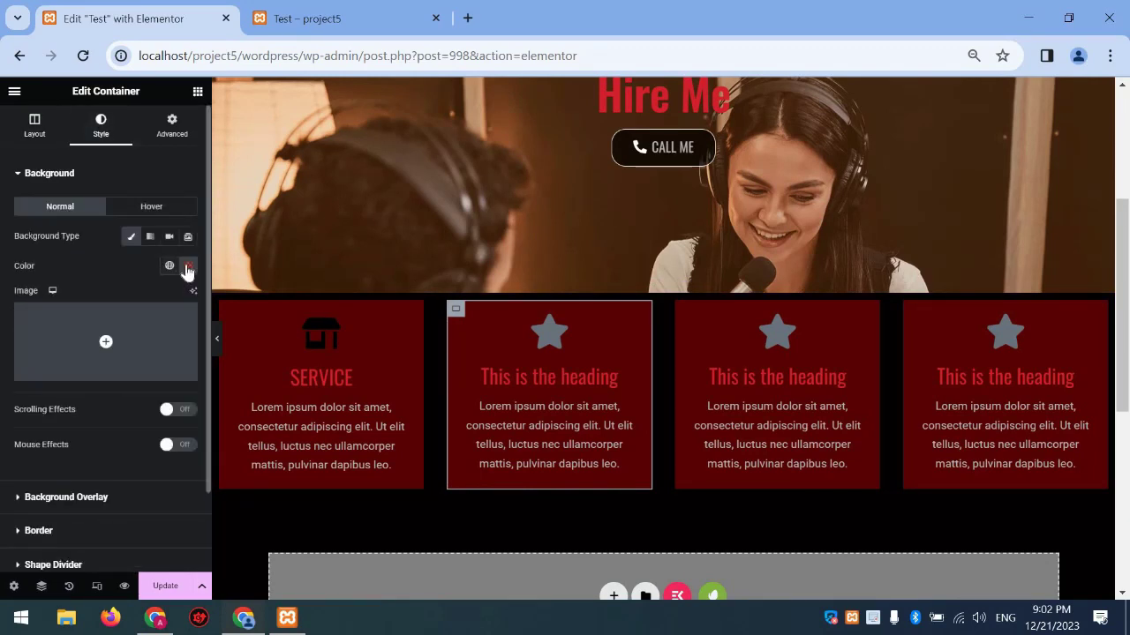
# Change the second column's background to translucent teal (#298399E6)
pyautogui.click(188, 267)
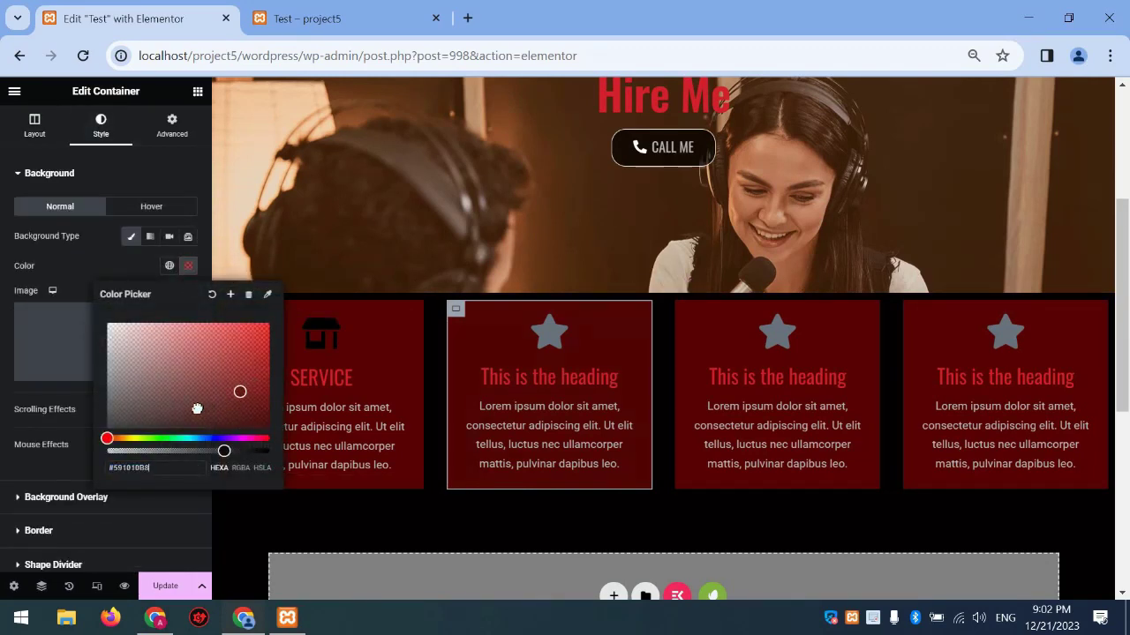
pyautogui.moveTo(220, 452); pyautogui.dragTo(253, 451)
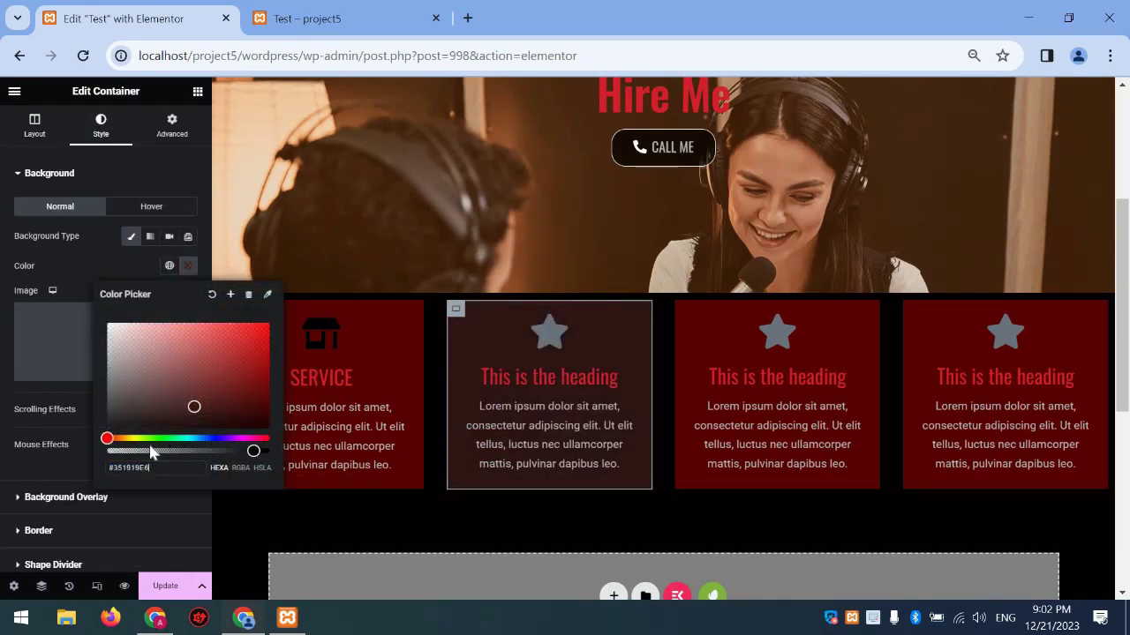
pyautogui.click(194, 437)
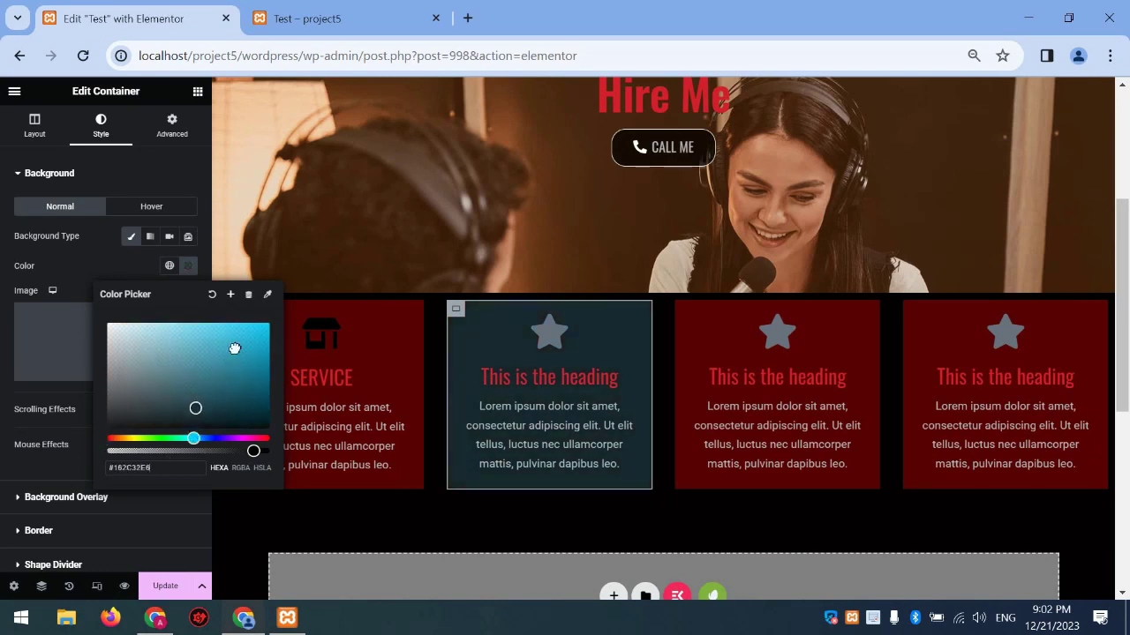
pyautogui.moveTo(234, 348); pyautogui.dragTo(225, 364)
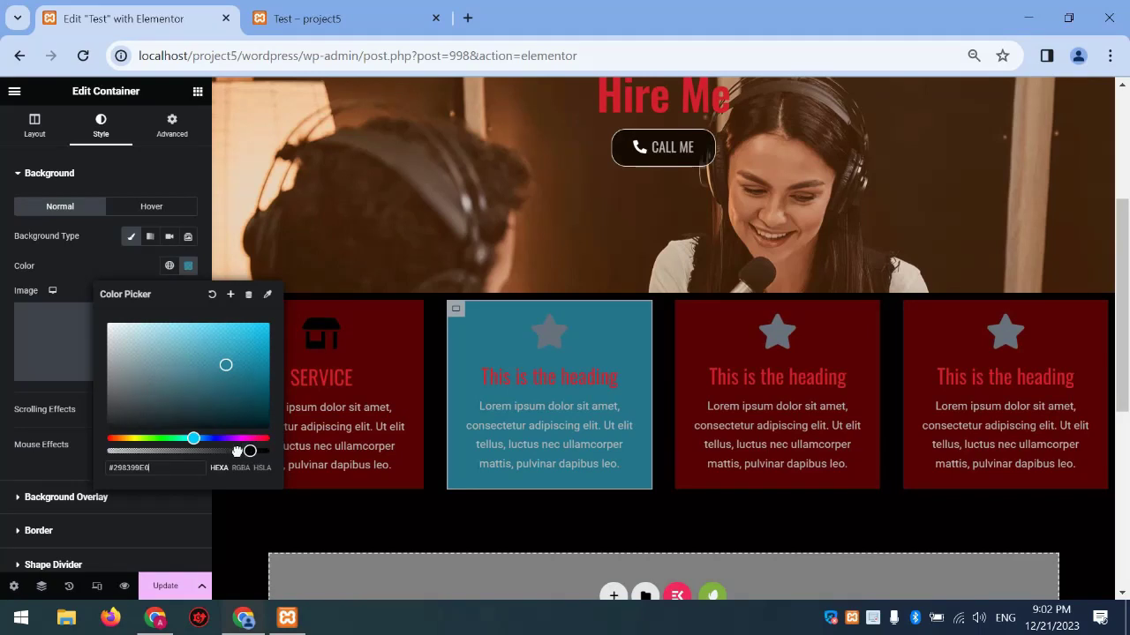
pyautogui.moveTo(236, 452); pyautogui.dragTo(257, 451)
pyautogui.click(304, 509)
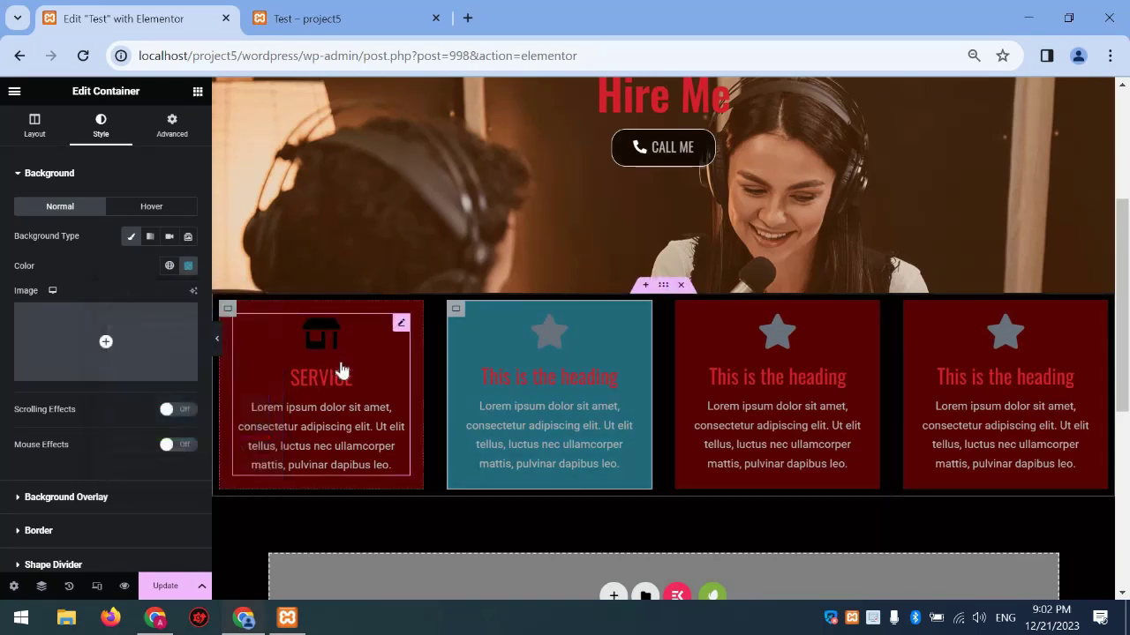
# Paste the SERVICE box's styling onto the other three icon boxes
pyautogui.rightClick(341, 371)
pyautogui.click(553, 351)
pyautogui.rightClick(612, 411)
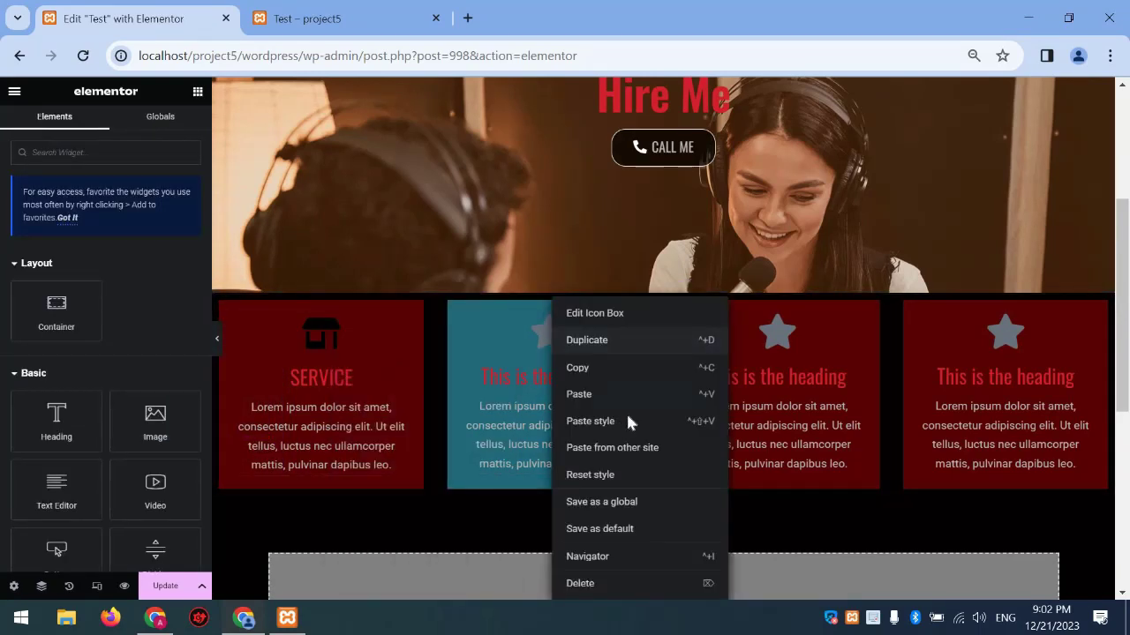
pyautogui.click(630, 422)
pyautogui.rightClick(825, 414)
pyautogui.click(824, 422)
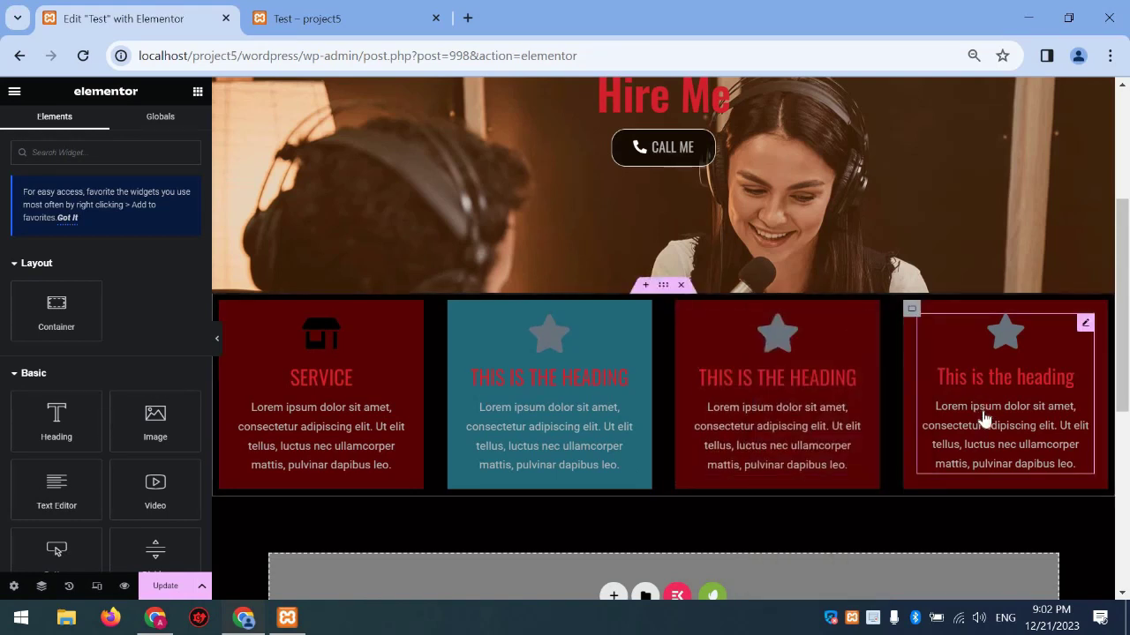
pyautogui.rightClick(983, 416)
pyautogui.click(971, 421)
# Retitle the icon boxes Service two, Service three and Service four
pyautogui.click(575, 399)
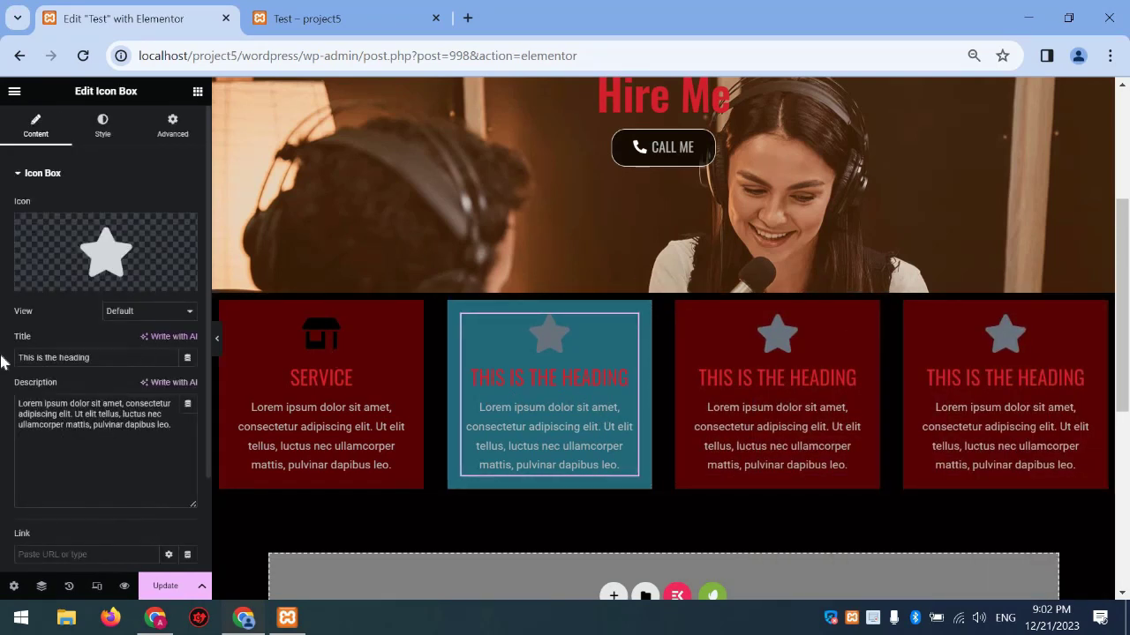
pyautogui.moveTo(94, 357); pyautogui.dragTo(0, 369)
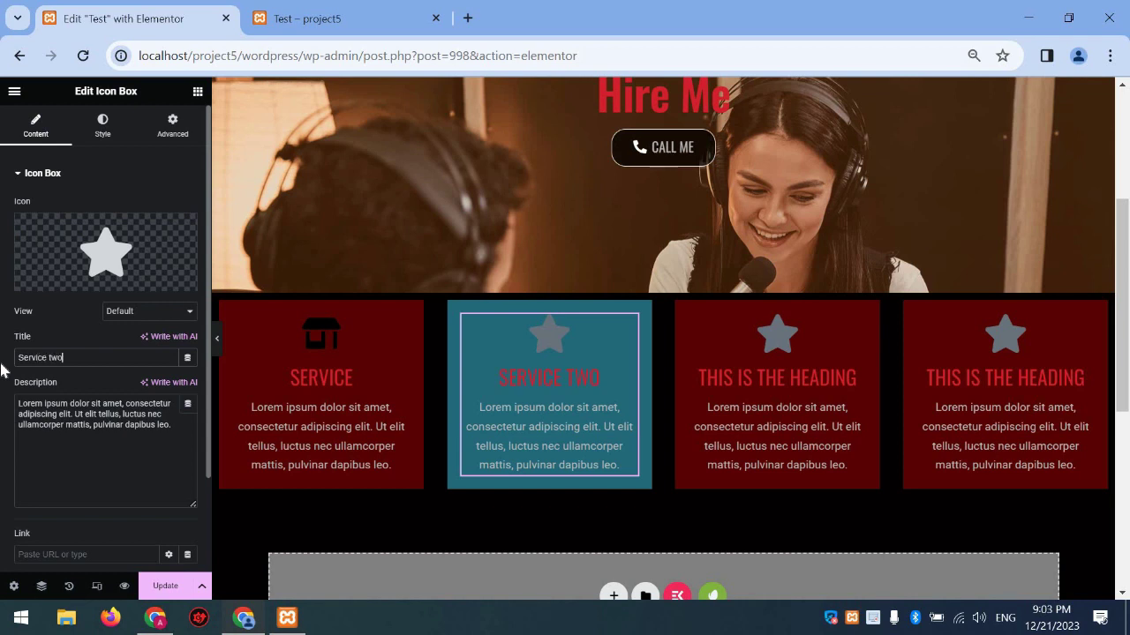
pyautogui.click(709, 344)
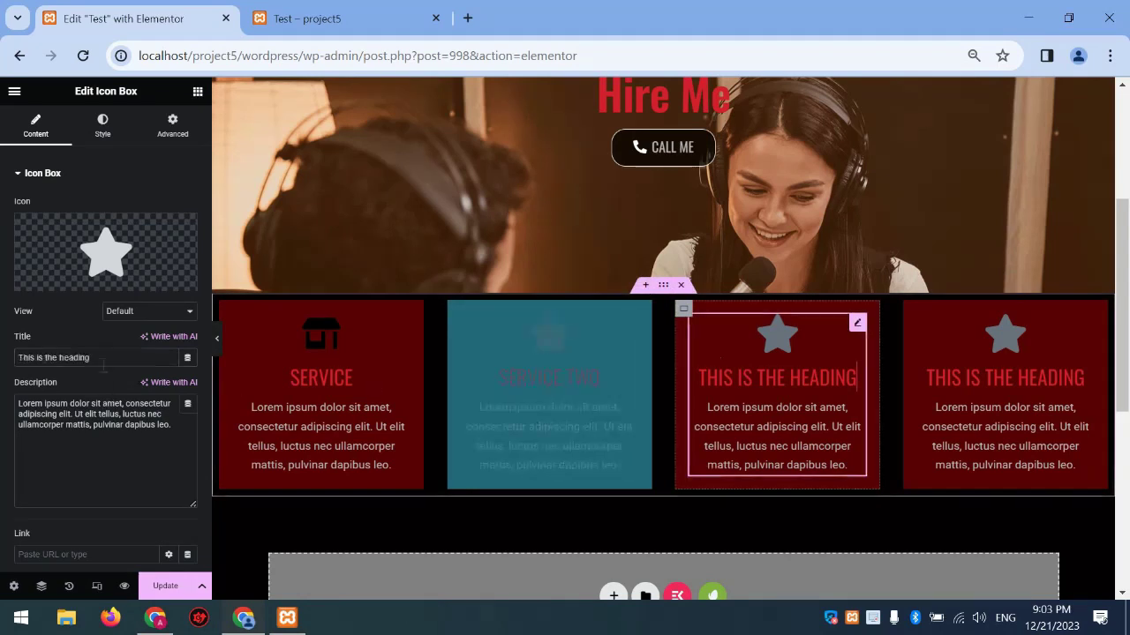
pyautogui.moveTo(94, 358); pyautogui.dragTo(2, 369)
pyautogui.write('Ser')
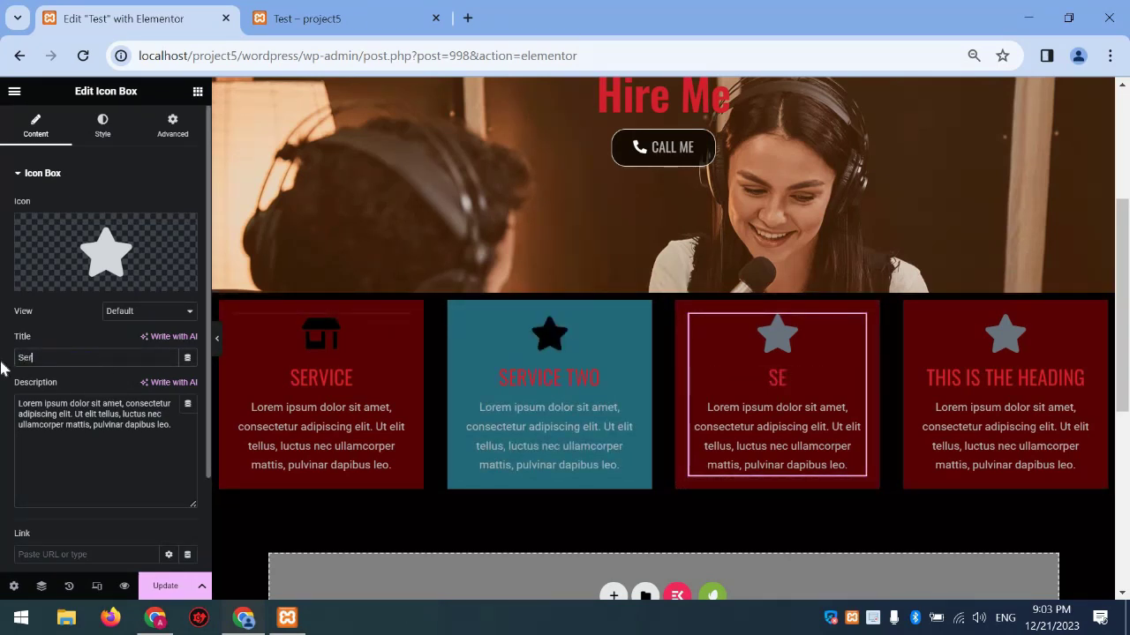
pyautogui.write('vice three')
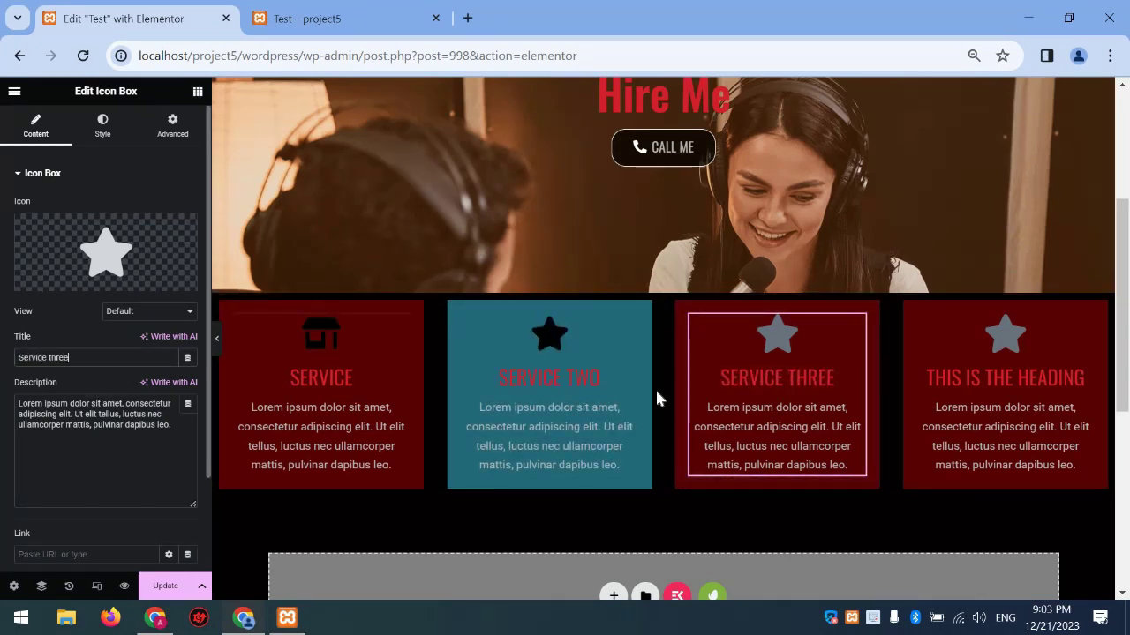
pyautogui.click(1006, 398)
pyautogui.moveTo(94, 357); pyautogui.dragTo(3, 369)
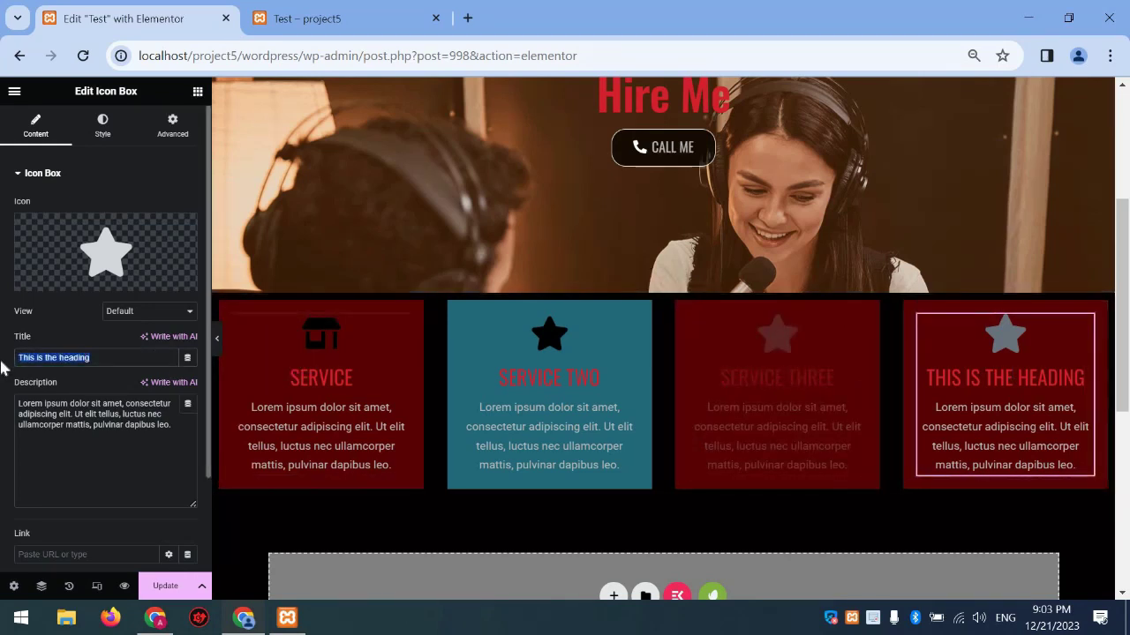
pyautogui.write('Service four')
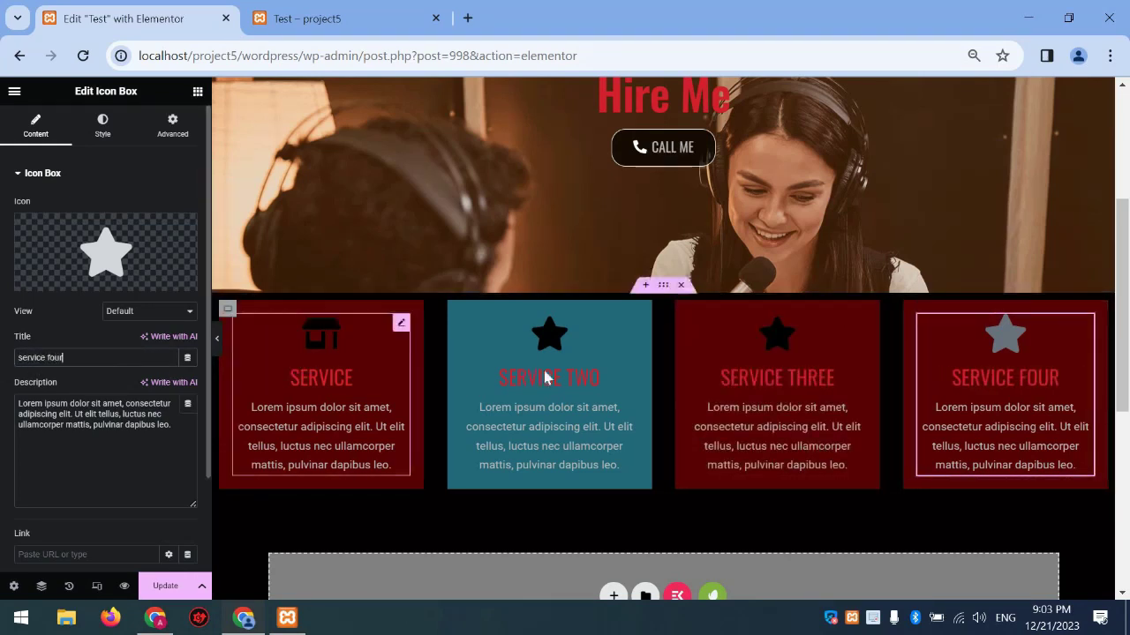
pyautogui.click(486, 373)
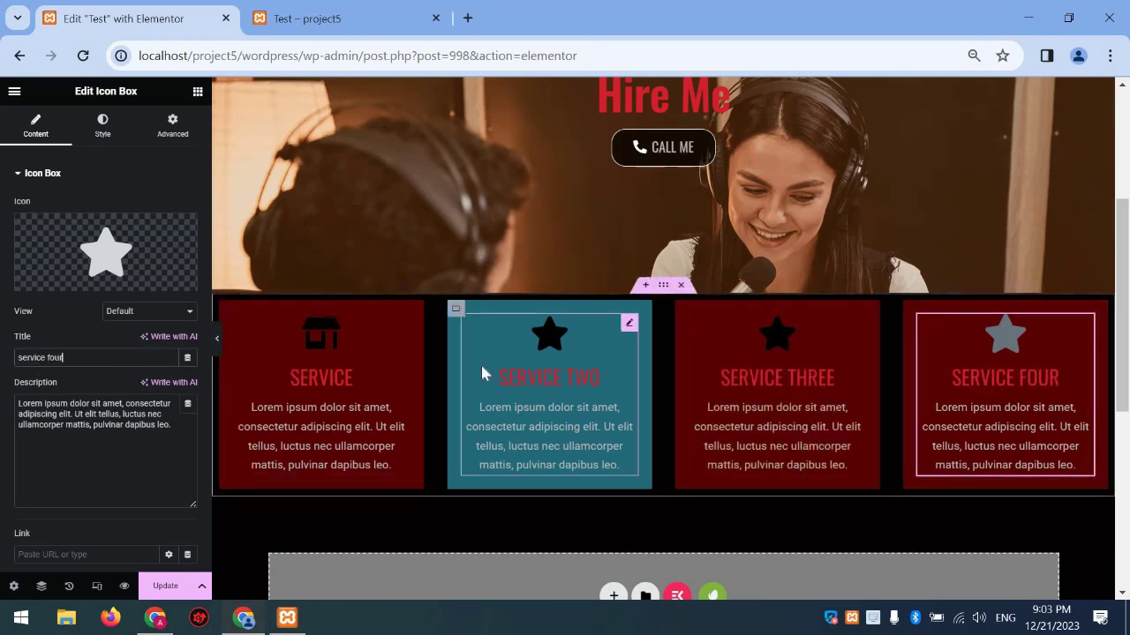
pyautogui.click(150, 257)
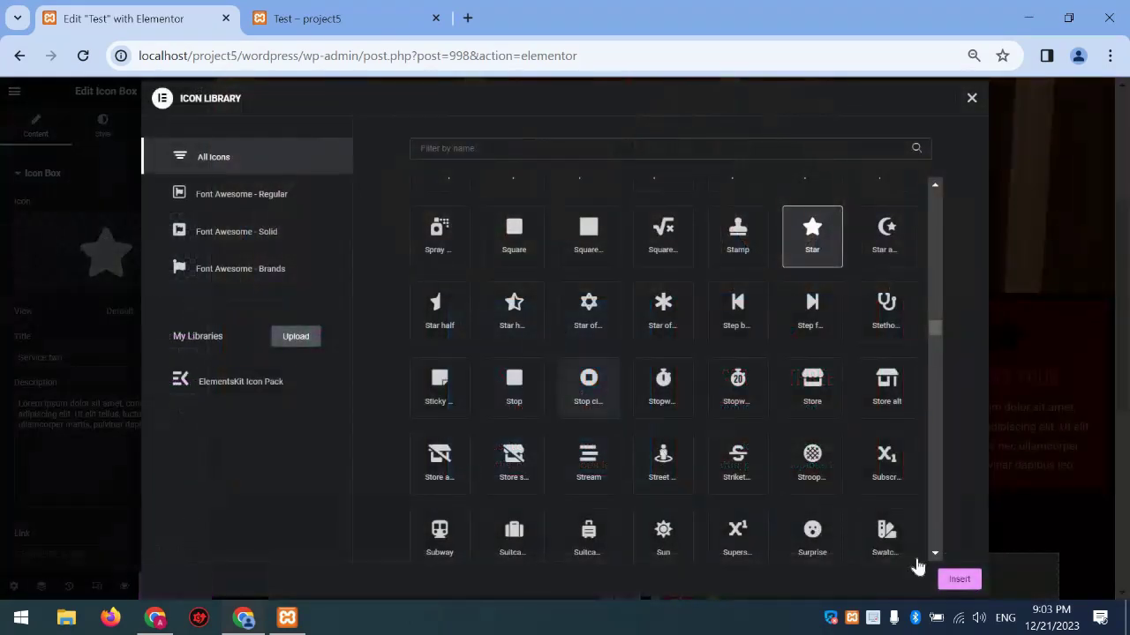
# Insert stop-circle, Stopwatch 20 and sticky-note icons into Service Two, Three and Four
pyautogui.click(953, 579)
pyautogui.click(777, 388)
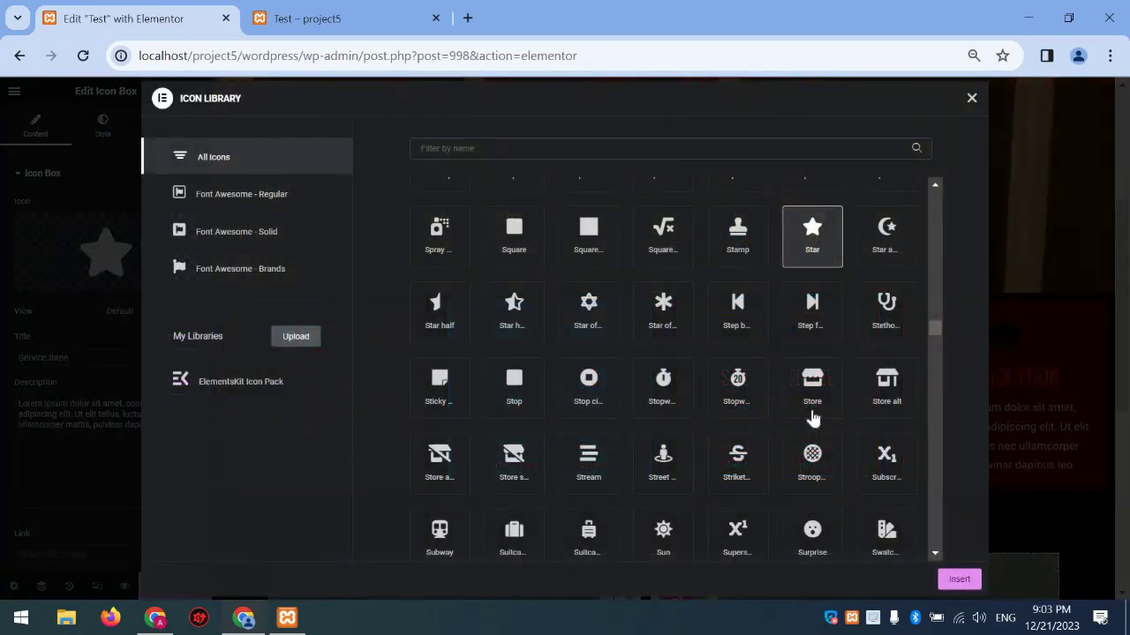
pyautogui.click(737, 388)
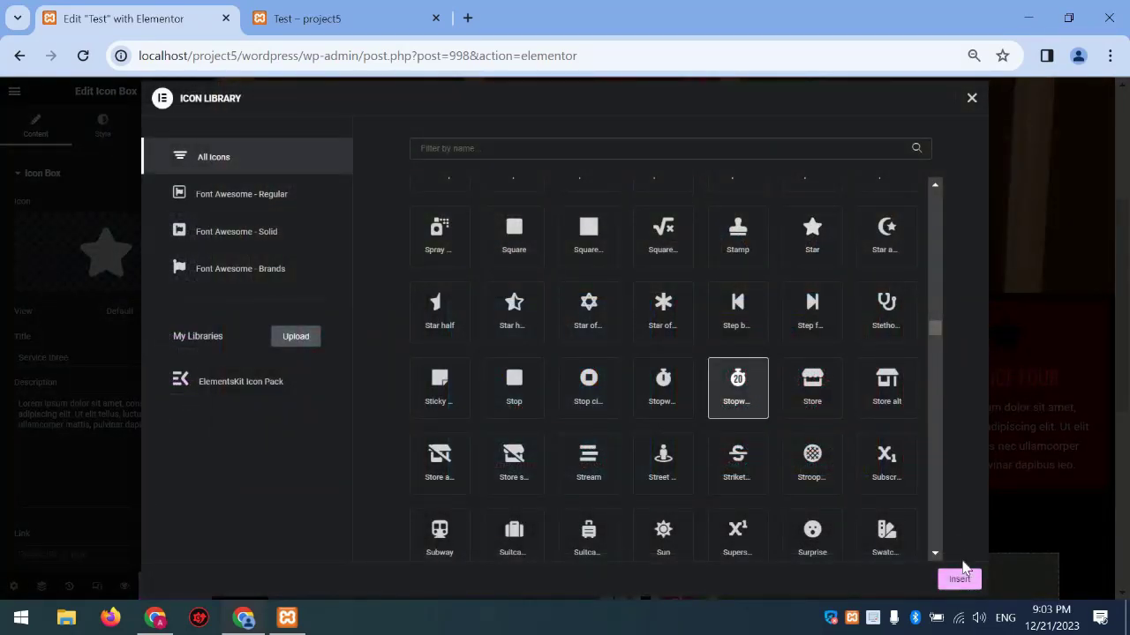
pyautogui.click(971, 581)
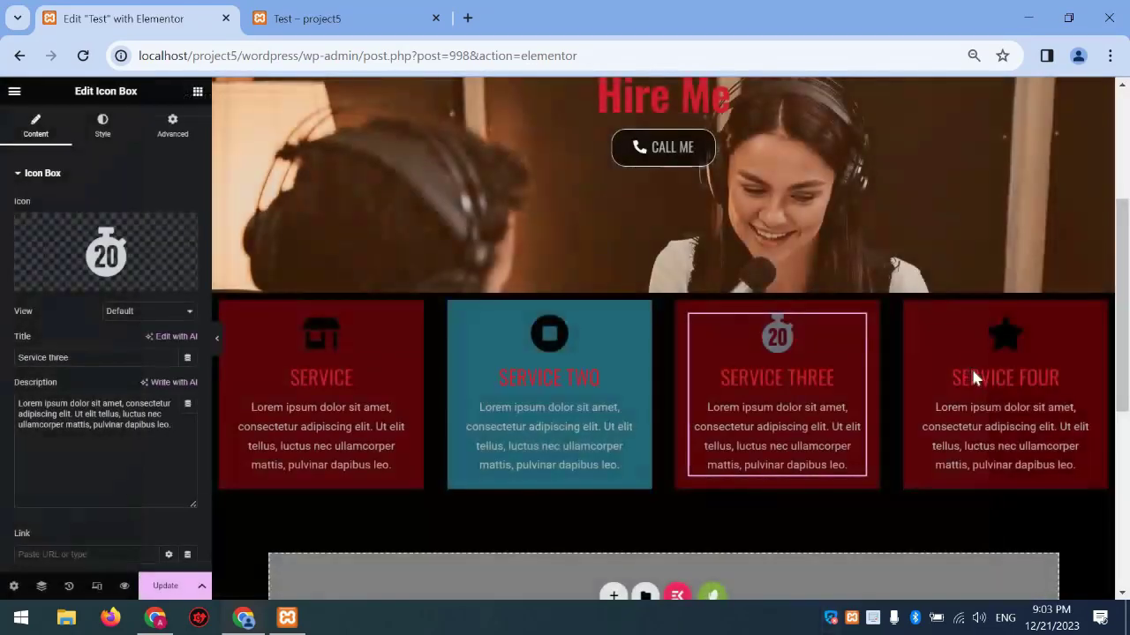
pyautogui.click(971, 370)
pyautogui.click(114, 256)
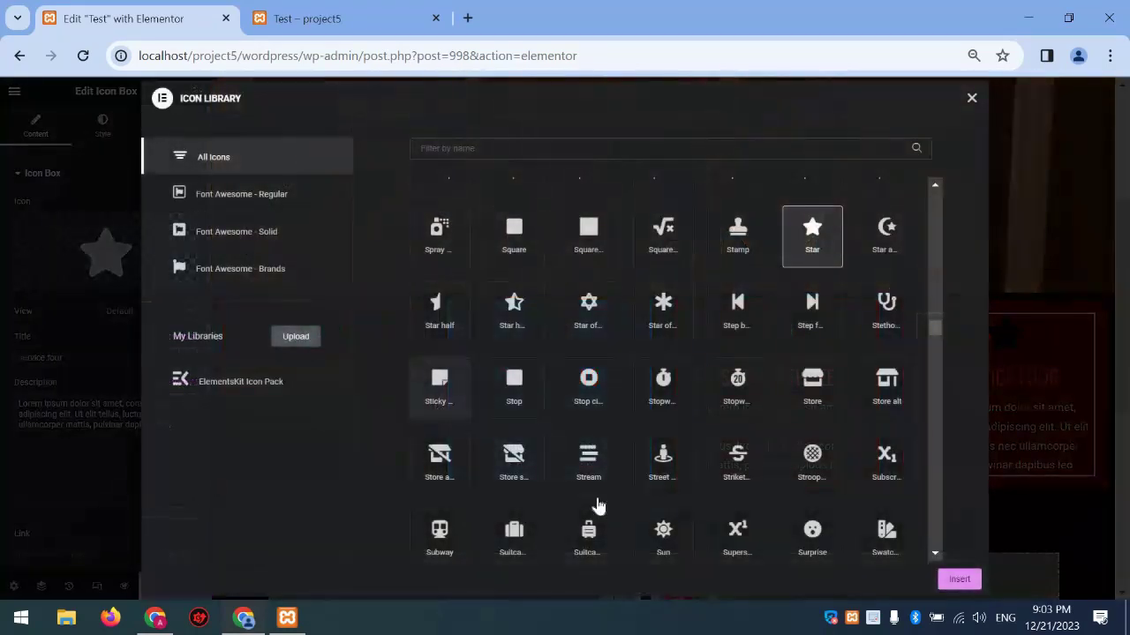
pyautogui.click(439, 388)
pyautogui.click(962, 580)
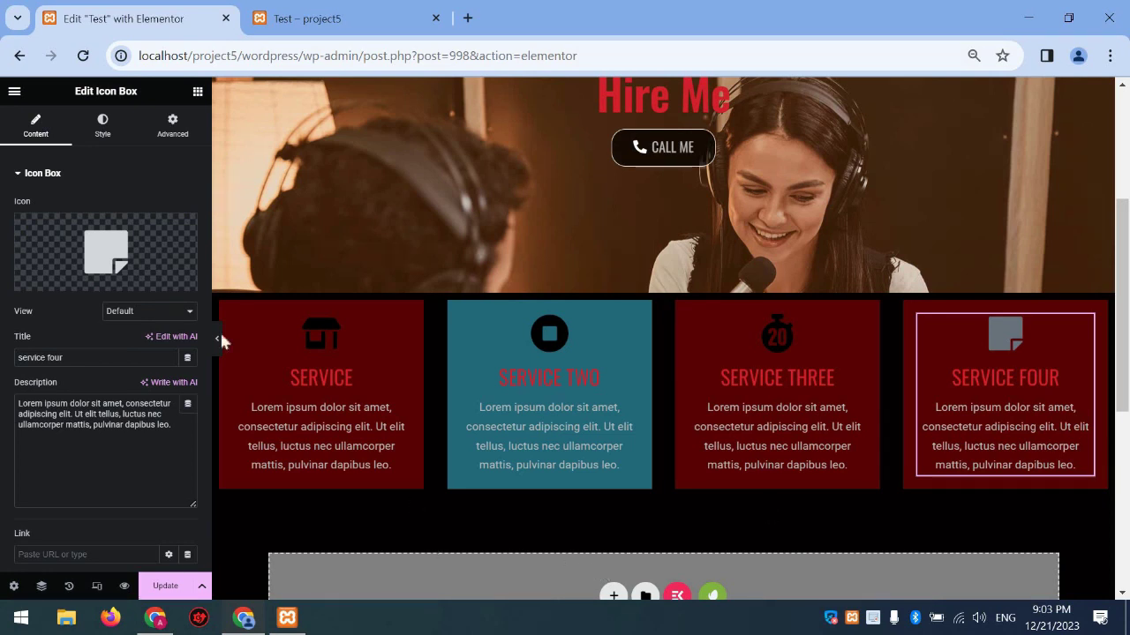
pyautogui.click(108, 127)
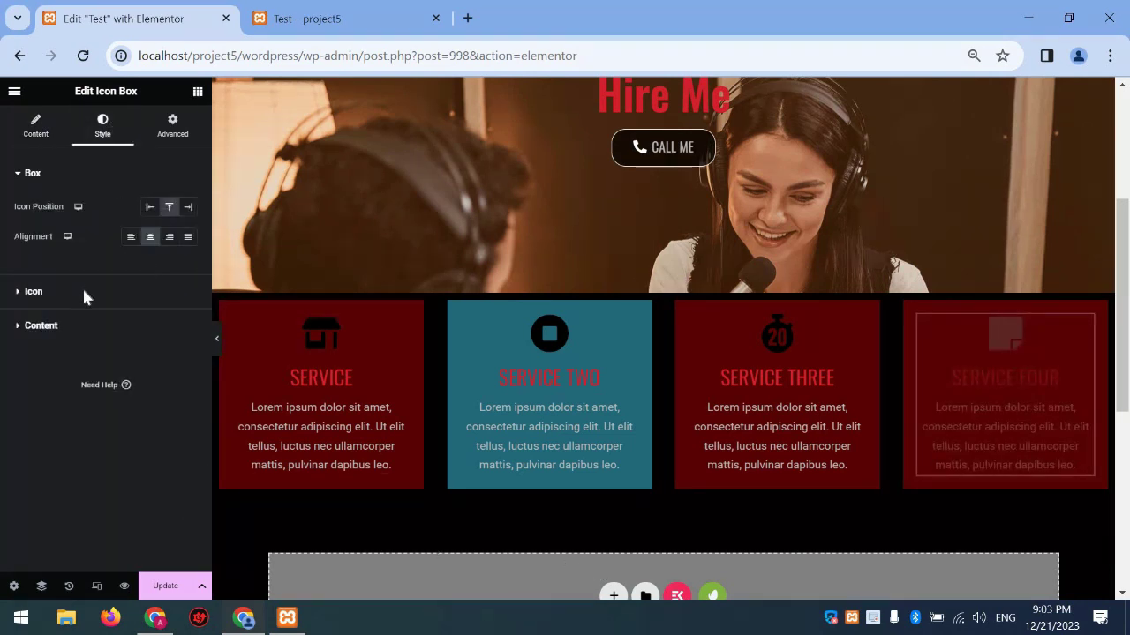
# Give the Service Four icon the global Primary hover colour and Pulse Grow animation
pyautogui.click(82, 288)
pyautogui.click(145, 245)
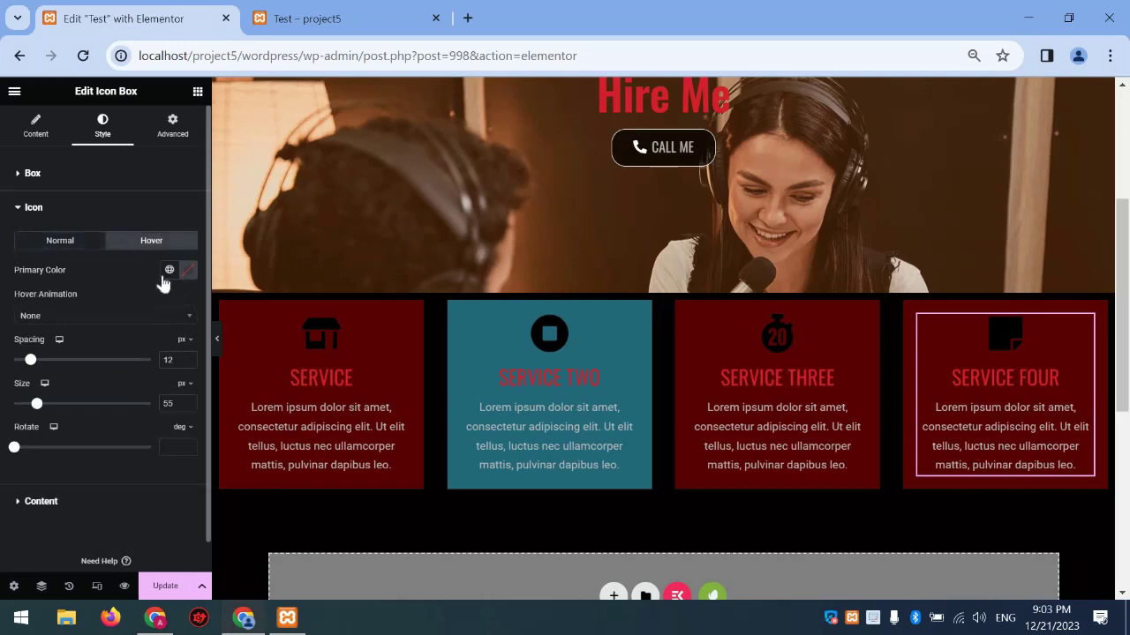
pyautogui.click(169, 269)
pyautogui.click(86, 335)
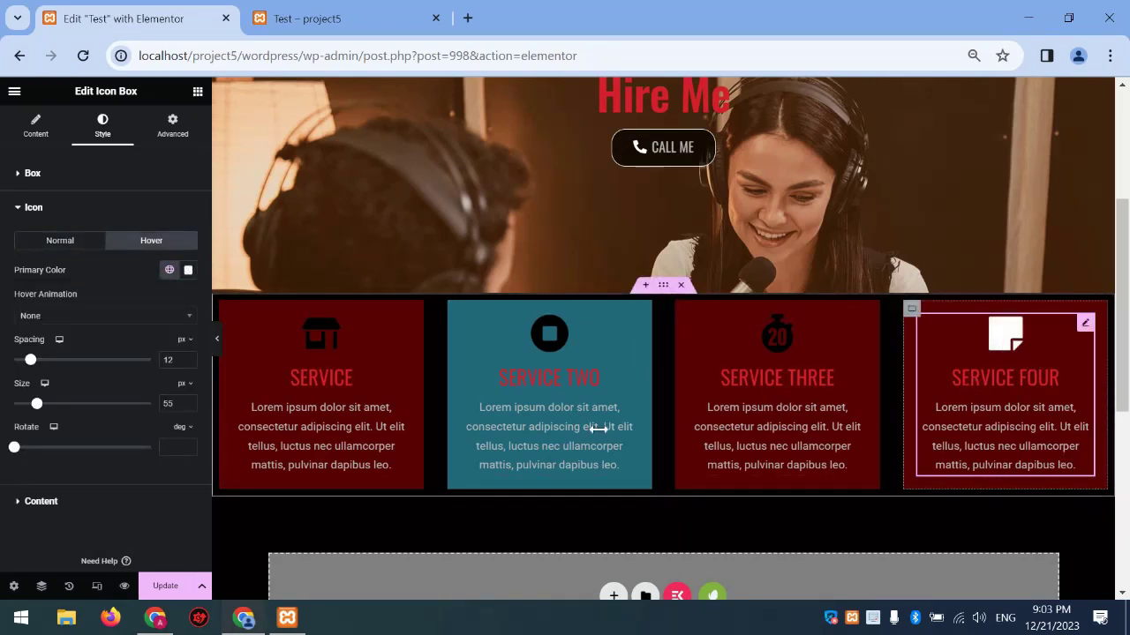
pyautogui.click(104, 315)
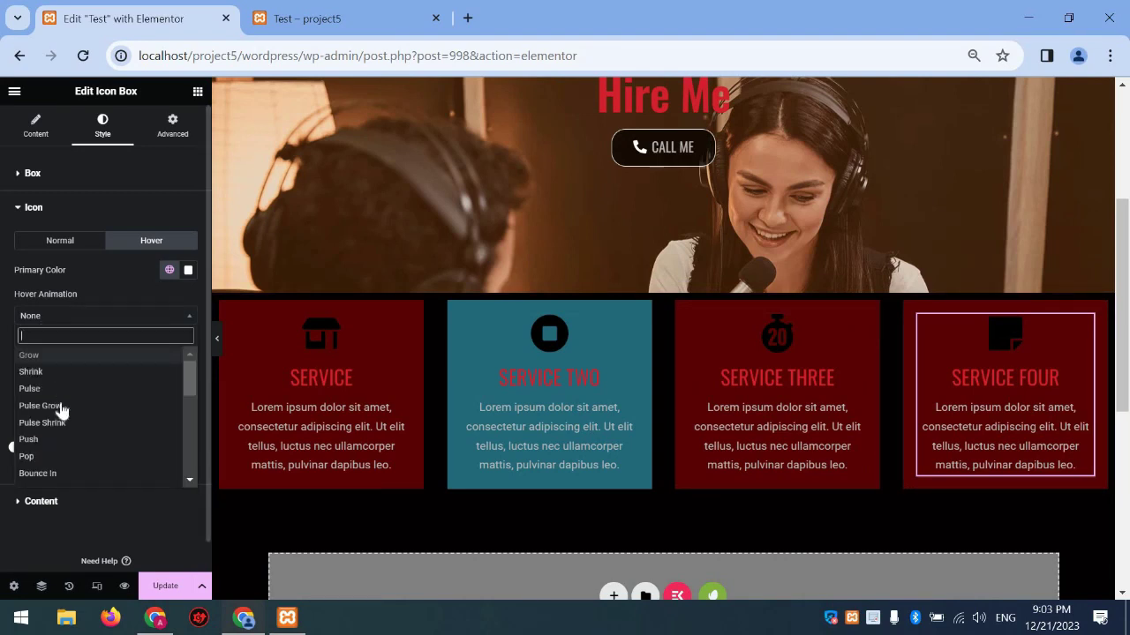
pyautogui.click(53, 415)
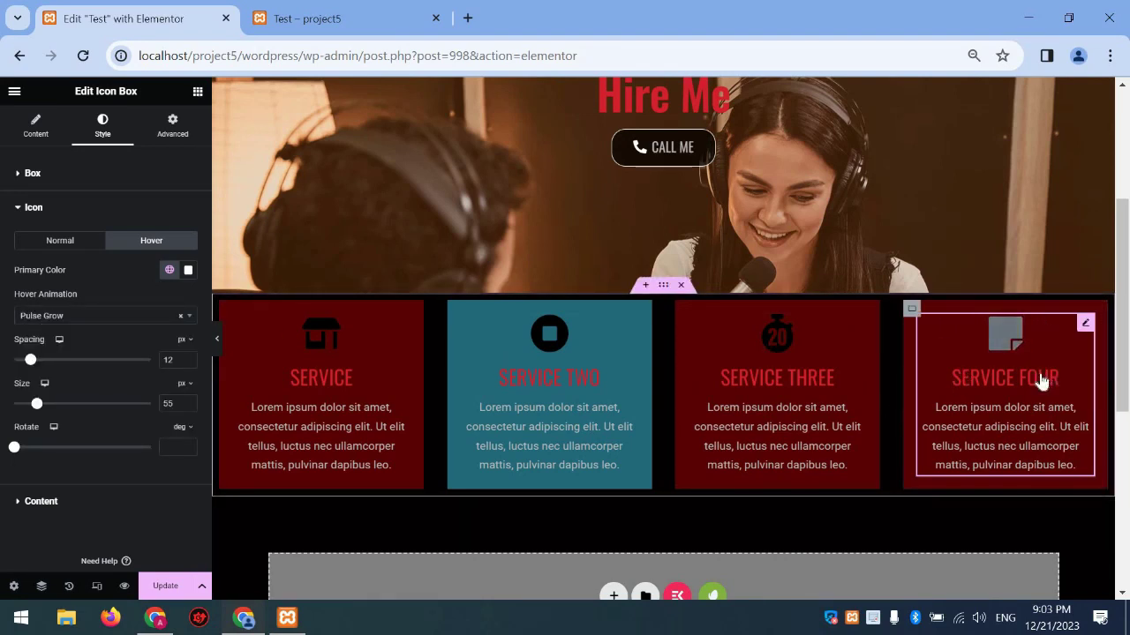
# Paste Service Four's style onto the Service Three, Service Two and Service boxes
pyautogui.rightClick(1037, 370)
pyautogui.click(968, 366)
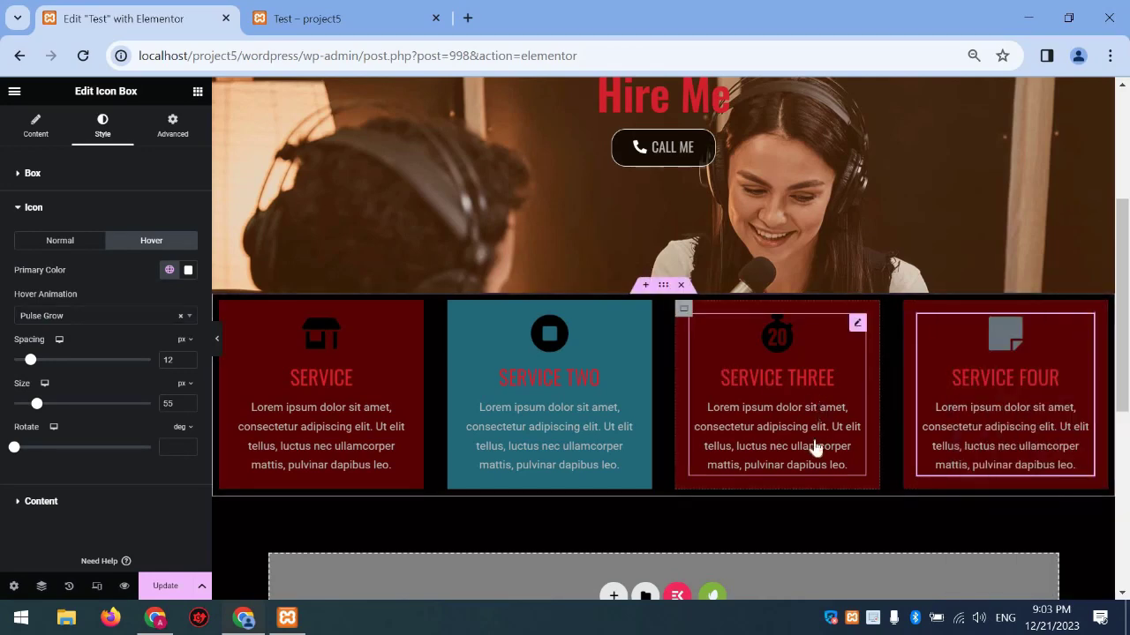
pyautogui.rightClick(731, 379)
pyautogui.click(547, 406)
pyautogui.rightClick(569, 419)
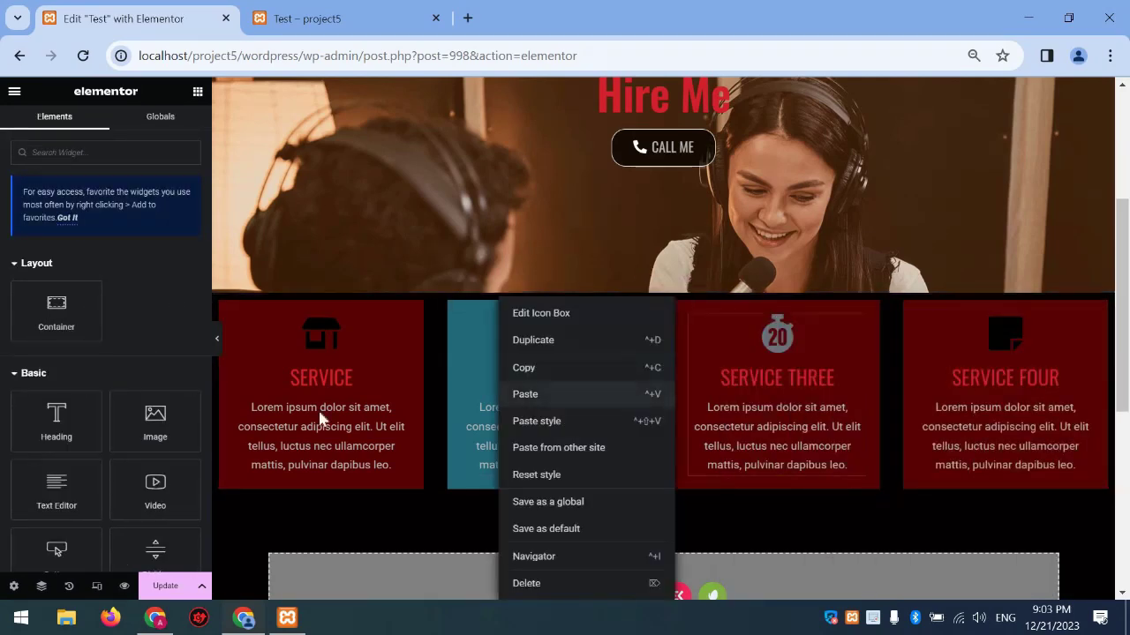
pyautogui.click(373, 449)
pyautogui.rightClick(373, 449)
pyautogui.click(368, 446)
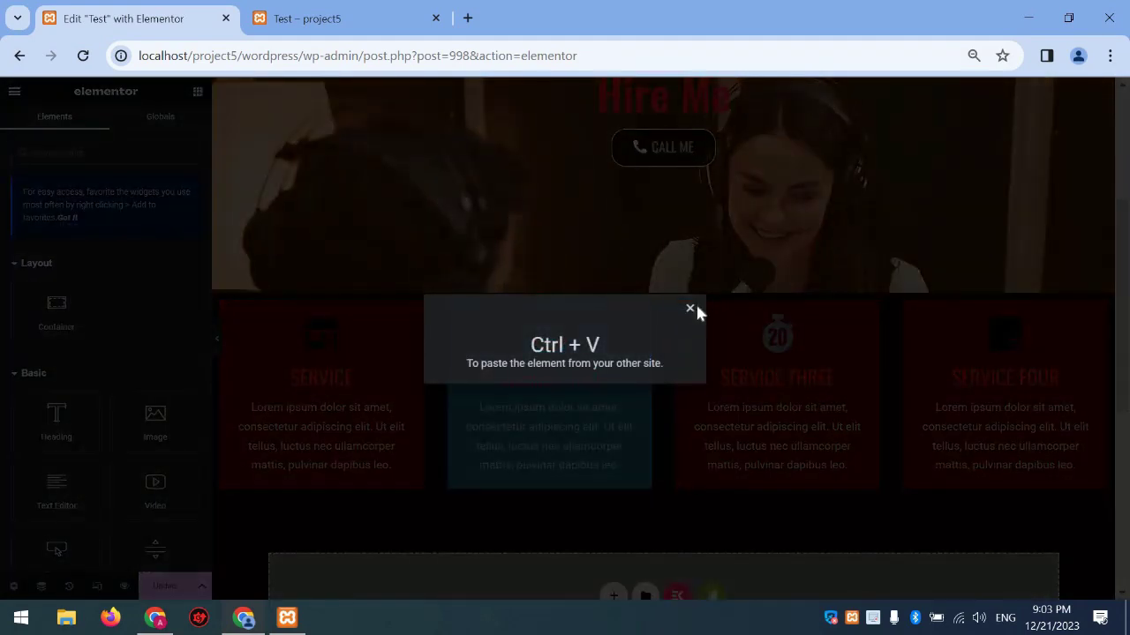
pyautogui.click(689, 310)
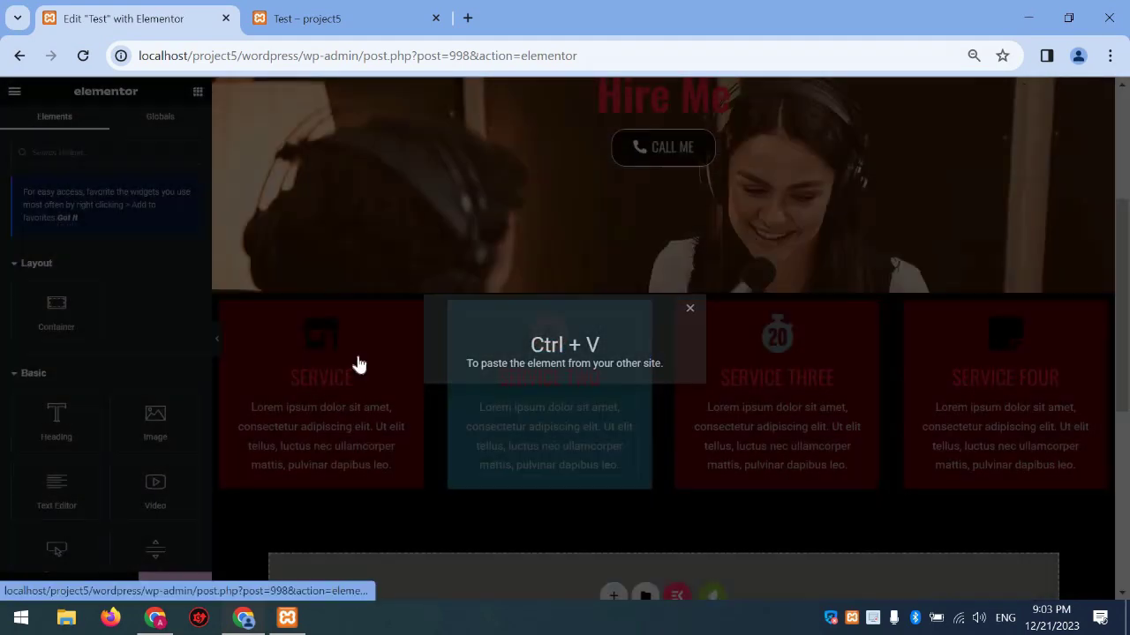
pyautogui.rightClick(357, 366)
pyautogui.click(429, 411)
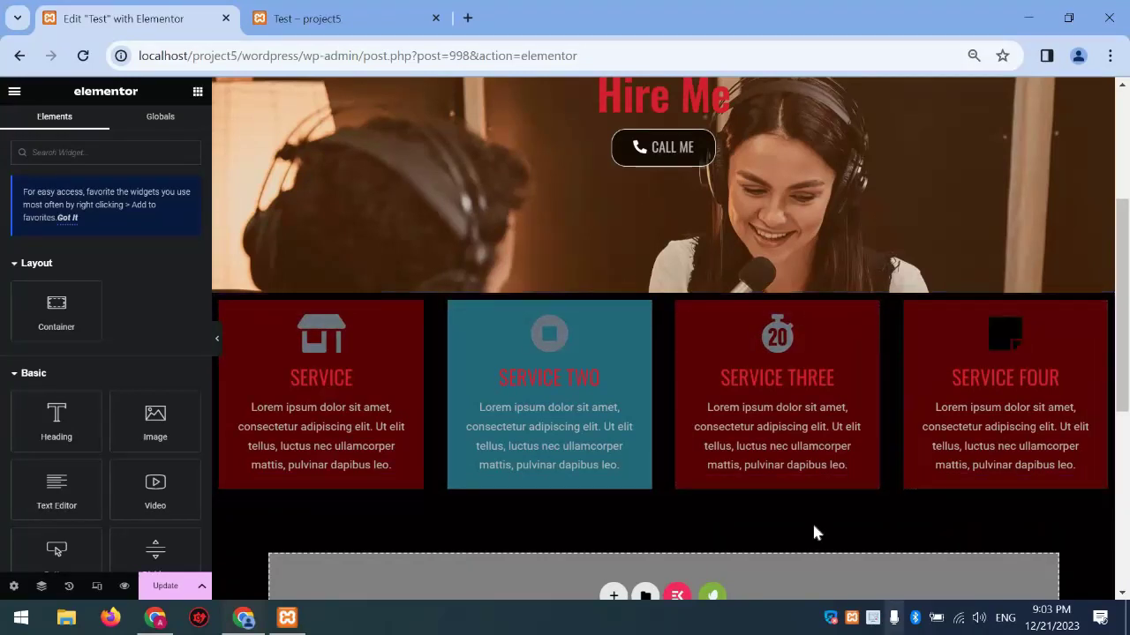
pyautogui.scroll(-1, 750, 315)
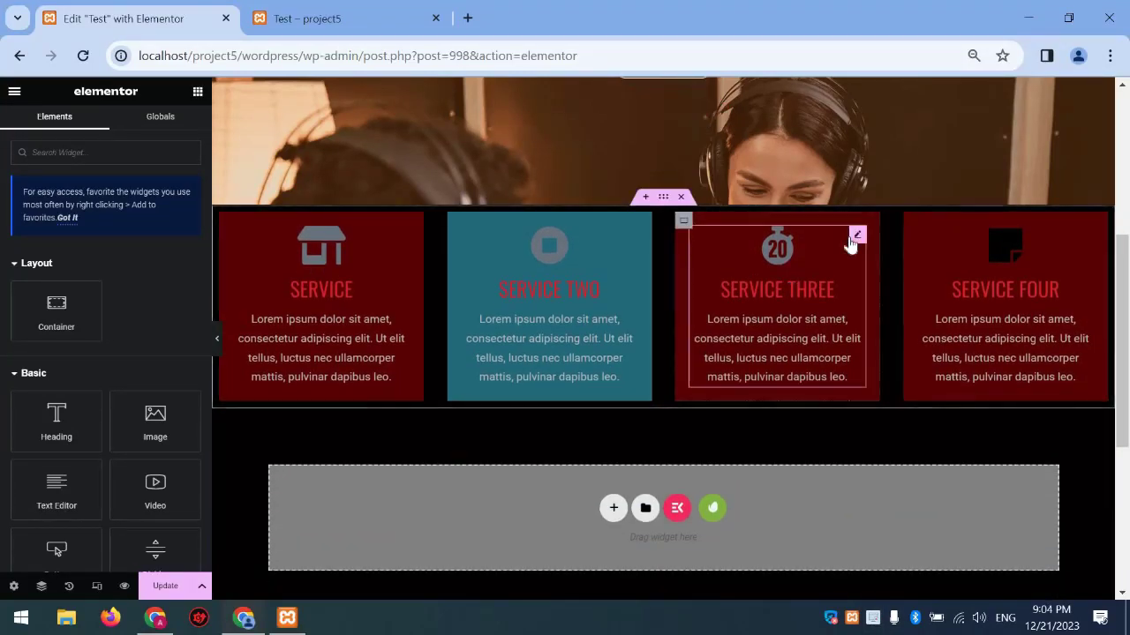
# Colour the first service icon black (#000000), save, and select the Service Three container
pyautogui.click(853, 243)
pyautogui.click(102, 124)
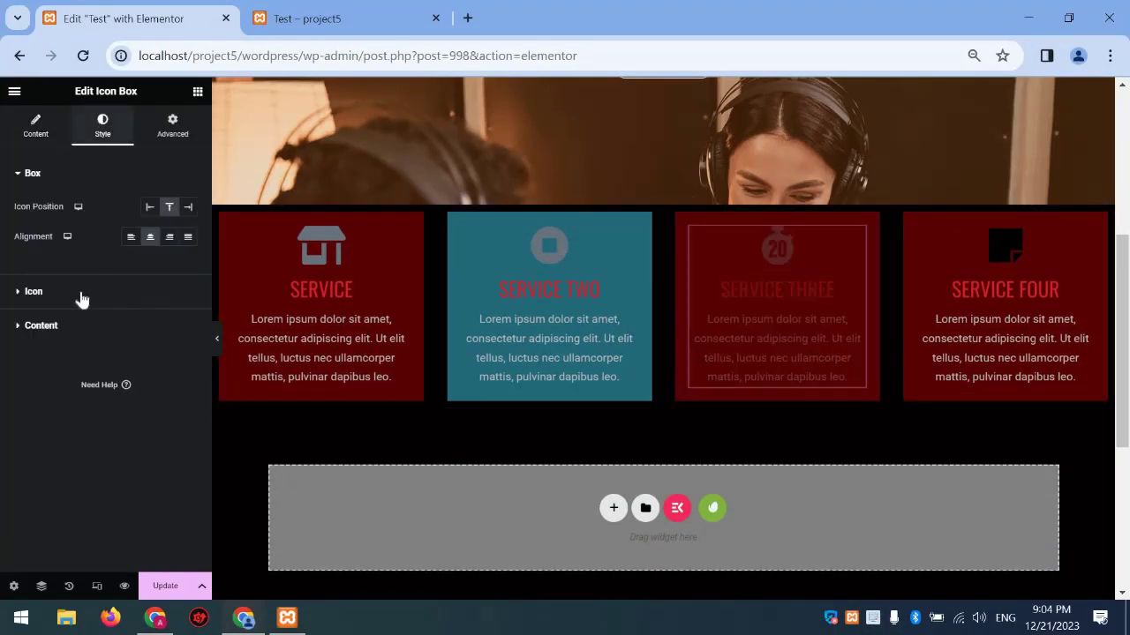
pyautogui.click(79, 294)
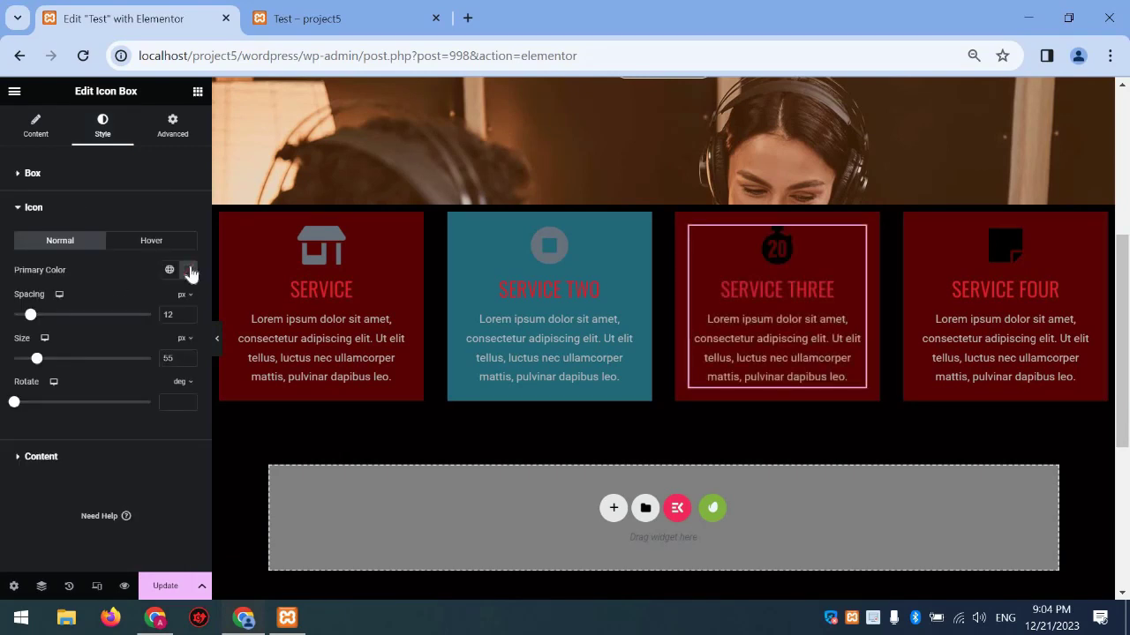
pyautogui.click(633, 234)
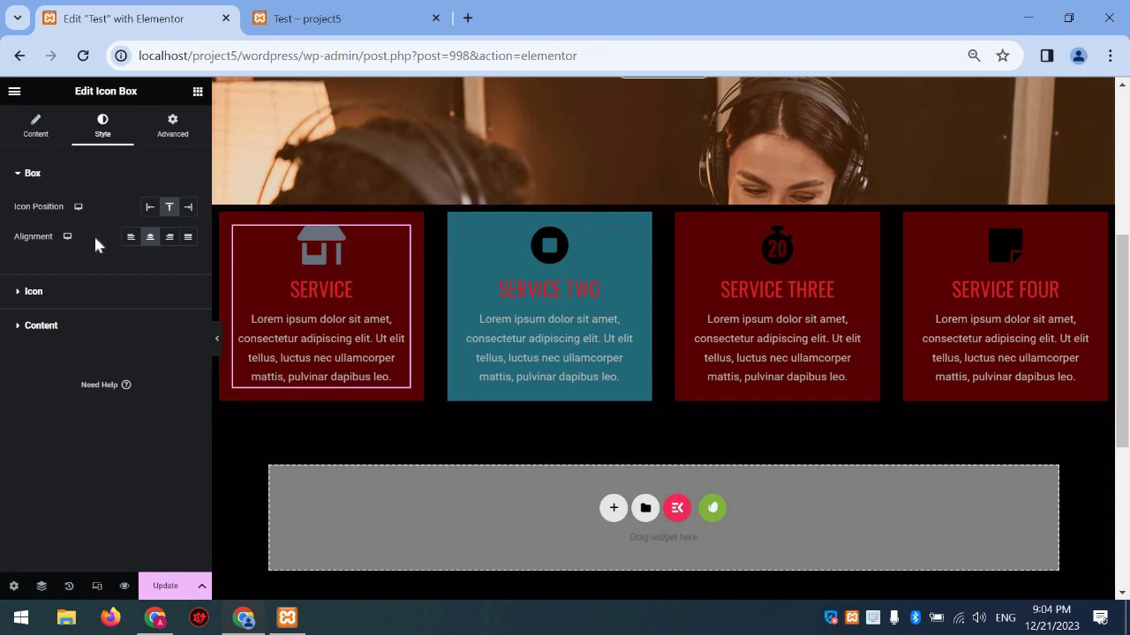
pyautogui.click(87, 293)
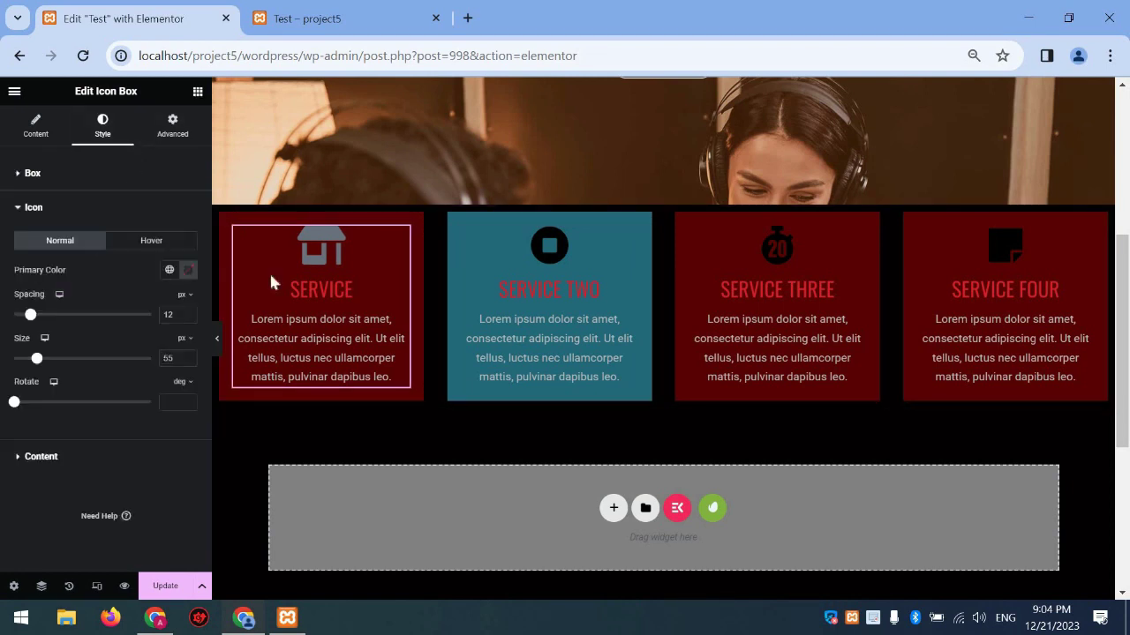
pyautogui.click(188, 269)
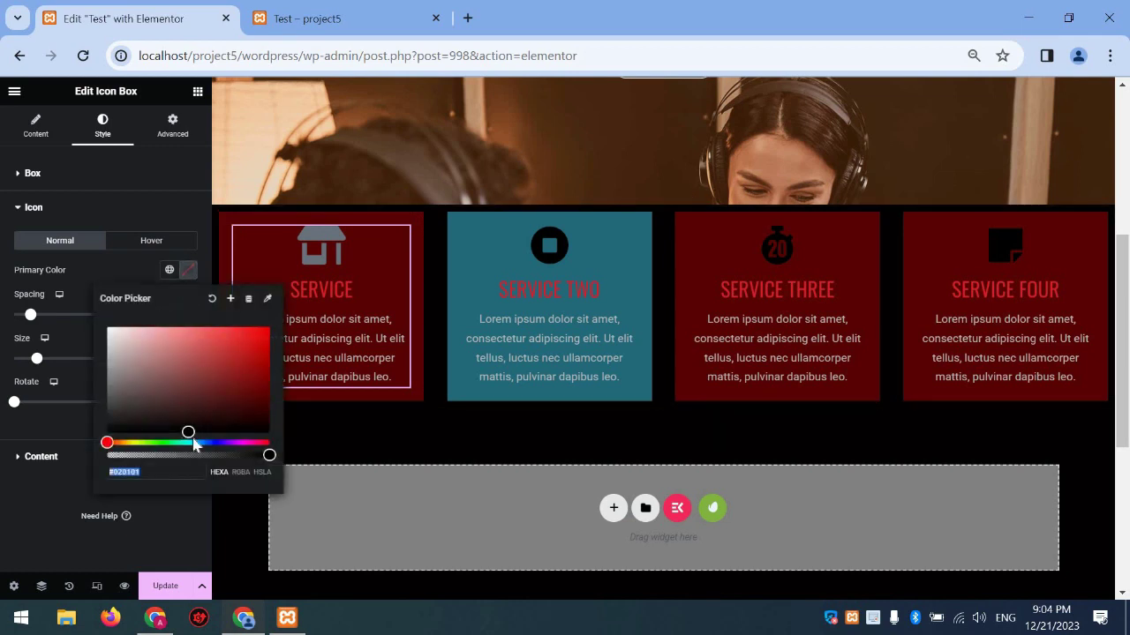
pyautogui.write('#000000')
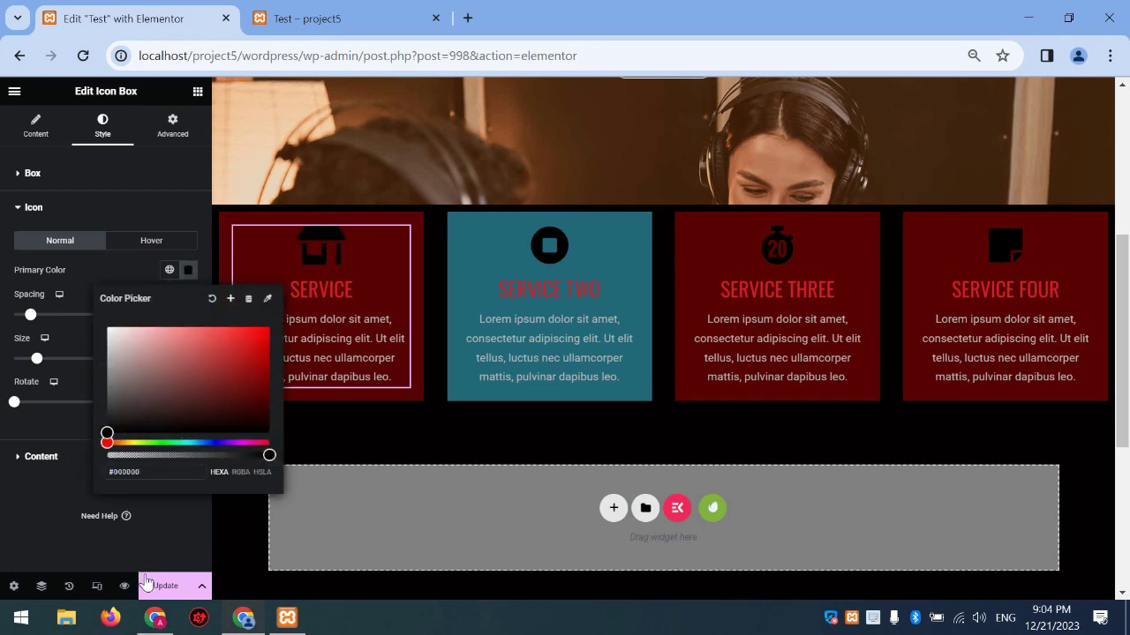
pyautogui.click(146, 585)
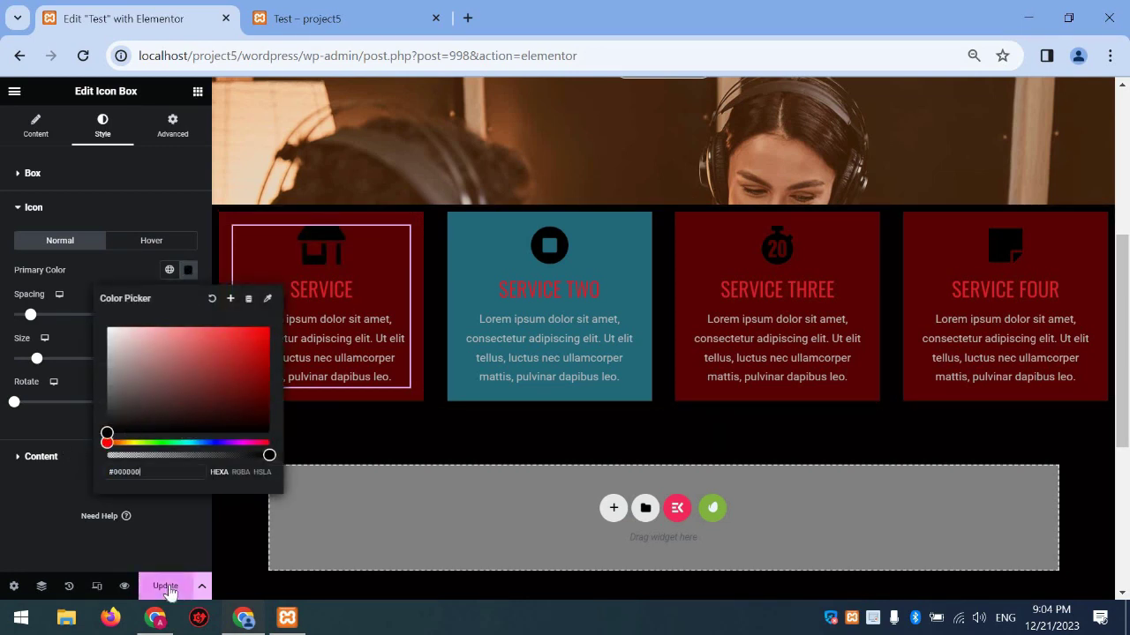
pyautogui.click(682, 221)
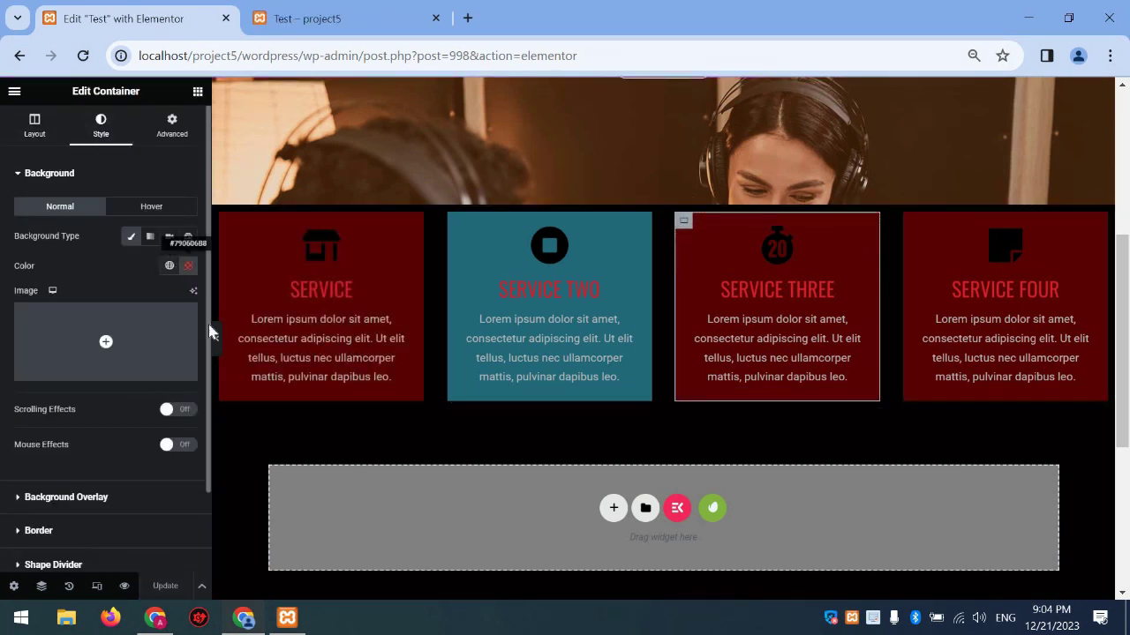
# Make Service Three's background green and Service Four's navy blue (#070679B8), then save
pyautogui.click(188, 264)
pyautogui.moveTo(126, 443); pyautogui.dragTo(163, 444)
pyautogui.click(960, 251)
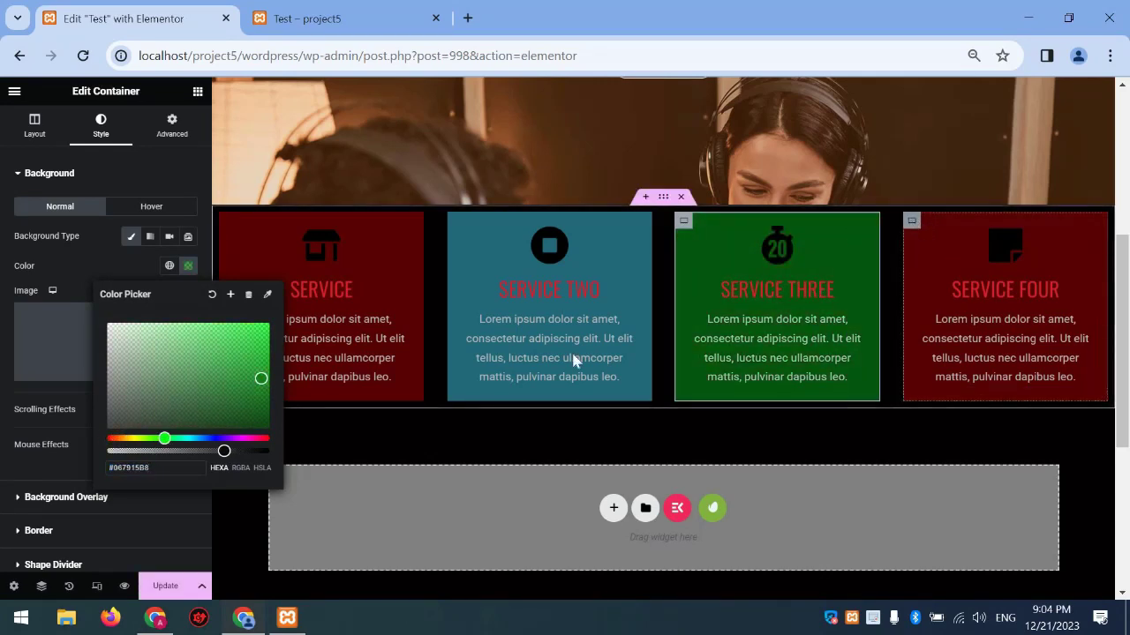
pyautogui.click(101, 140)
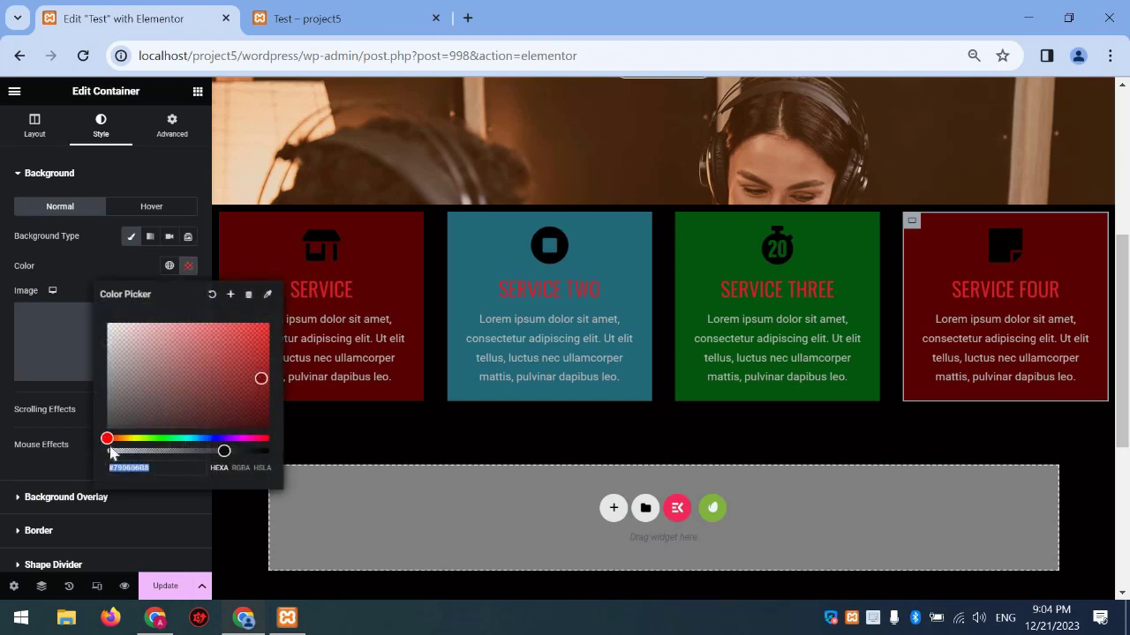
pyautogui.moveTo(109, 439); pyautogui.dragTo(262, 441)
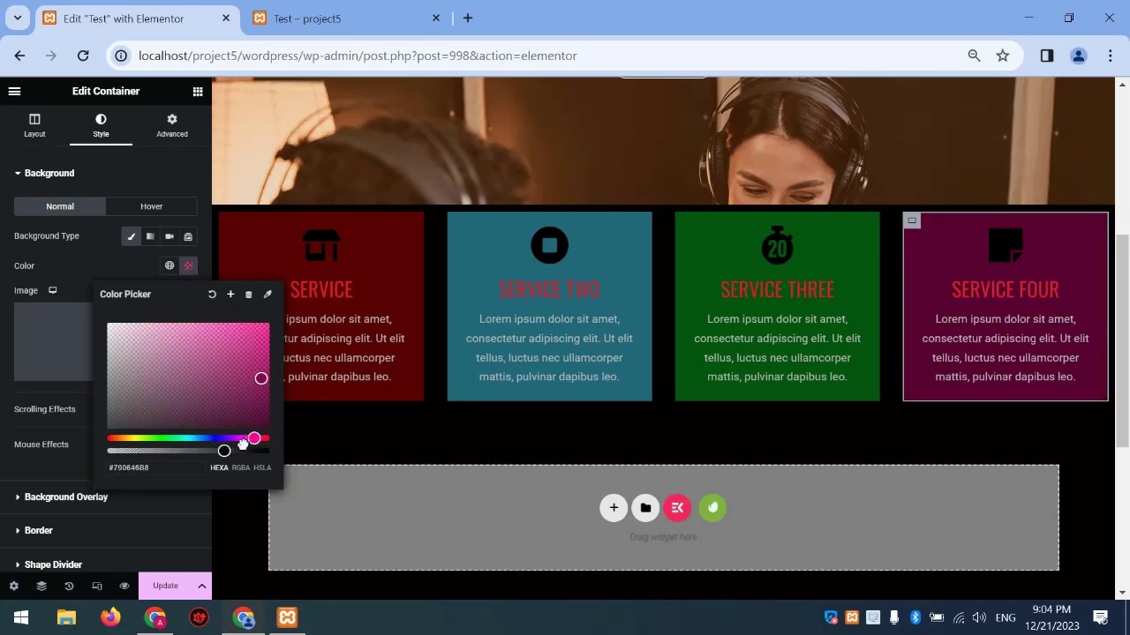
pyautogui.moveTo(223, 444); pyautogui.dragTo(214, 439)
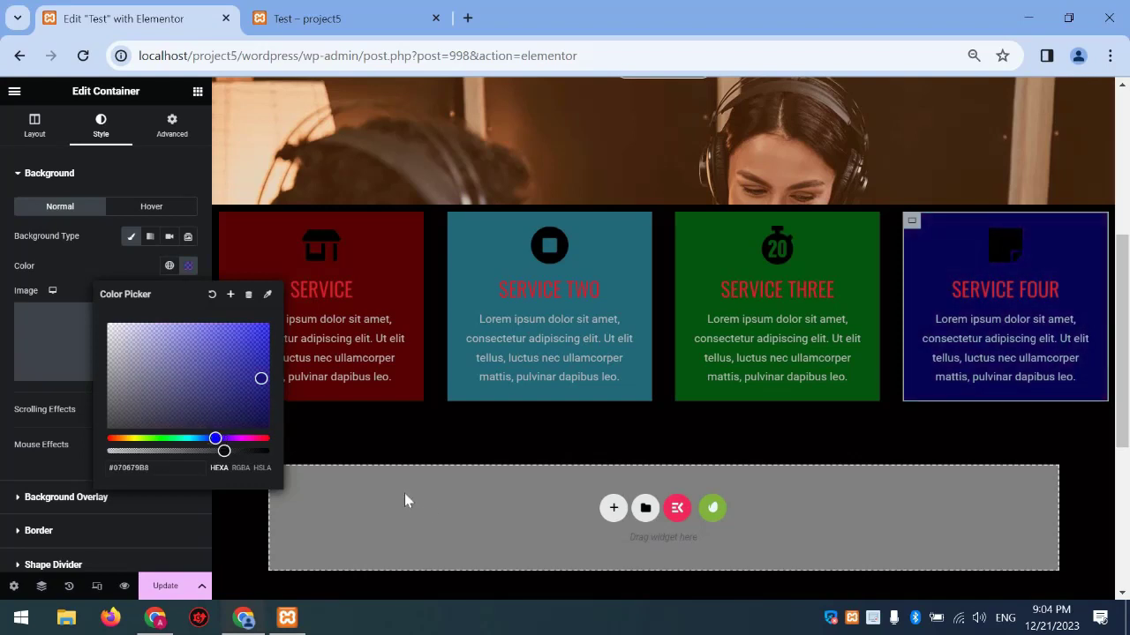
pyautogui.click(173, 587)
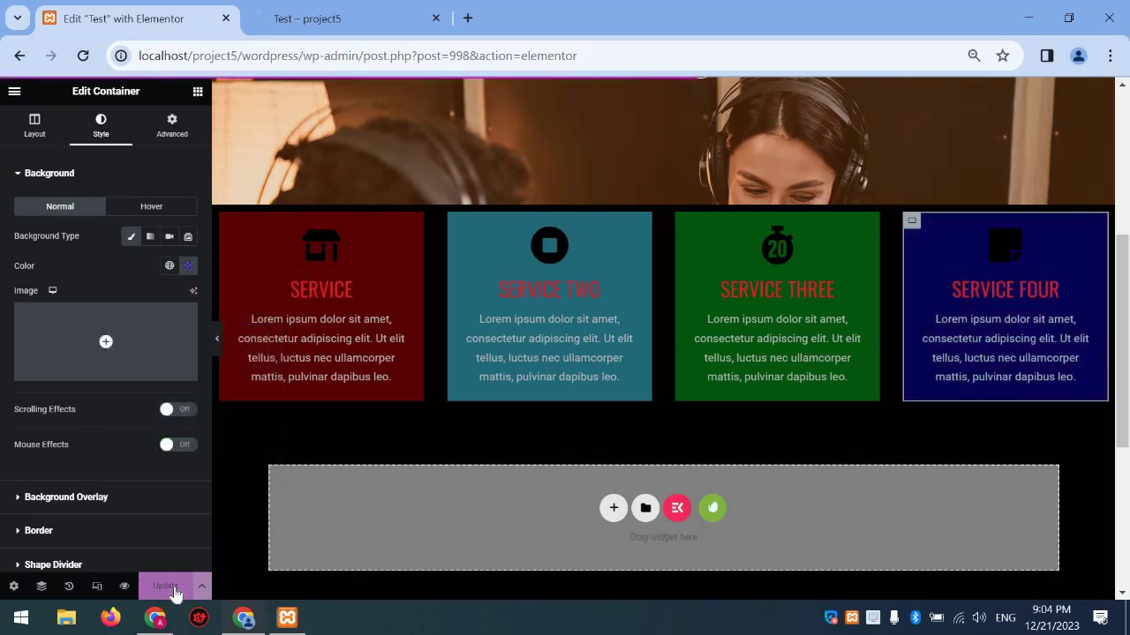
# Add a new two-column section below the service boxes
pyautogui.scroll(4, 567, 270)
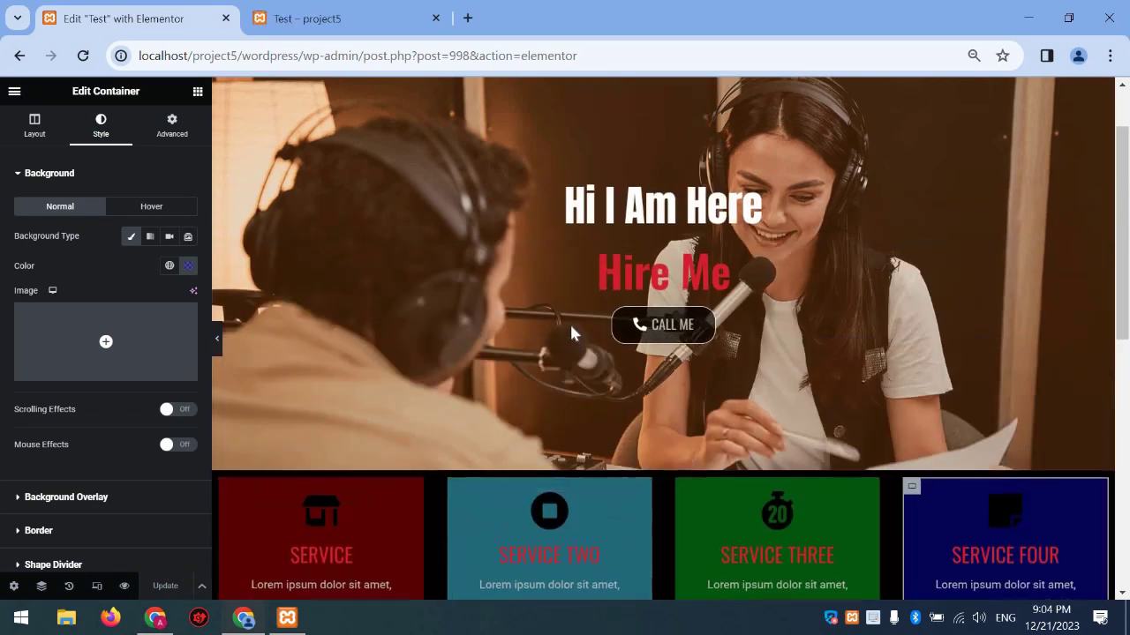
pyautogui.scroll(-4, 620, 511)
pyautogui.click(615, 510)
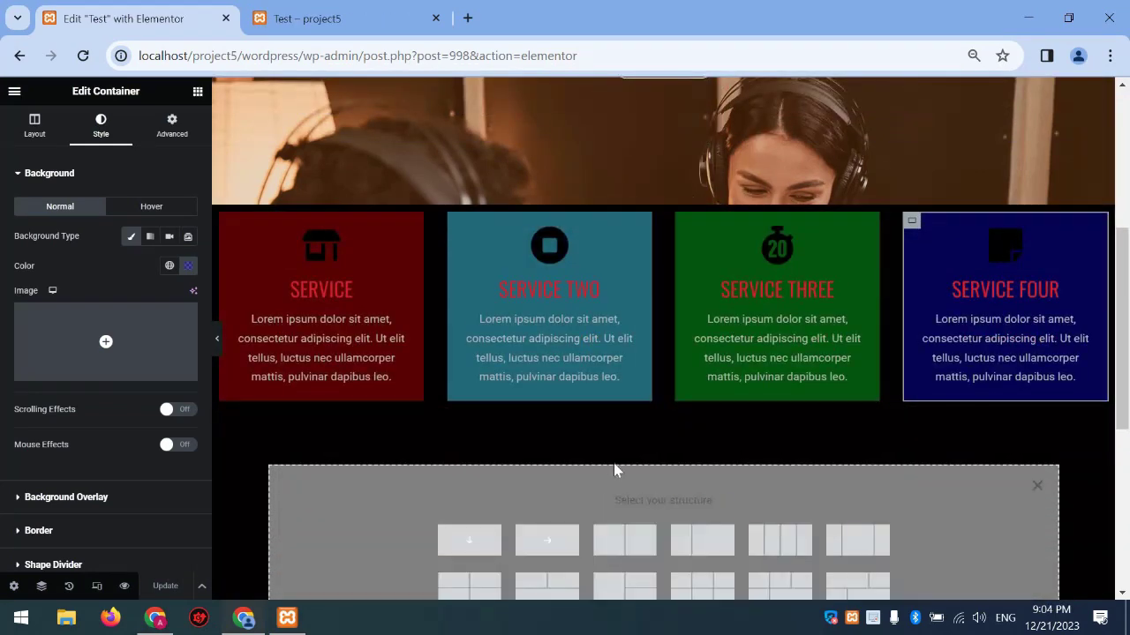
pyautogui.scroll(-1, 615, 444)
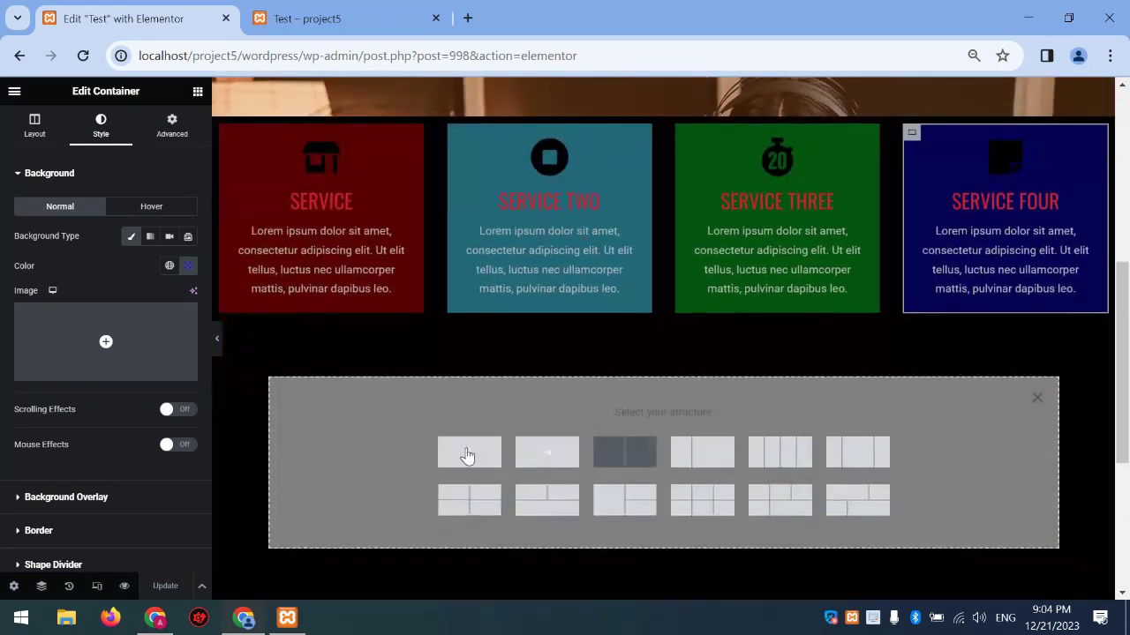
pyautogui.click(644, 453)
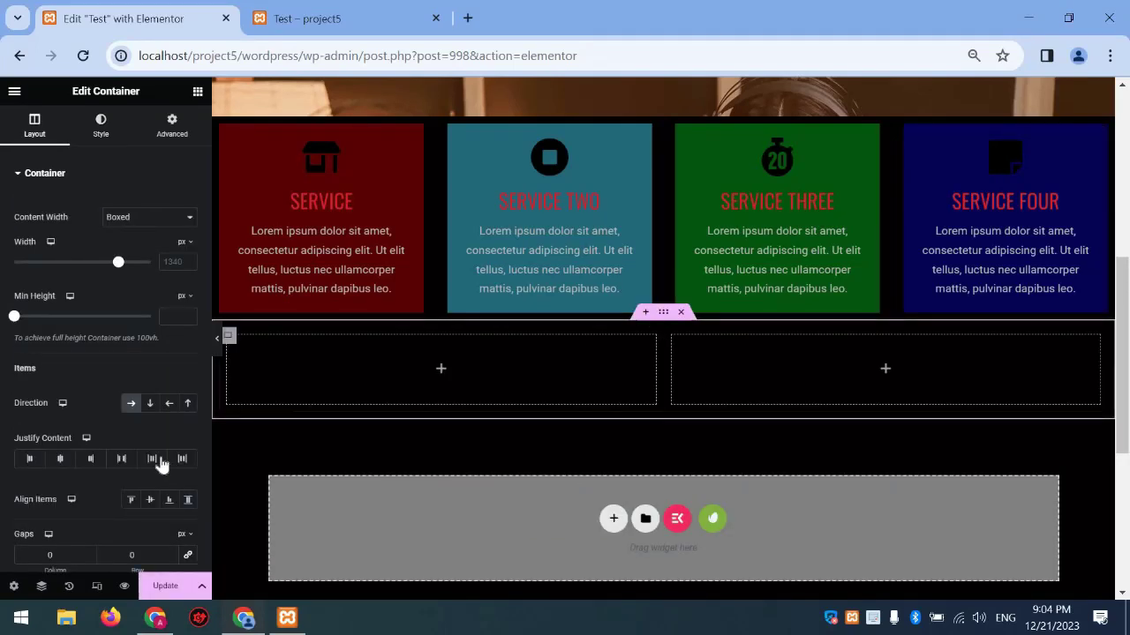
# Place a Google Maps widget showing the London Eye in the right column
pyautogui.click(198, 92)
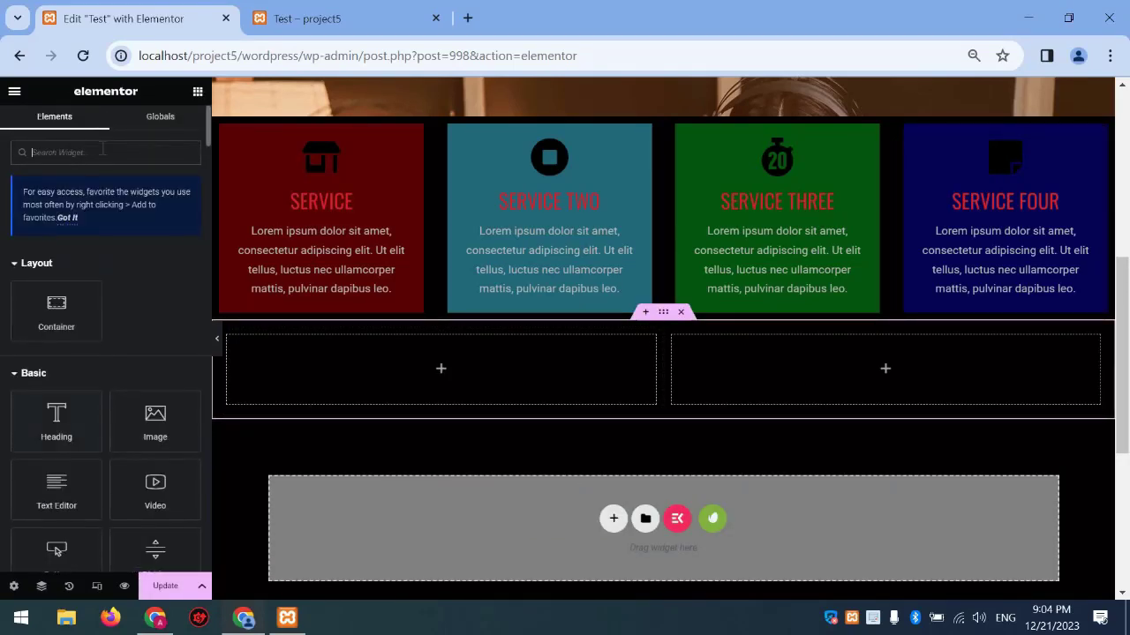
pyautogui.write('googl')
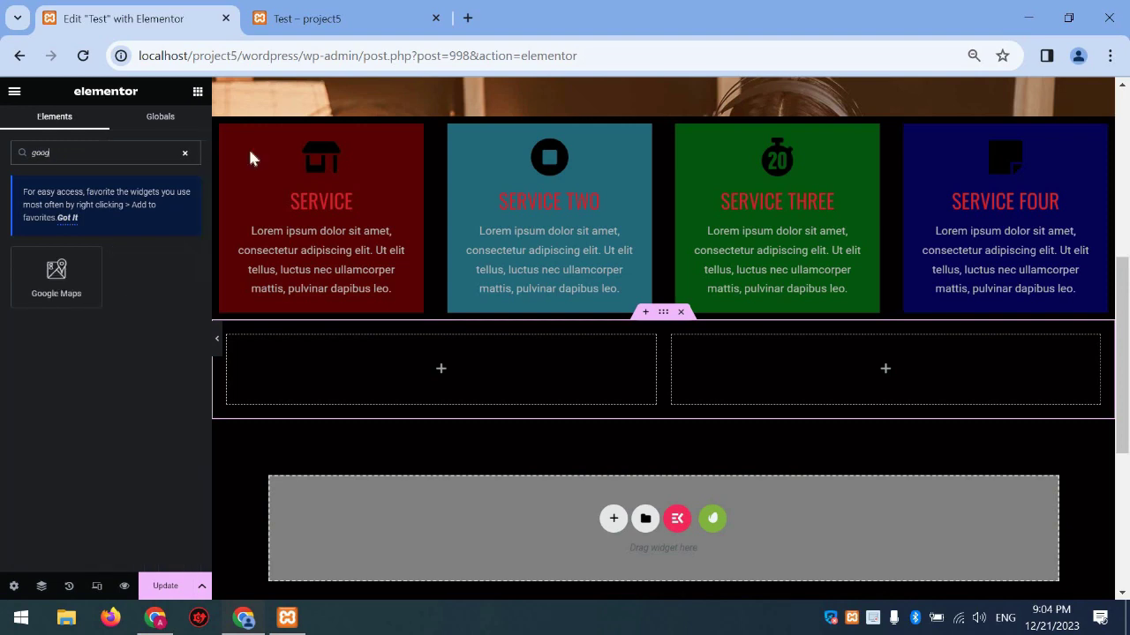
pyautogui.moveTo(55, 274); pyautogui.dragTo(824, 358)
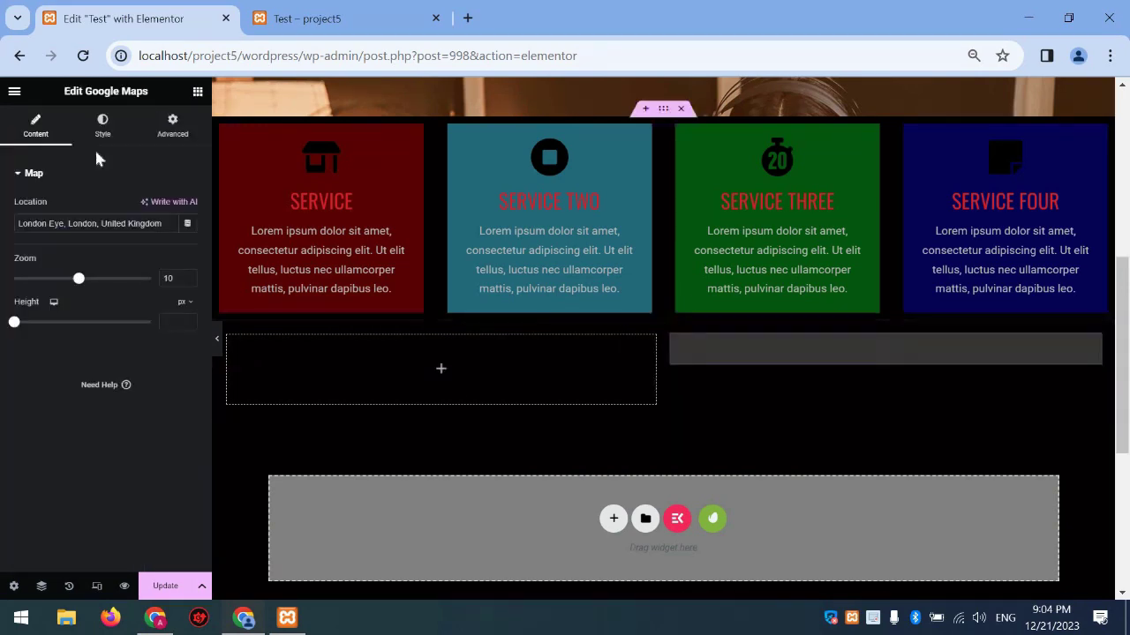
pyautogui.scroll(-15, 83, 282)
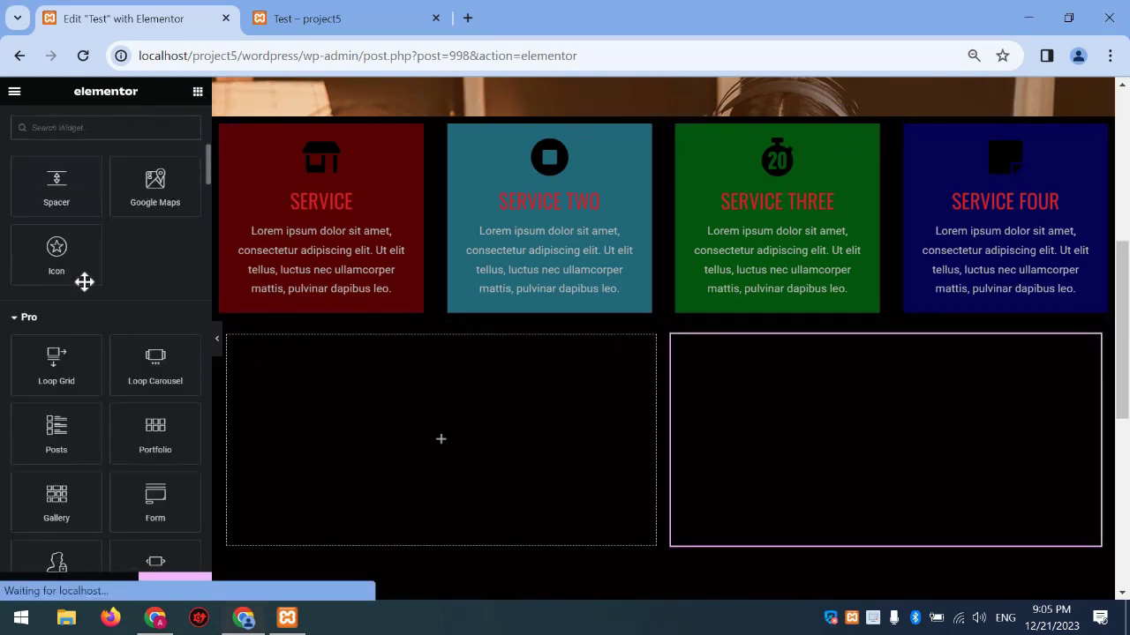
pyautogui.scroll(-15, 87, 293)
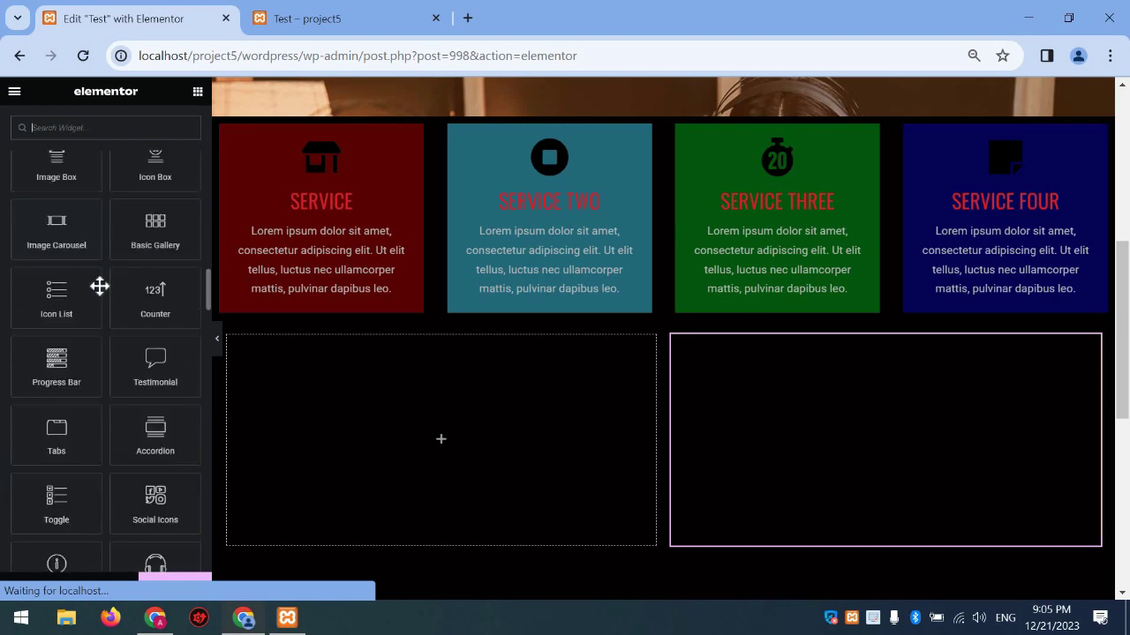
pyautogui.scroll(-5, 103, 293)
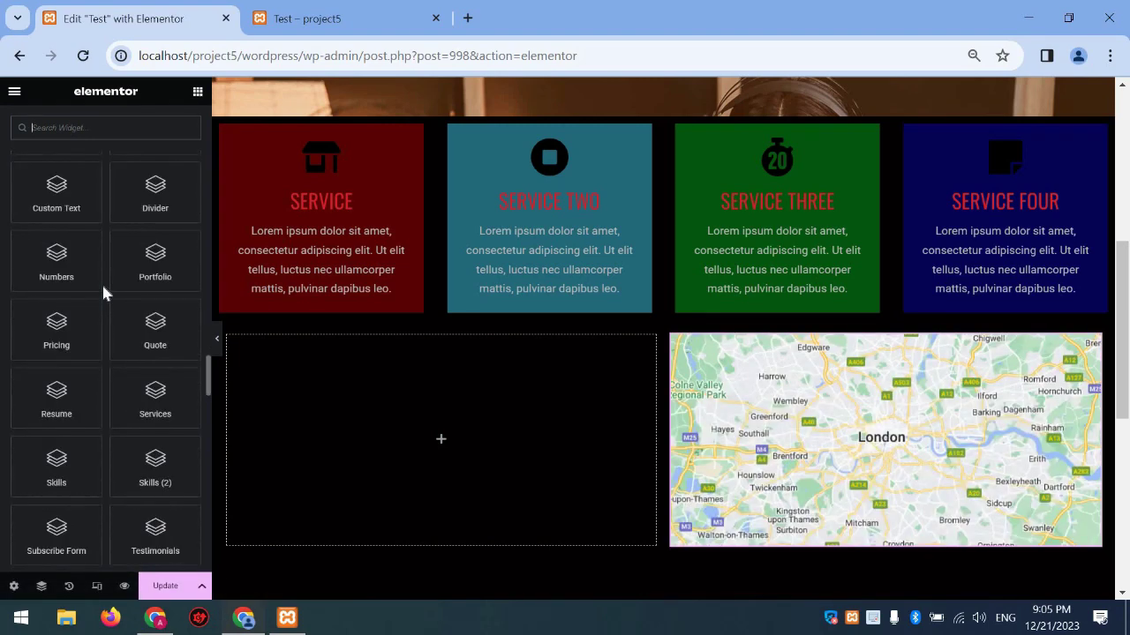
pyautogui.scroll(20, 95, 298)
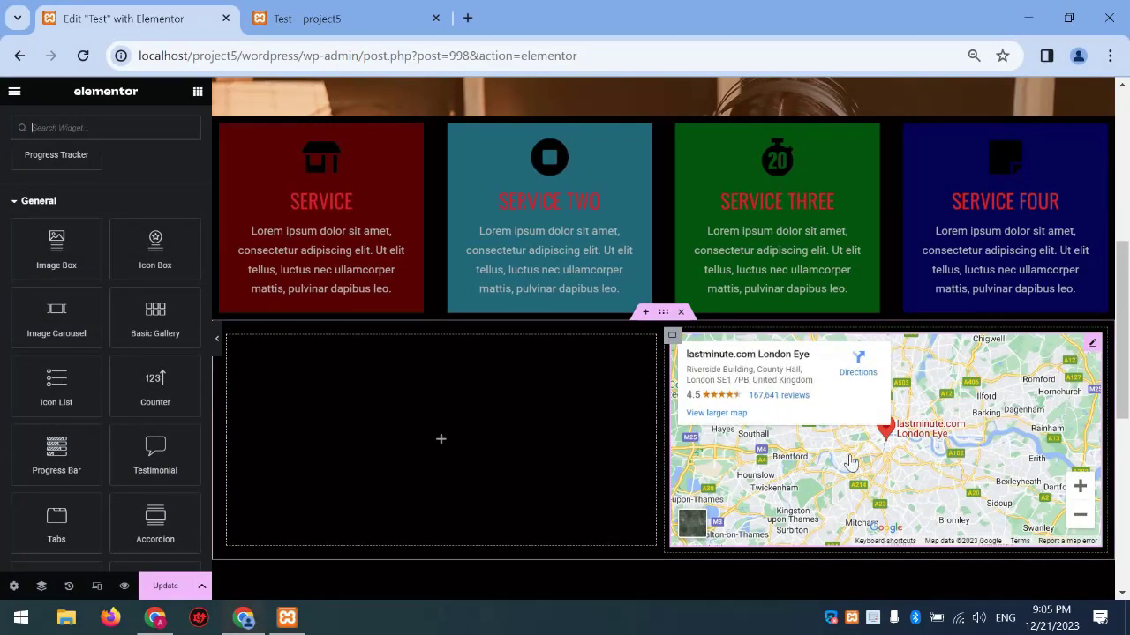
pyautogui.scroll(-10, 133, 207)
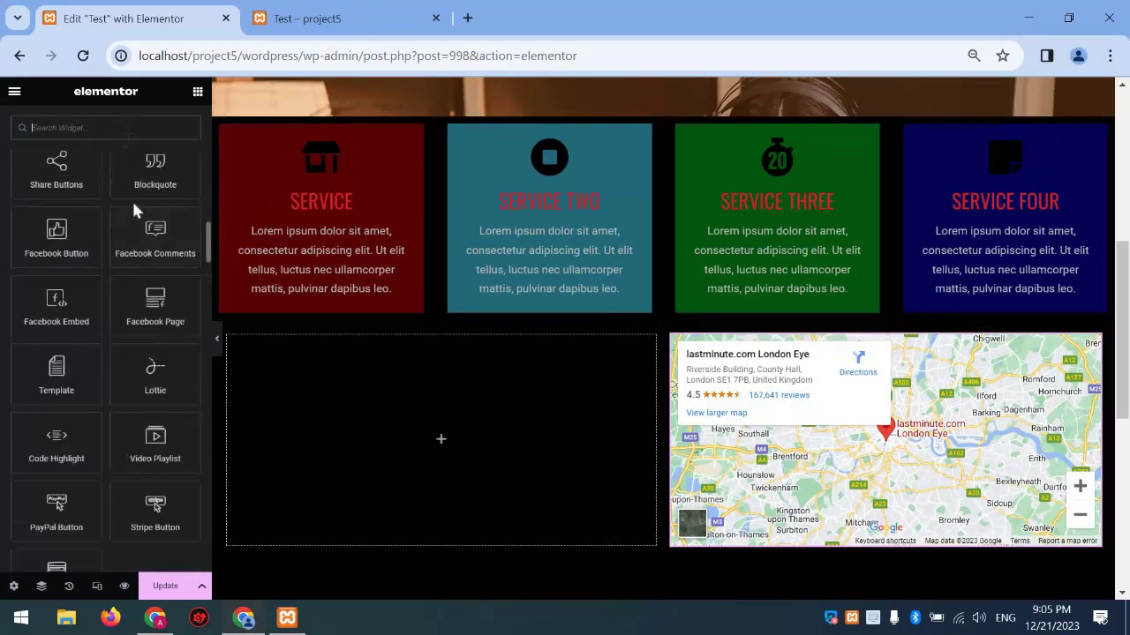
pyautogui.scroll(1, 132, 204)
pyautogui.scroll(4, 131, 204)
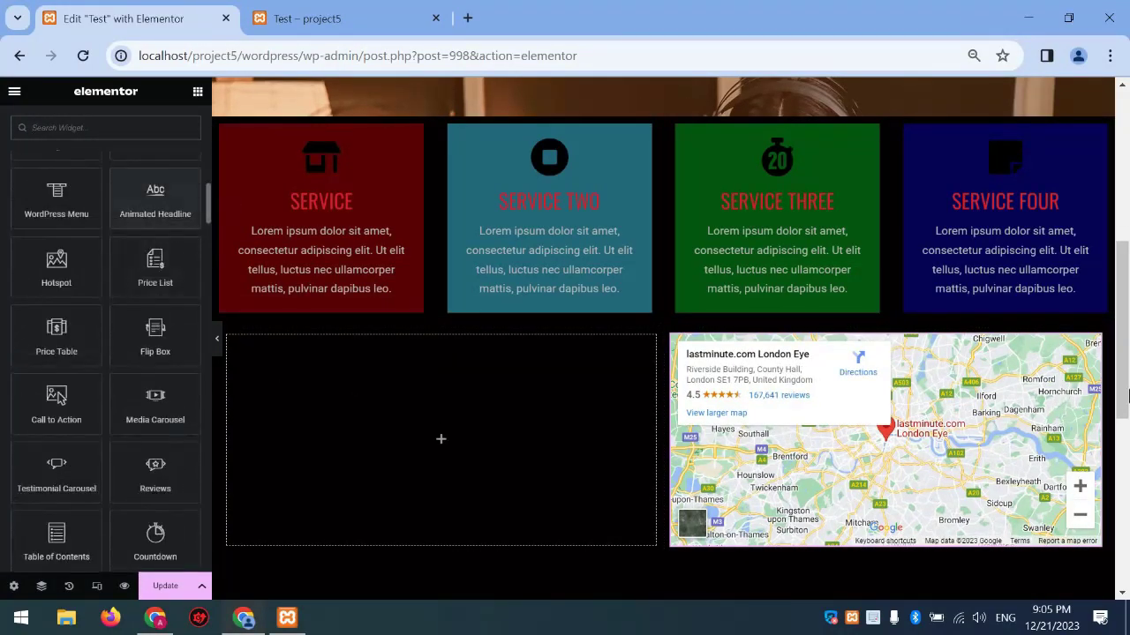
# Set the map's zoom to 13 and its height to 53 vh
pyautogui.click(1092, 343)
pyautogui.moveTo(86, 282); pyautogui.dragTo(99, 283)
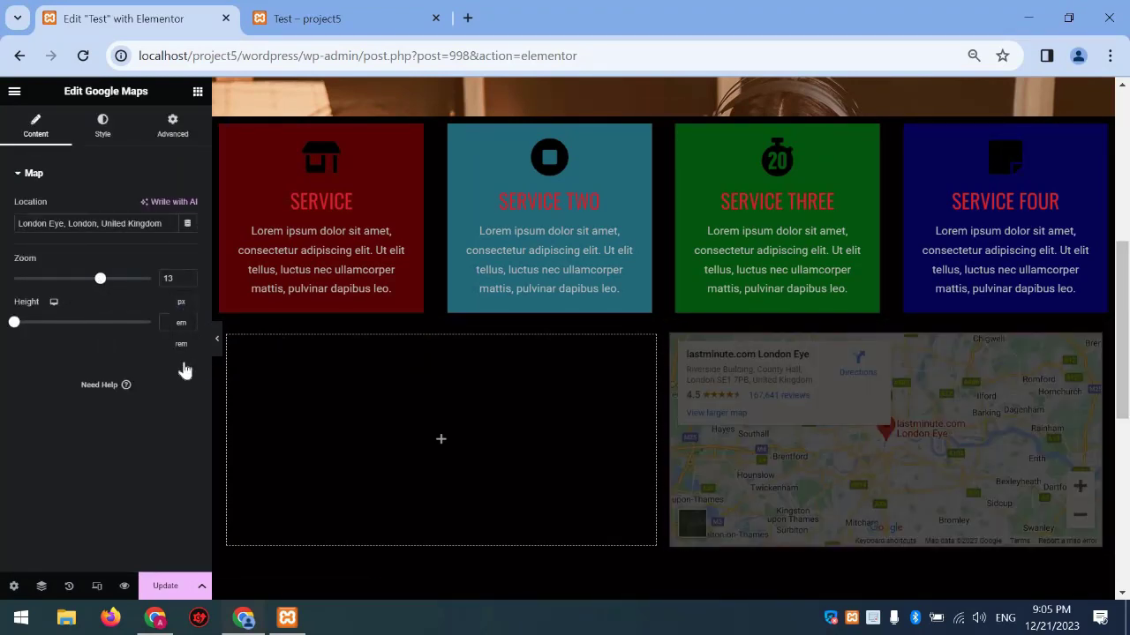
pyautogui.click(183, 365)
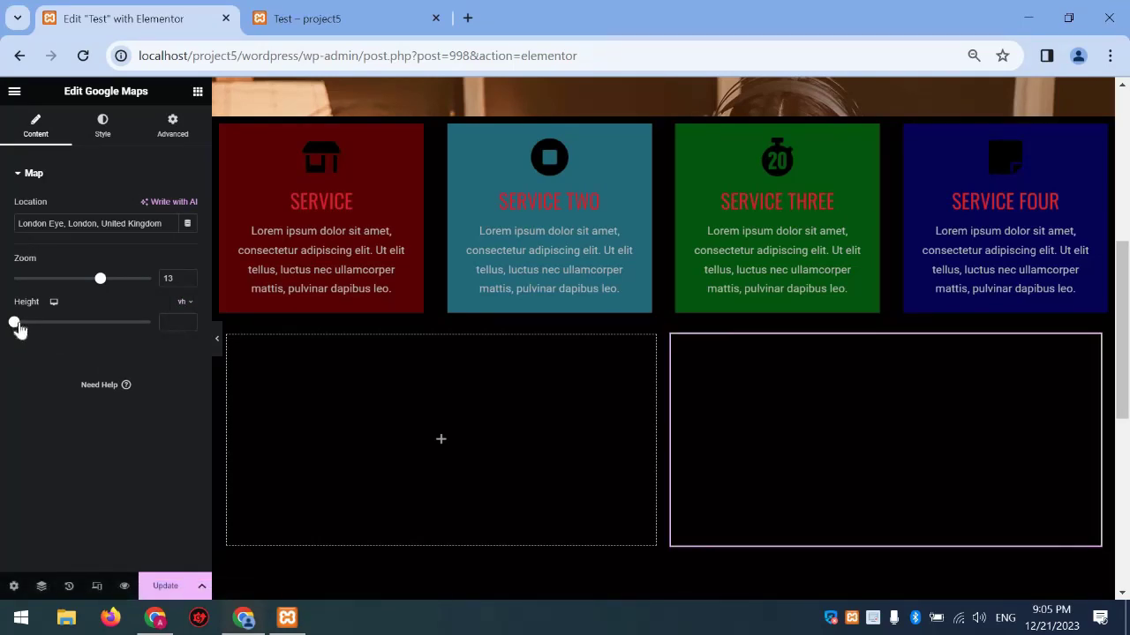
pyautogui.moveTo(38, 330); pyautogui.dragTo(92, 332)
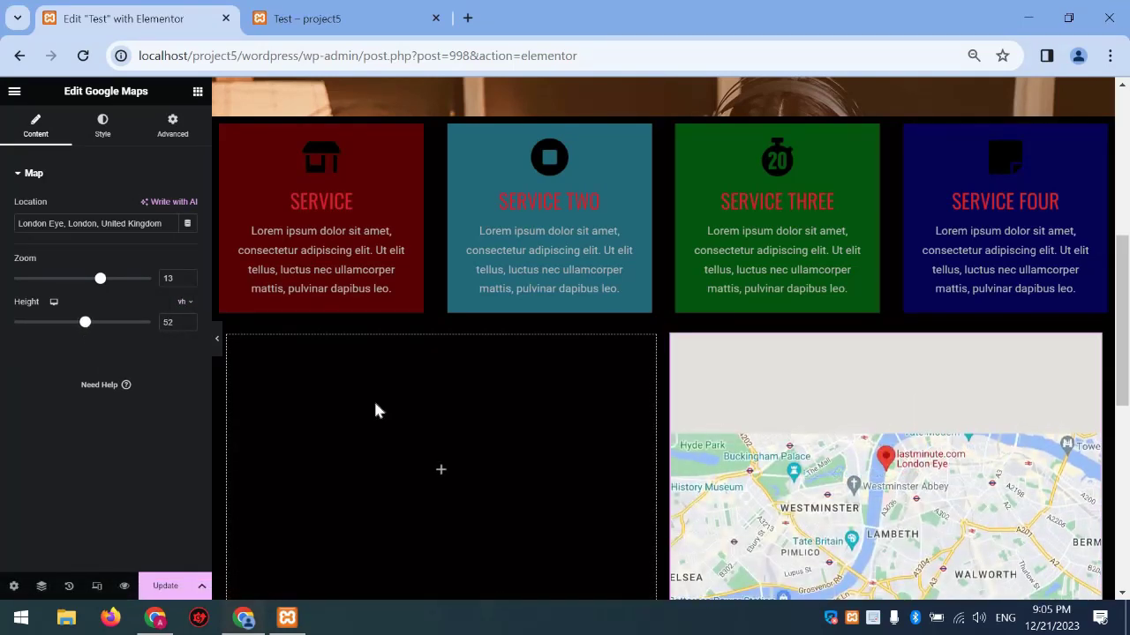
# Select the map's location text and start retyping it as 'lebanon'
pyautogui.click(106, 126)
pyautogui.click(44, 128)
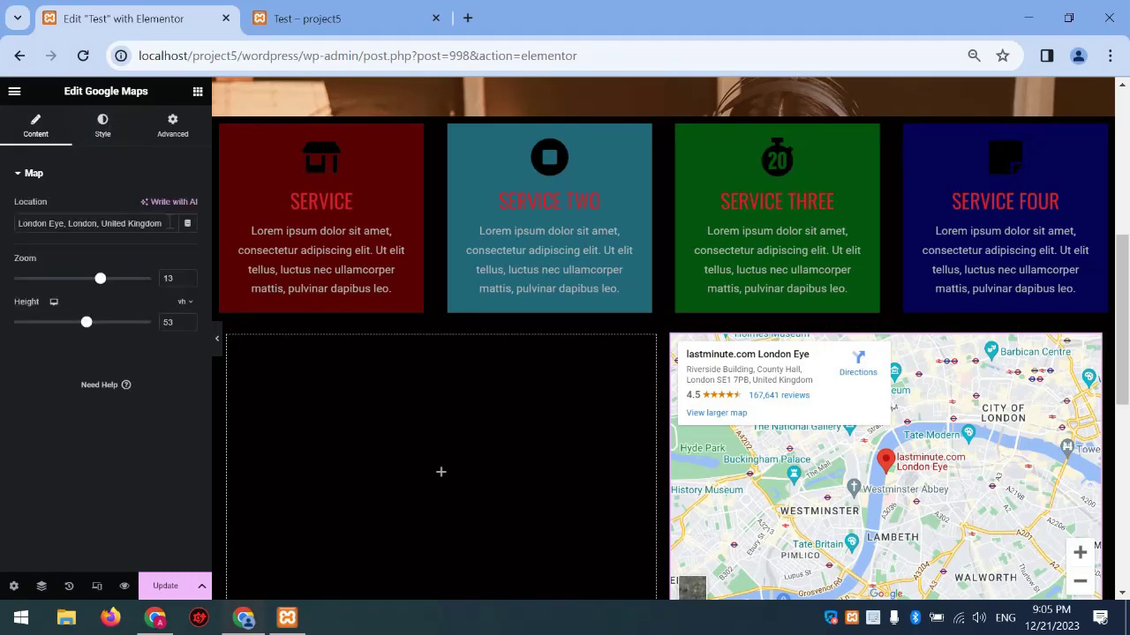
pyautogui.hotkey('ctrl', 'a')
pyautogui.write('lo')
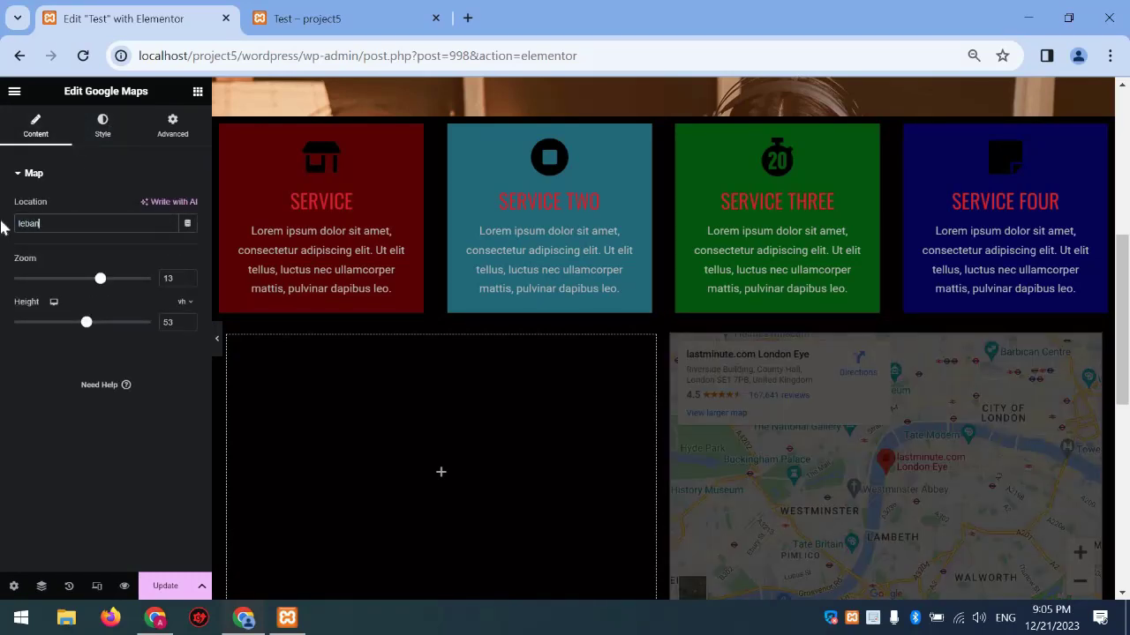
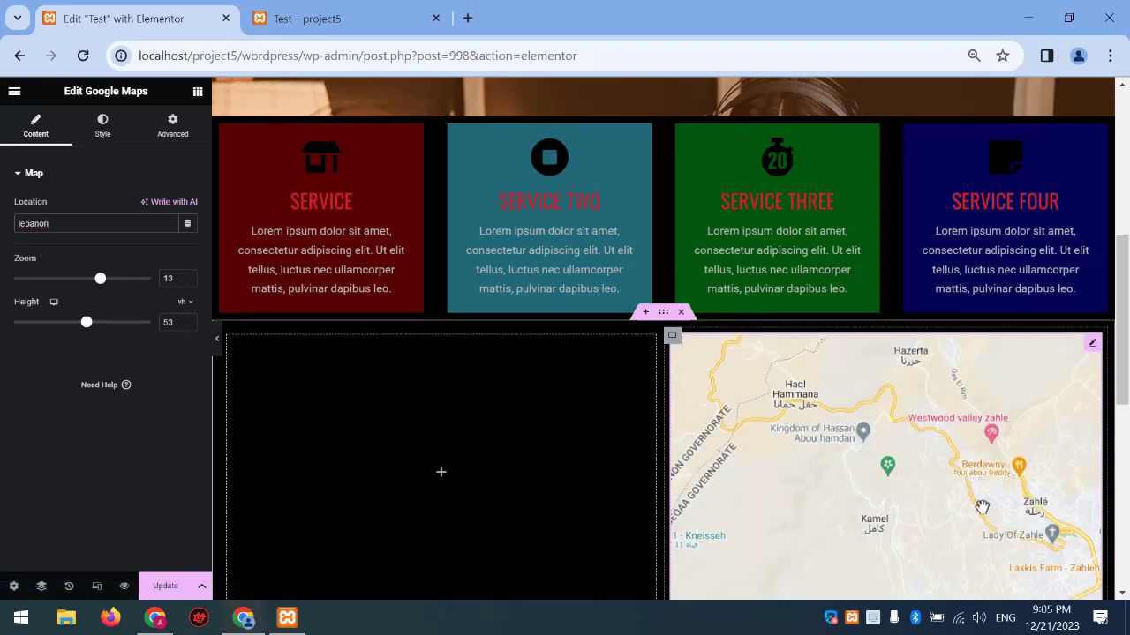
# Lower the Google Map's CSS filters to brightness 85 and contrast 87
pyautogui.click(102, 126)
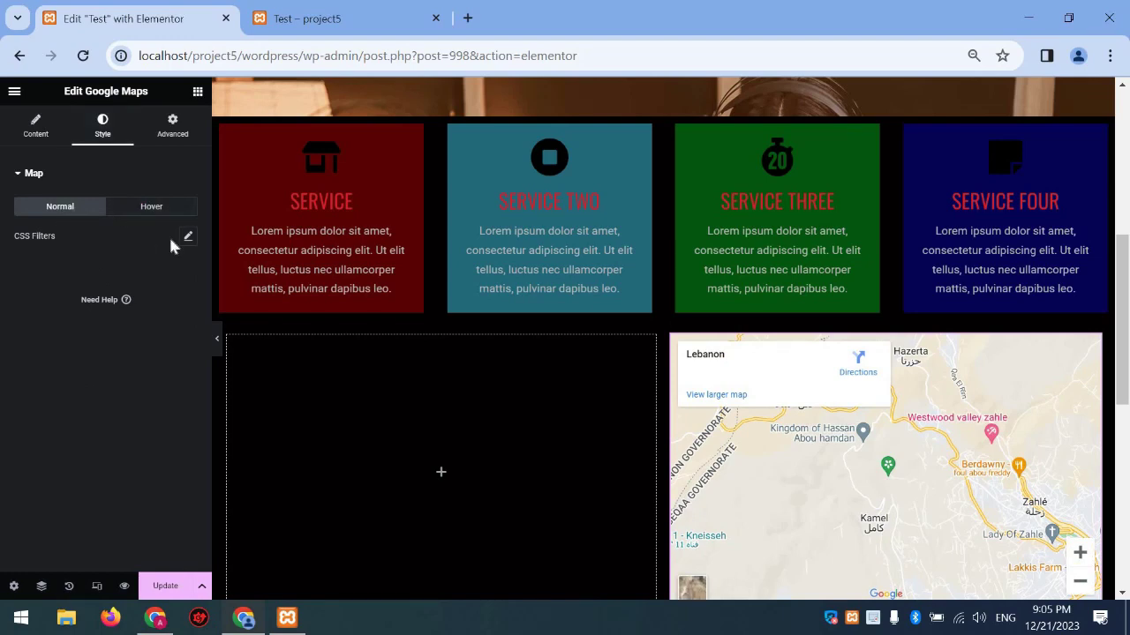
pyautogui.click(187, 236)
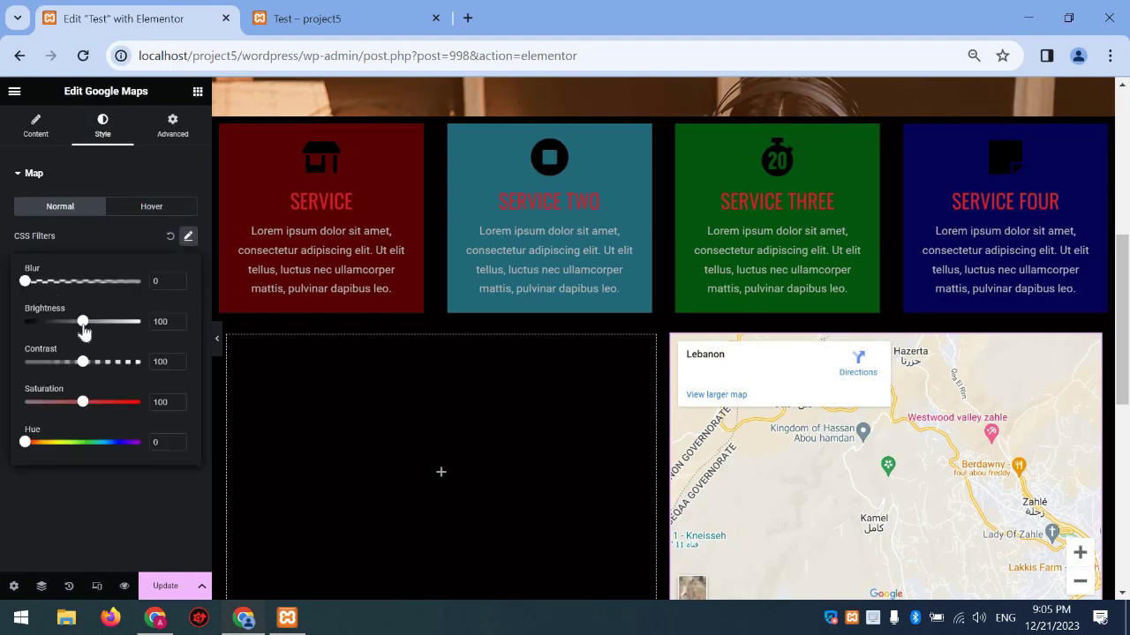
pyautogui.click(59, 325)
pyautogui.click(99, 325)
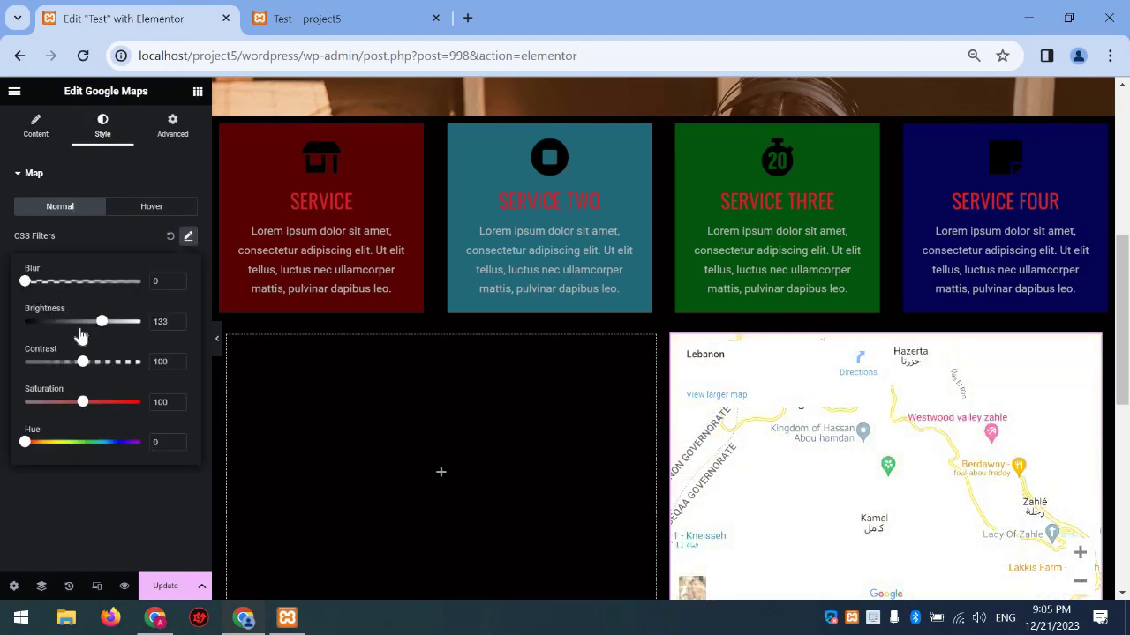
pyautogui.click(74, 323)
pyautogui.click(75, 363)
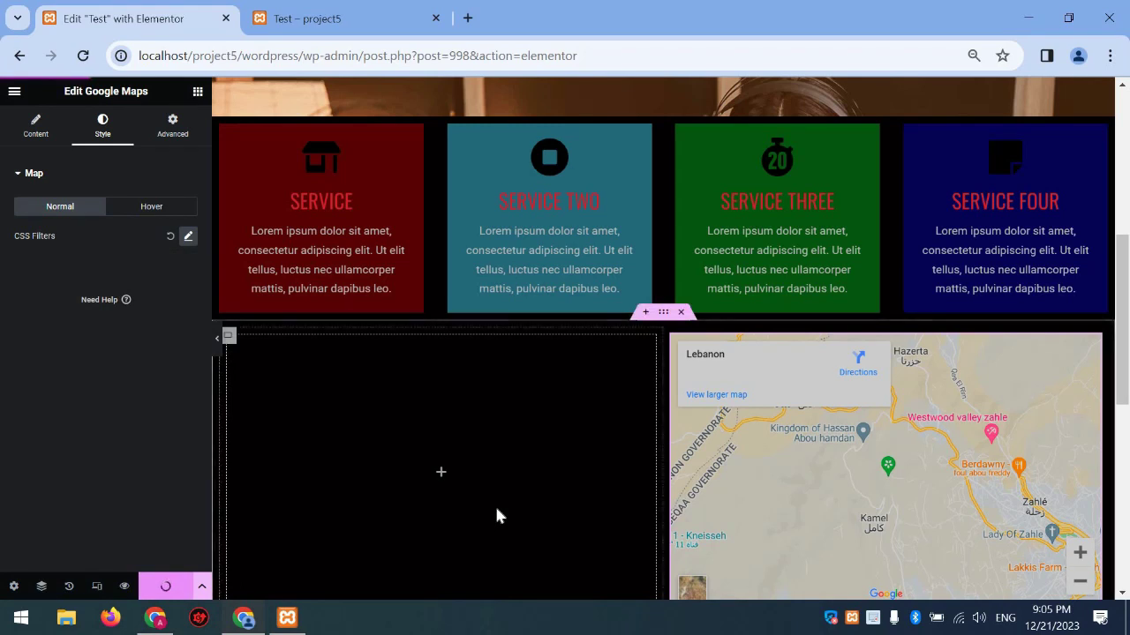
pyautogui.scroll(-1, 496, 516)
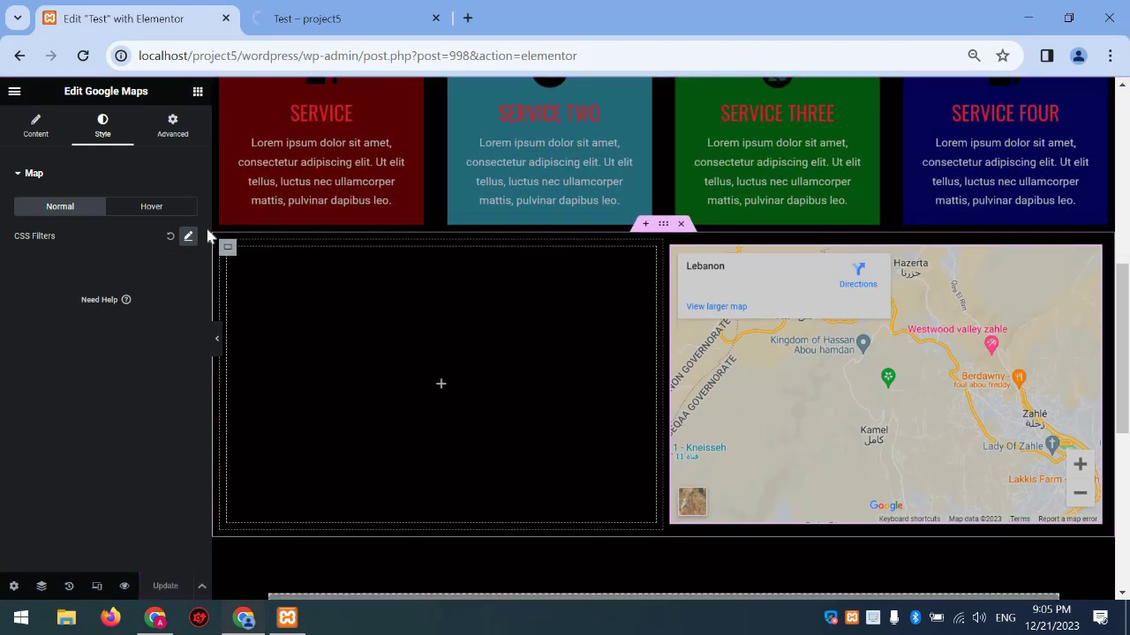
# Search 'icon l' and drop an Icon List widget into the empty column beside the map
pyautogui.click(198, 91)
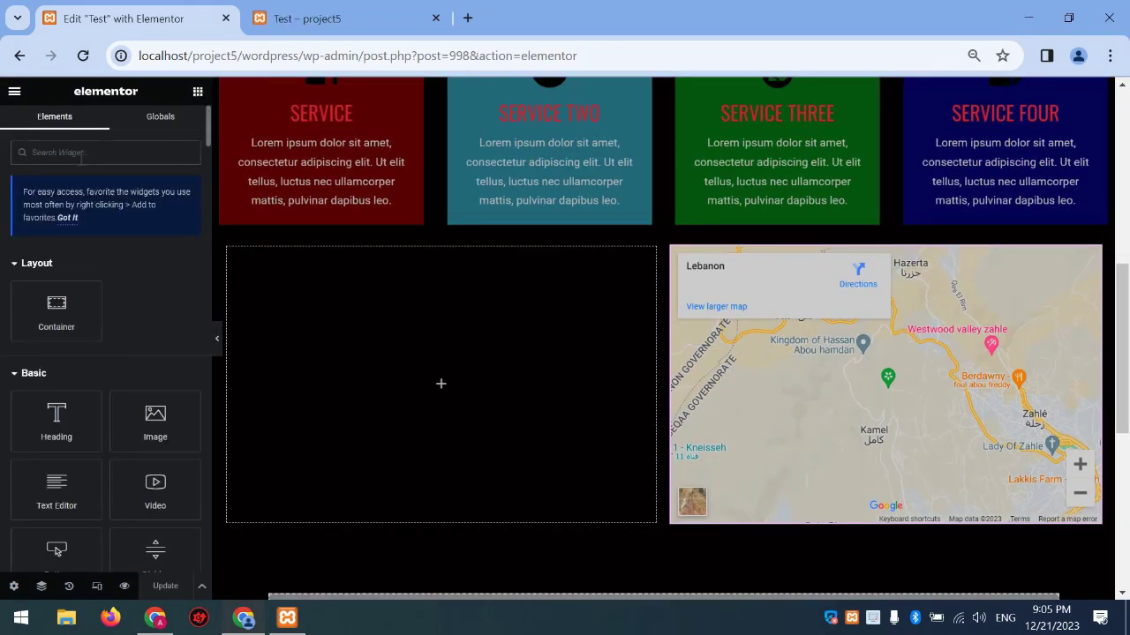
pyautogui.write('socia')
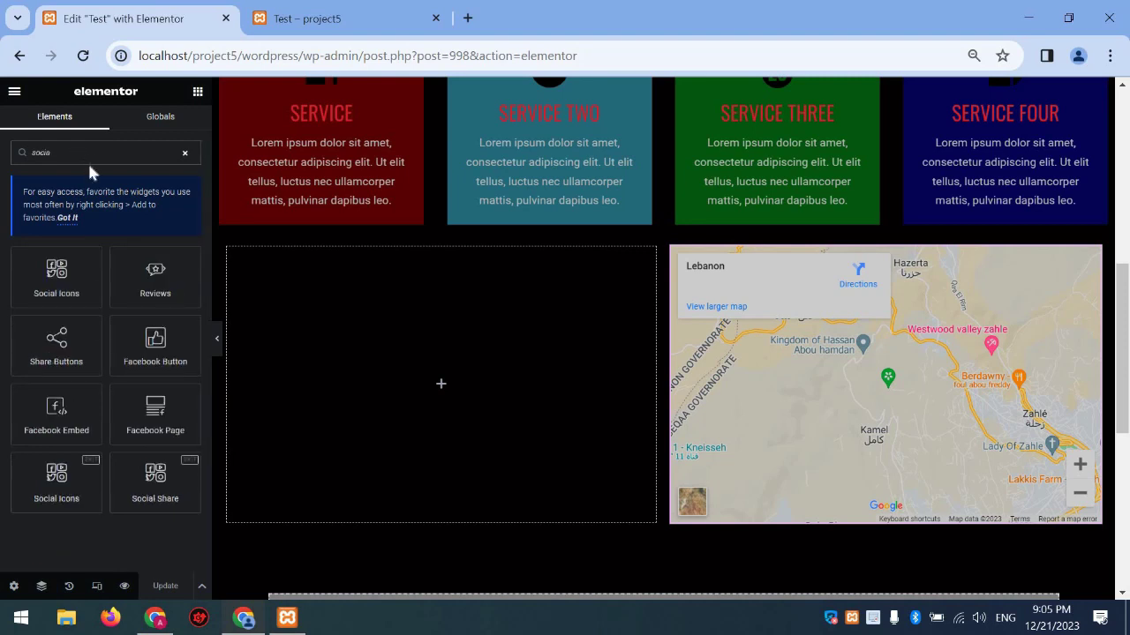
pyautogui.press('BackSpace')
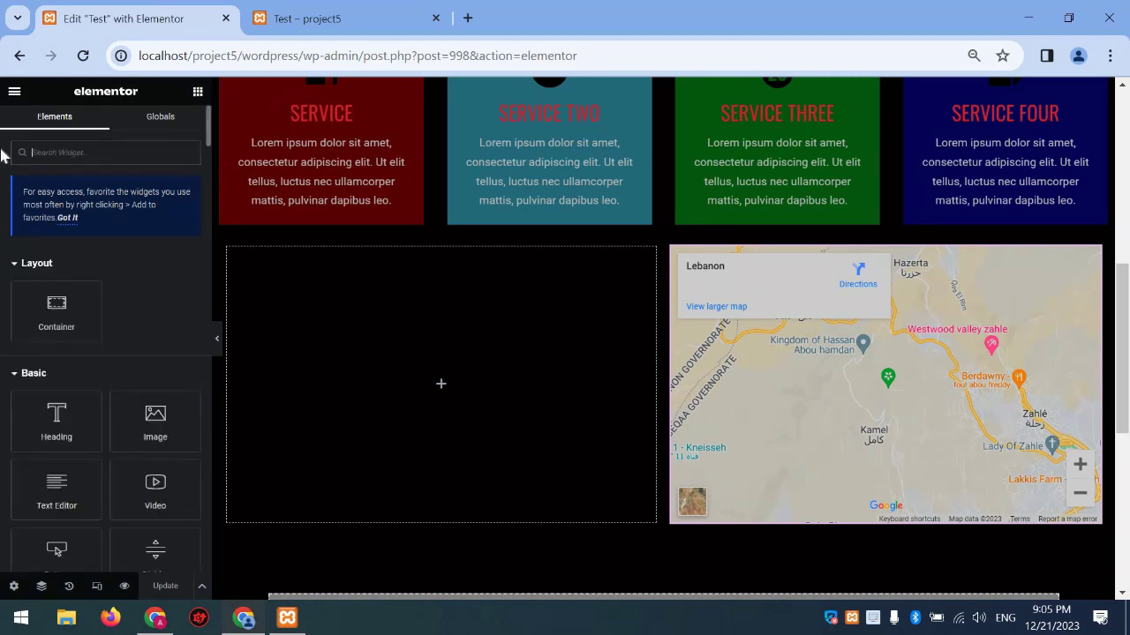
pyautogui.write('icon list')
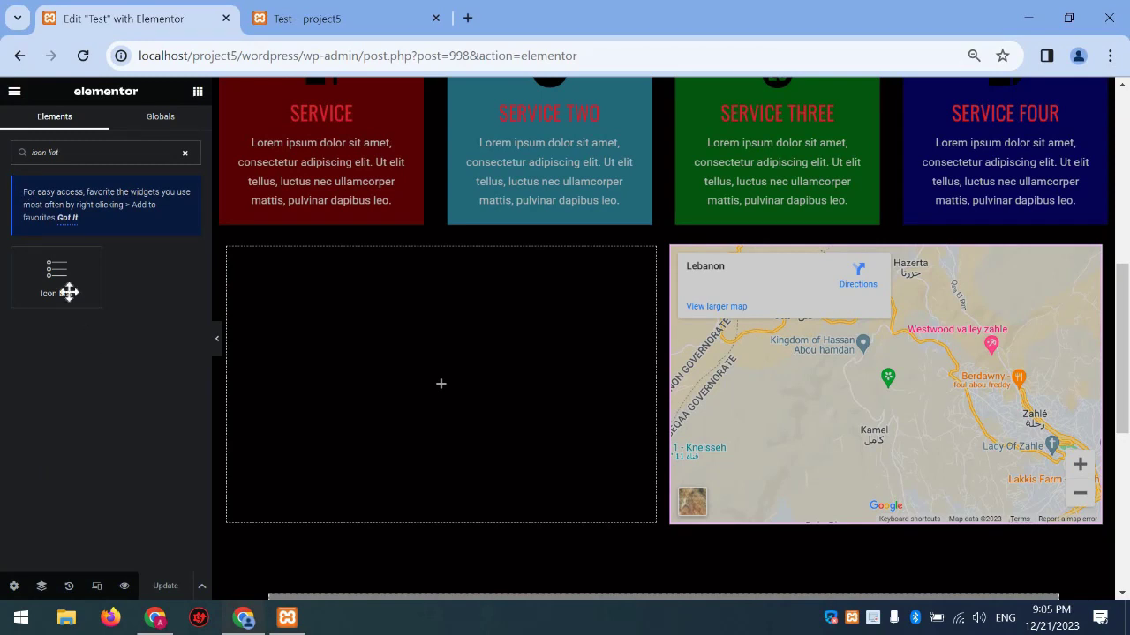
pyautogui.moveTo(69, 292); pyautogui.dragTo(441, 371)
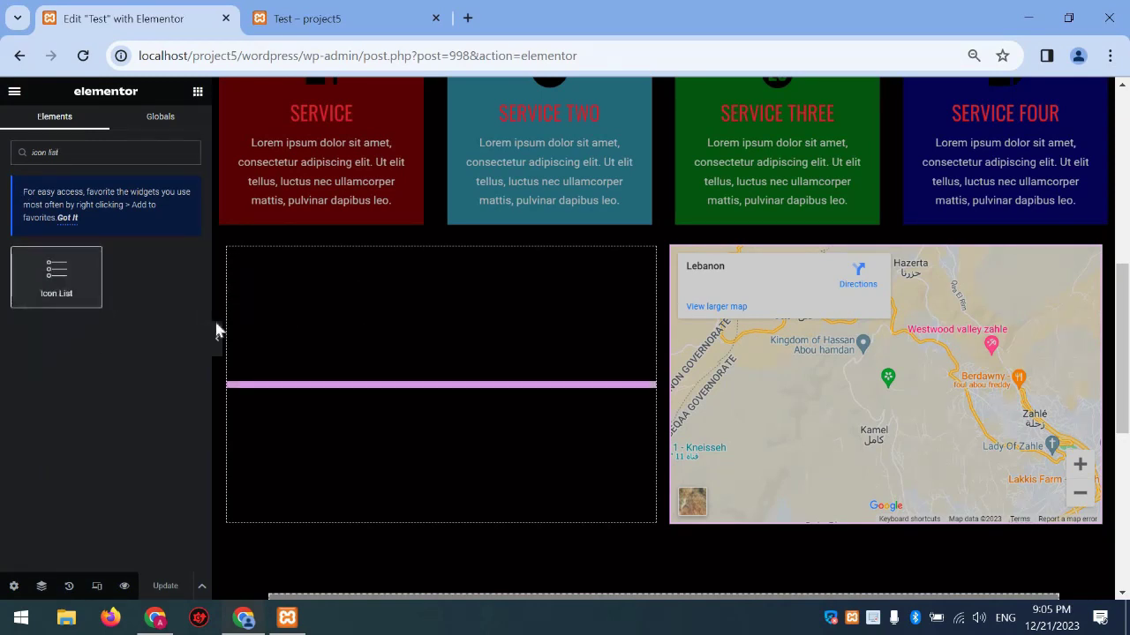
pyautogui.click(112, 277)
pyautogui.click(126, 270)
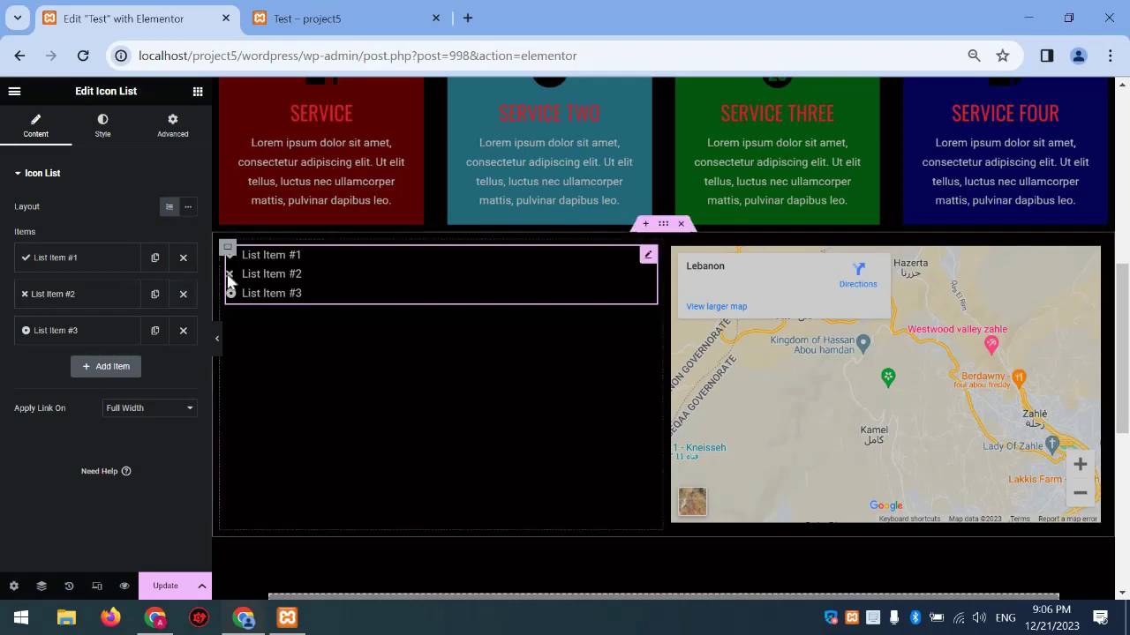
pyautogui.click(95, 258)
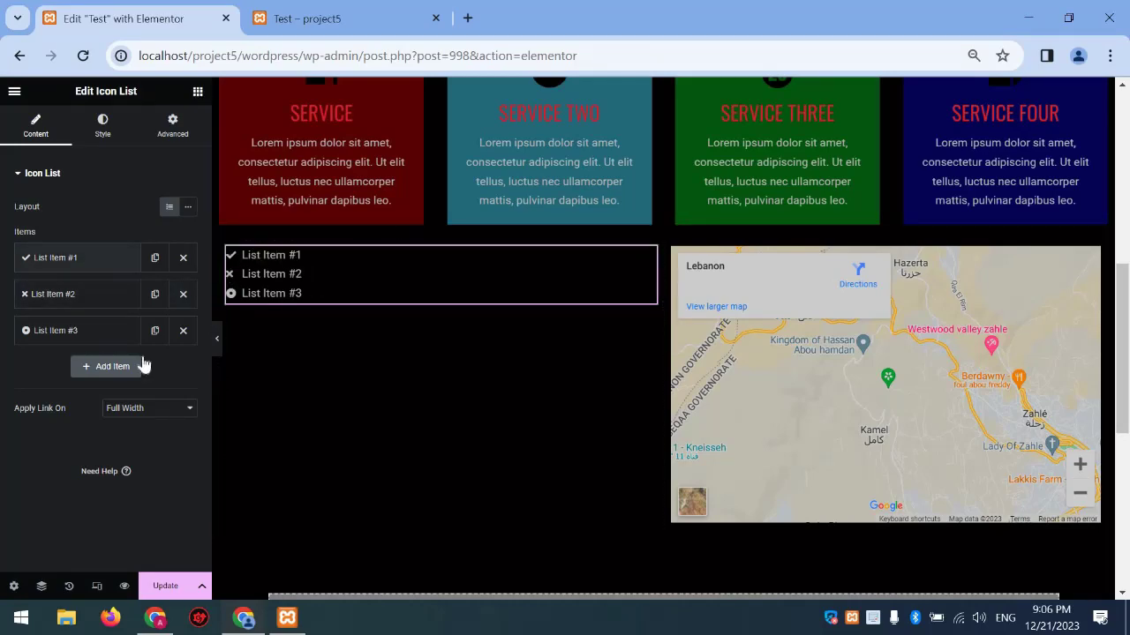
# Give list item #1 an Envelope icon and replace its text with the contact e-mail address
pyautogui.click(144, 371)
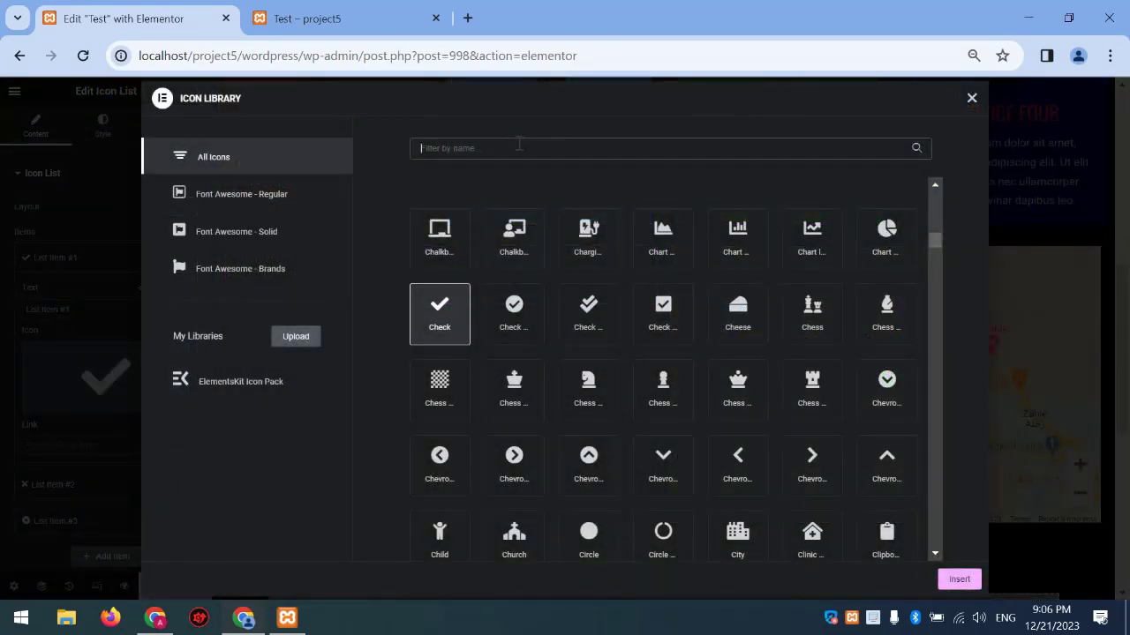
pyautogui.write('enve')
pyautogui.click(594, 239)
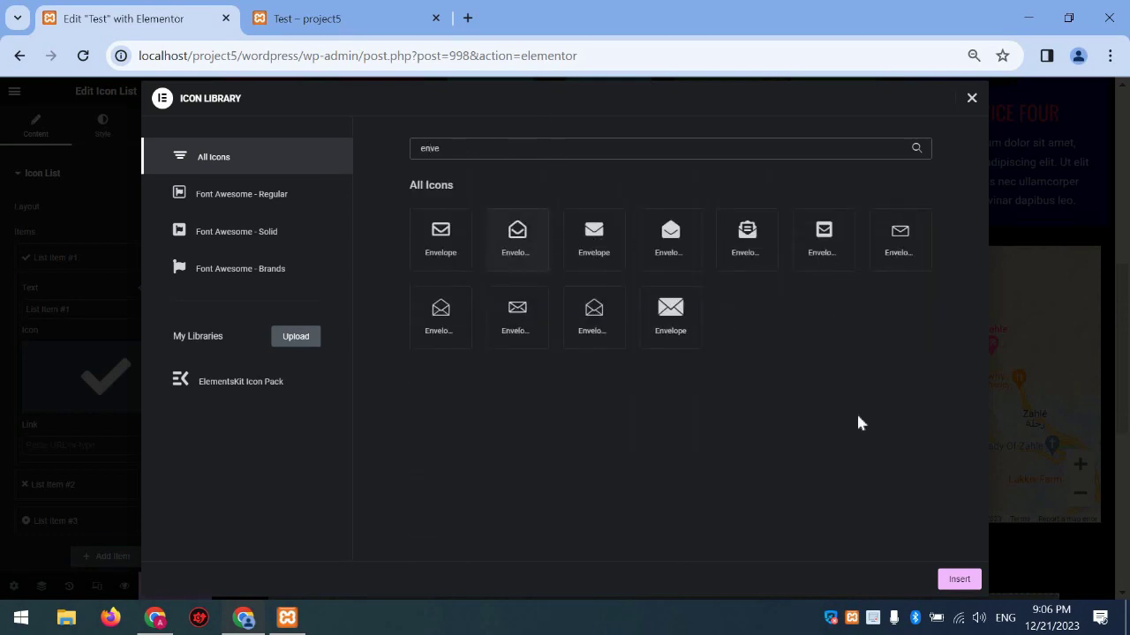
pyautogui.click(960, 580)
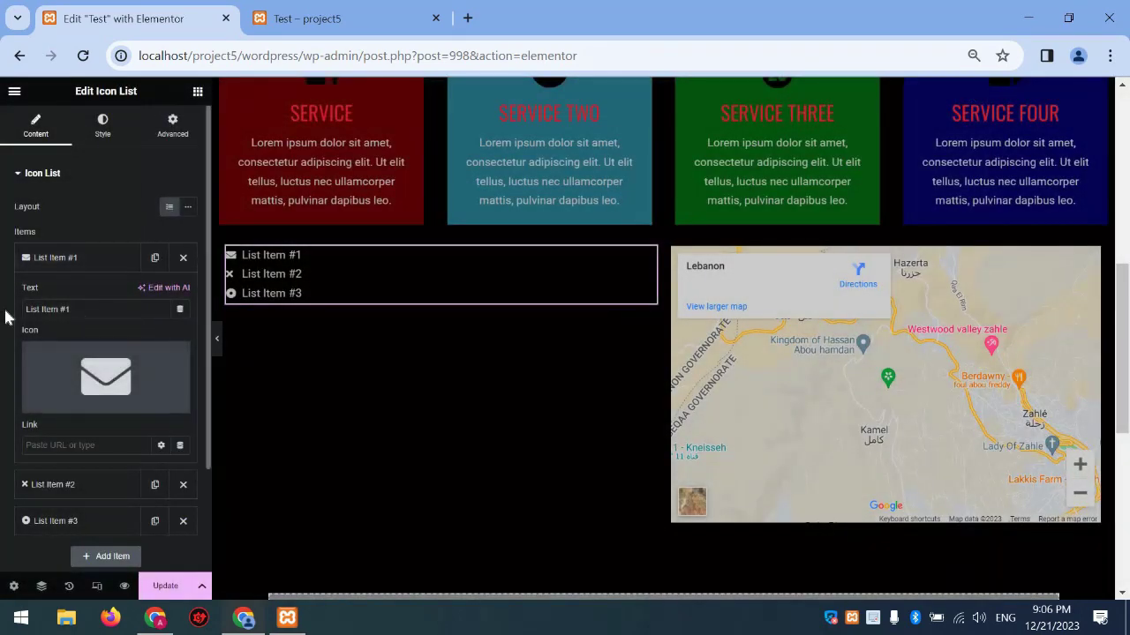
pyautogui.moveTo(72, 309); pyautogui.dragTo(7, 317)
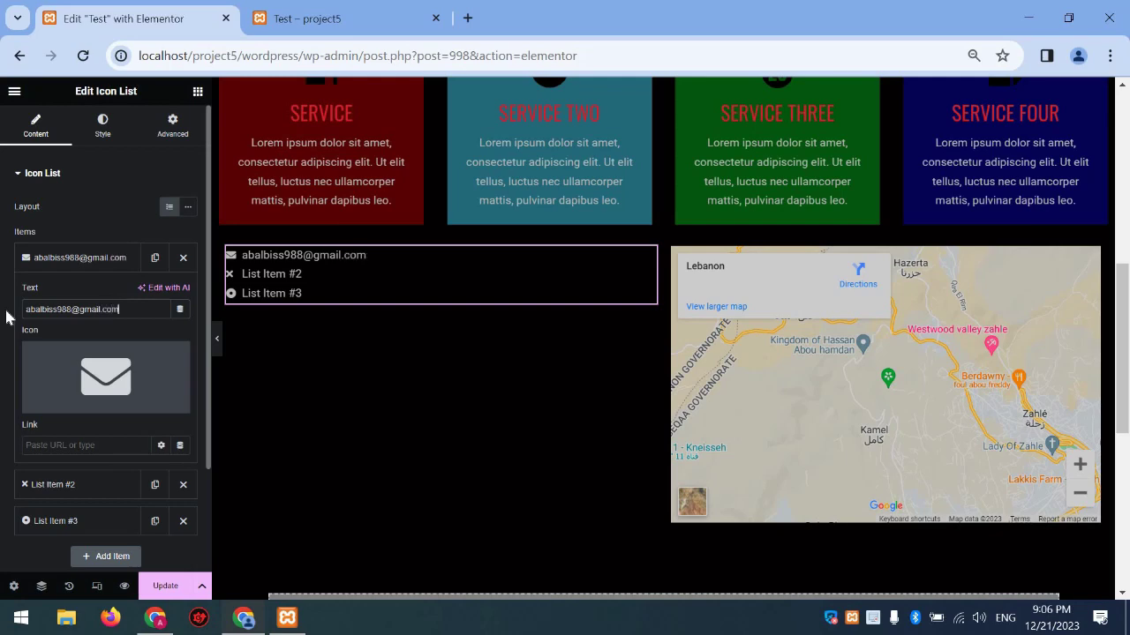
pyautogui.click(94, 261)
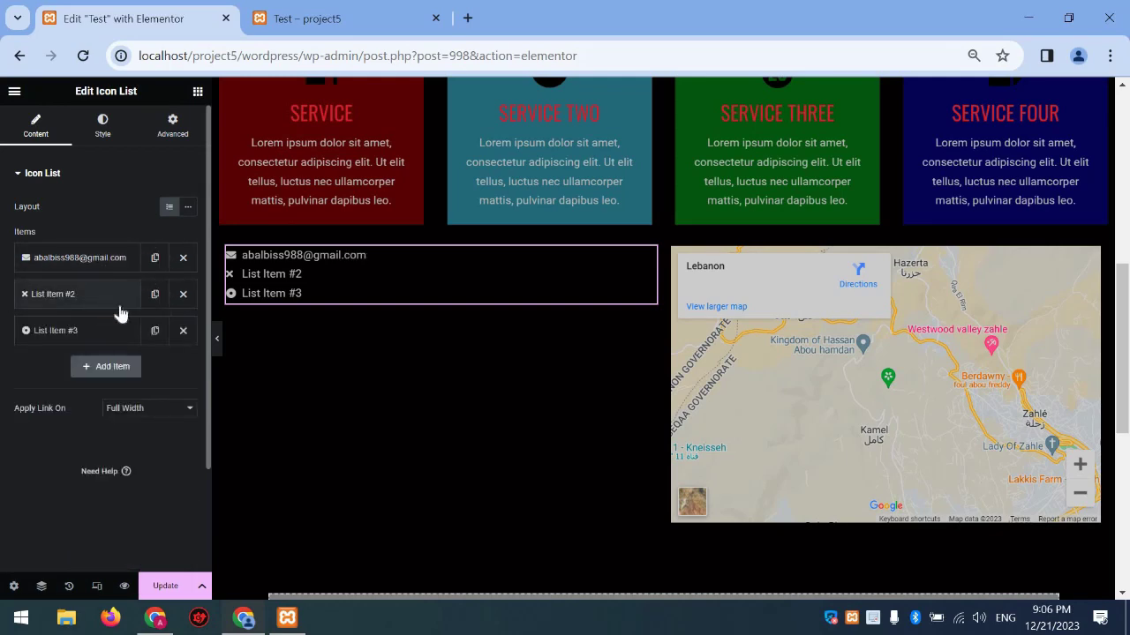
# Give the second list item a WhatsApp icon and the phone number as its text
pyautogui.click(120, 313)
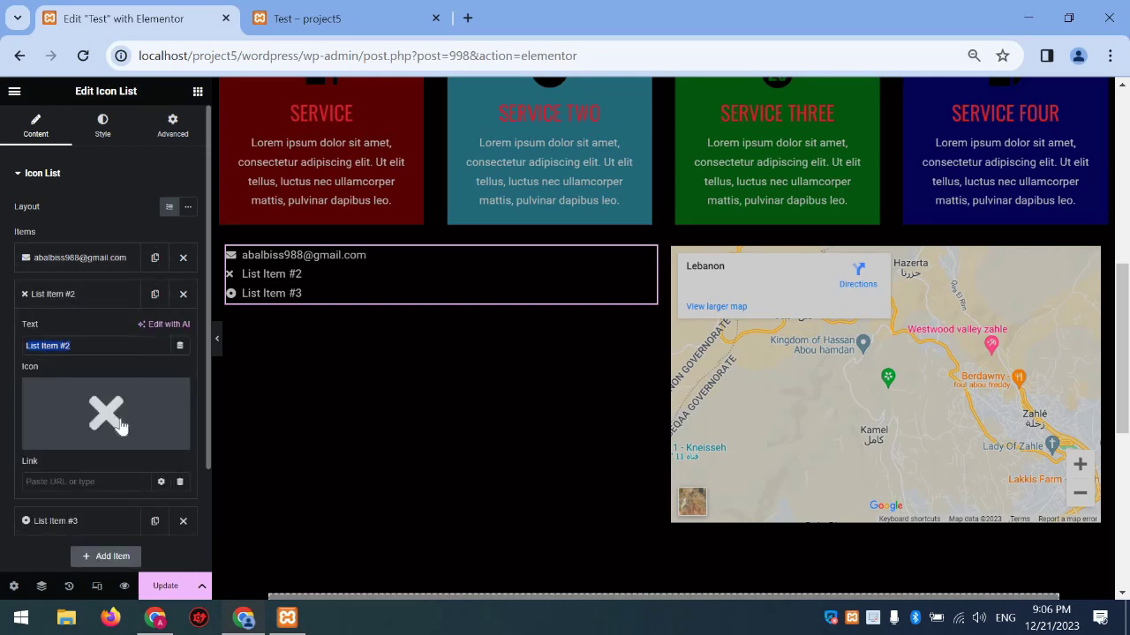
pyautogui.click(63, 436)
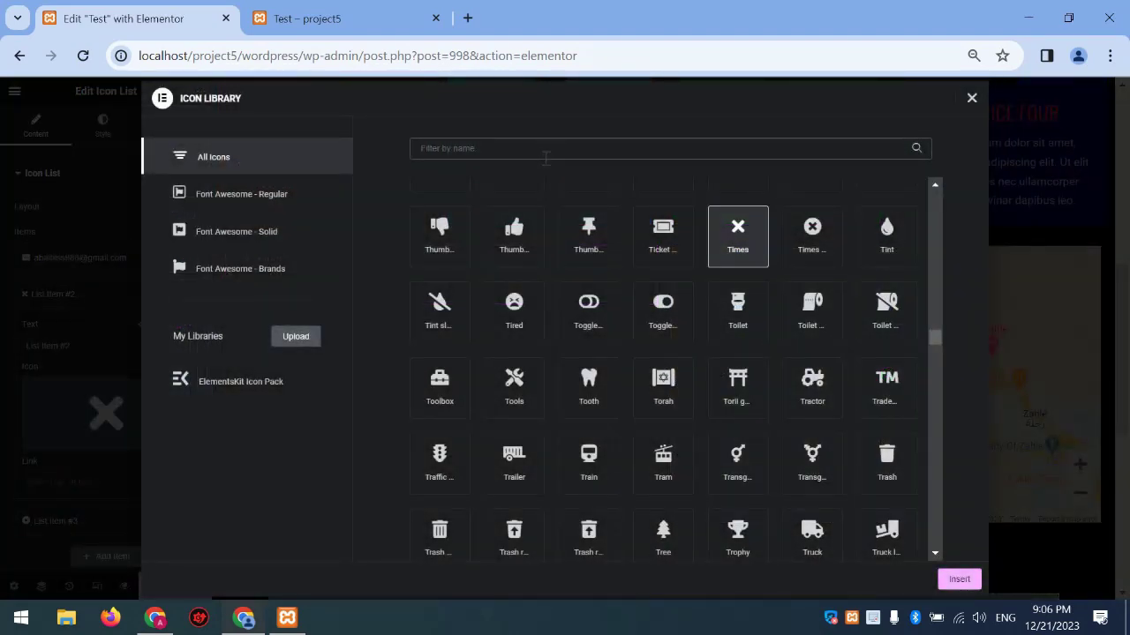
pyautogui.write('what')
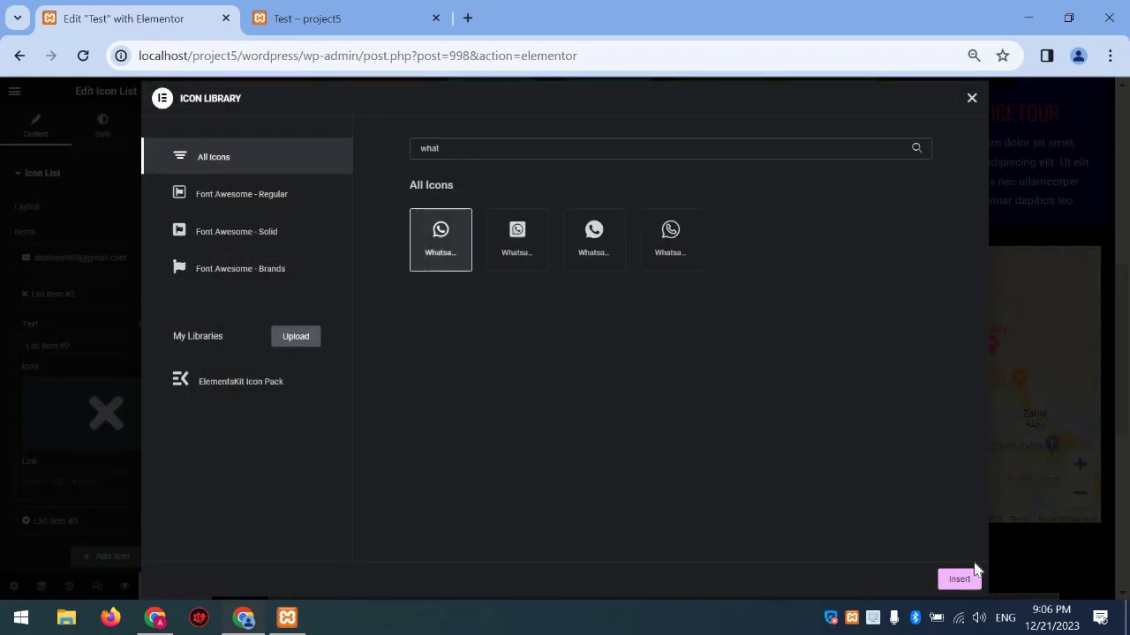
pyautogui.click(959, 579)
pyautogui.moveTo(118, 346); pyautogui.dragTo(7, 336)
pyautogui.write('#')
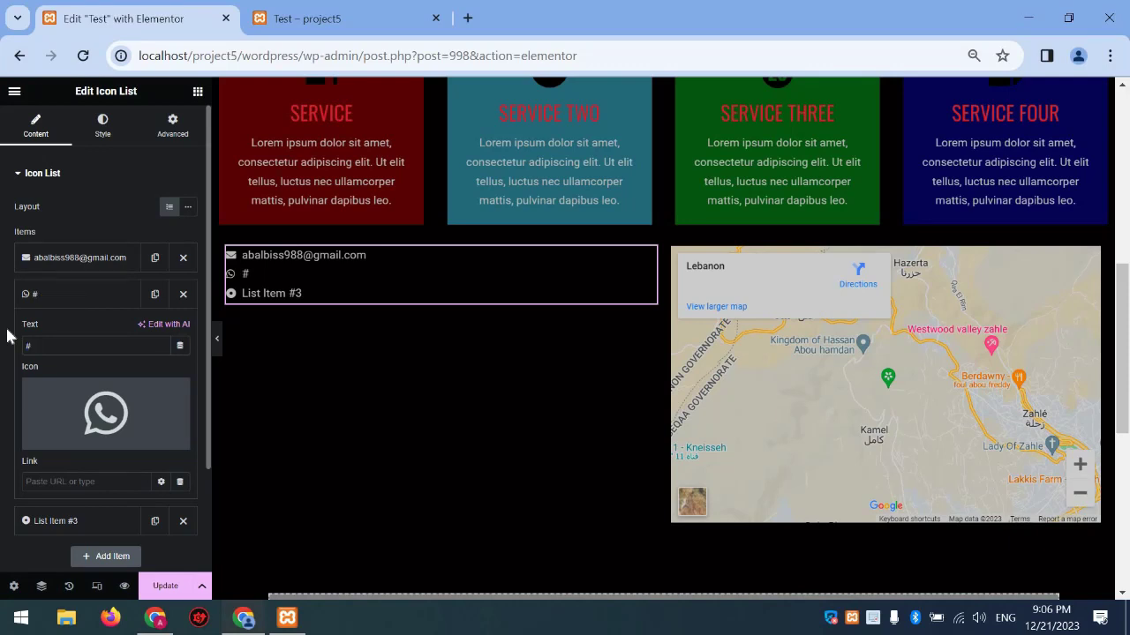
pyautogui.press('BackSpace')
pyautogui.write('988888')
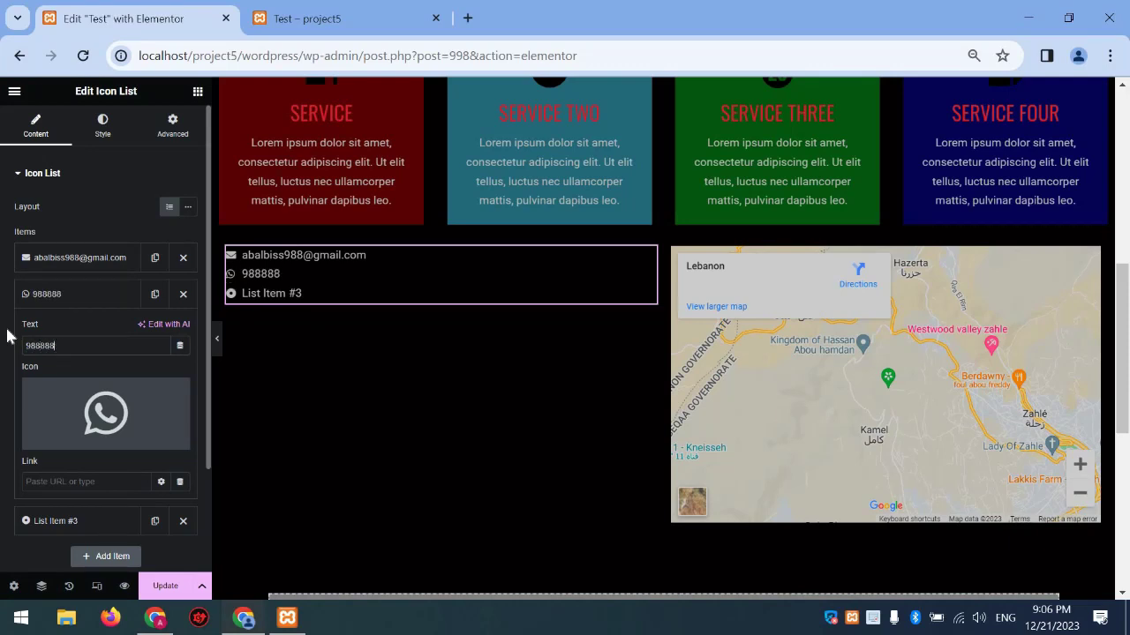
pyautogui.write('88888')
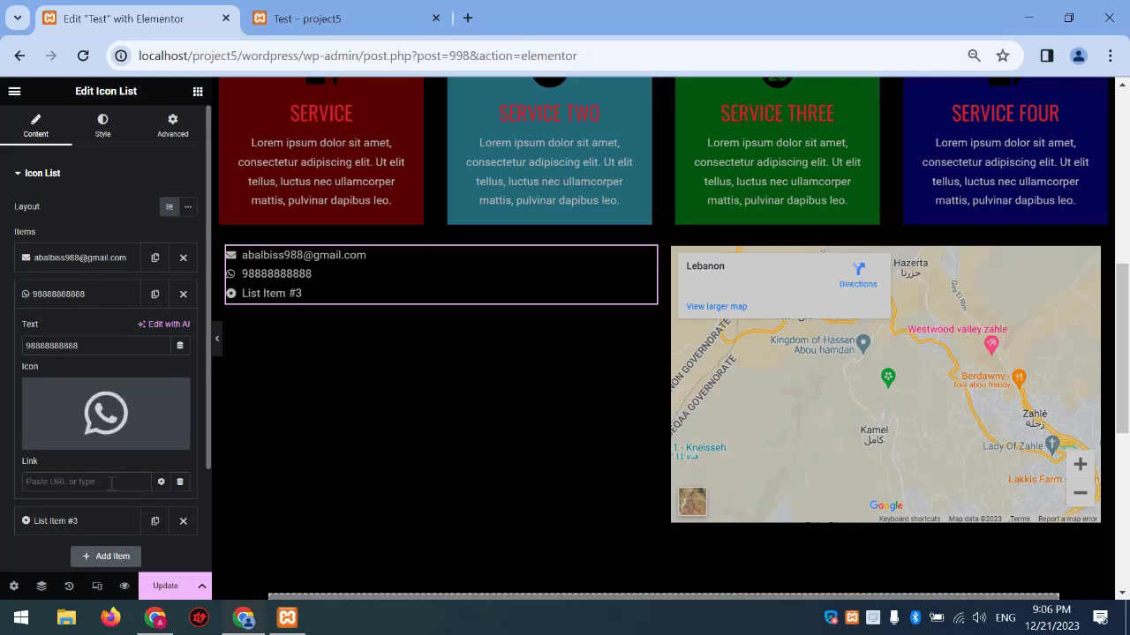
# Add a mailto: link to the e-mail list item
pyautogui.click(76, 258)
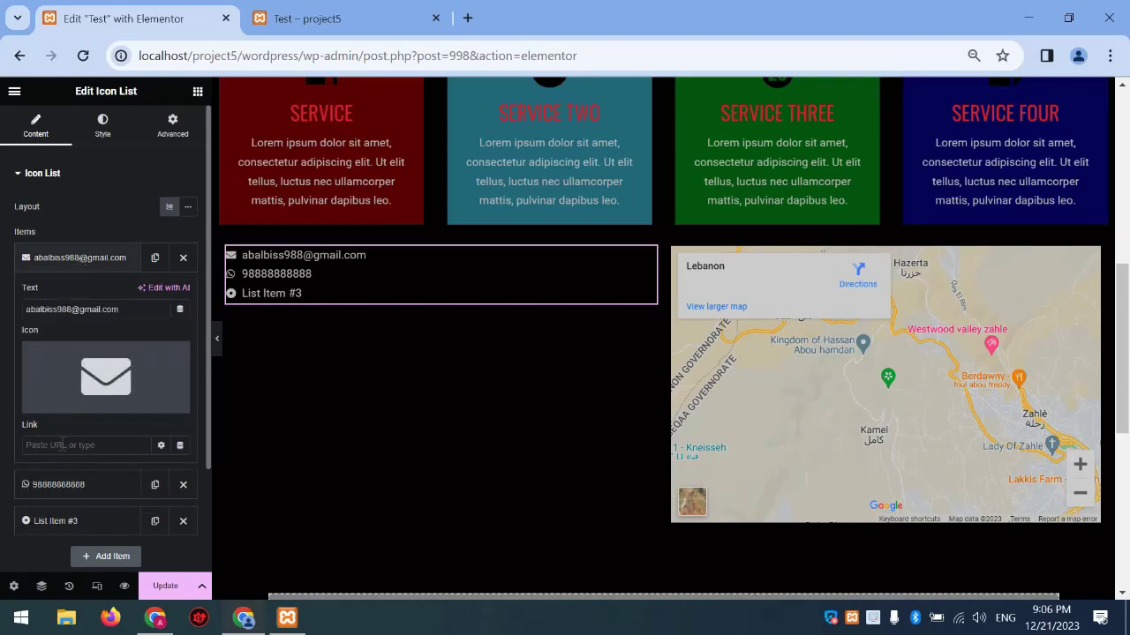
pyautogui.write('mailto:')
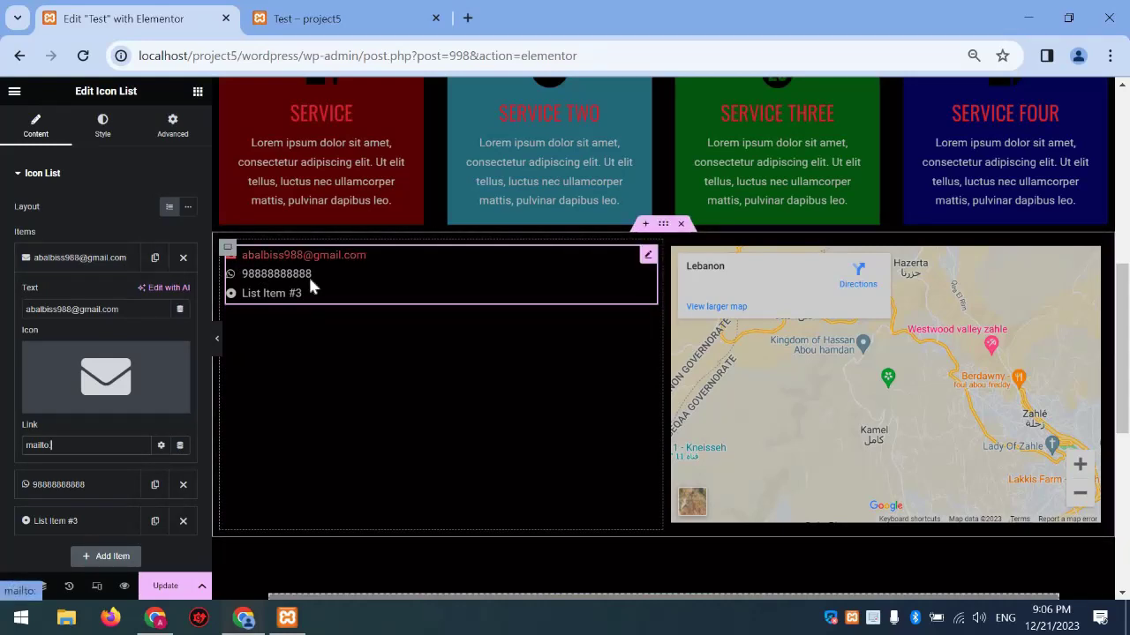
pyautogui.click(88, 256)
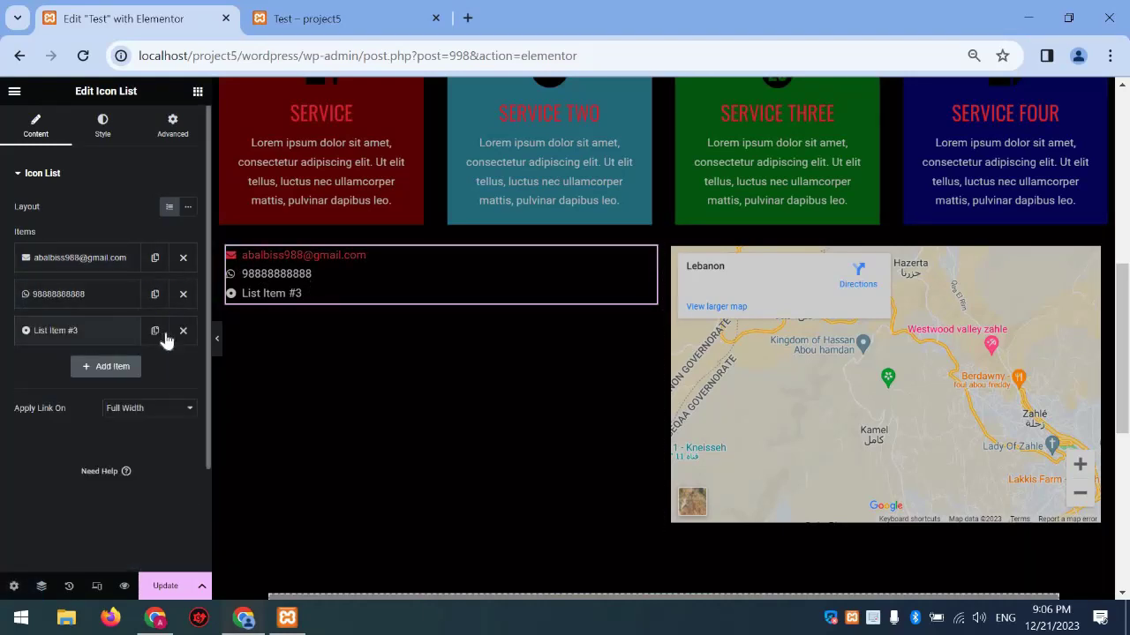
# Give the third list item the solid Phone icon from the Icon Library
pyautogui.click(86, 334)
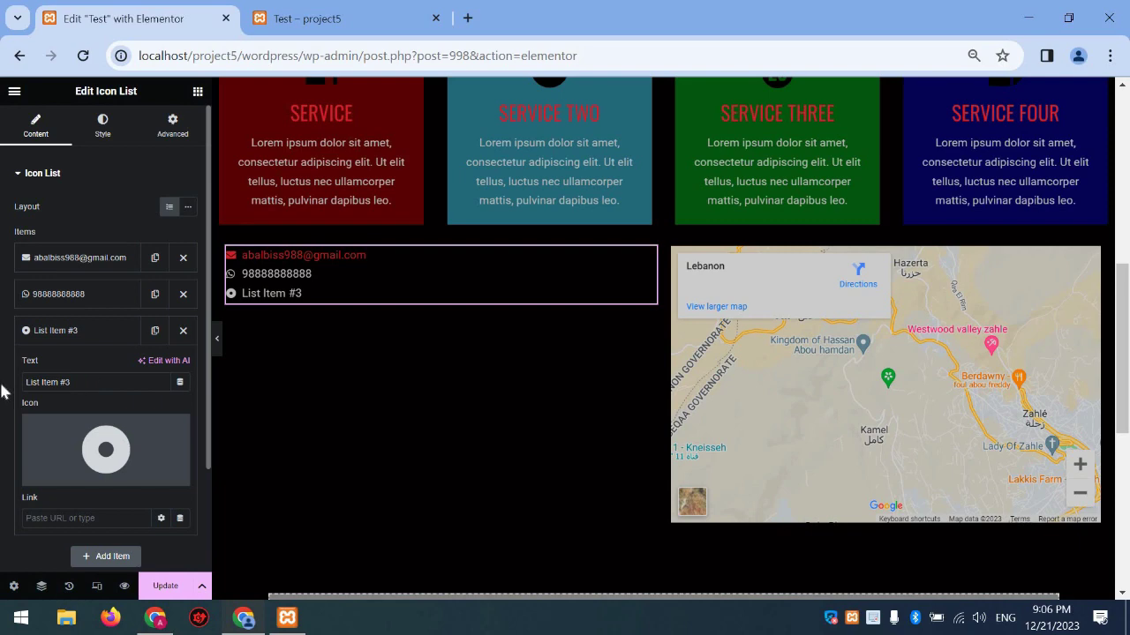
pyautogui.press('Tab')
pyautogui.click(106, 450)
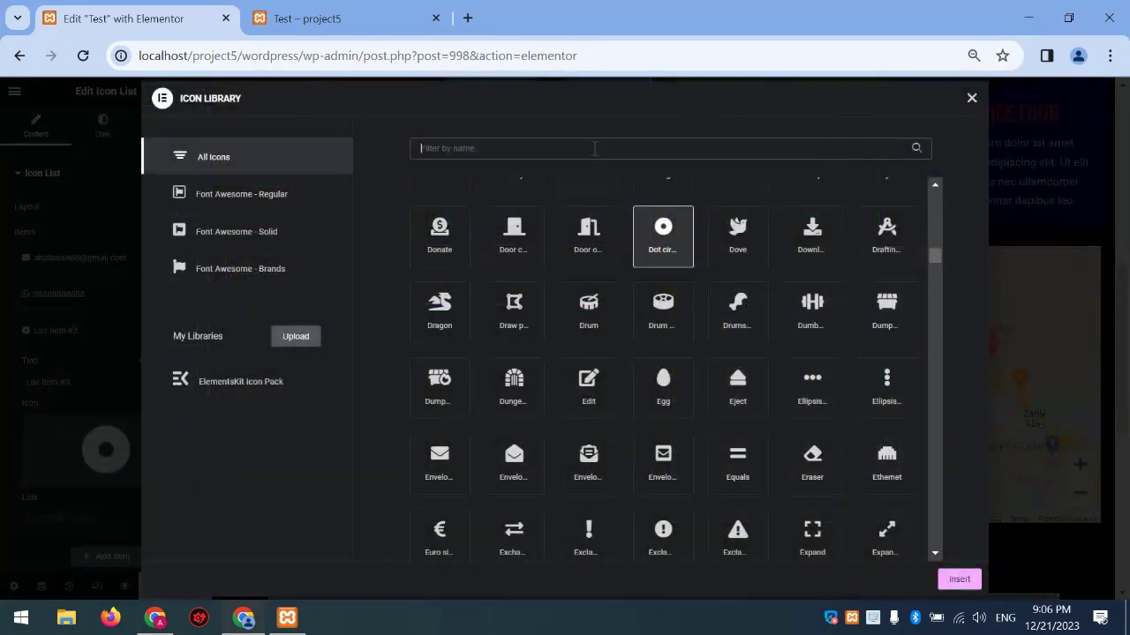
pyautogui.click(594, 148)
pyautogui.write('phone')
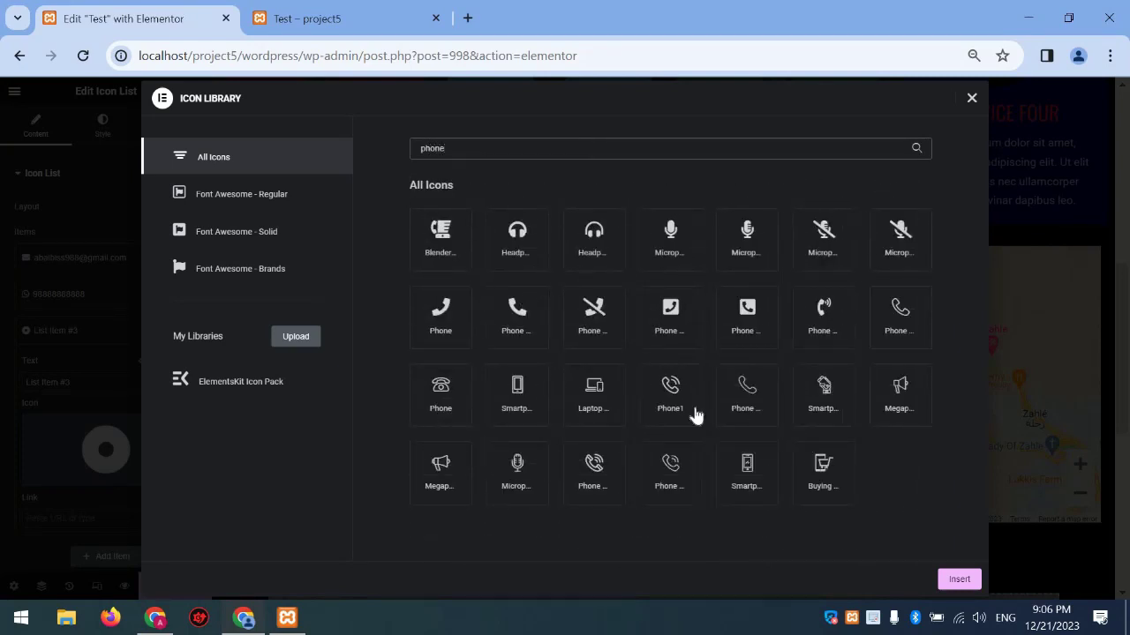
pyautogui.click(517, 313)
pyautogui.click(959, 579)
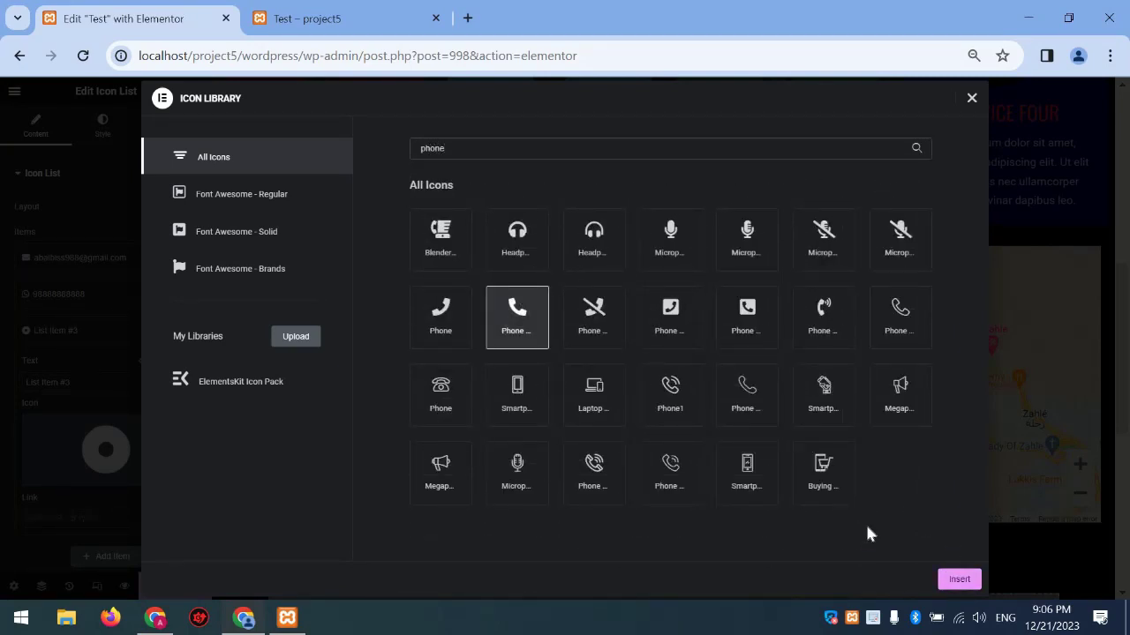
# Replace the third item's text with the phone number and start widening item spacing in Style
pyautogui.hotkey('ctrl', 'a')
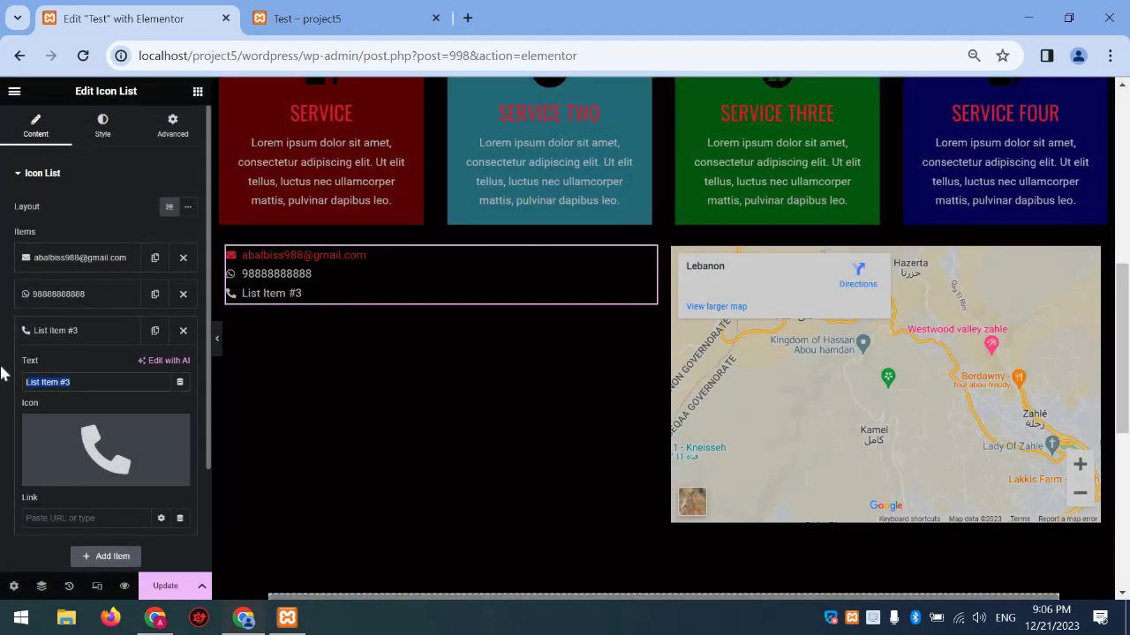
pyautogui.write('98888888888')
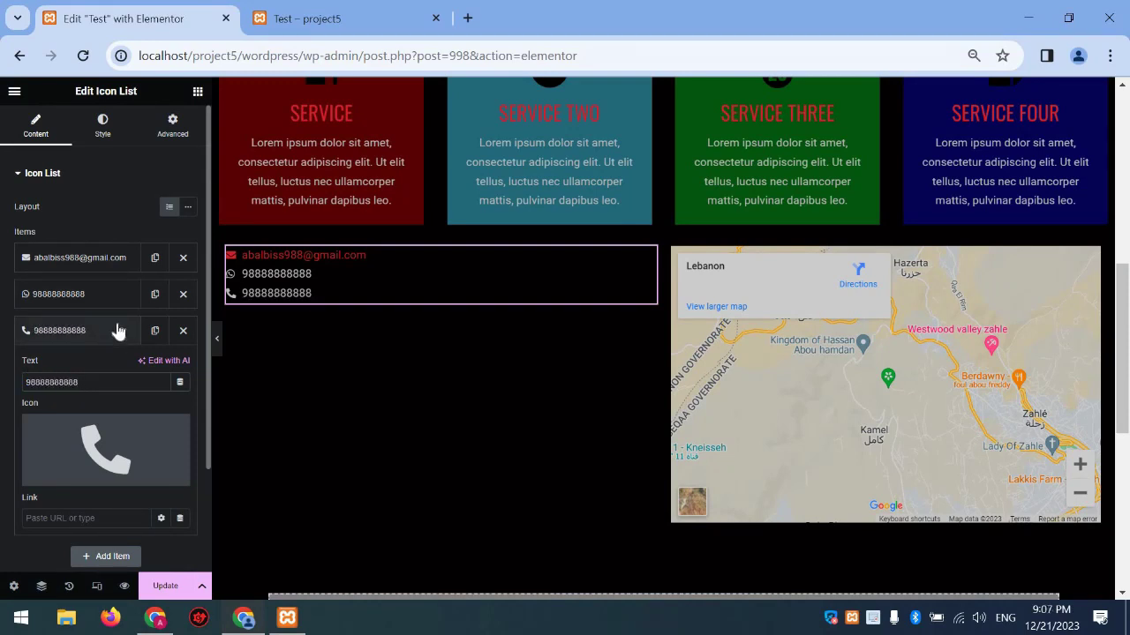
pyautogui.click(108, 330)
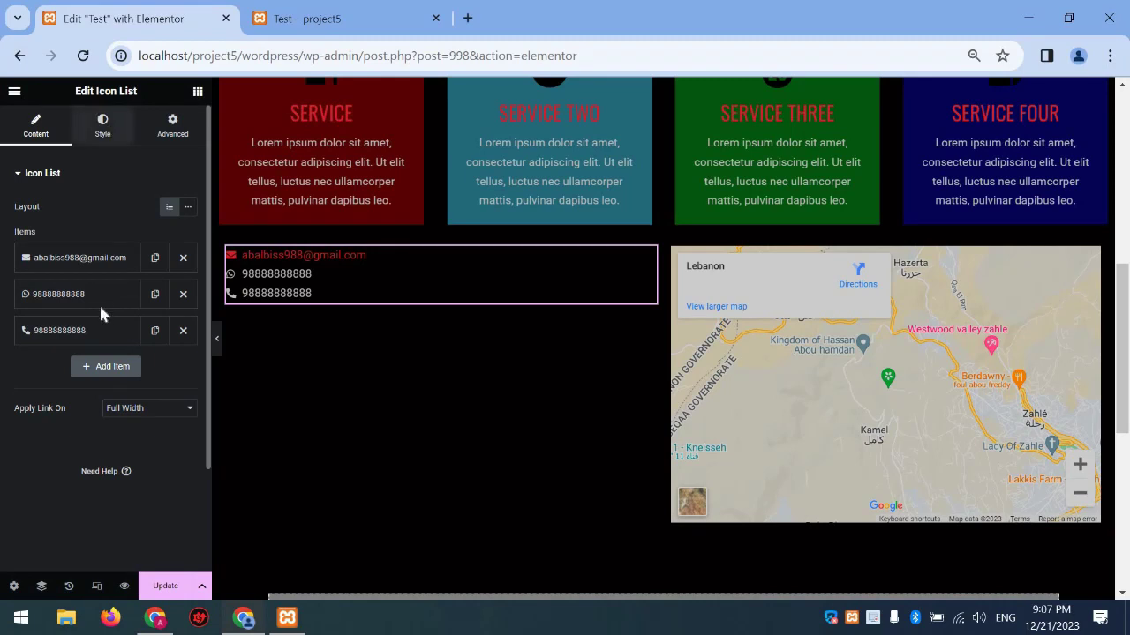
pyautogui.click(102, 126)
pyautogui.moveTo(14, 222); pyautogui.dragTo(39, 223)
# Make the list icons white and enlarge them from 14 to 24
pyautogui.click(33, 340)
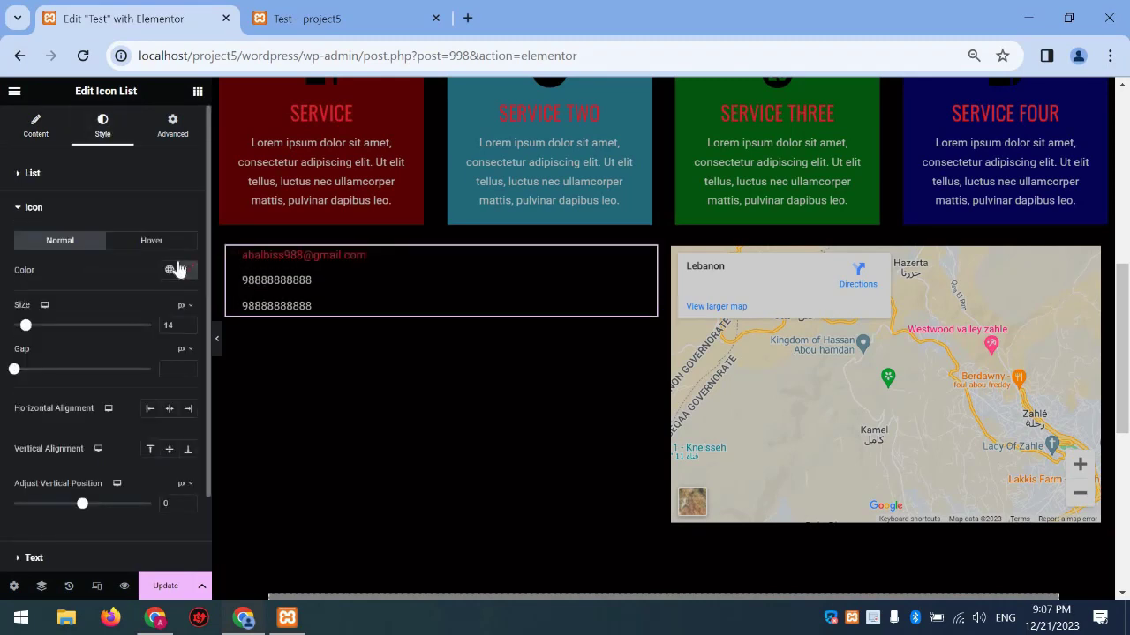
pyautogui.click(188, 270)
pyautogui.moveTo(154, 368); pyautogui.dragTo(107, 261)
pyautogui.click(33, 333)
pyautogui.moveTo(32, 332); pyautogui.dragTo(57, 325)
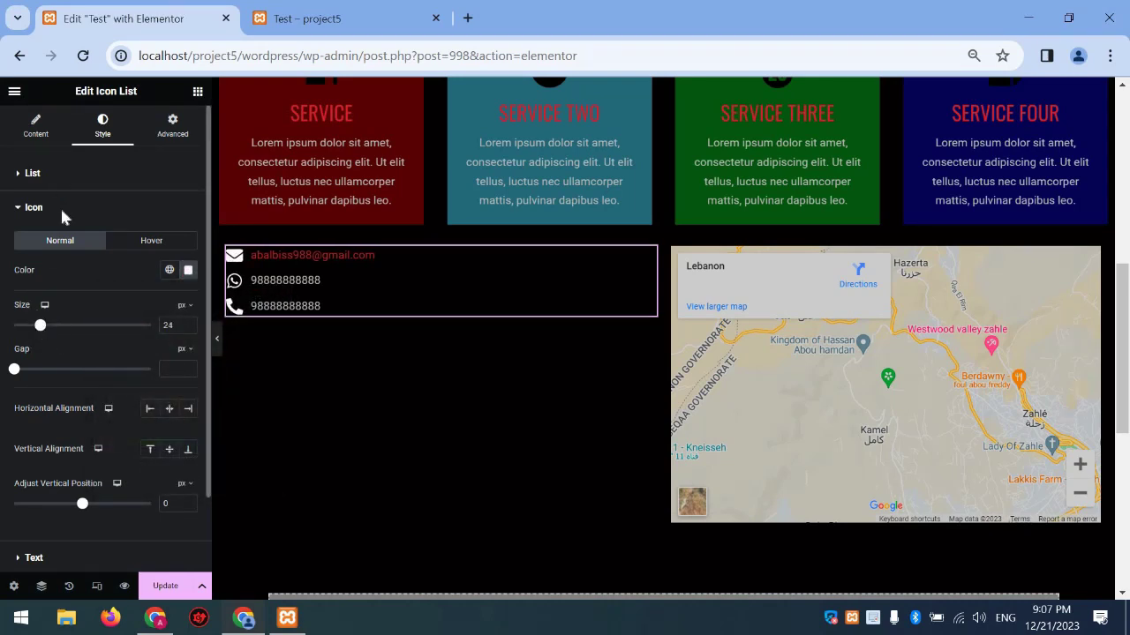
# Set Space Between items to 28 and centre the icons horizontally and vertically
pyautogui.click(32, 173)
pyautogui.moveTo(68, 226); pyautogui.dragTo(77, 231)
pyautogui.click(44, 129)
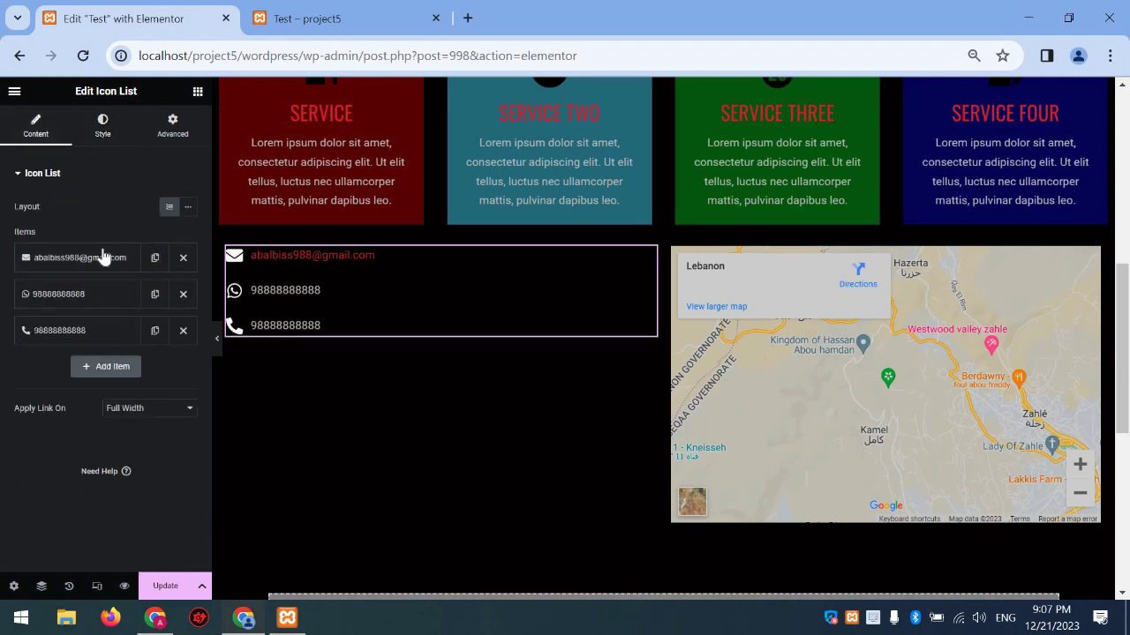
pyautogui.click(103, 128)
pyautogui.click(33, 341)
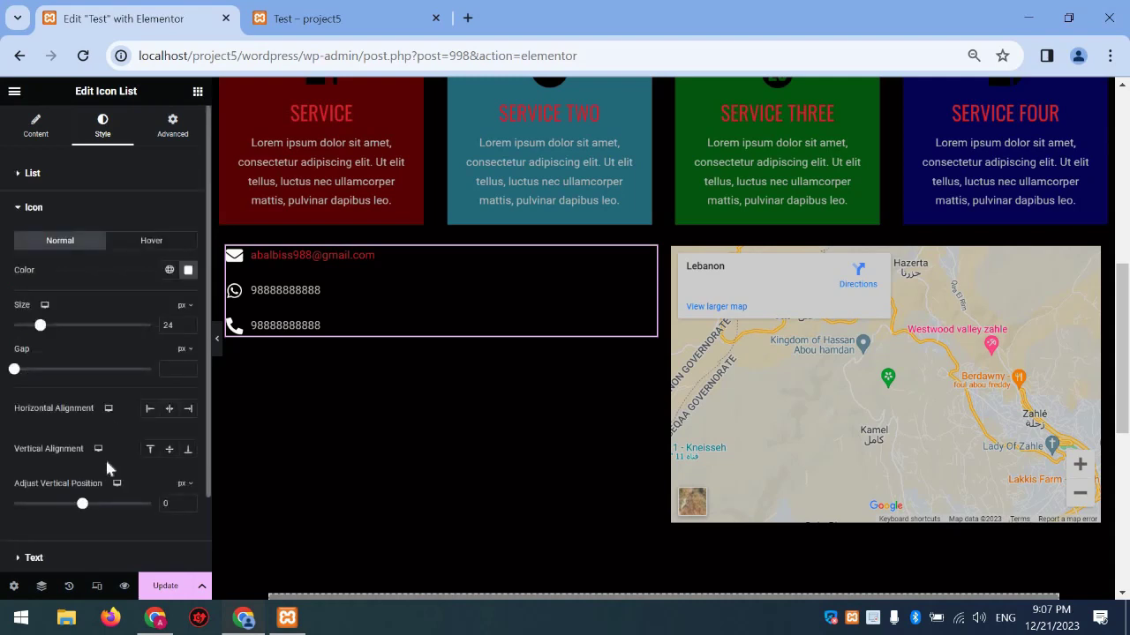
pyautogui.click(168, 413)
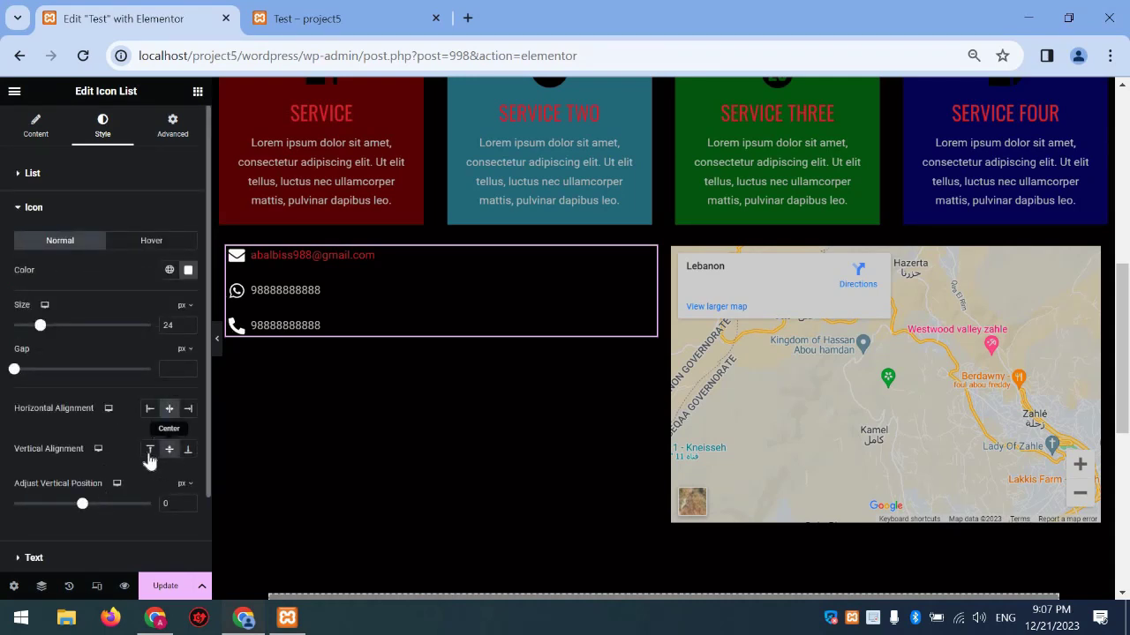
pyautogui.click(155, 452)
# Set the list text typography size to 26
pyautogui.scroll(-1, 78, 486)
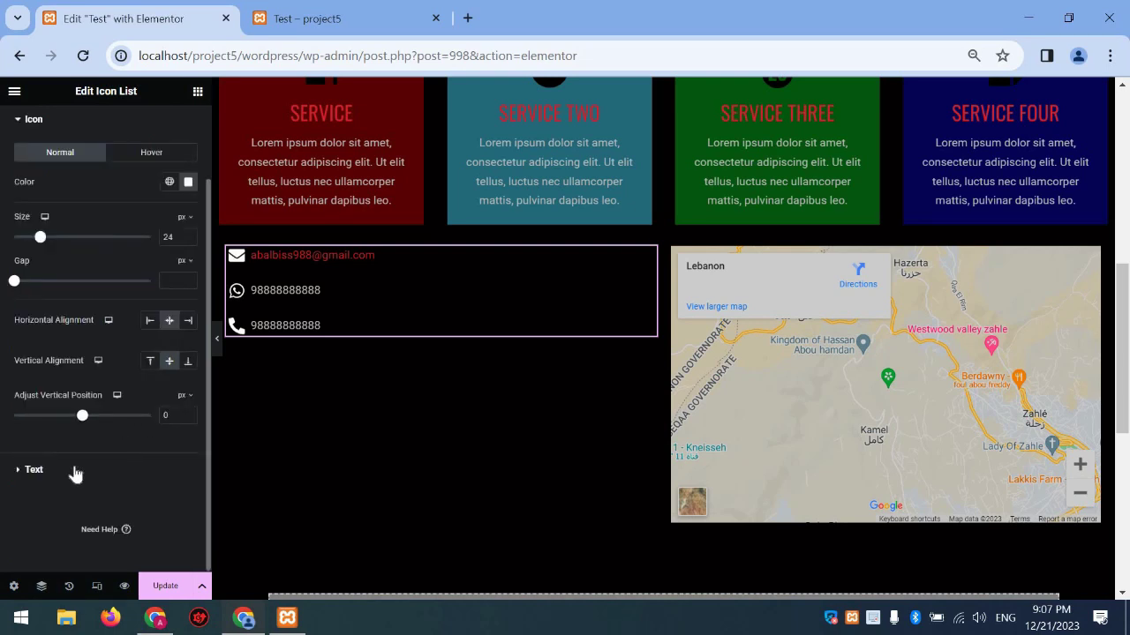
pyautogui.click(71, 470)
pyautogui.click(188, 274)
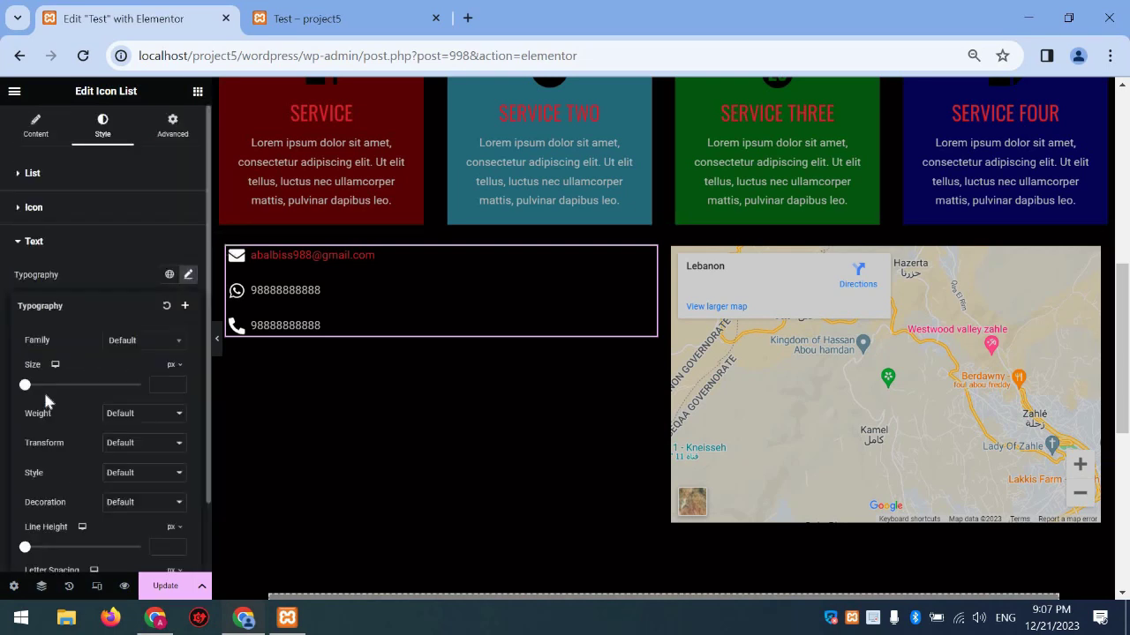
pyautogui.click(39, 387)
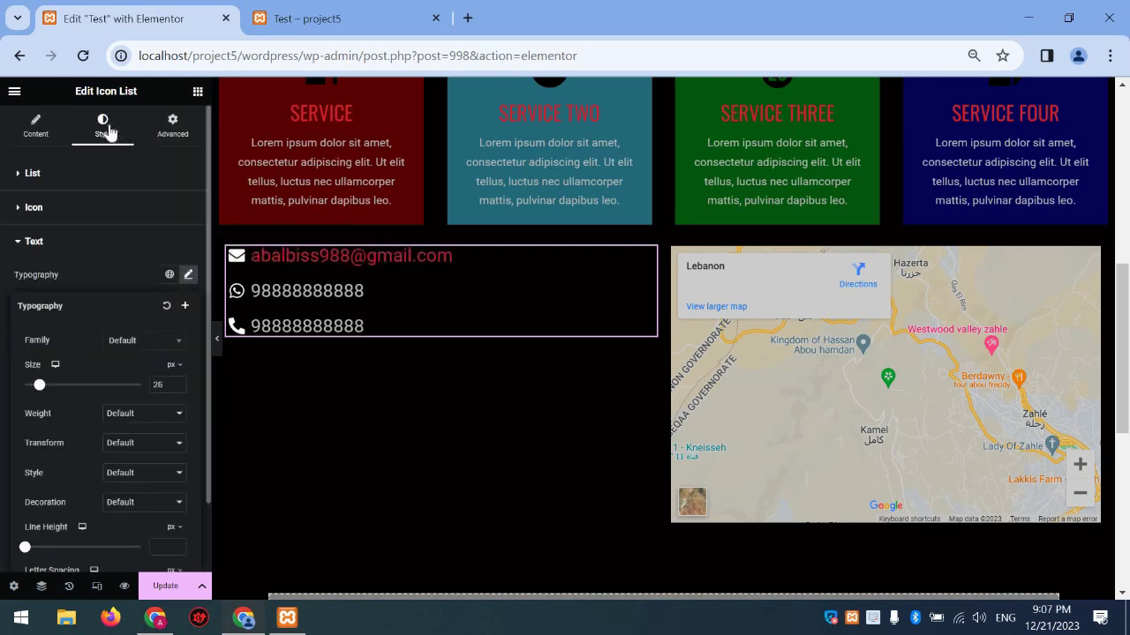
# Set the parent container to Justify Content Center with Align Items at Start
pyautogui.click(227, 249)
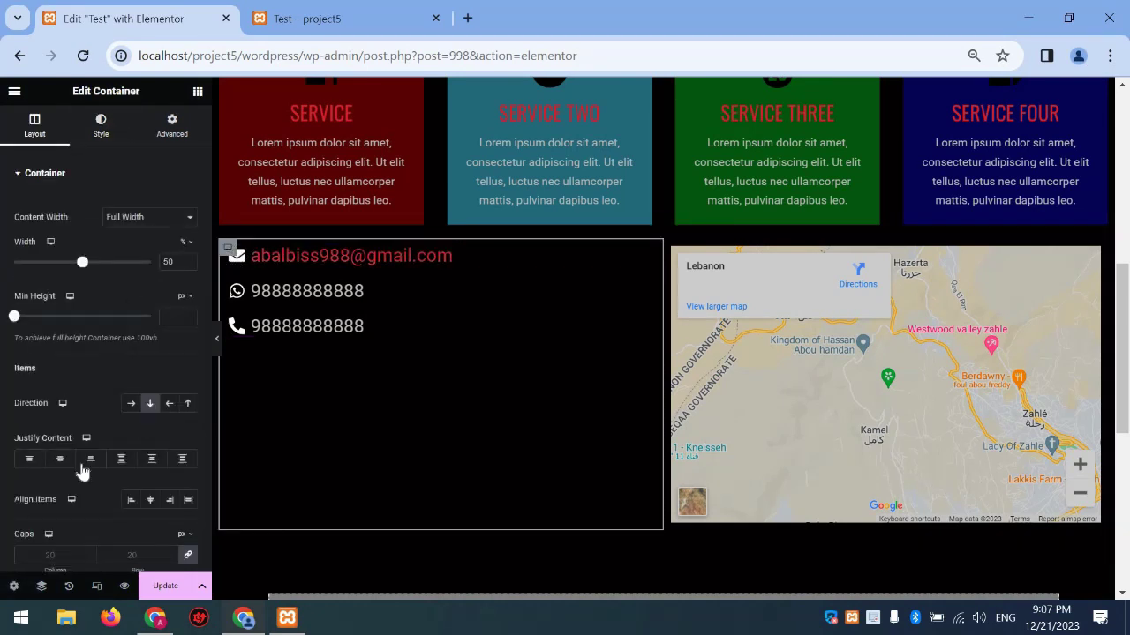
pyautogui.click(60, 460)
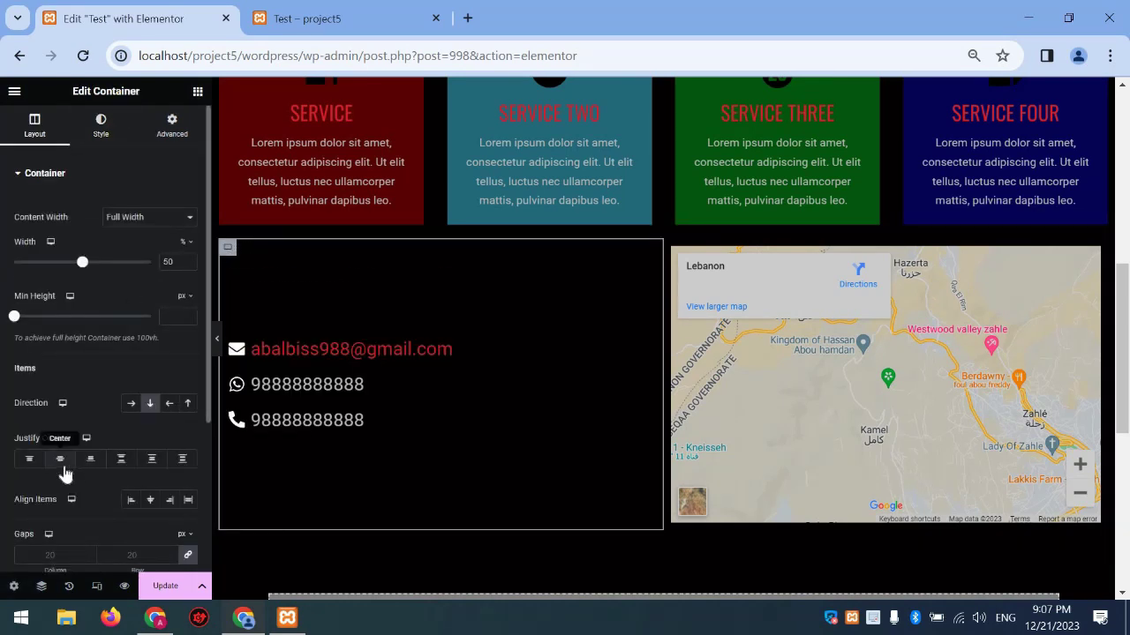
pyautogui.click(150, 508)
pyautogui.click(134, 503)
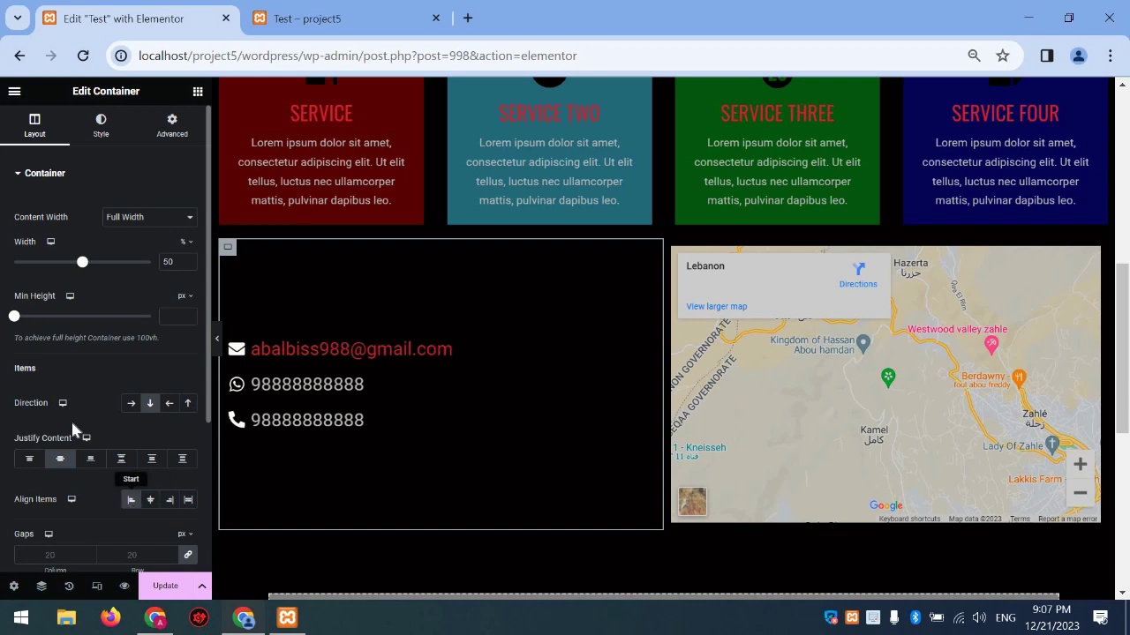
pyautogui.click(197, 91)
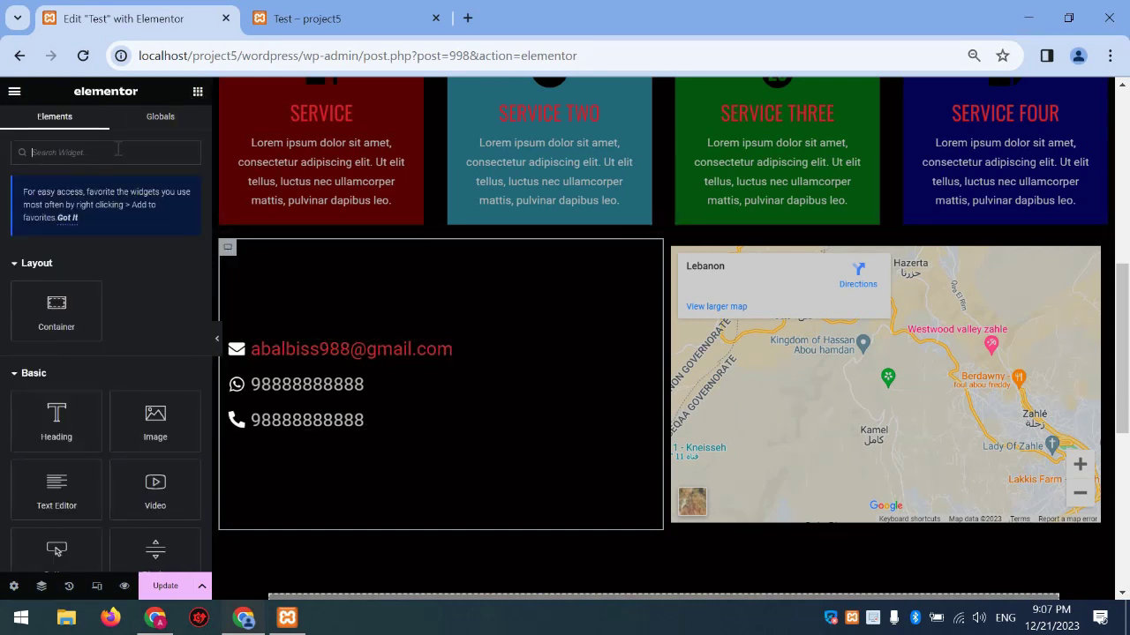
# Add a Social Icons widget below the phone number and duplicate its YouTube icon
pyautogui.write('social')
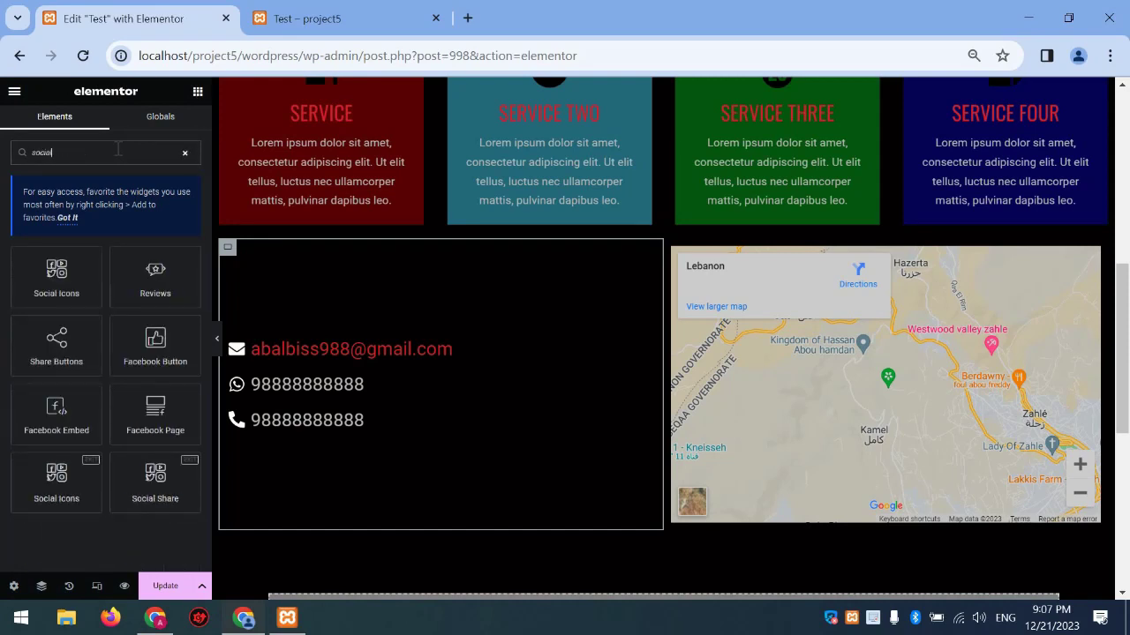
pyautogui.moveTo(51, 281); pyautogui.dragTo(373, 425)
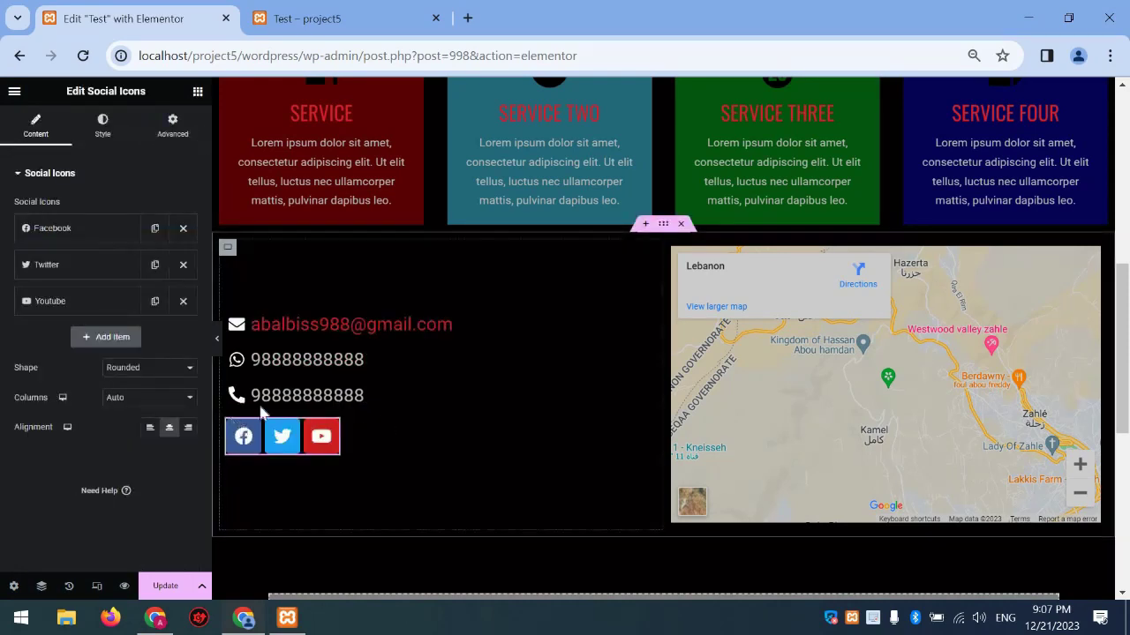
pyautogui.click(155, 302)
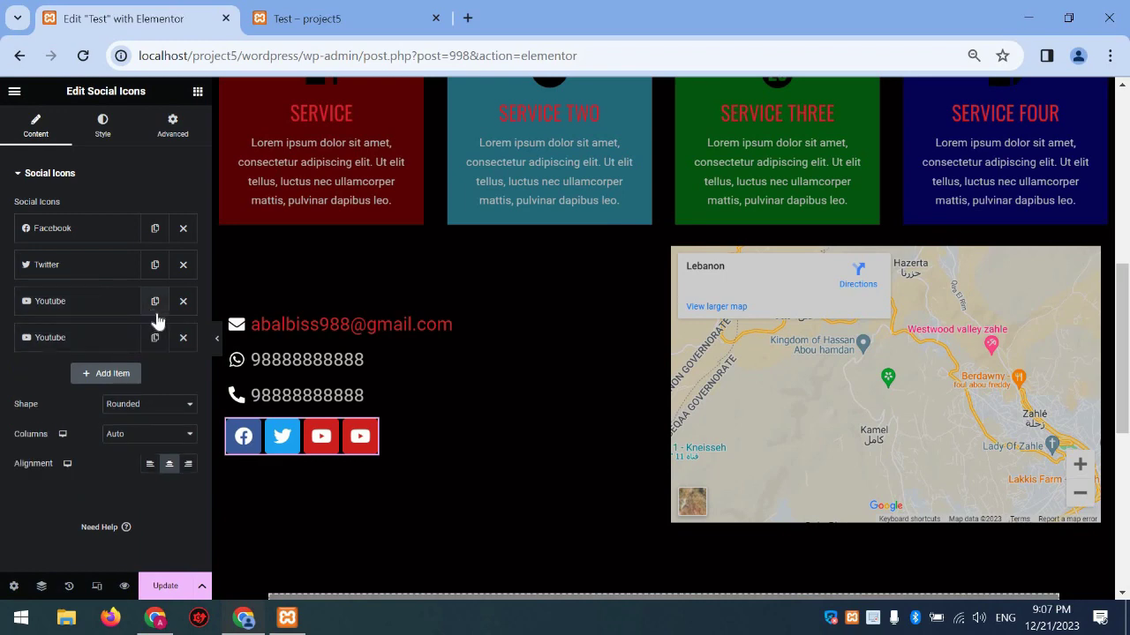
# Scroll up and down the page to review the finished contact section
pyautogui.scroll(4, 602, 410)
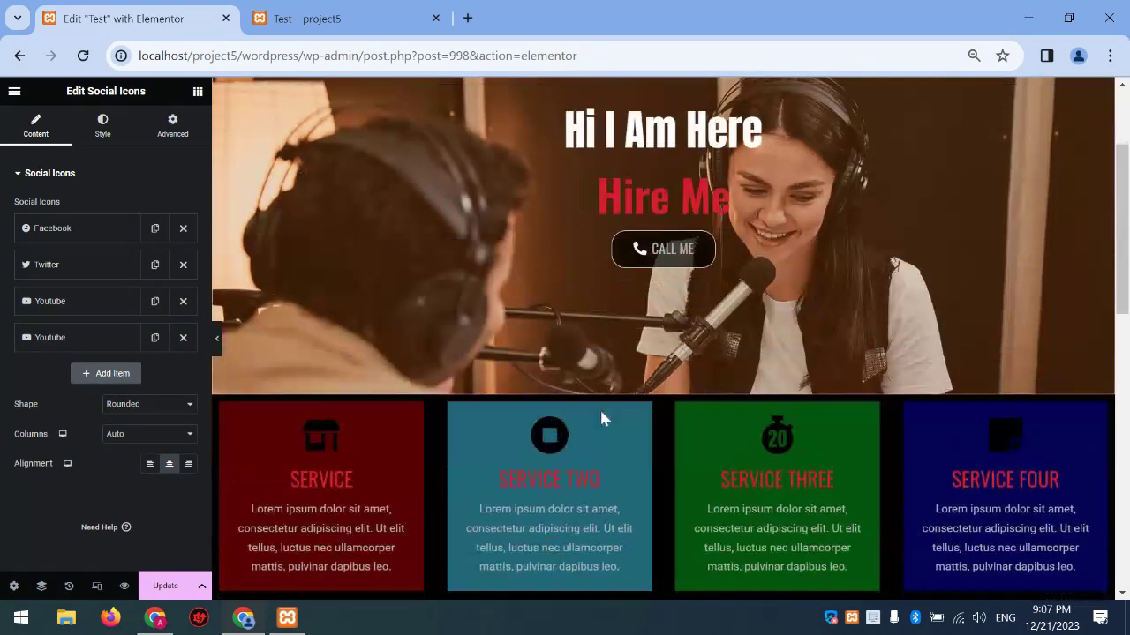
pyautogui.scroll(2, 599, 418)
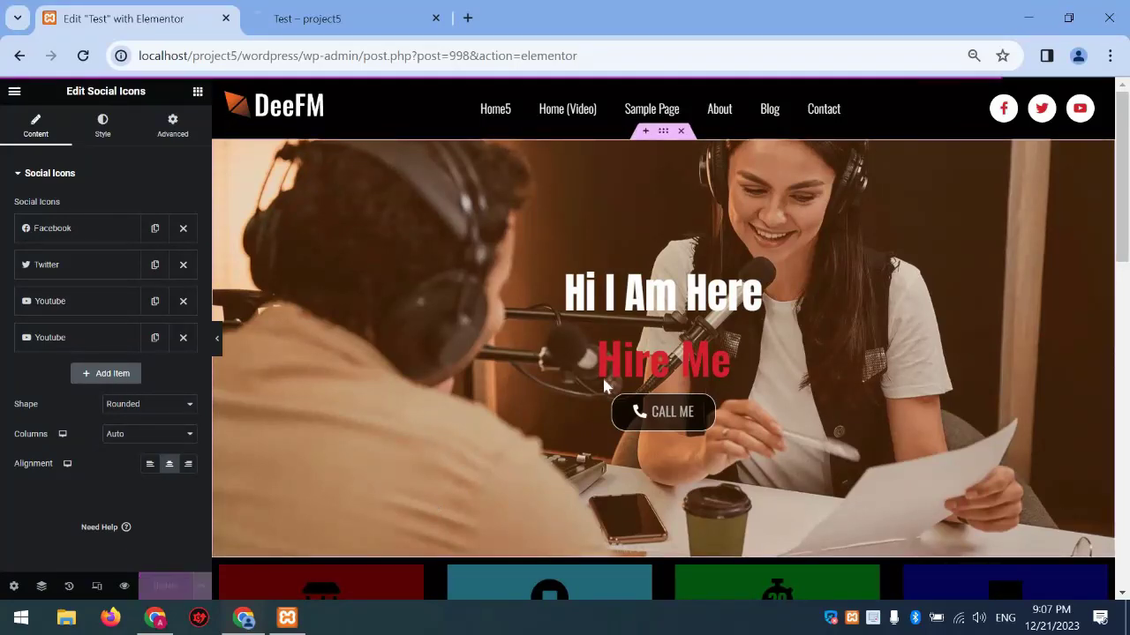
pyautogui.scroll(-8, 603, 381)
pyautogui.scroll(6, 606, 380)
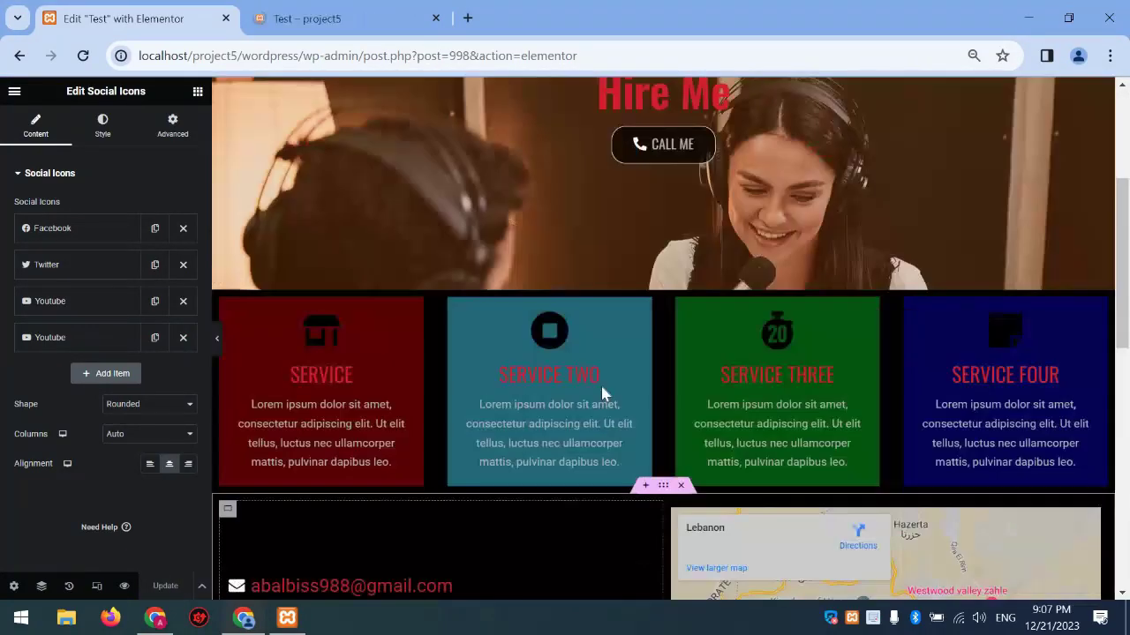
pyautogui.scroll(3, 604, 394)
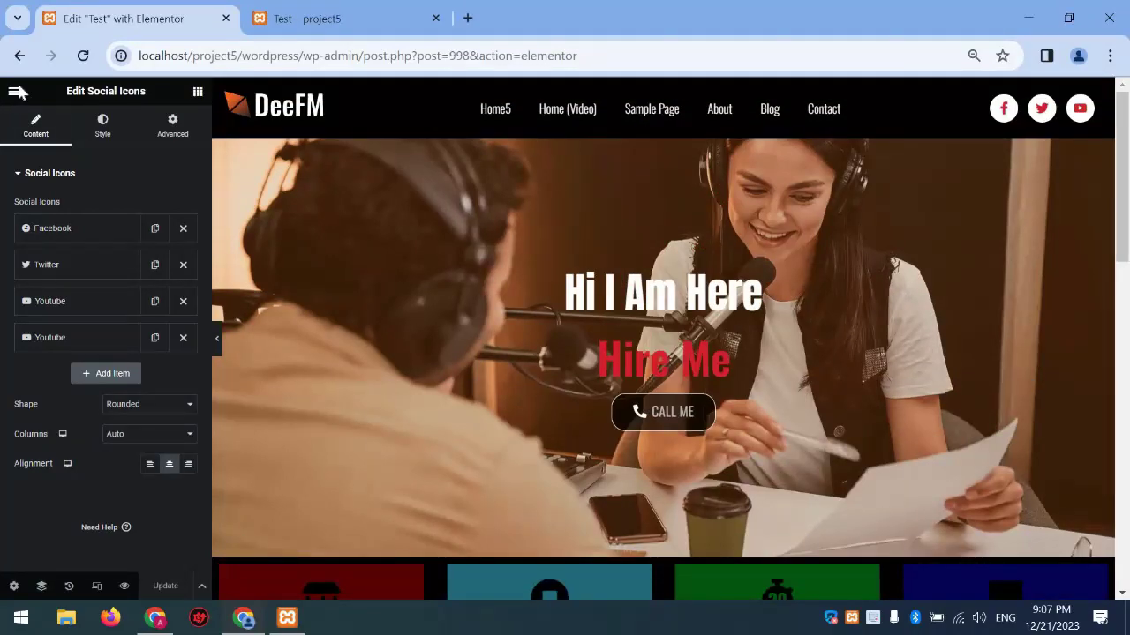
pyautogui.scroll(-12, 548, 189)
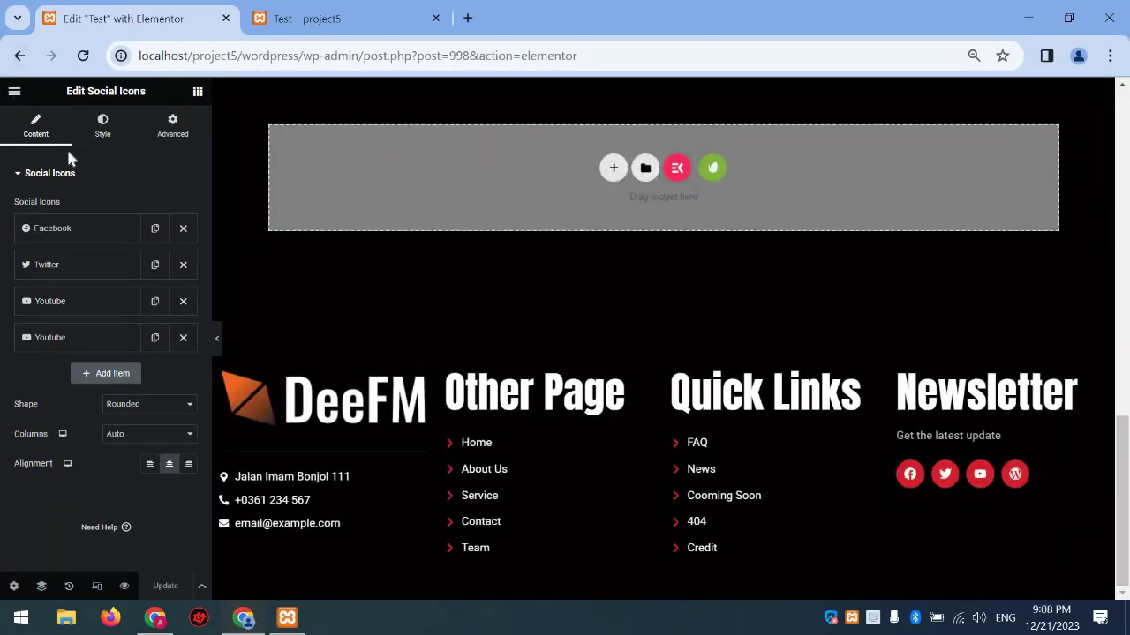
# Exit Elementor from its main menu to the Test page's WordPress editor, then start a new browser tab
pyautogui.click(14, 90)
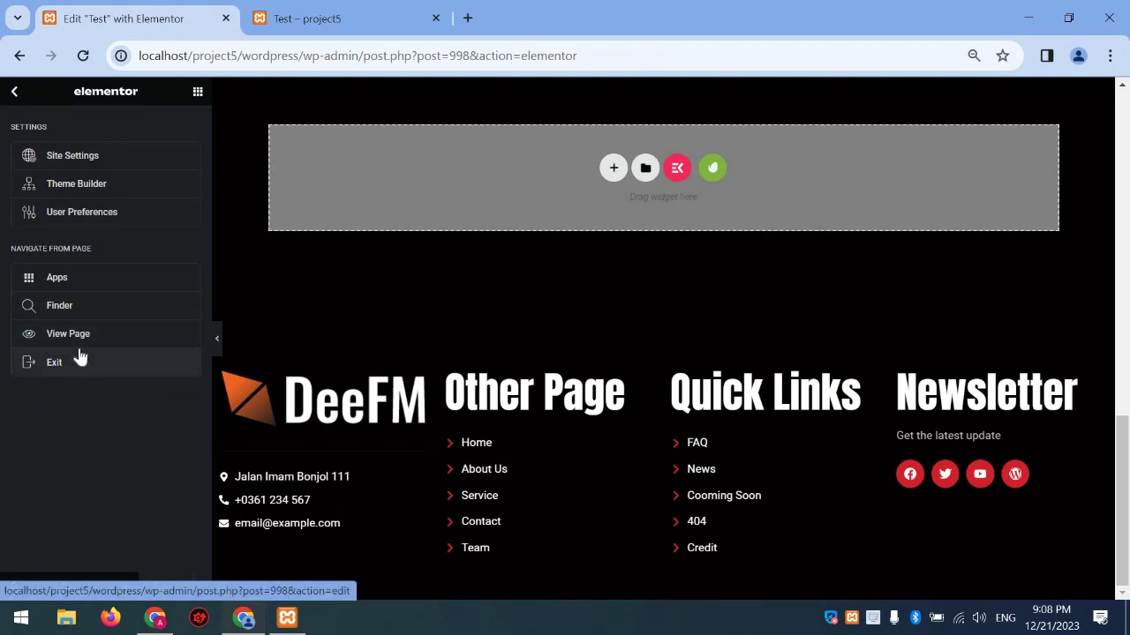
pyautogui.click(83, 359)
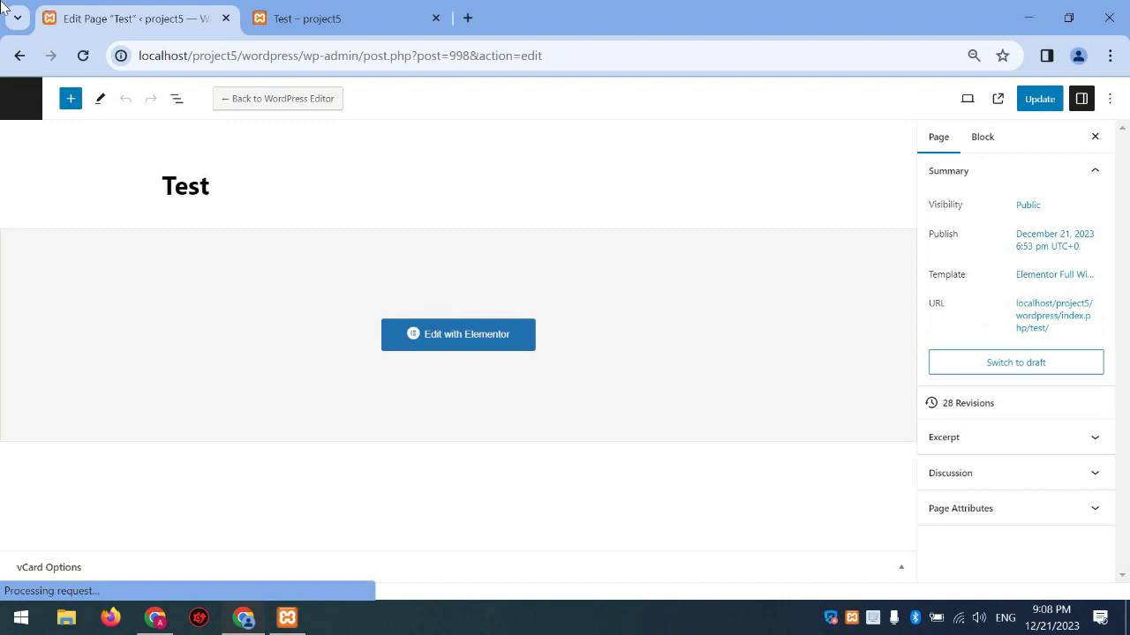
pyautogui.click(467, 23)
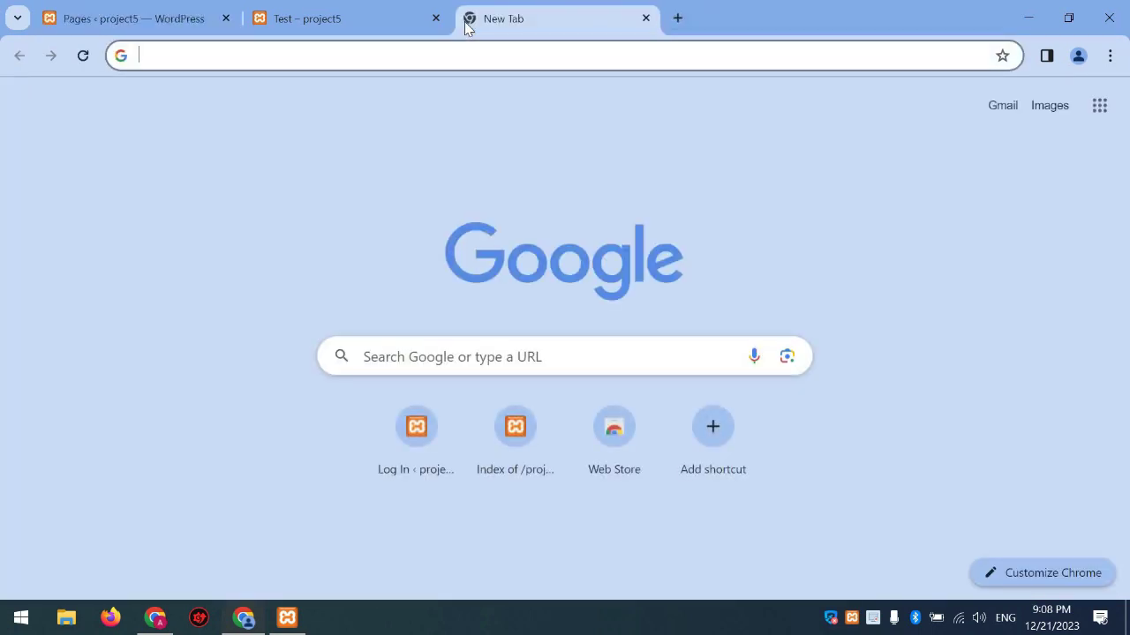
# Search Google for 'envato element' and go to the Envato Elements site from the results
pyautogui.write('envato')
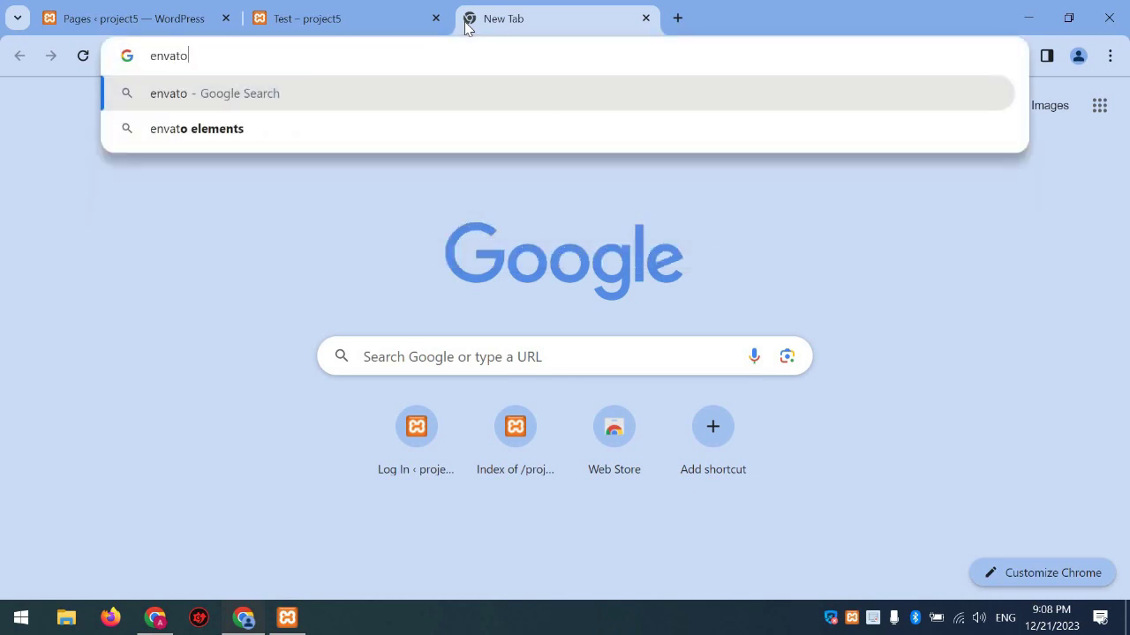
pyautogui.write(' element')
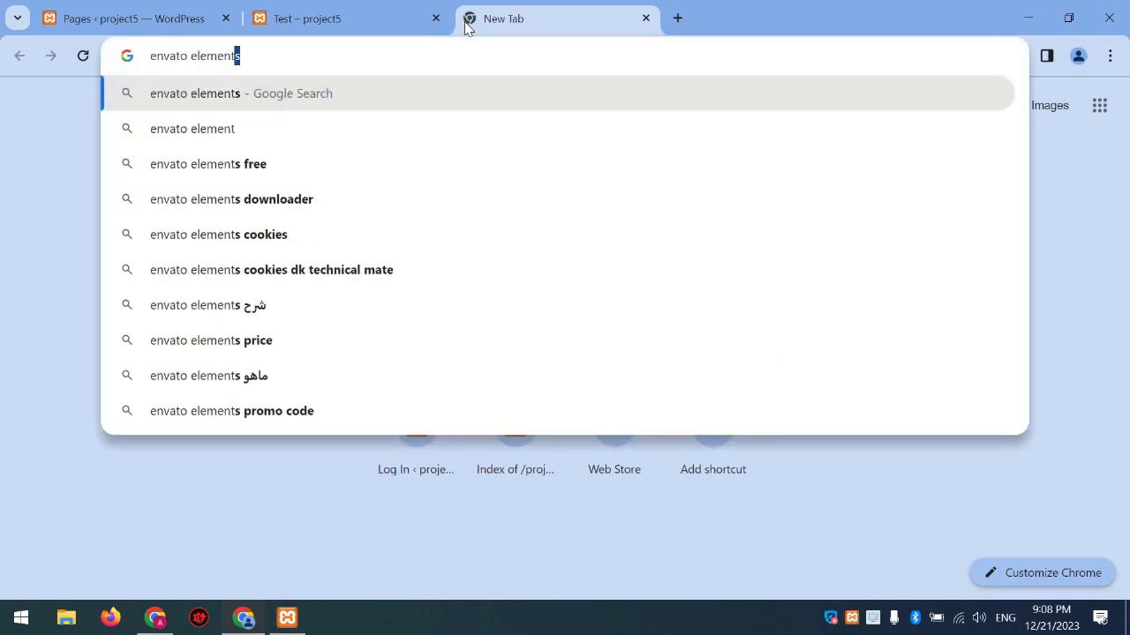
pyautogui.press('Return')
pyautogui.click(893, 322)
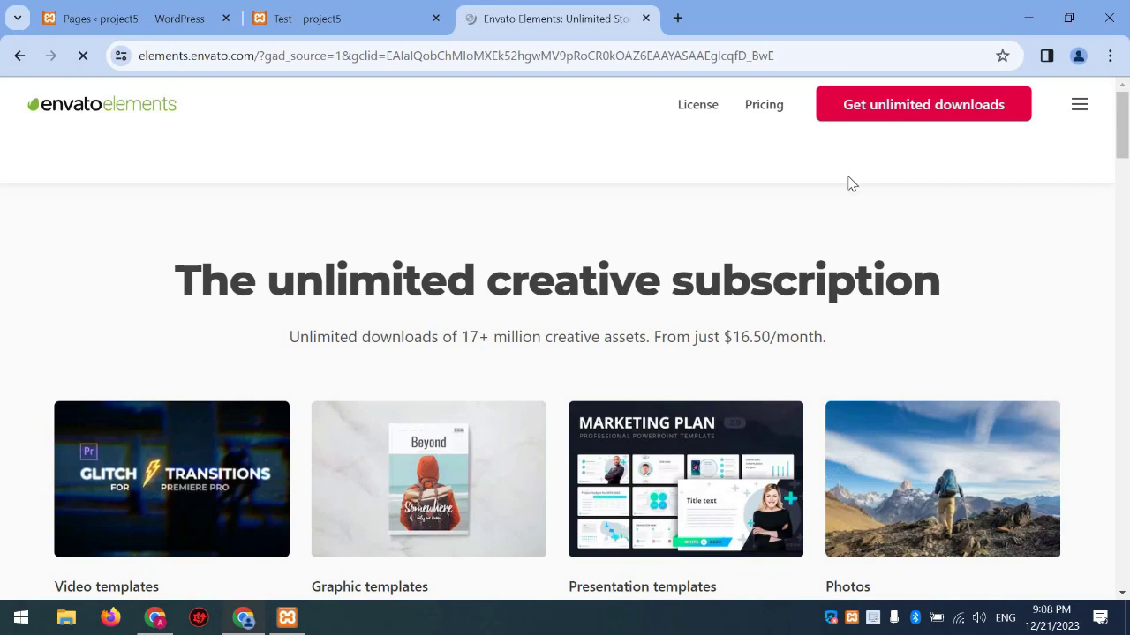
# Browse to the WordPress Template Kits listing on Envato Elements
pyautogui.scroll(-10, 782, 286)
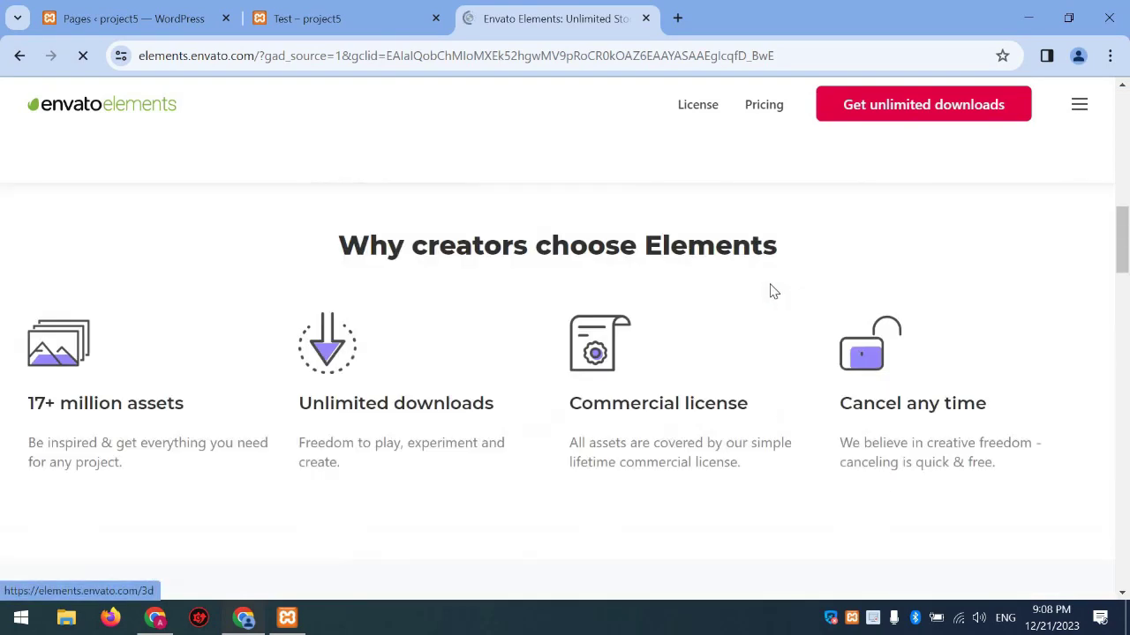
pyautogui.scroll(3, 773, 292)
pyautogui.scroll(8, 775, 293)
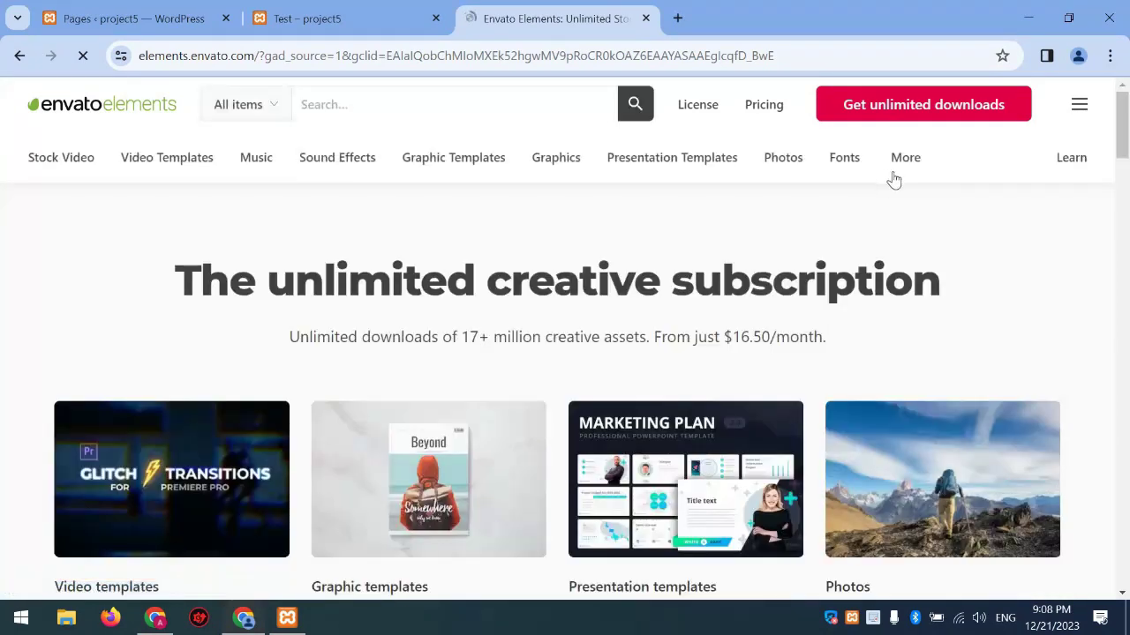
pyautogui.moveTo(906, 157)
pyautogui.moveTo(638, 316)
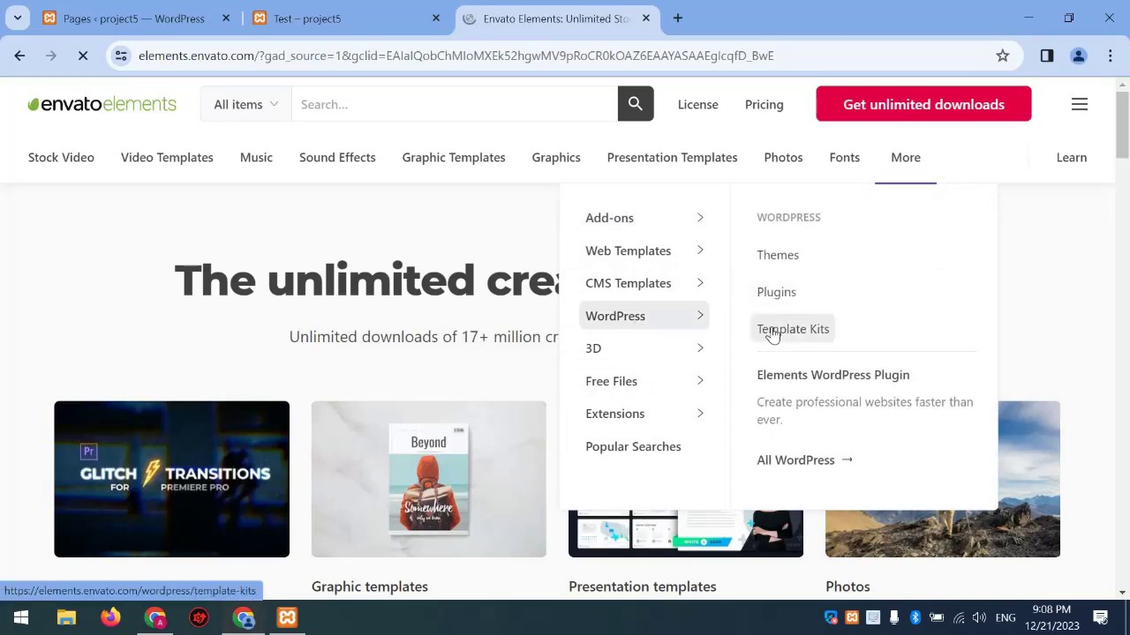
pyautogui.click(772, 332)
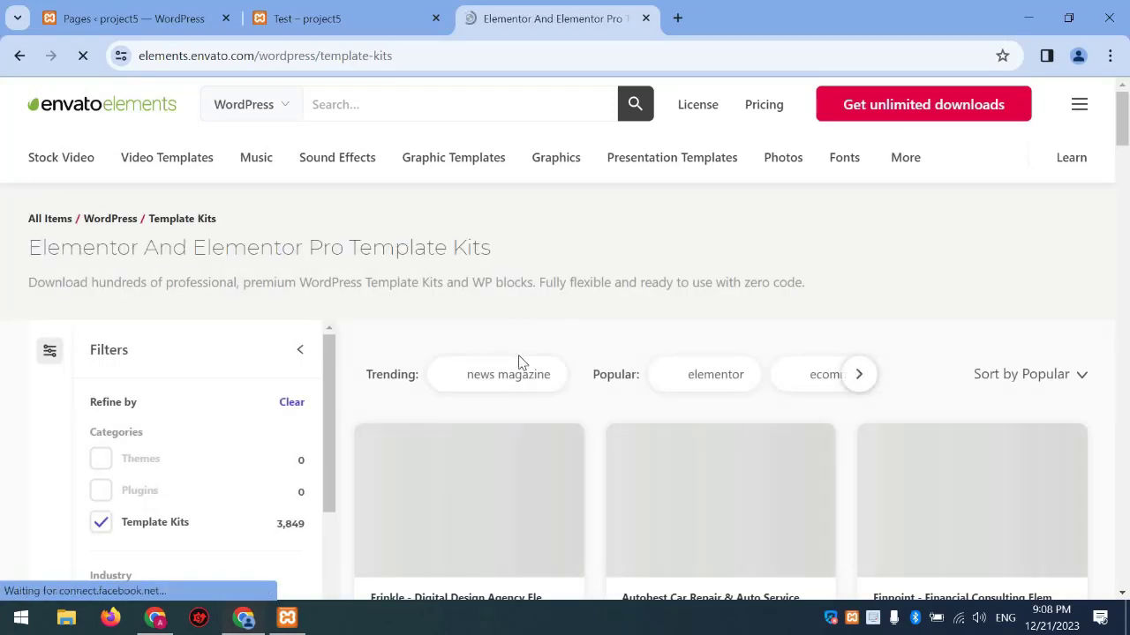
# Open the Autobest car repair kit and launch its Live Preview
pyautogui.scroll(-2, 521, 363)
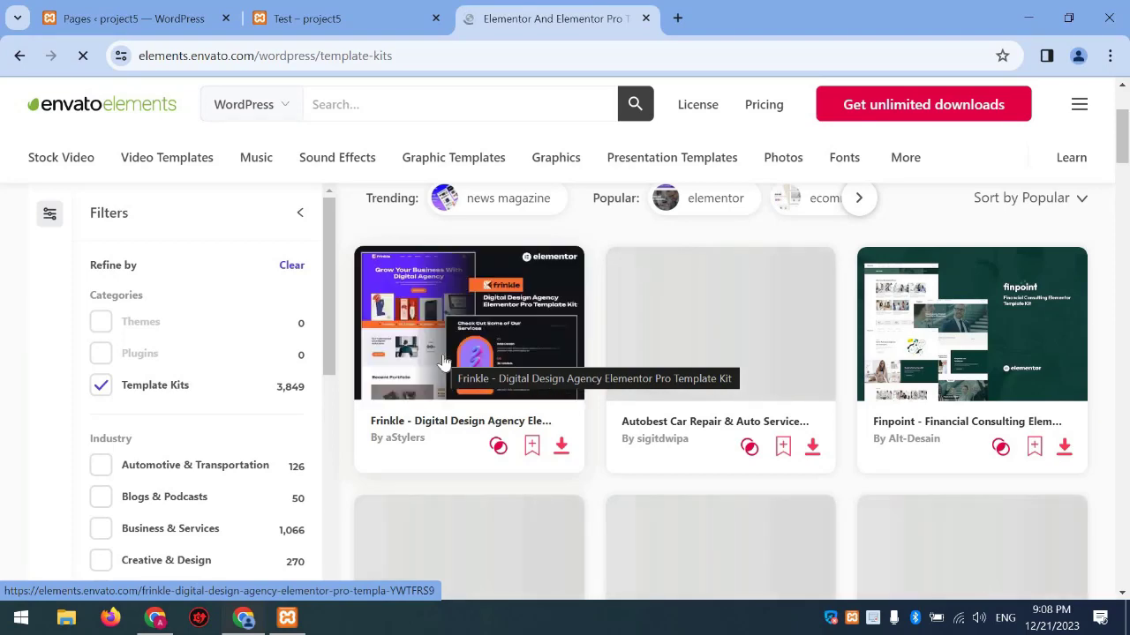
pyautogui.scroll(-2, 701, 217)
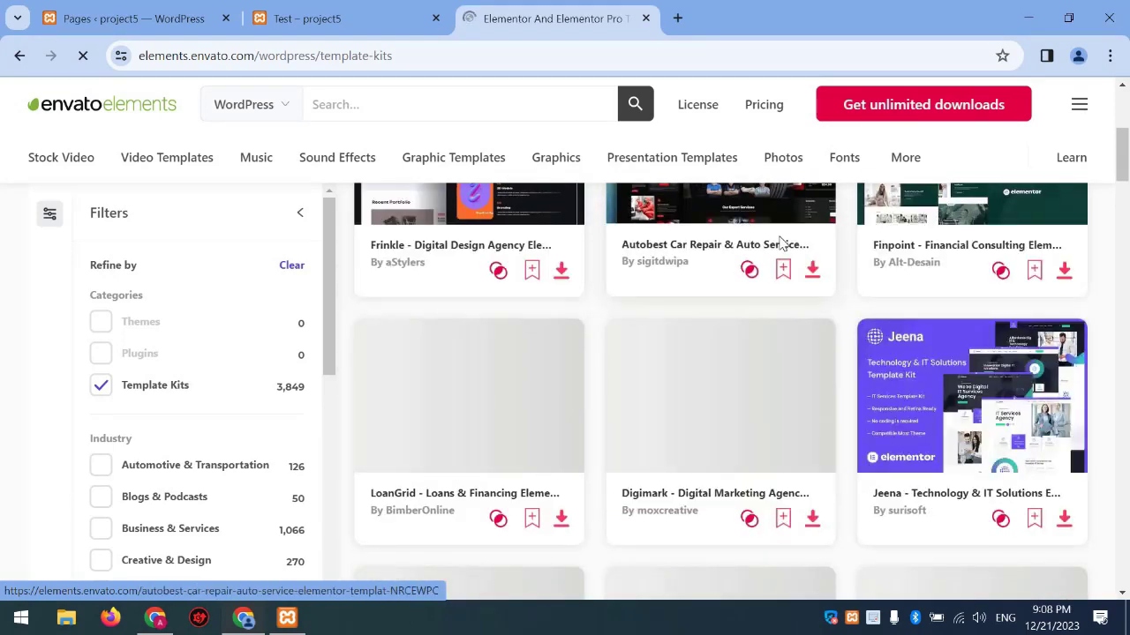
pyautogui.click(780, 243)
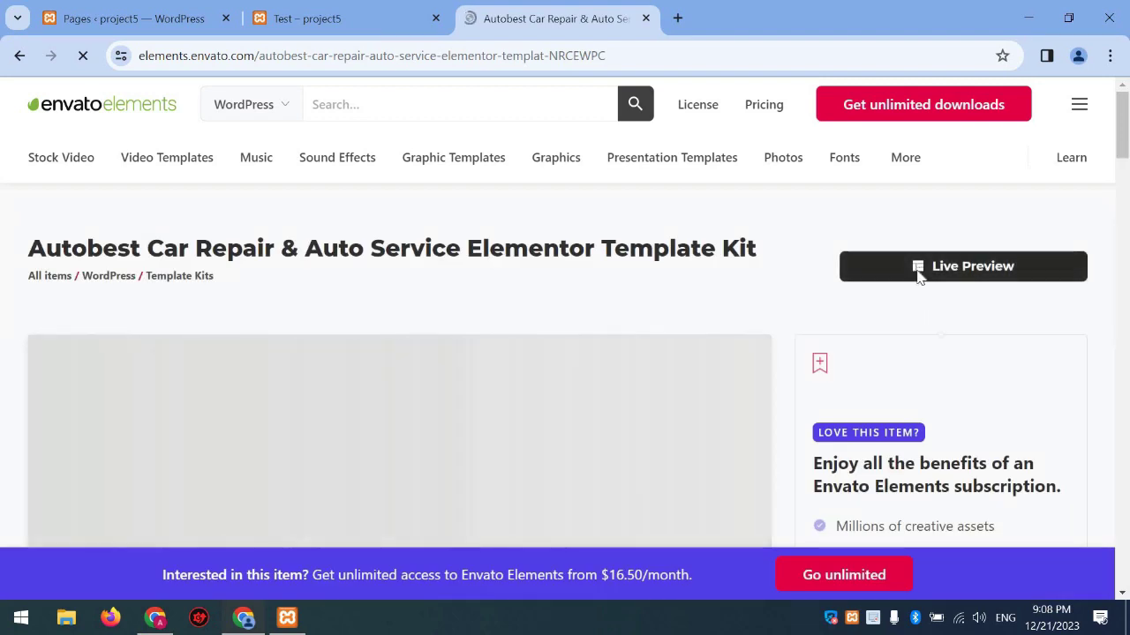
pyautogui.click(919, 274)
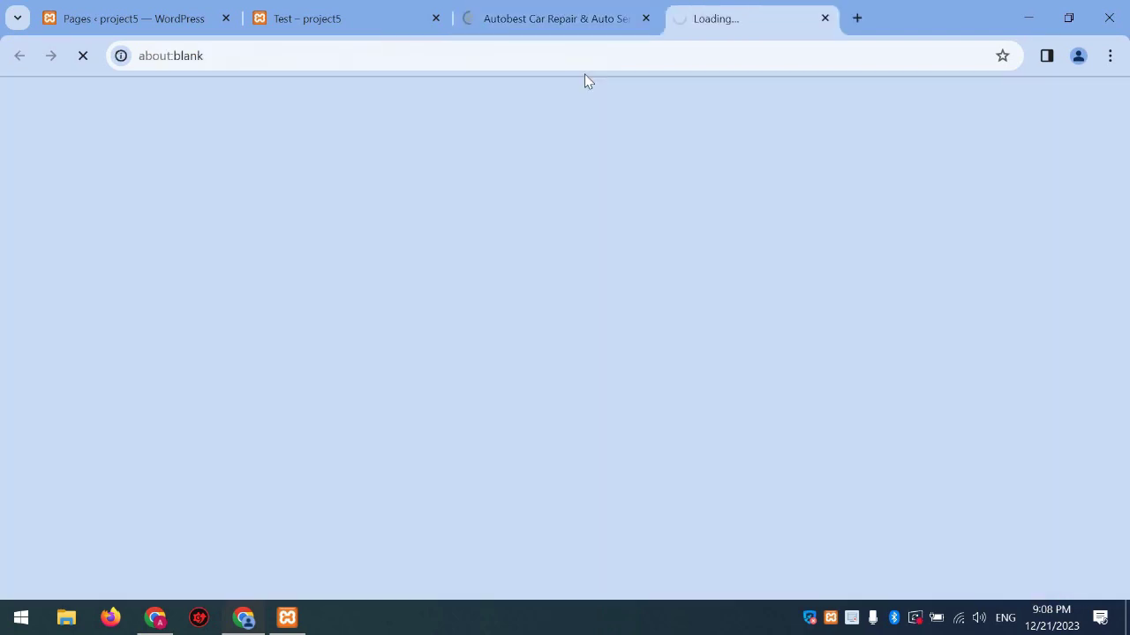
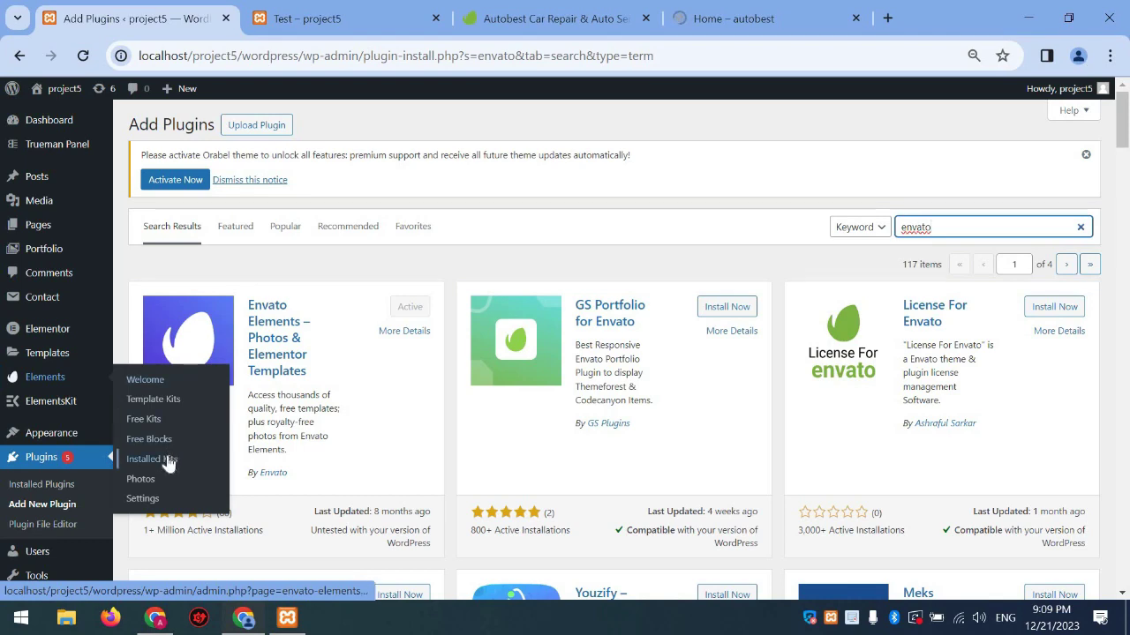
# From Installed Kits, upload a template kit ZIP from the Downloads folder
pyautogui.click(168, 461)
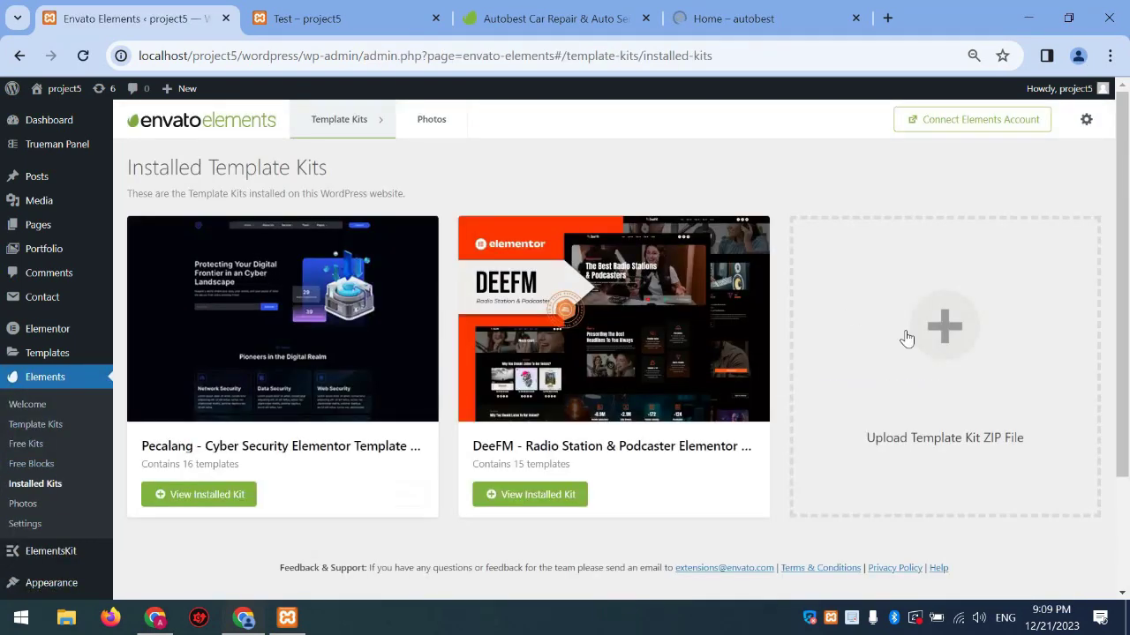
pyautogui.click(977, 314)
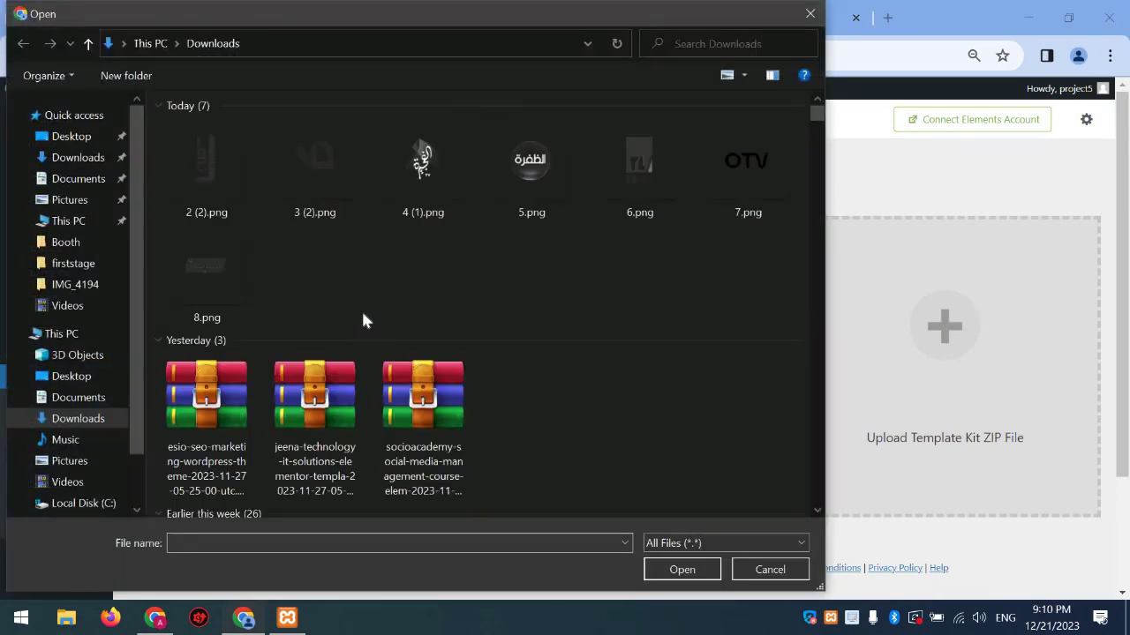
pyautogui.scroll(-2, 370, 308)
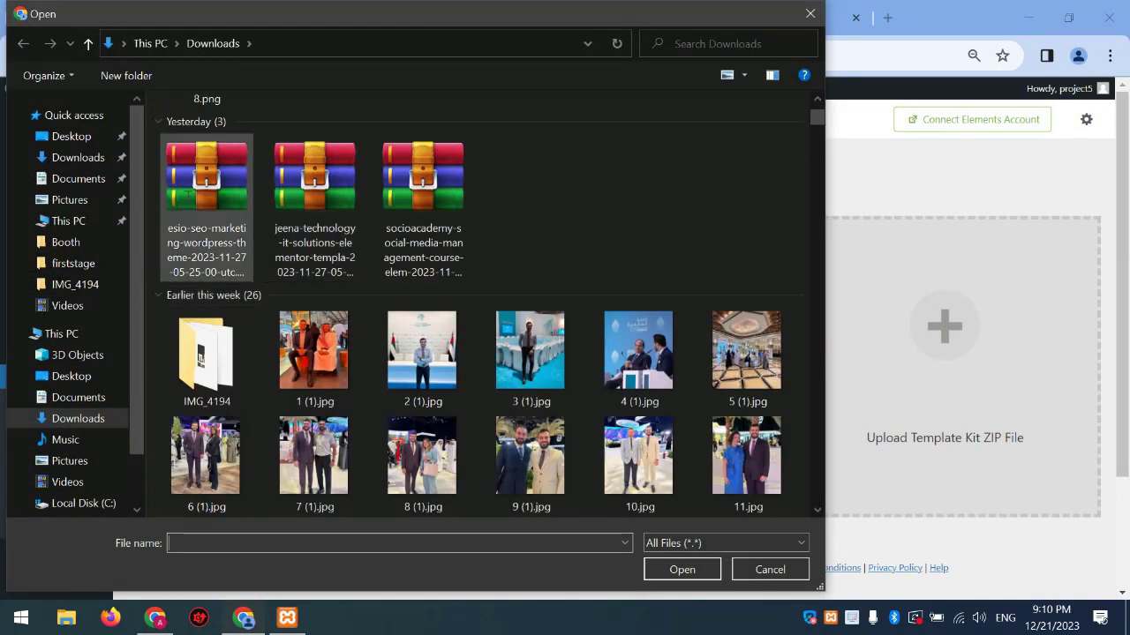
pyautogui.doubleClick(207, 207)
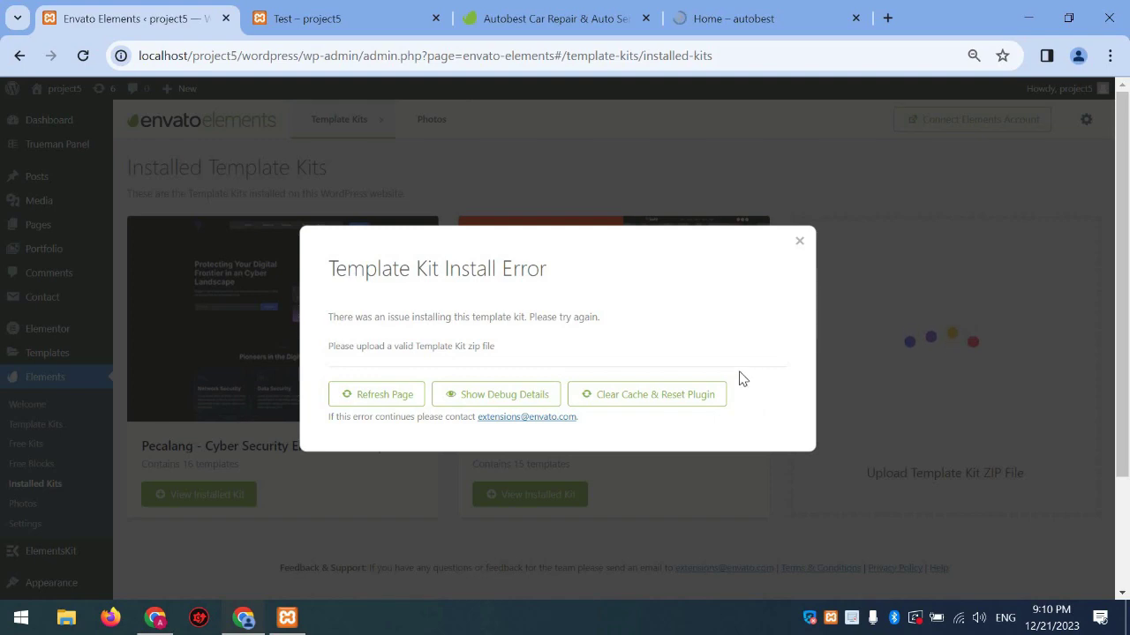
# Dismiss the kit install error and upload a different template kit ZIP
pyautogui.click(812, 252)
pyautogui.click(918, 385)
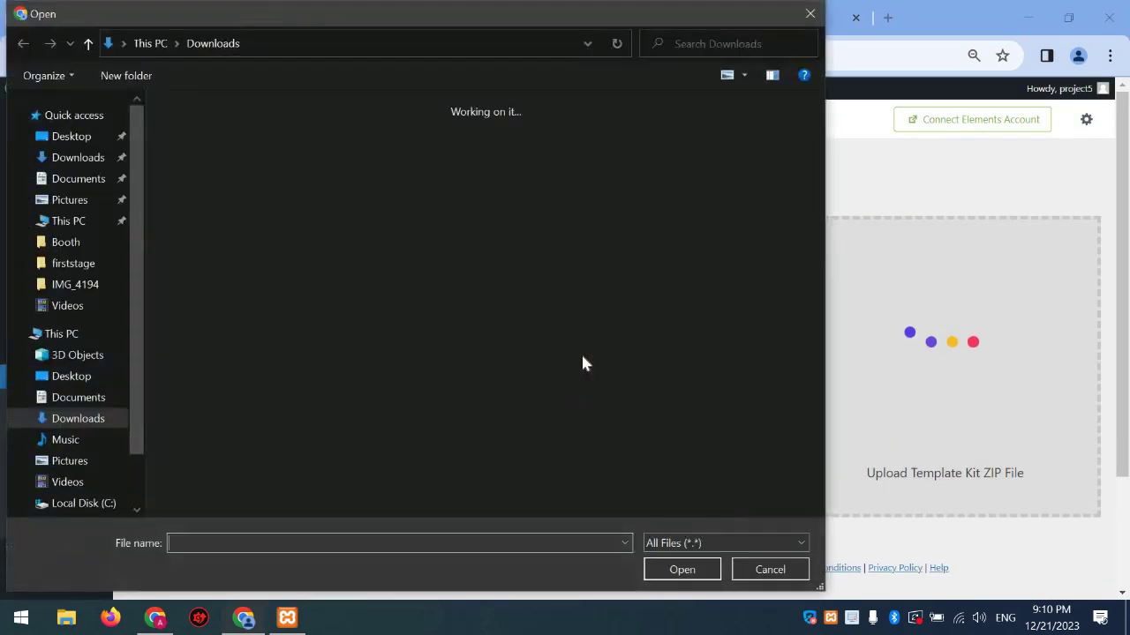
pyautogui.doubleClick(313, 411)
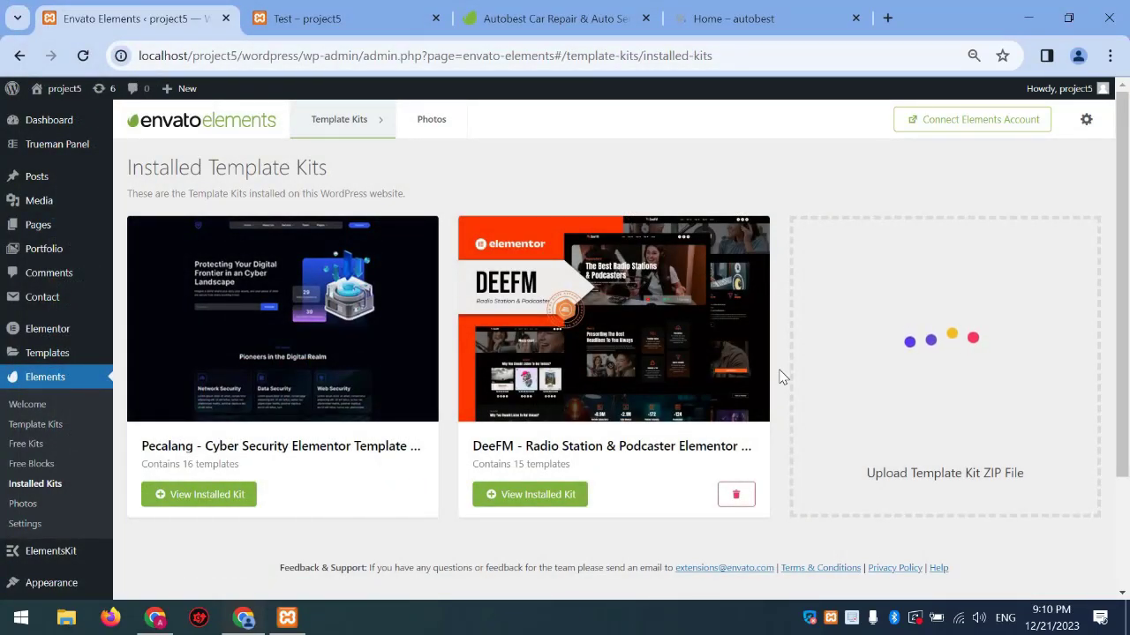
# Connect the computer to another Wi-Fi network from the taskbar network list
pyautogui.scroll(-3, 776, 366)
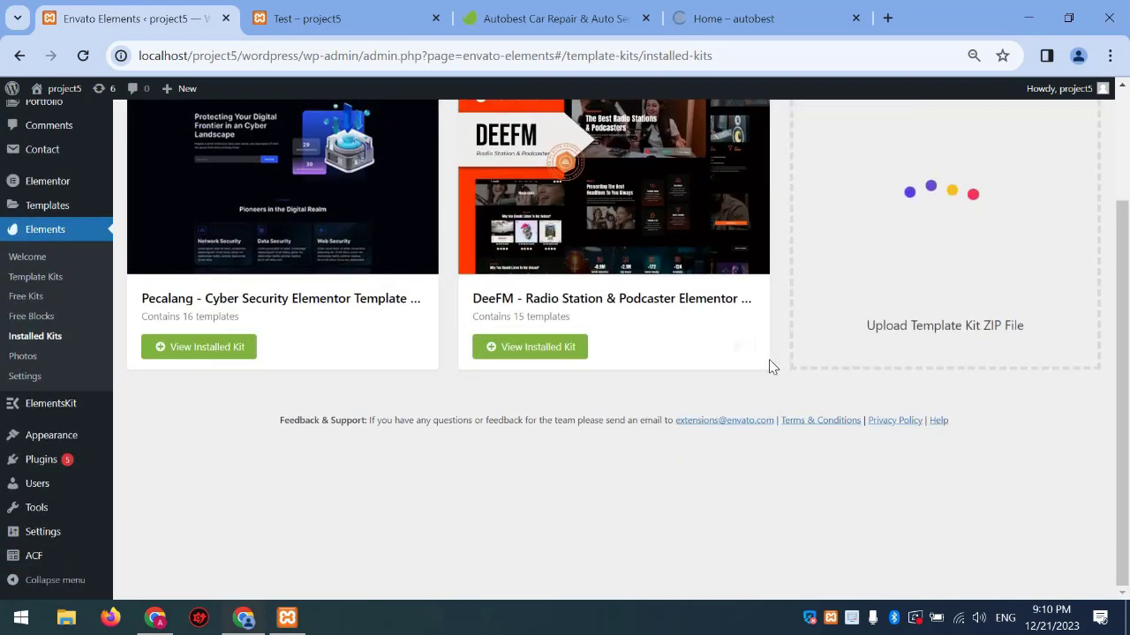
pyautogui.scroll(3, 776, 362)
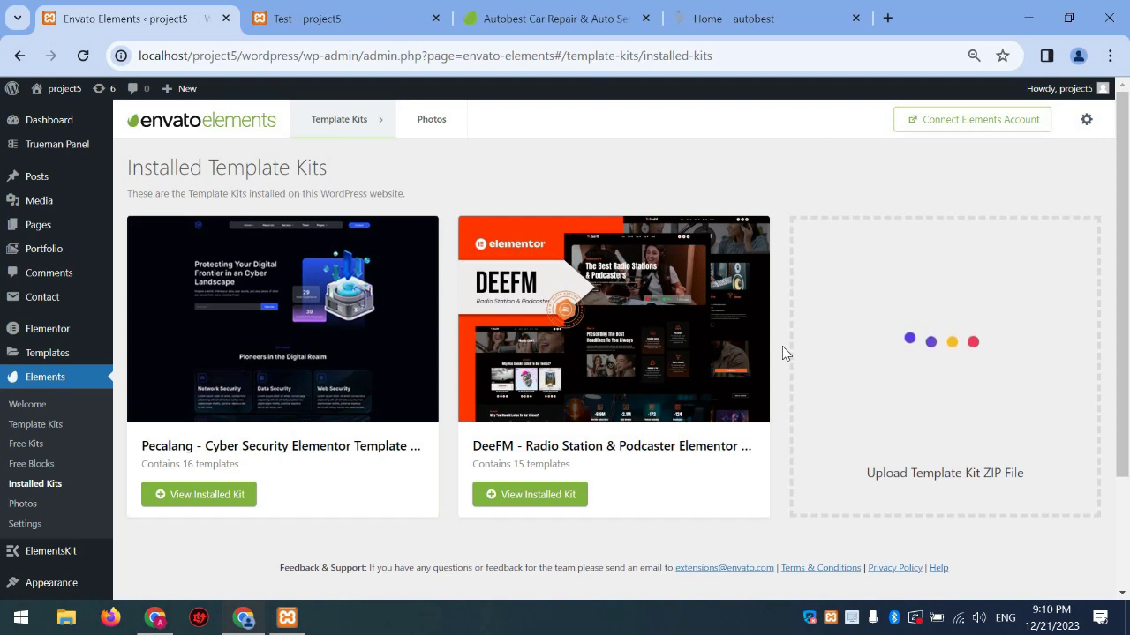
pyautogui.click(959, 618)
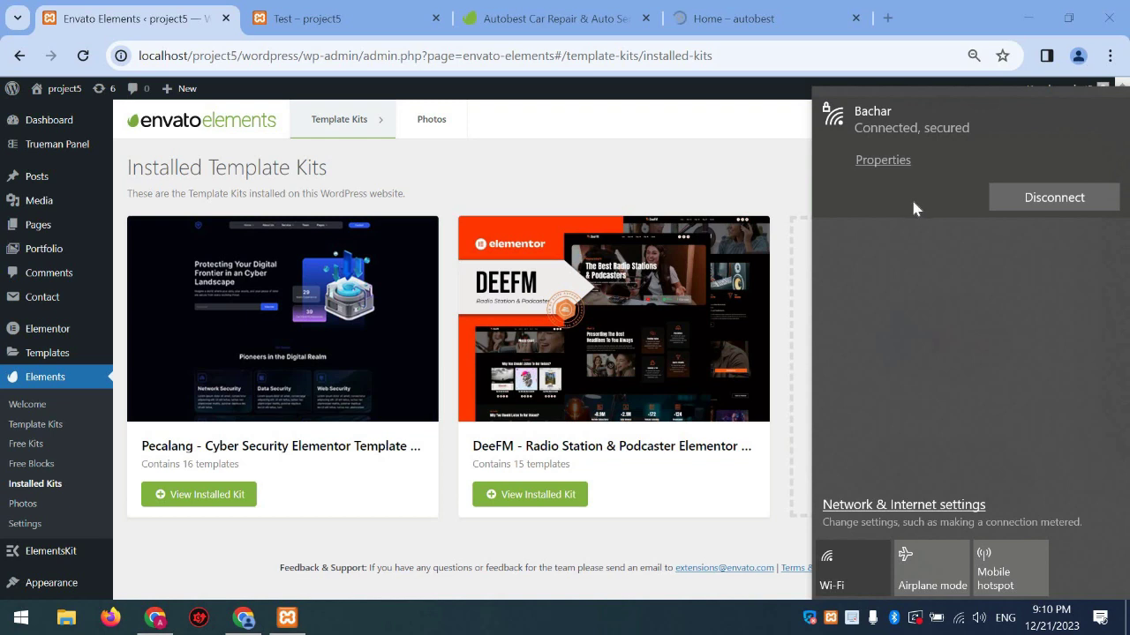
pyautogui.click(969, 622)
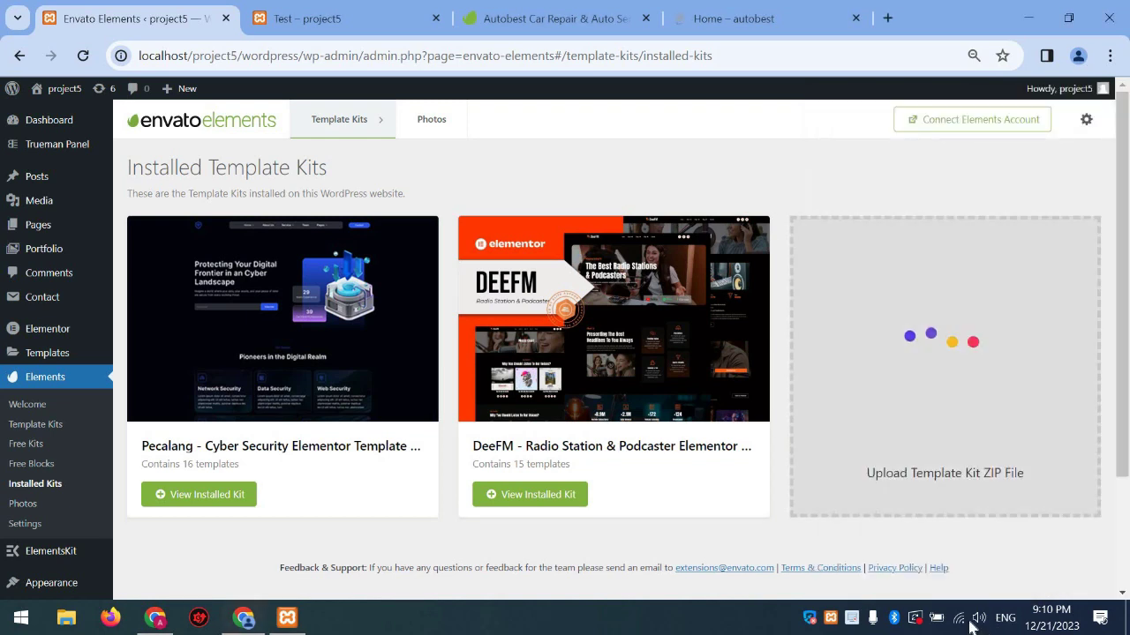
pyautogui.click(959, 620)
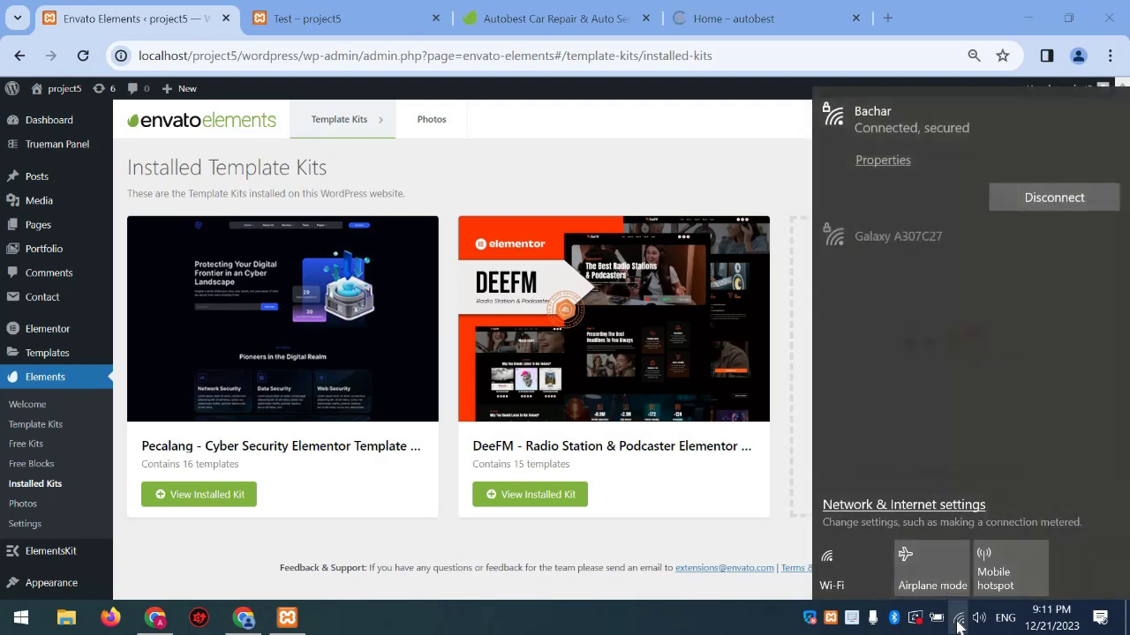
pyautogui.click(959, 622)
pyautogui.click(964, 620)
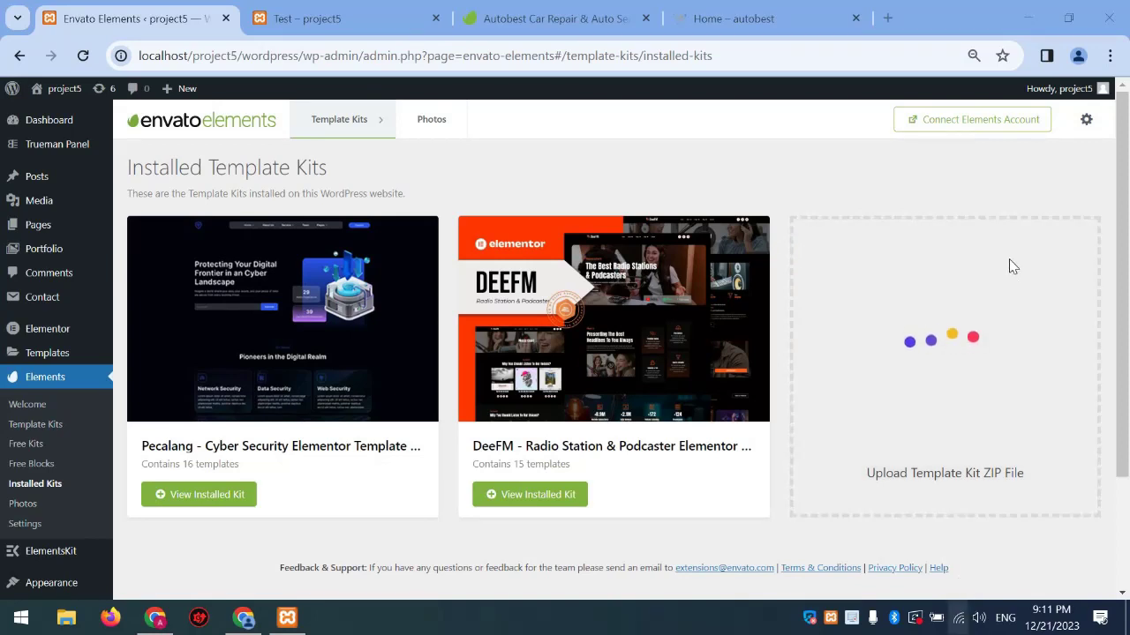
pyautogui.click(997, 251)
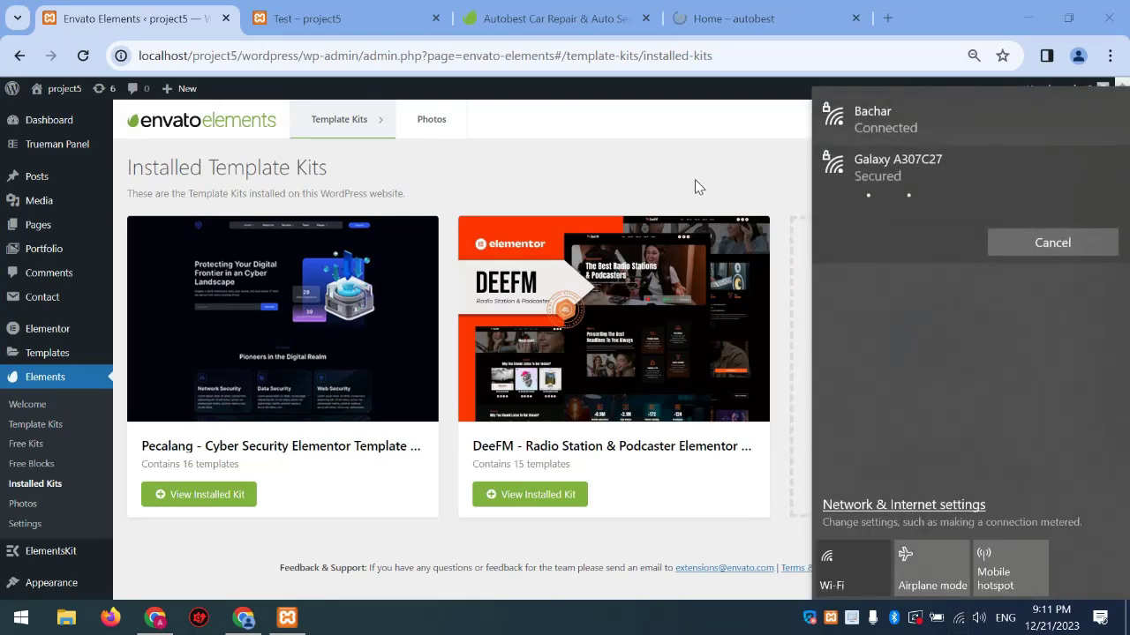
pyautogui.tripleClick(728, 207)
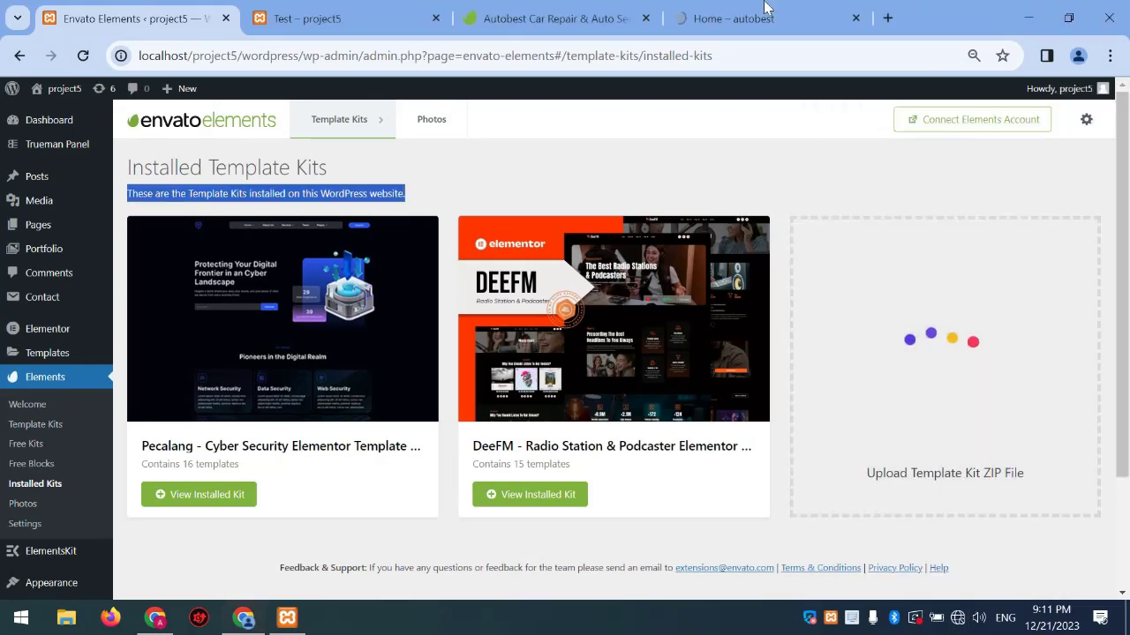
# Check the demo tab, reload the Envato Elements installed kits page, and confirm the Wi-Fi connection
pyautogui.click(732, 17)
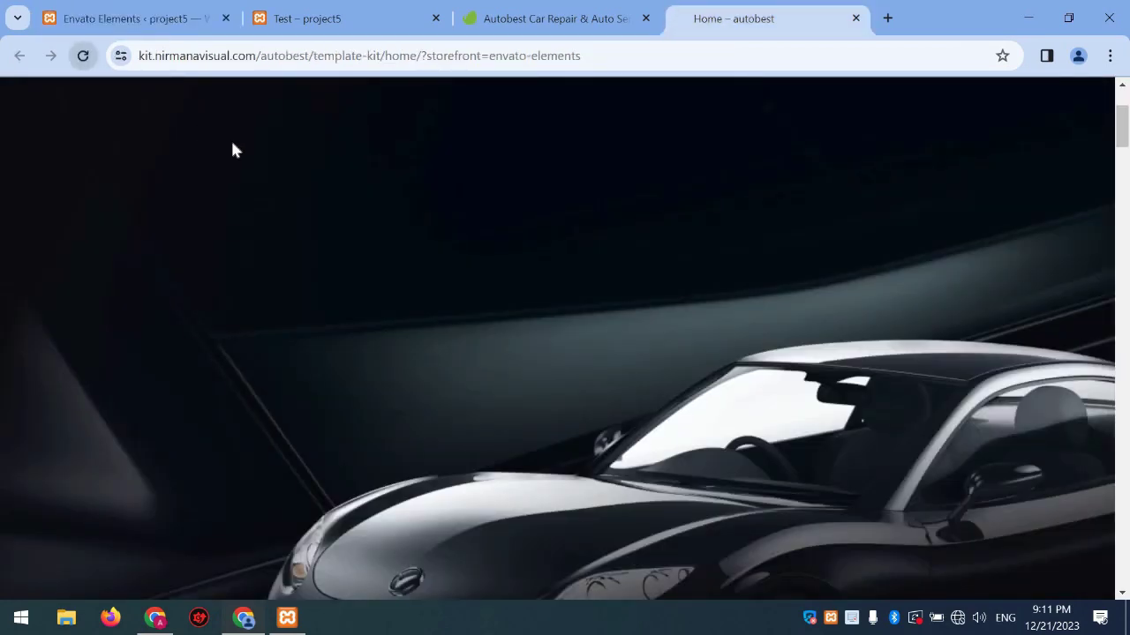
pyautogui.click(132, 18)
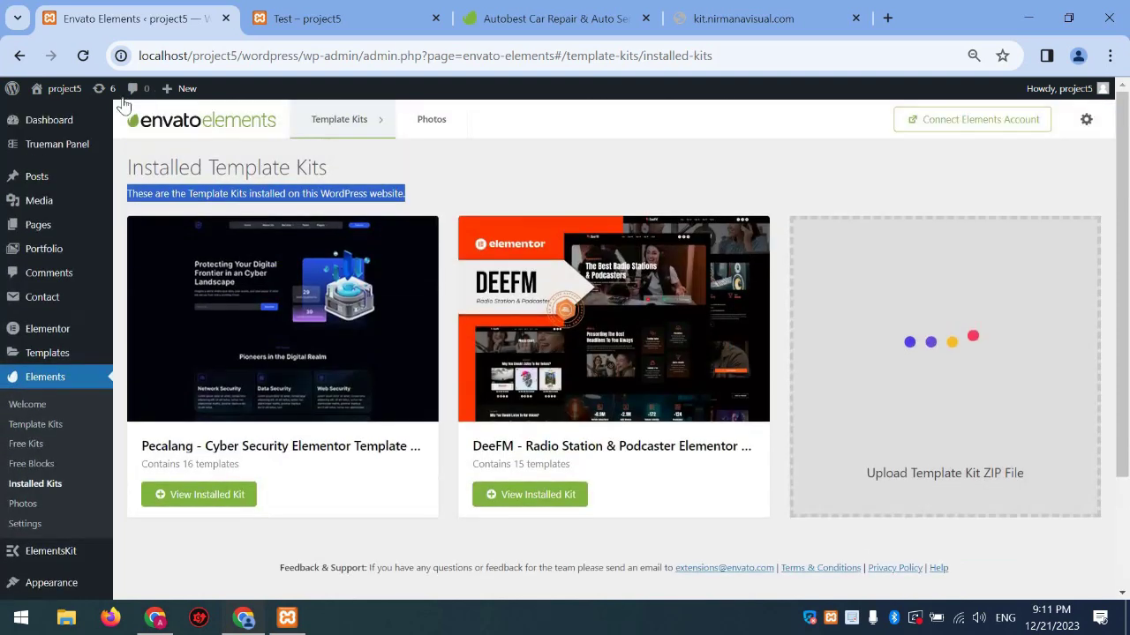
pyautogui.click(83, 55)
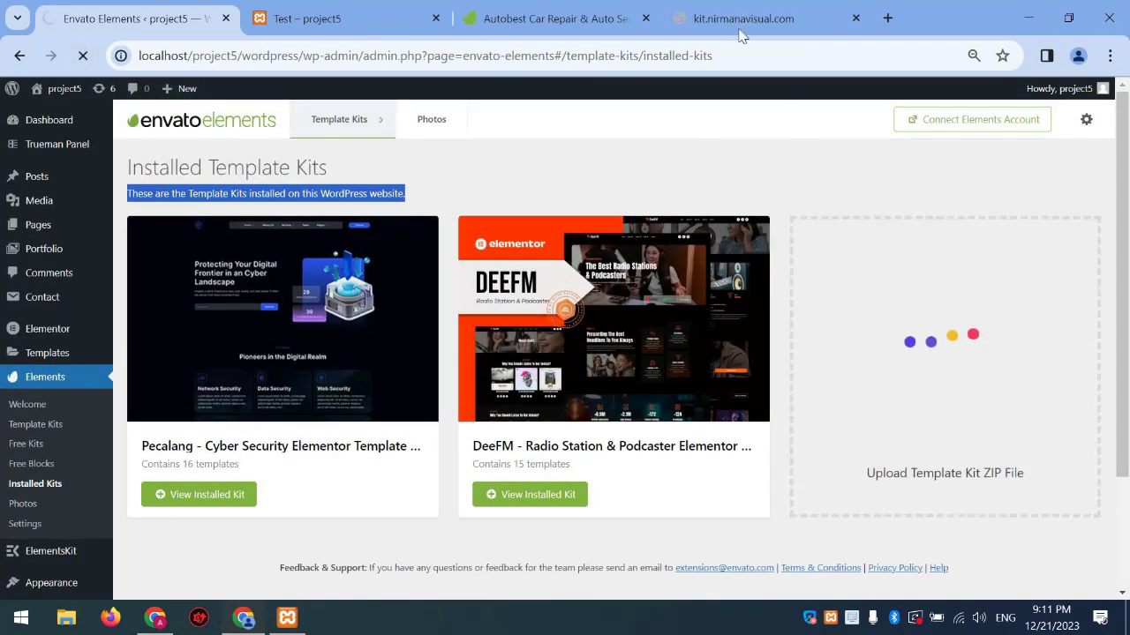
pyautogui.click(741, 25)
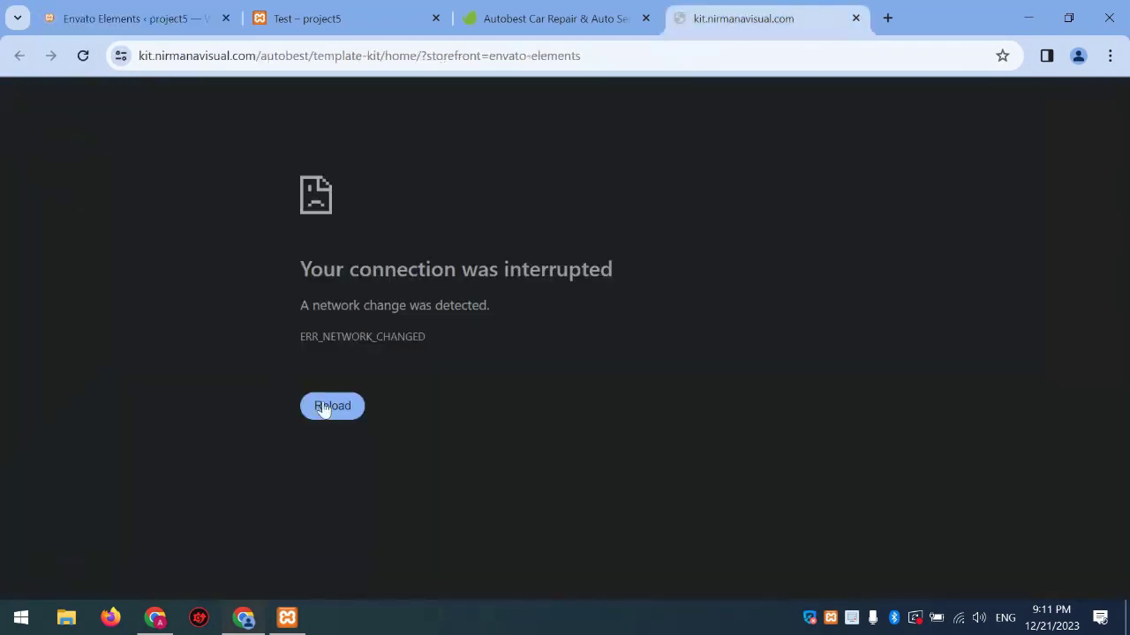
pyautogui.click(958, 619)
pyautogui.click(275, 127)
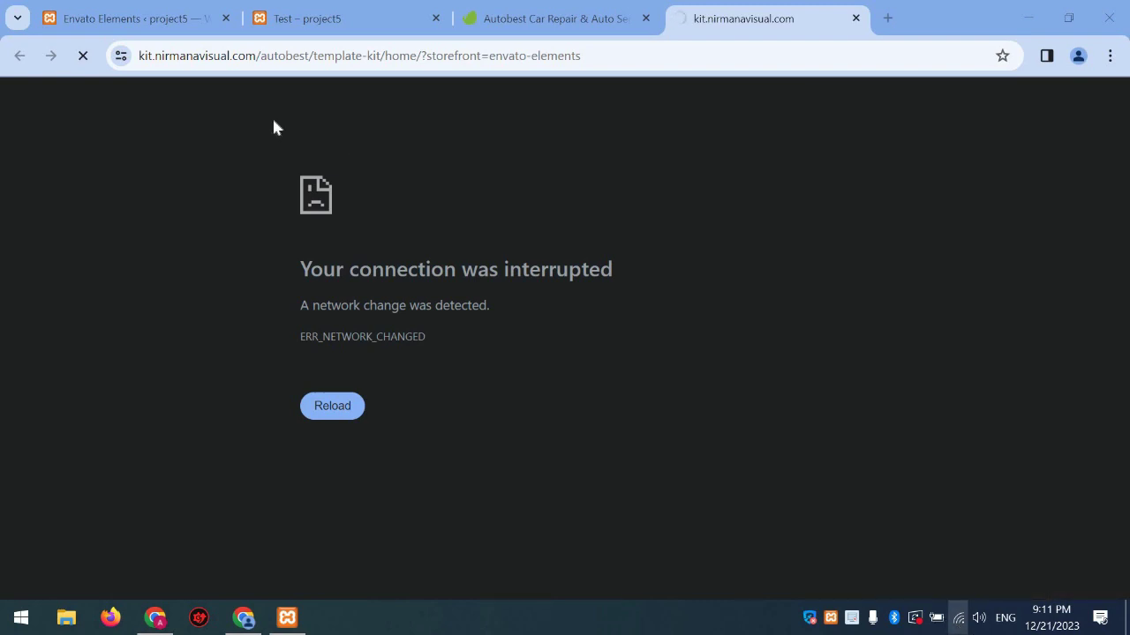
pyautogui.click(151, 19)
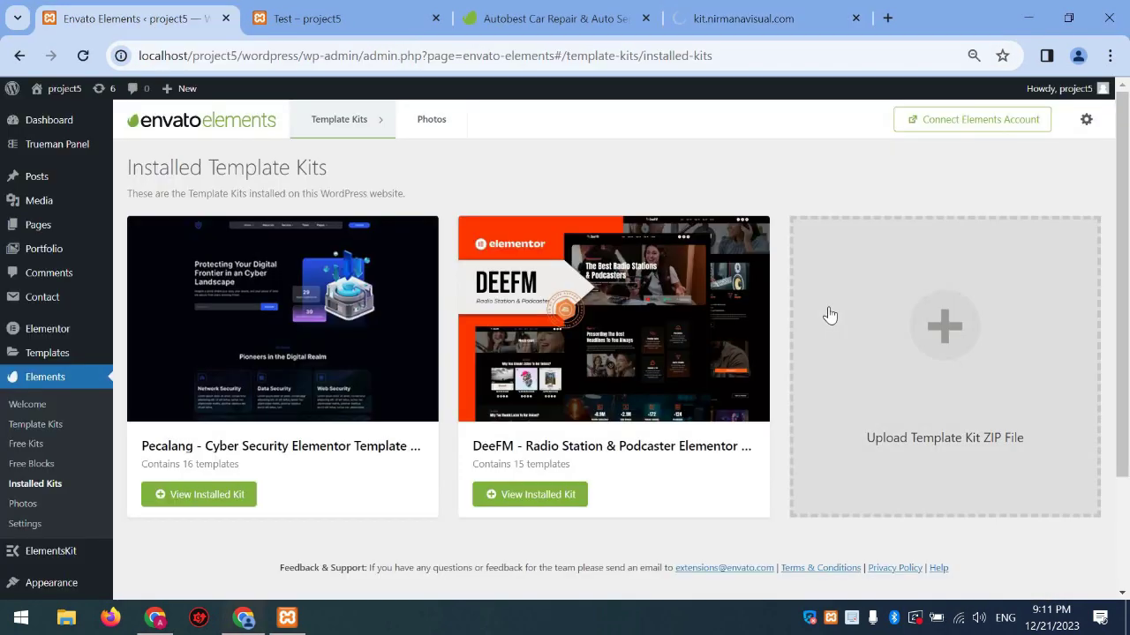
# Upload the jeena-technology ZIP as a template kit
pyautogui.click(821, 312)
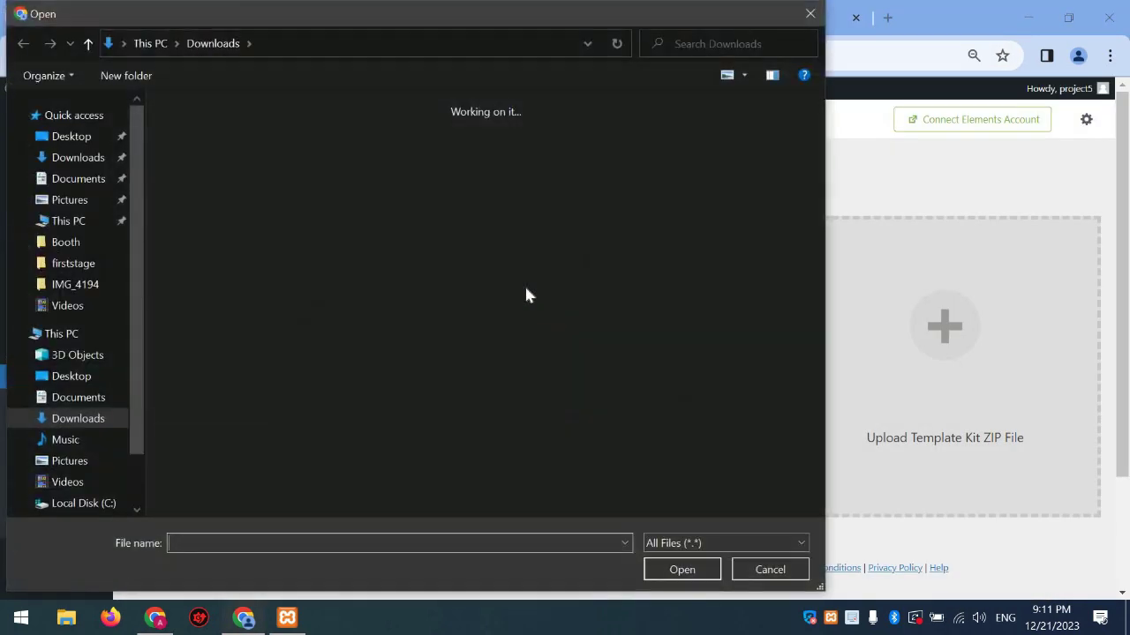
pyautogui.doubleClick(328, 381)
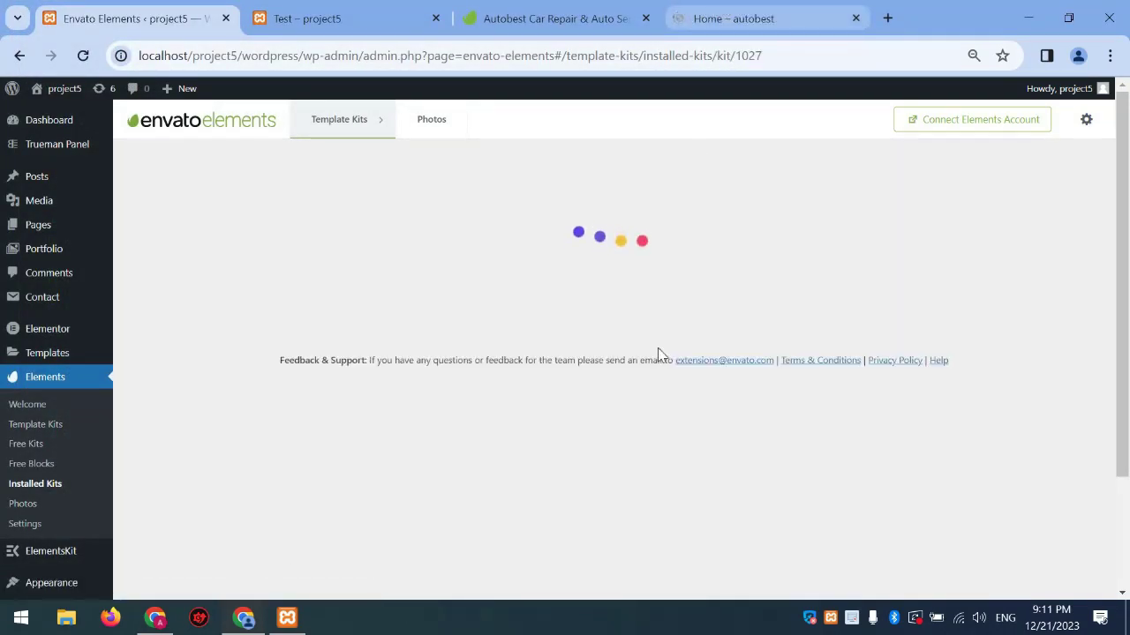
pyautogui.scroll(-1, 643, 309)
pyautogui.scroll(1, 548, 216)
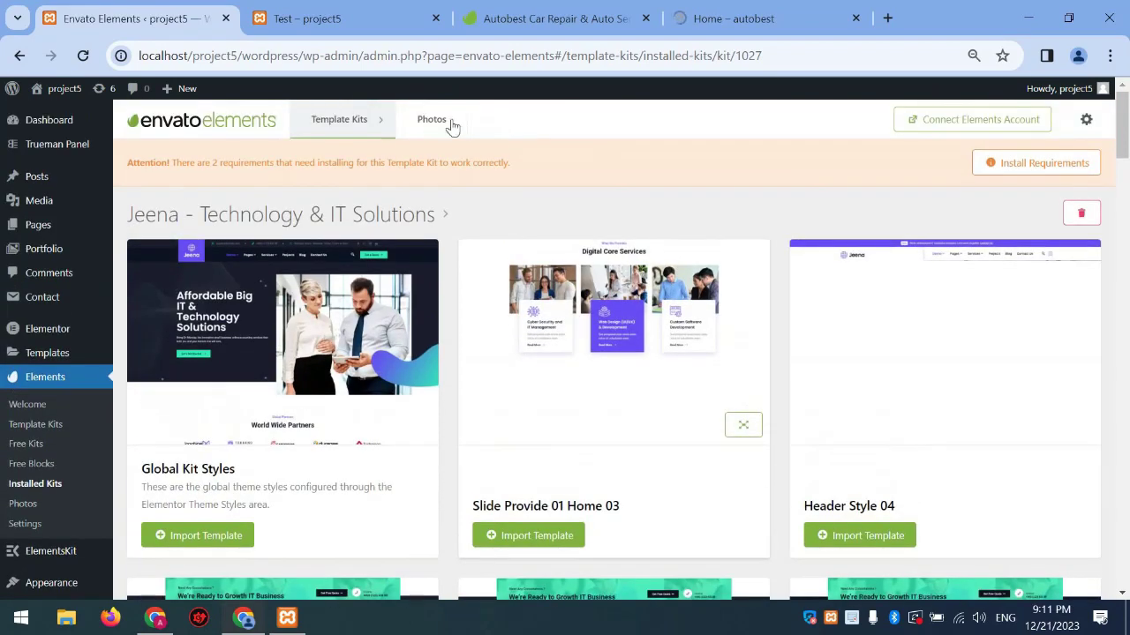
# Show the Jeena kit's missing requirements list, MetForm and Themesflat Addons
pyautogui.moveTo(129, 162); pyautogui.dragTo(548, 172)
pyautogui.click(998, 164)
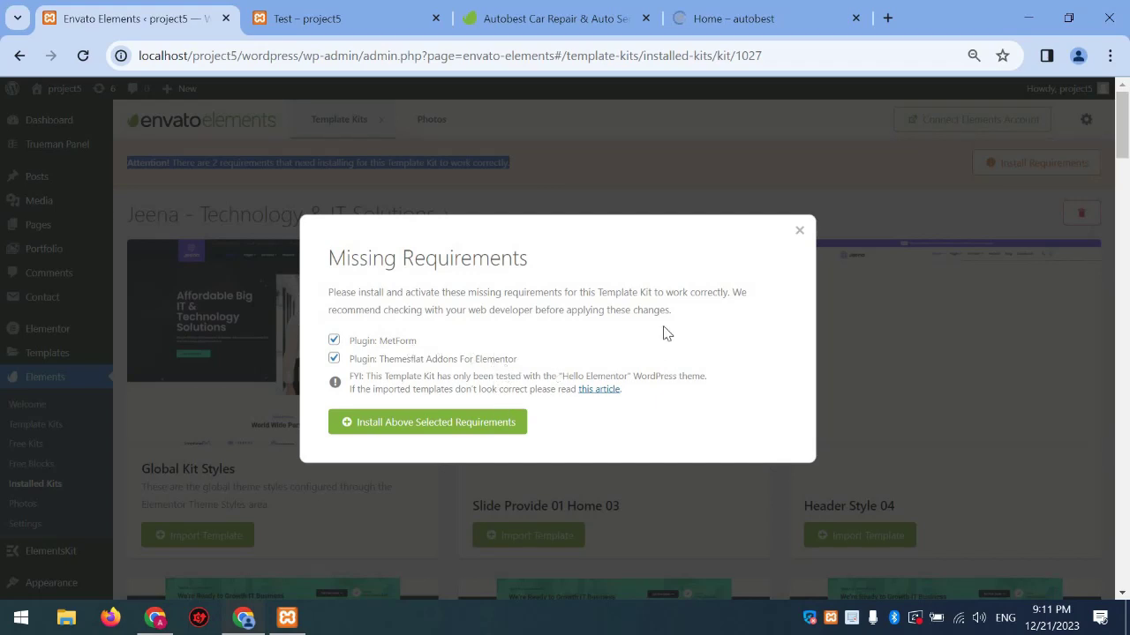
pyautogui.click(799, 231)
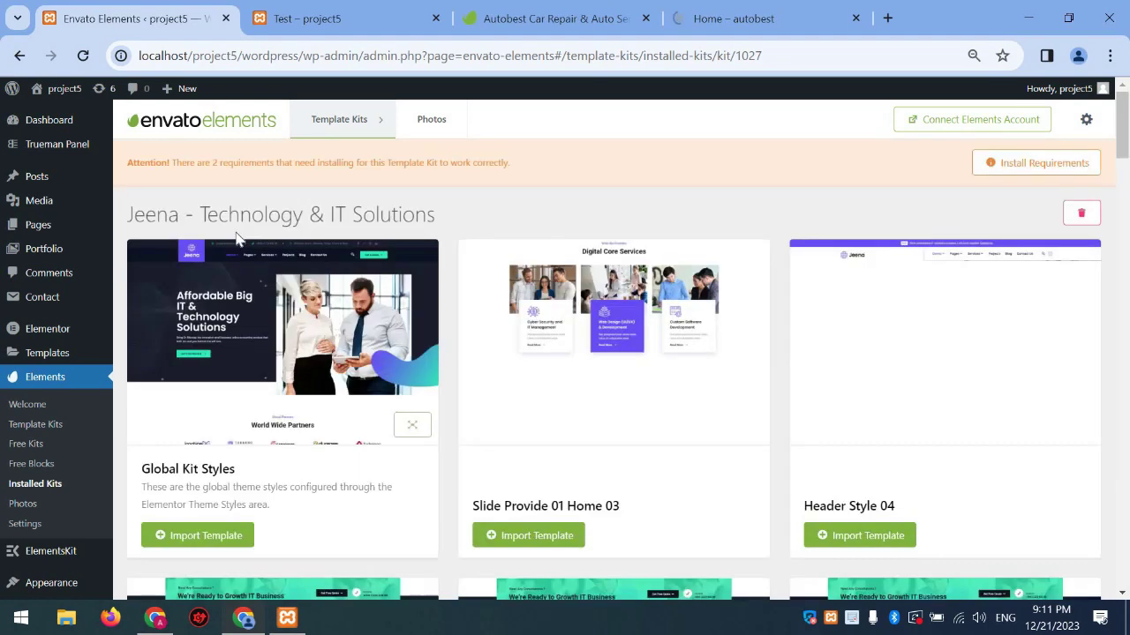
pyautogui.click(1038, 167)
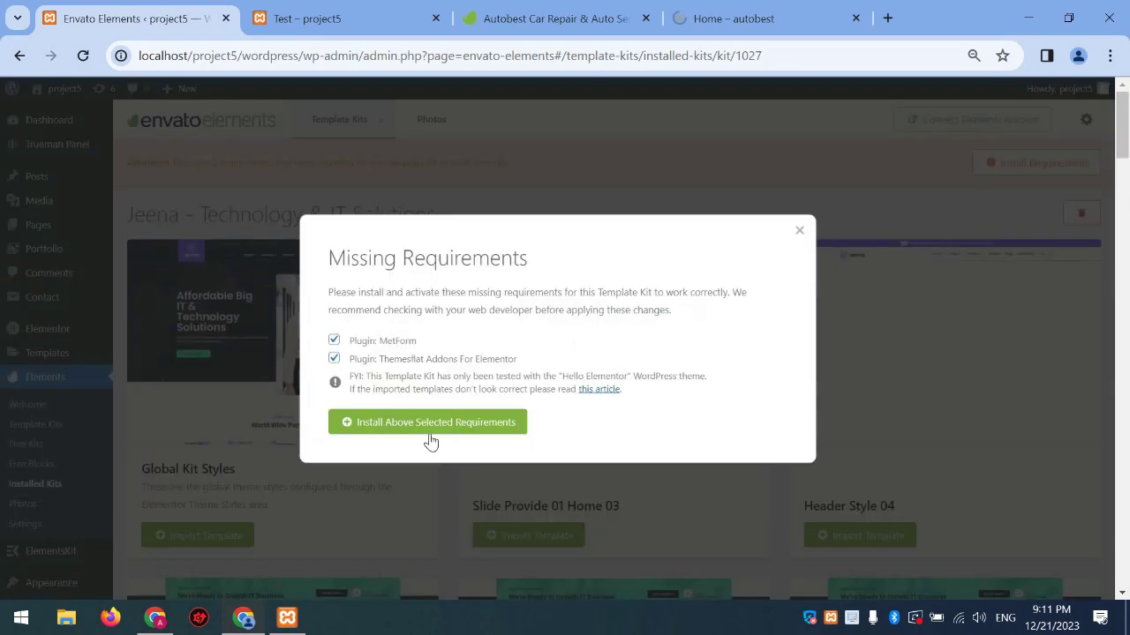
# Install the missing MetForm and Themesflat Addons for Elementor plugins and close the installer
pyautogui.click(432, 424)
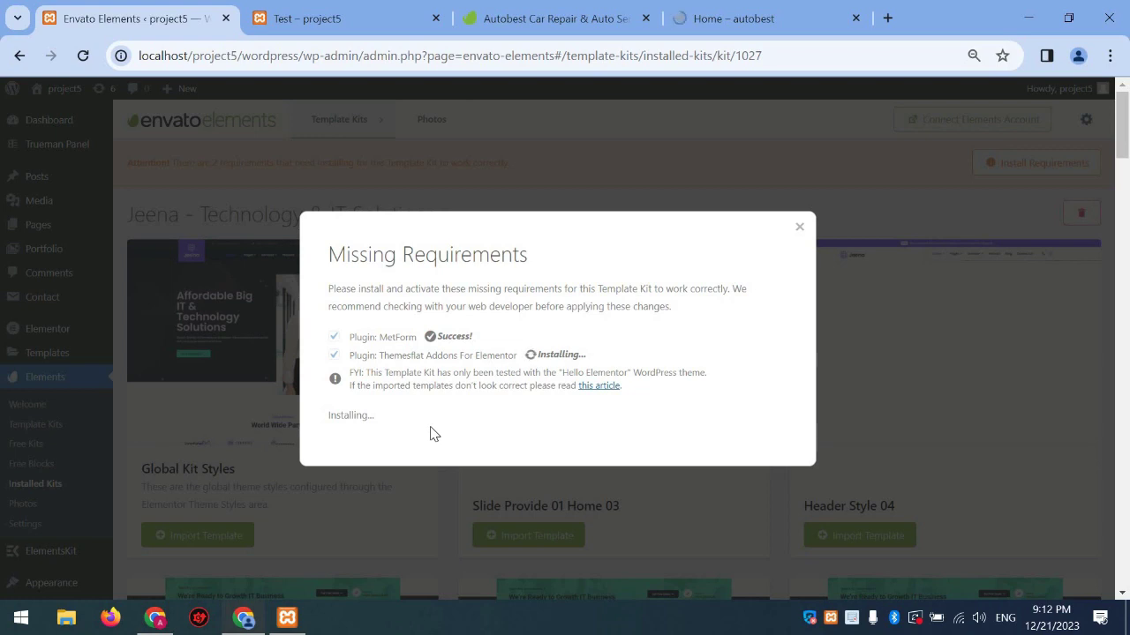
pyautogui.click(367, 437)
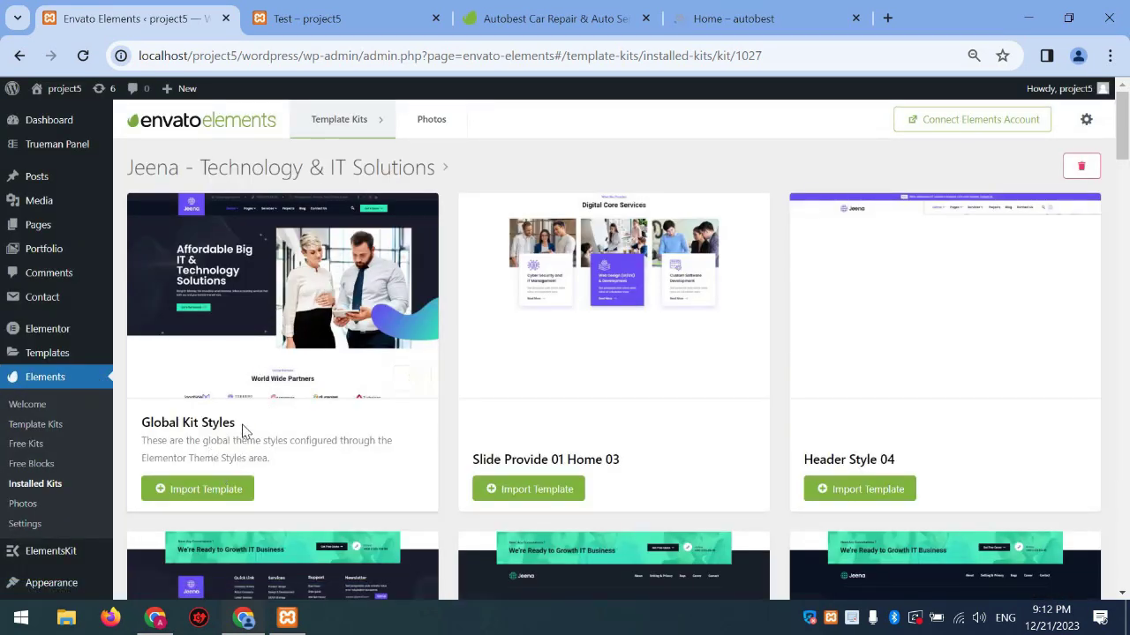
# Import the Jeena kit's Global Kit Styles template and look over the Test page
pyautogui.tripleClick(156, 420)
pyautogui.click(176, 491)
pyautogui.hotkey('ctrl', 'Tab')
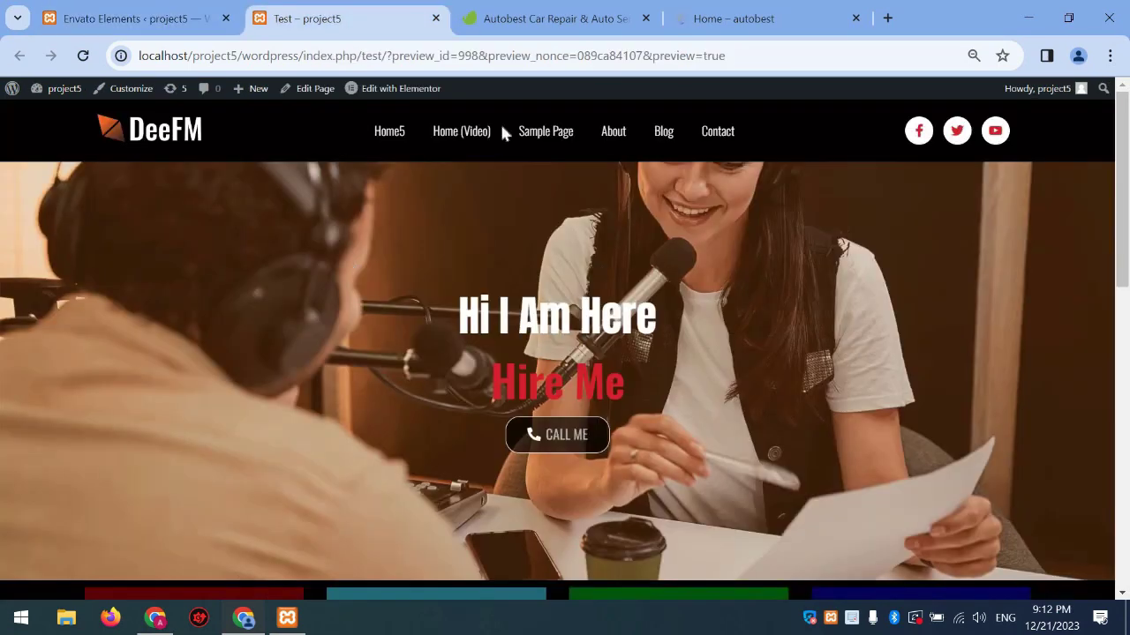
pyautogui.scroll(-8, 676, 415)
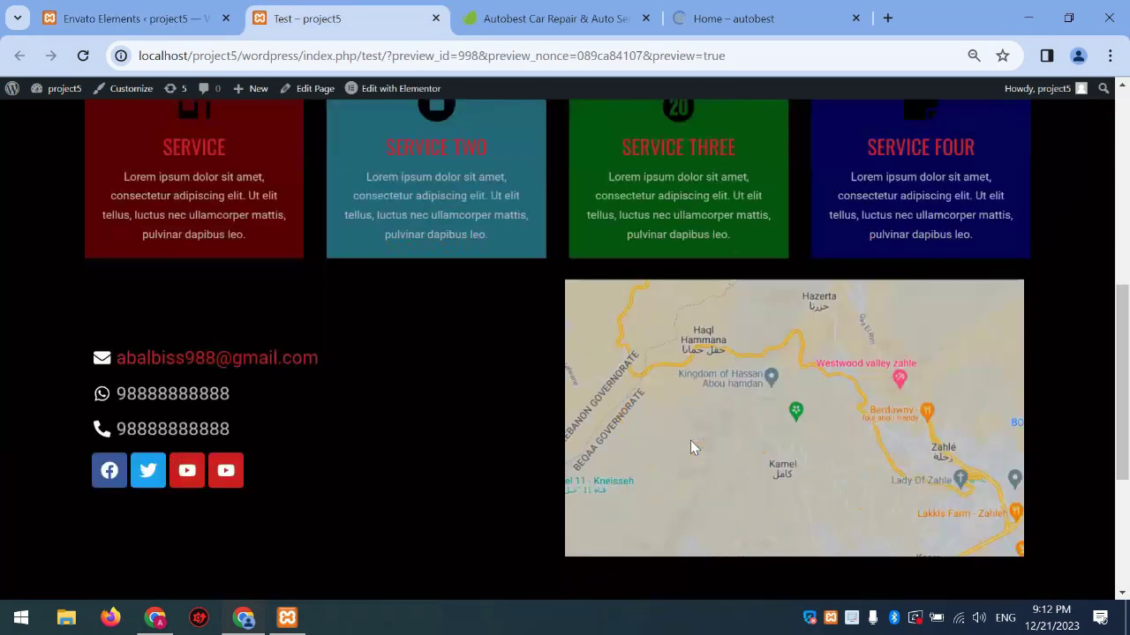
pyautogui.scroll(10, 738, 285)
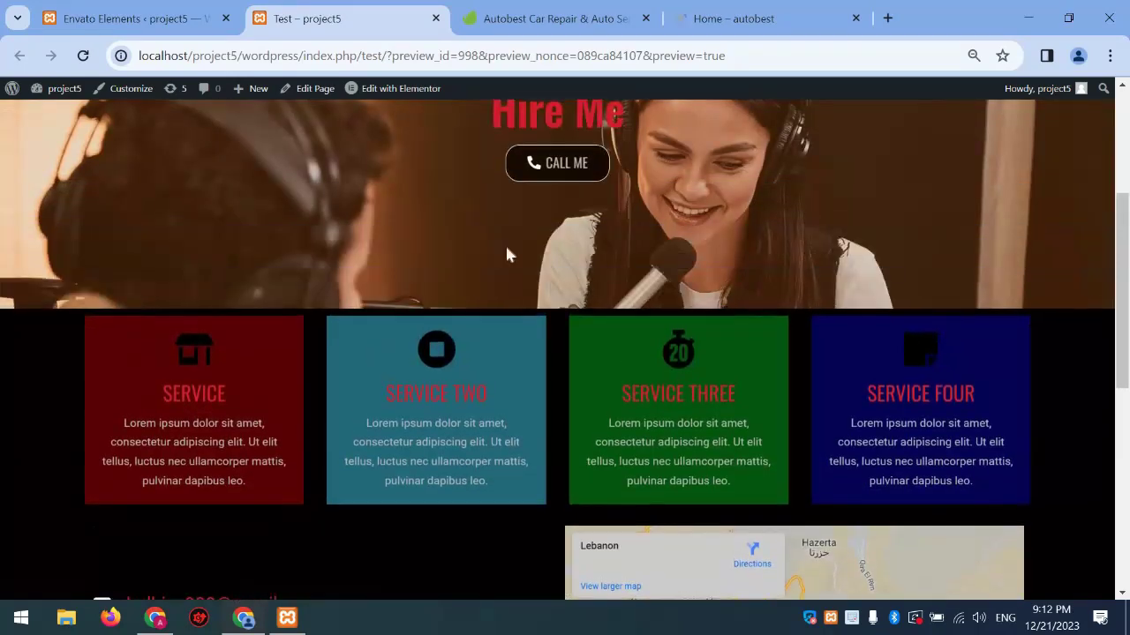
pyautogui.scroll(-8, 505, 413)
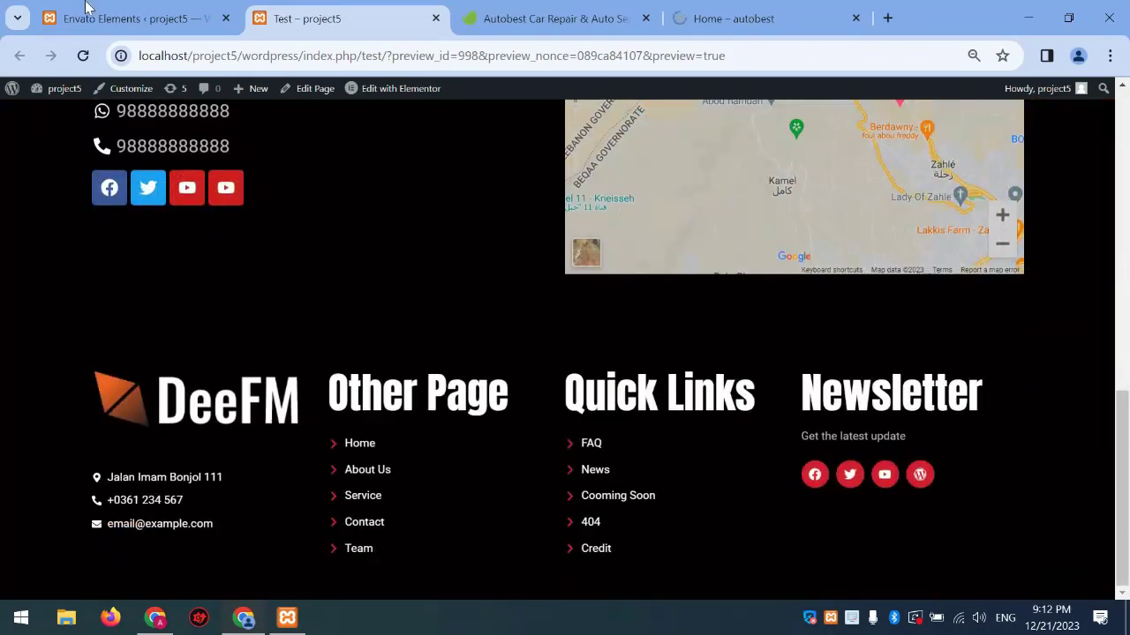
# Reload the Test page to confirm the new green styling, then go to Saved Templates
pyautogui.hotkey('ctrl', 'shift', 'Tab')
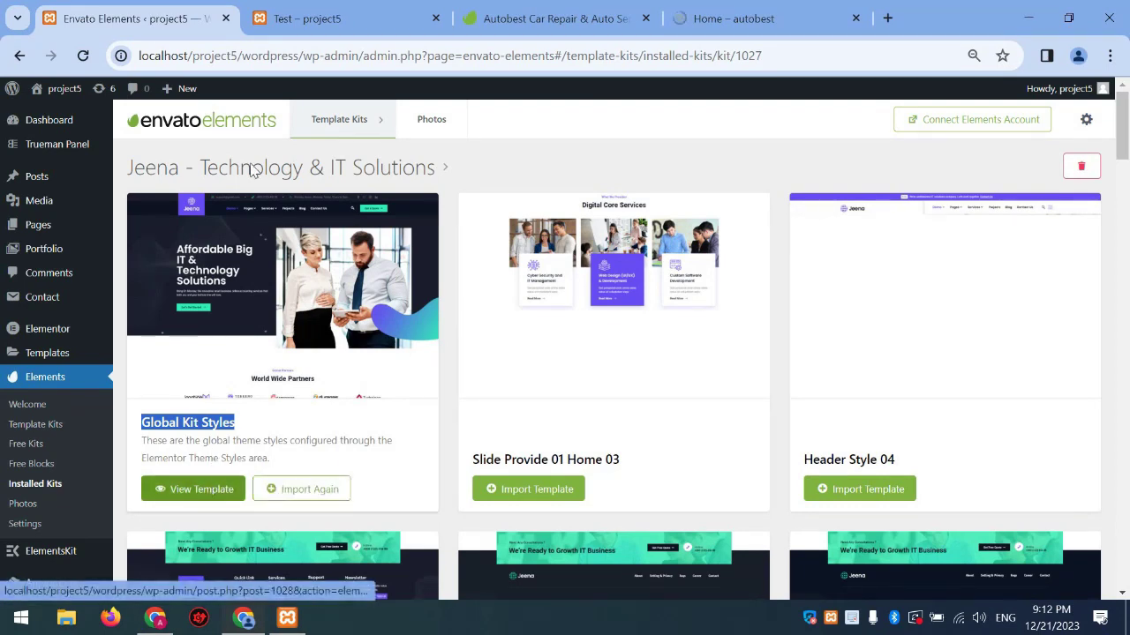
pyautogui.hotkey('ctrl', 'Tab')
pyautogui.click(83, 54)
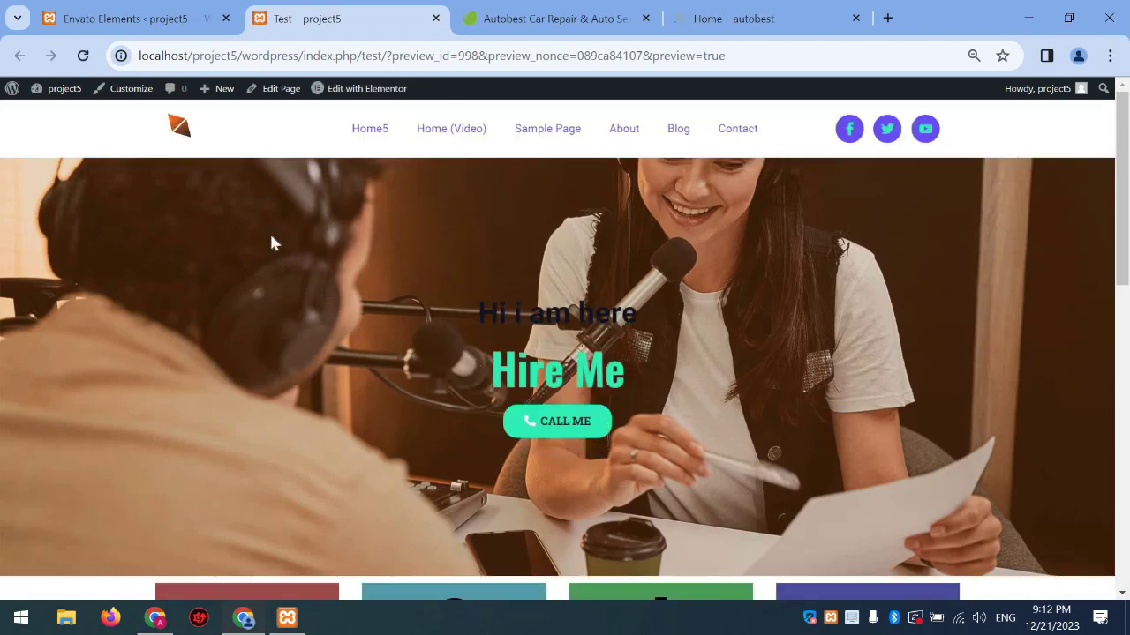
pyautogui.click(121, 16)
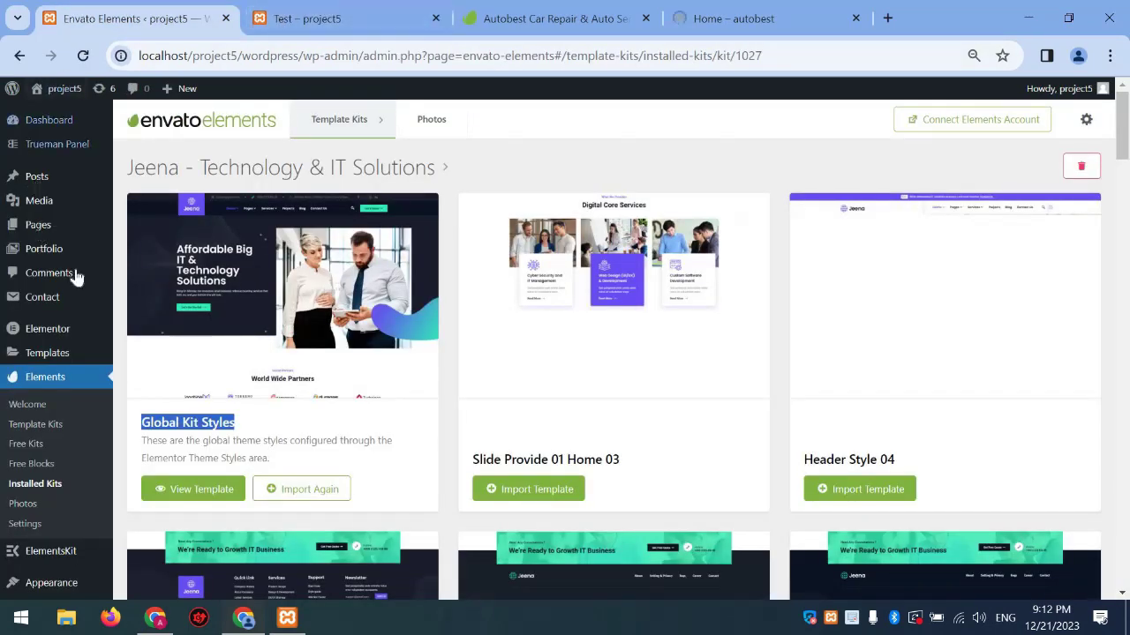
pyautogui.click(161, 360)
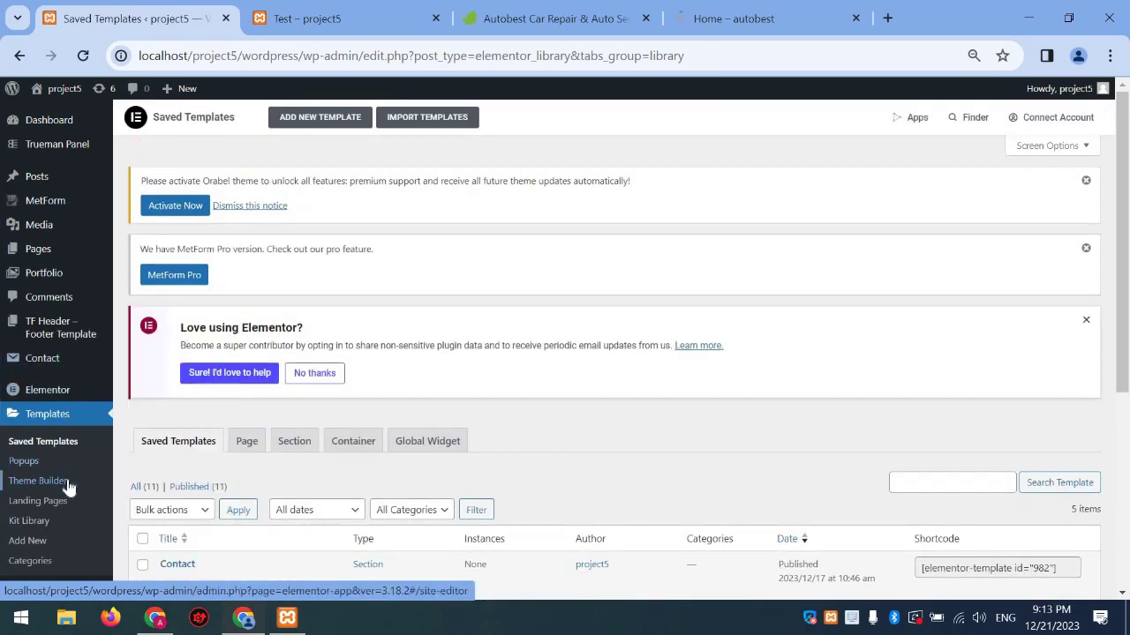
# Open Elementor's Theme Builder to see the site's global parts
pyautogui.click(67, 483)
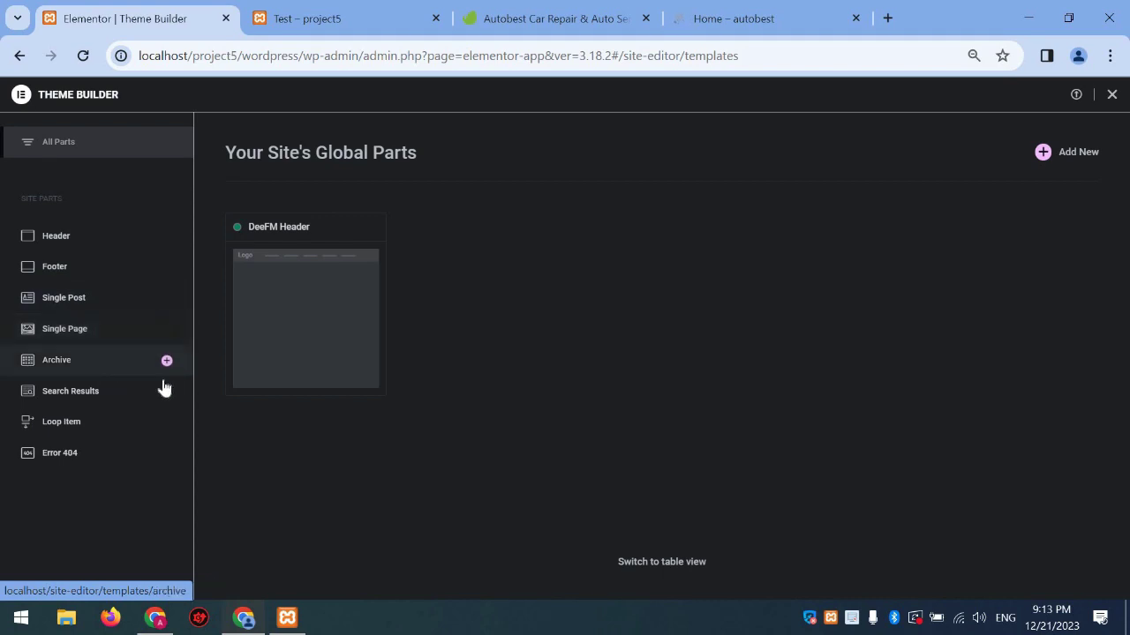
# Try to edit the DeeFM Header, then go back after the content-area-not-found error
pyautogui.moveTo(290, 307)
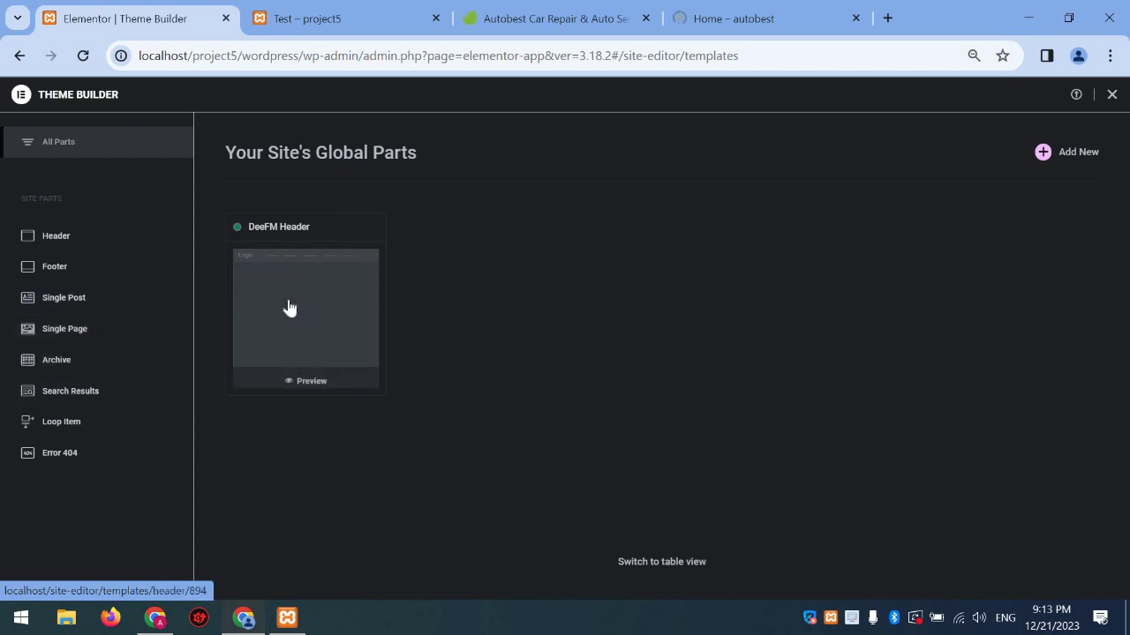
pyautogui.click(288, 306)
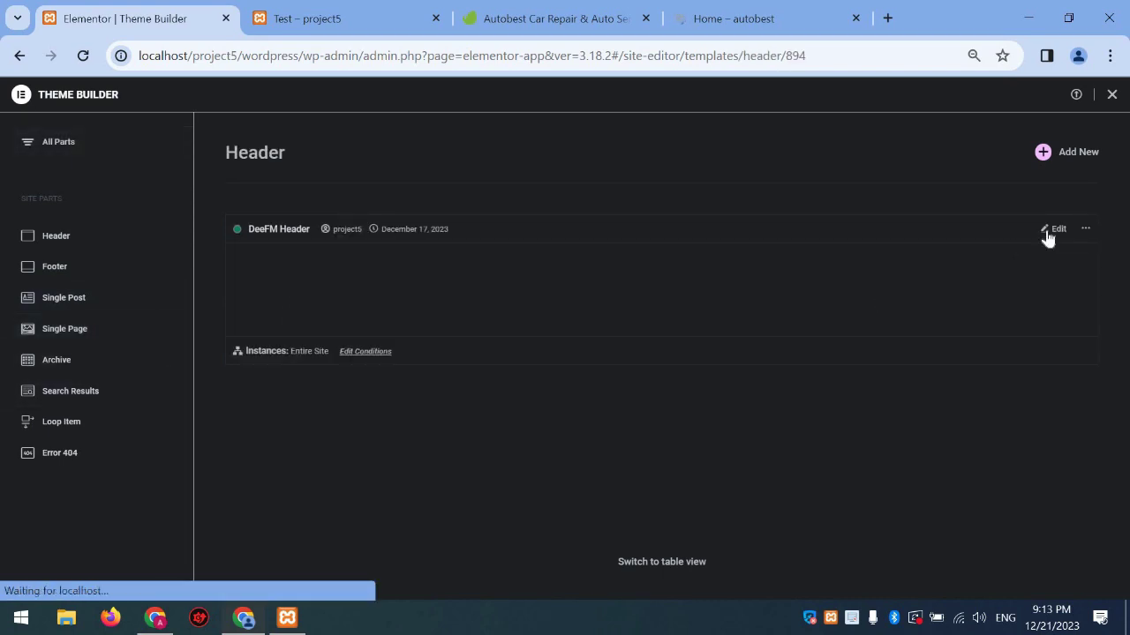
pyautogui.click(1053, 230)
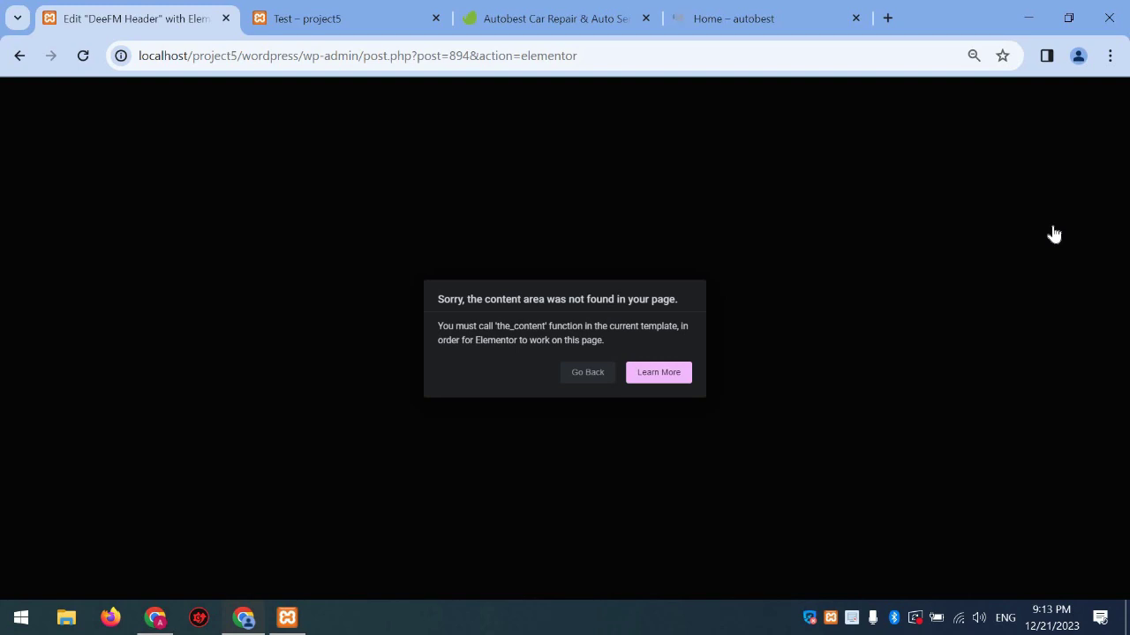
pyautogui.click(596, 374)
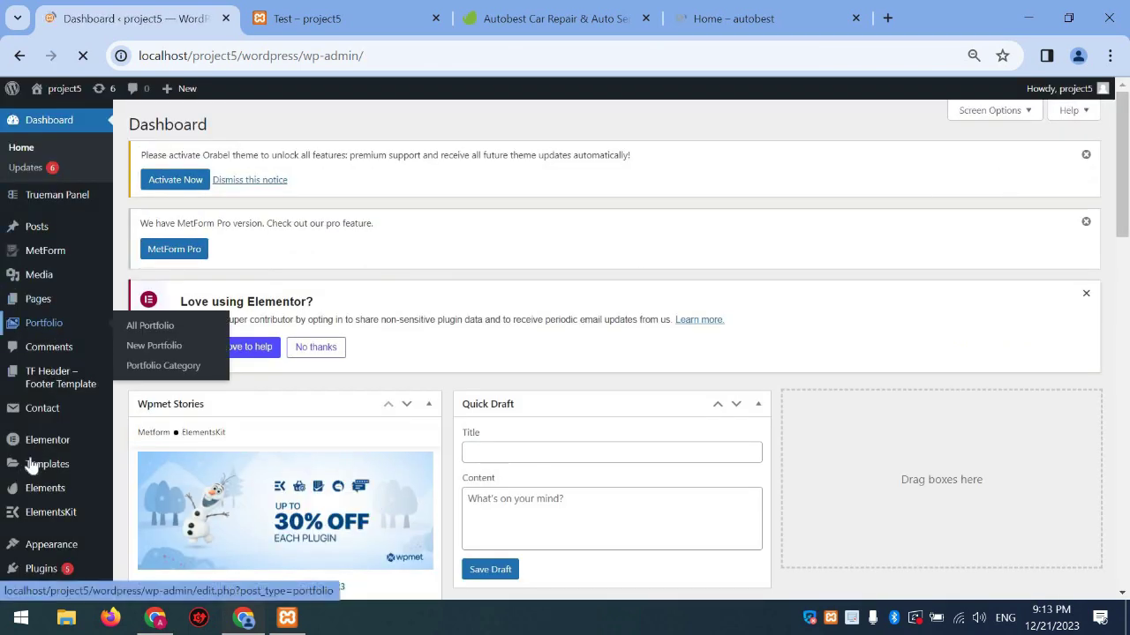
# Open the Header template from Elementor Header & Footer Builder in the Elementor editor
pyautogui.moveTo(55, 468)
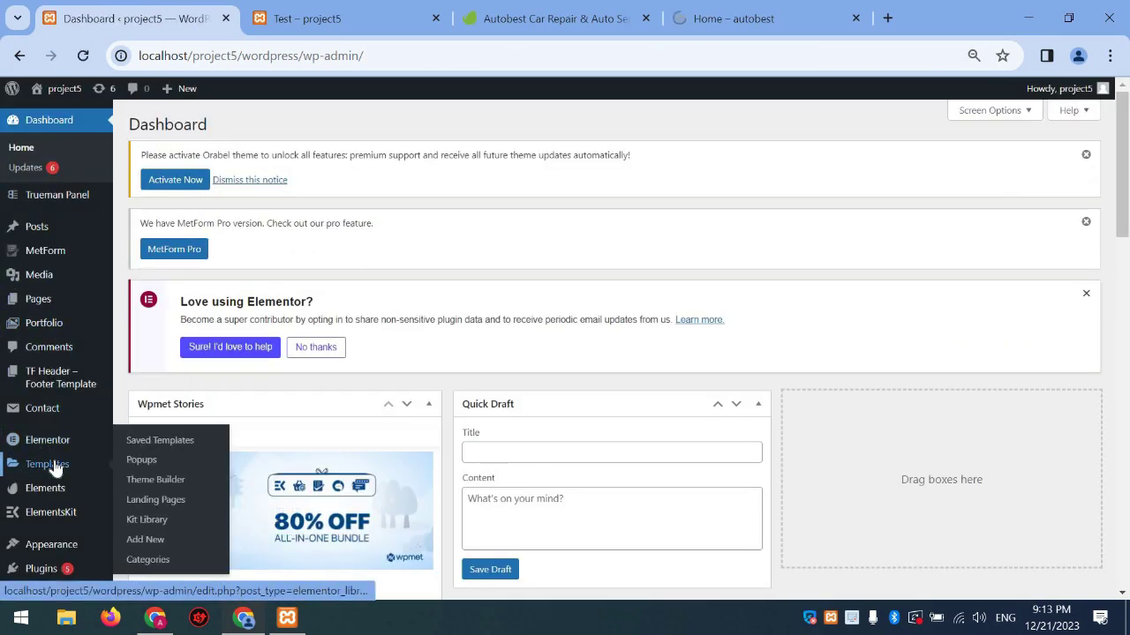
pyautogui.scroll(-3, 54, 467)
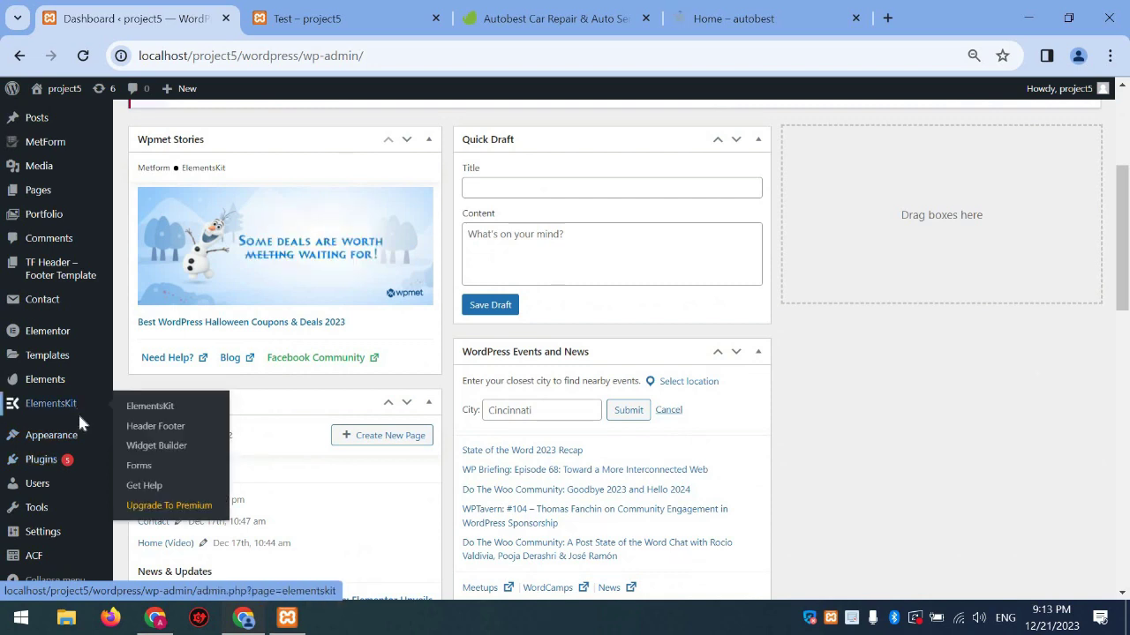
pyautogui.moveTo(62, 439)
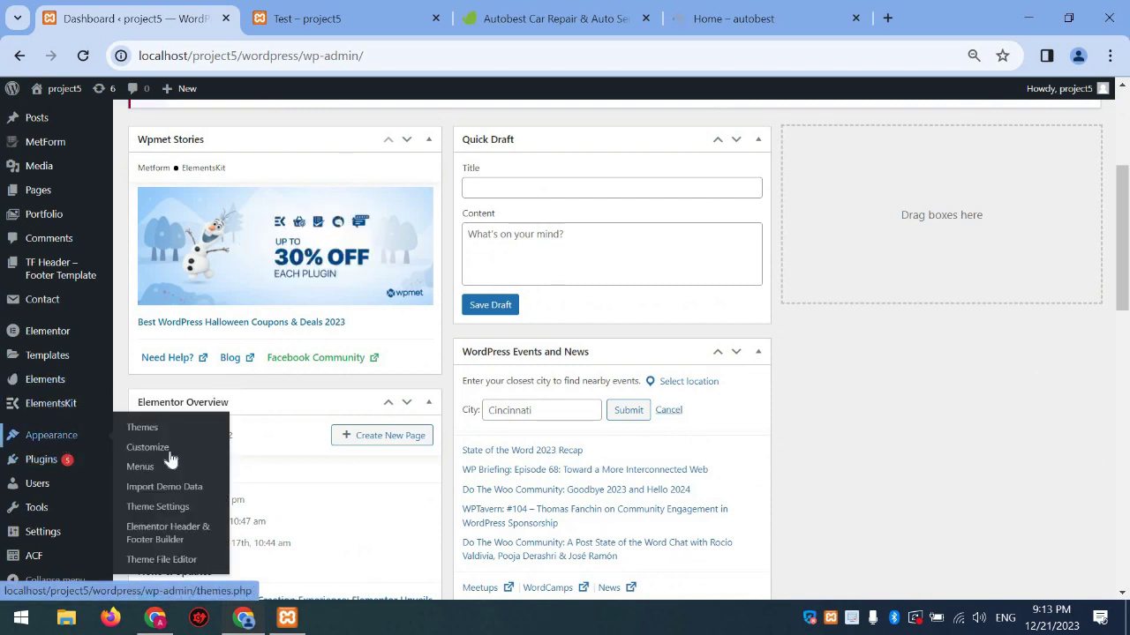
pyautogui.click(186, 532)
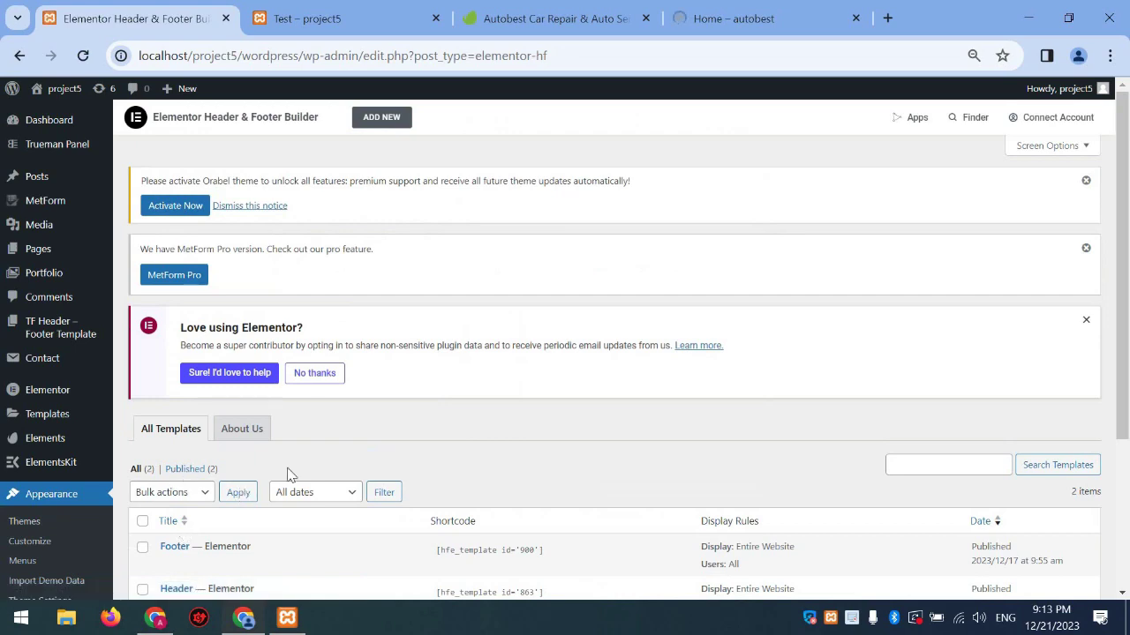
pyautogui.scroll(-3, 282, 433)
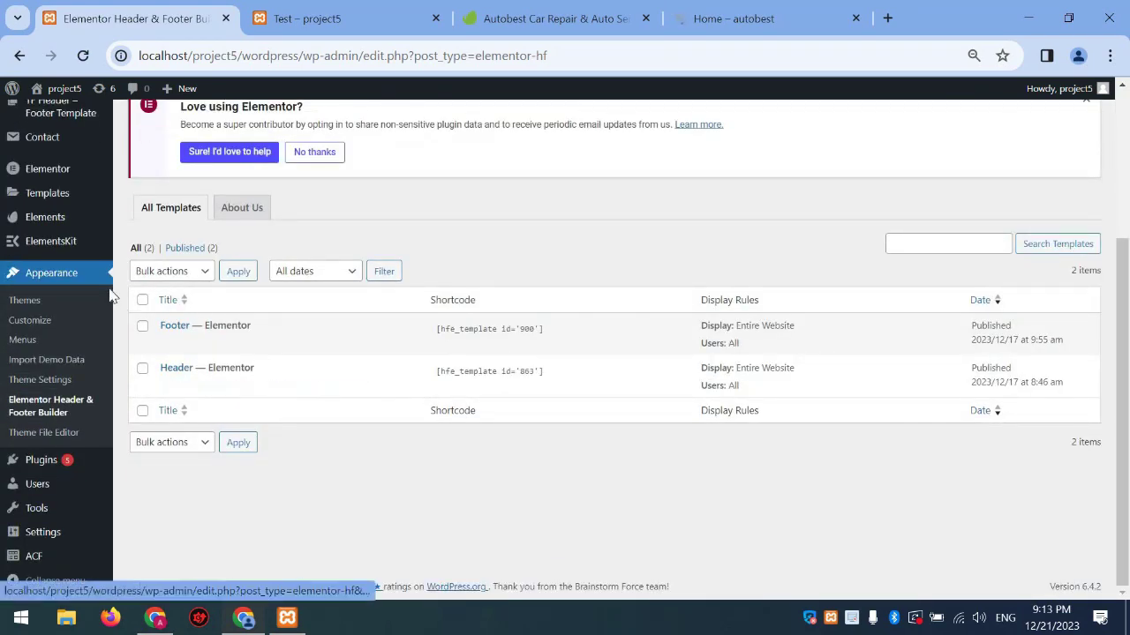
pyautogui.moveTo(84, 219)
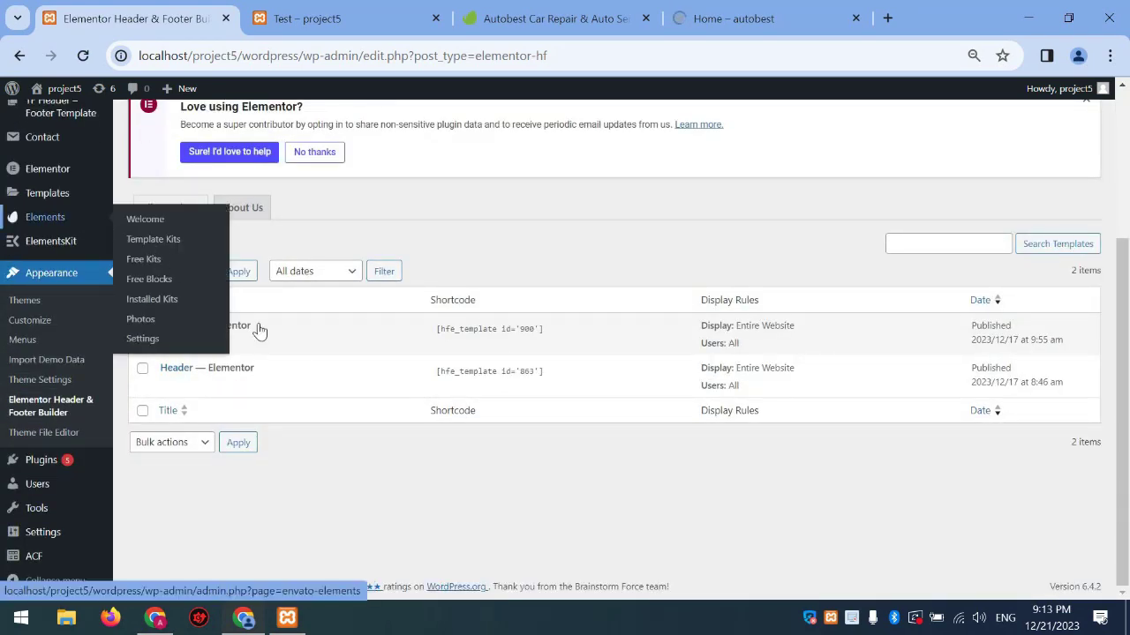
pyautogui.click(302, 385)
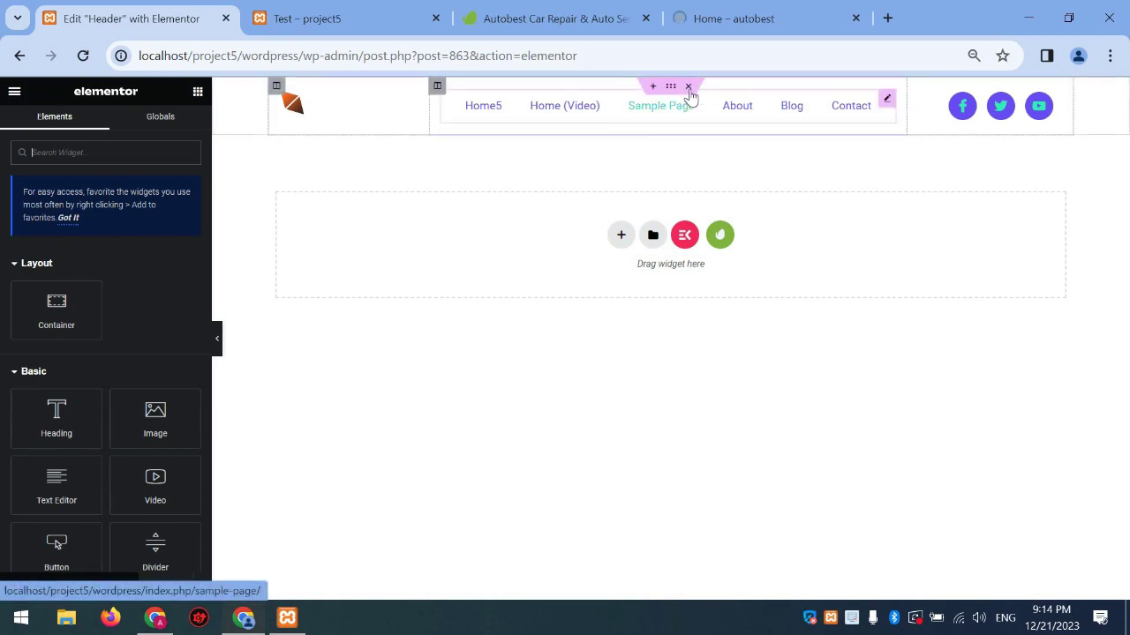
# Delete the DeeFM header section and insert the Jeena kit's Header Style 04
pyautogui.click(688, 90)
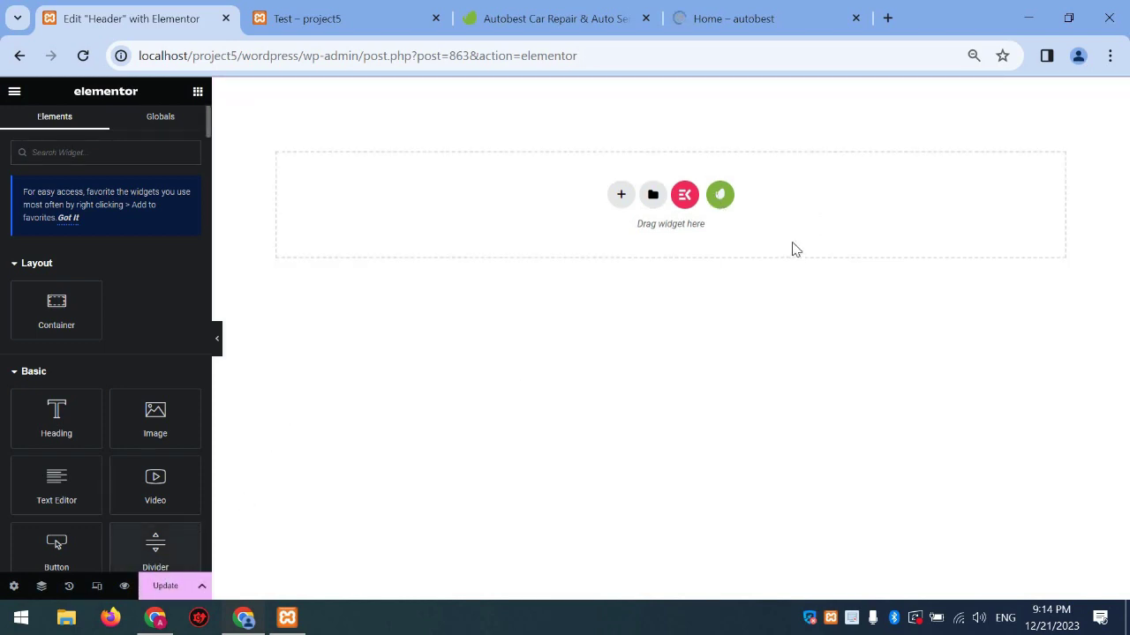
pyautogui.click(721, 194)
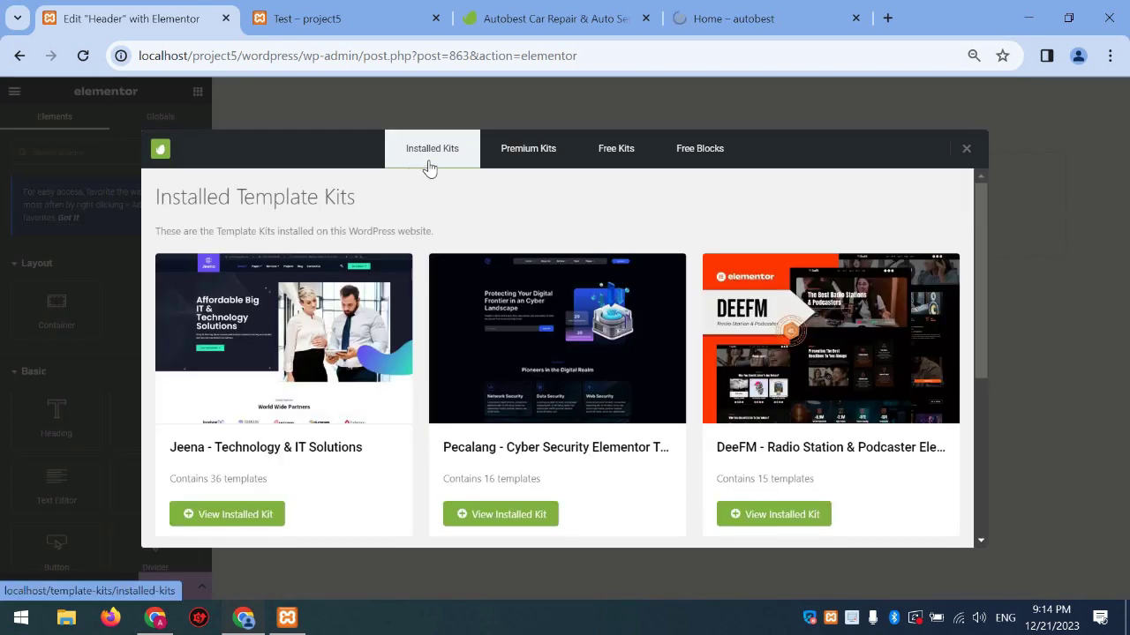
pyautogui.scroll(-3, 575, 391)
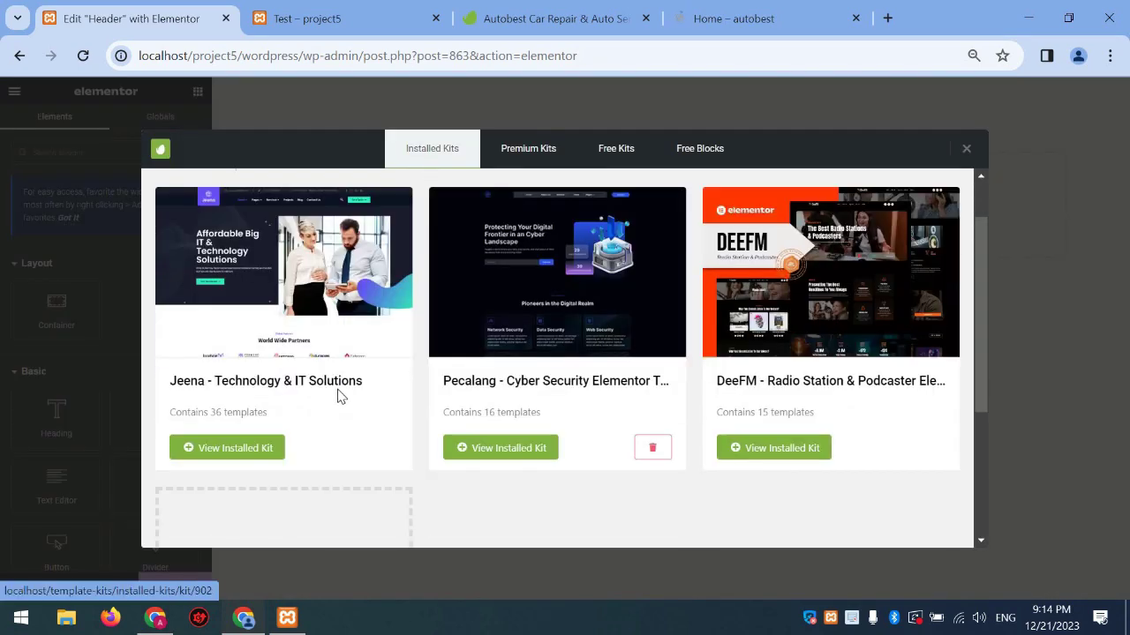
pyautogui.scroll(3, 313, 370)
pyautogui.click(312, 370)
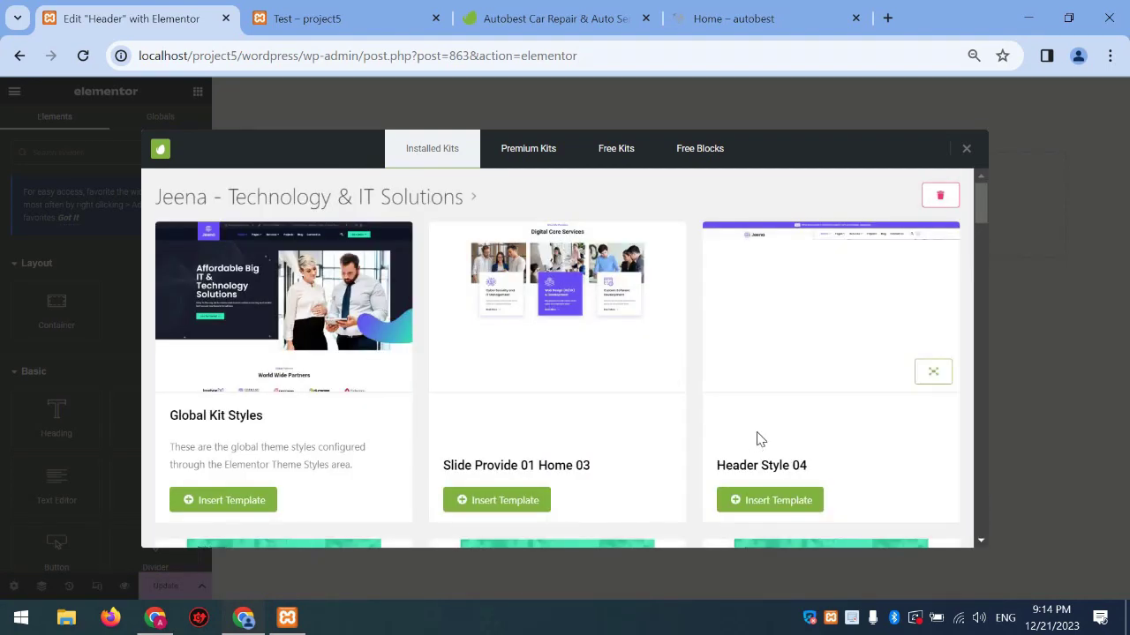
pyautogui.click(782, 501)
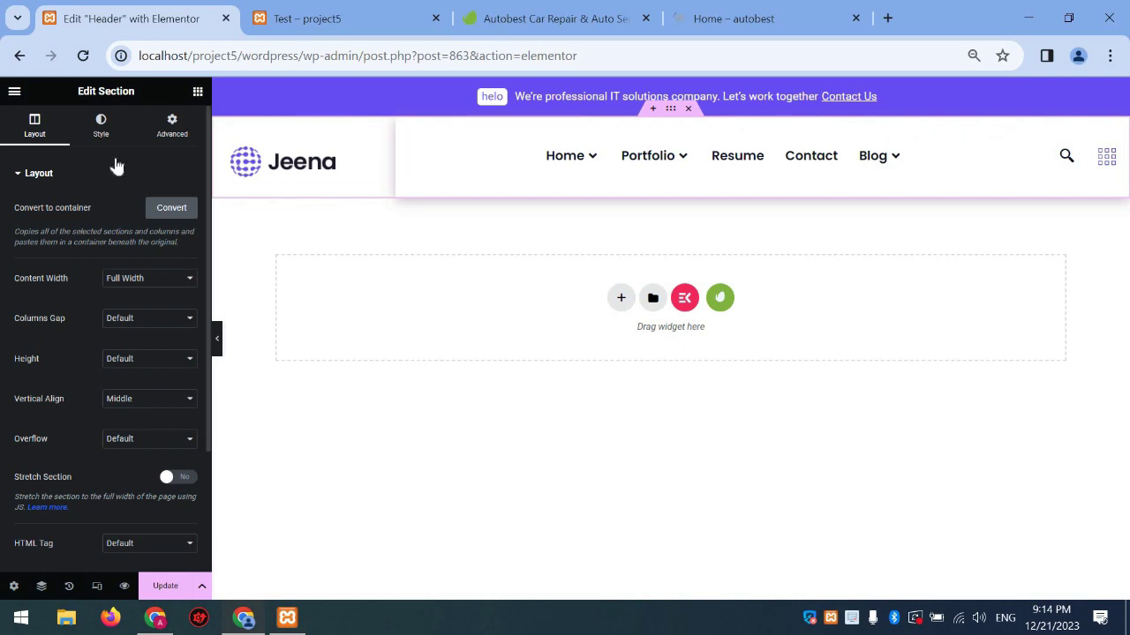
# Open Elementor Site Settings from the header editor to review the Global Colors
pyautogui.click(362, 23)
pyautogui.hotkey('ctrl', 'shift', 'Tab')
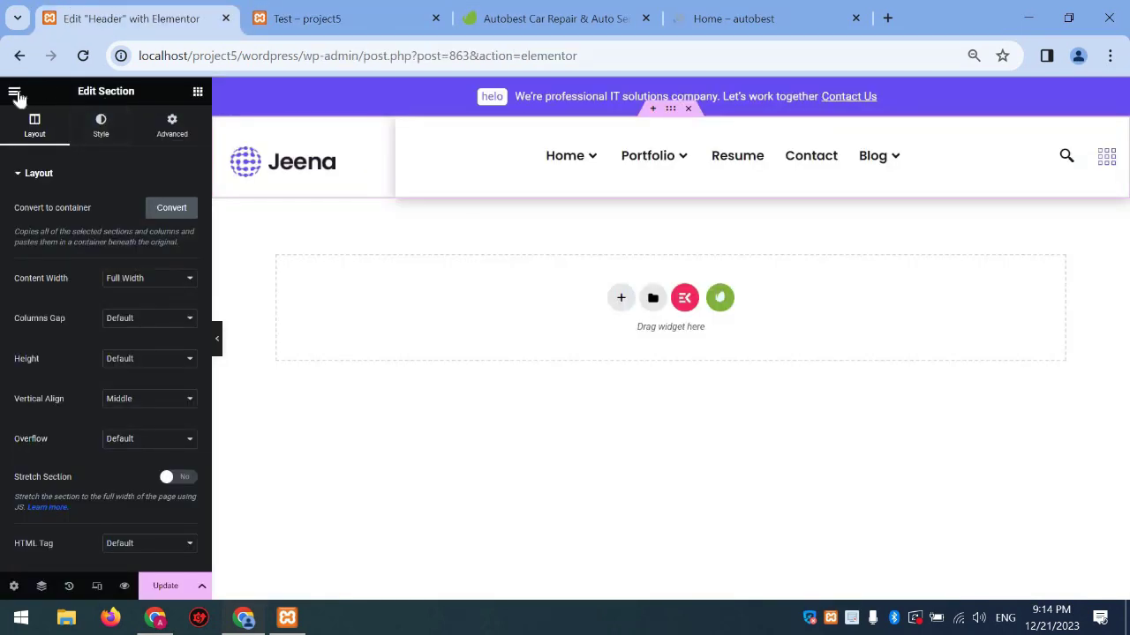
pyautogui.click(14, 92)
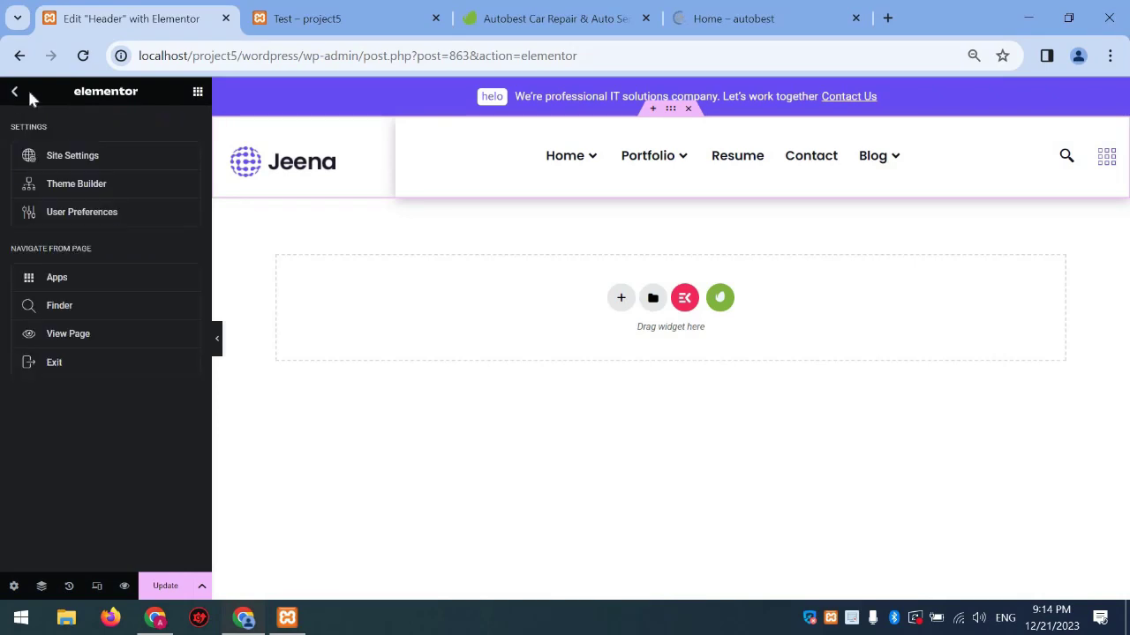
pyautogui.click(89, 155)
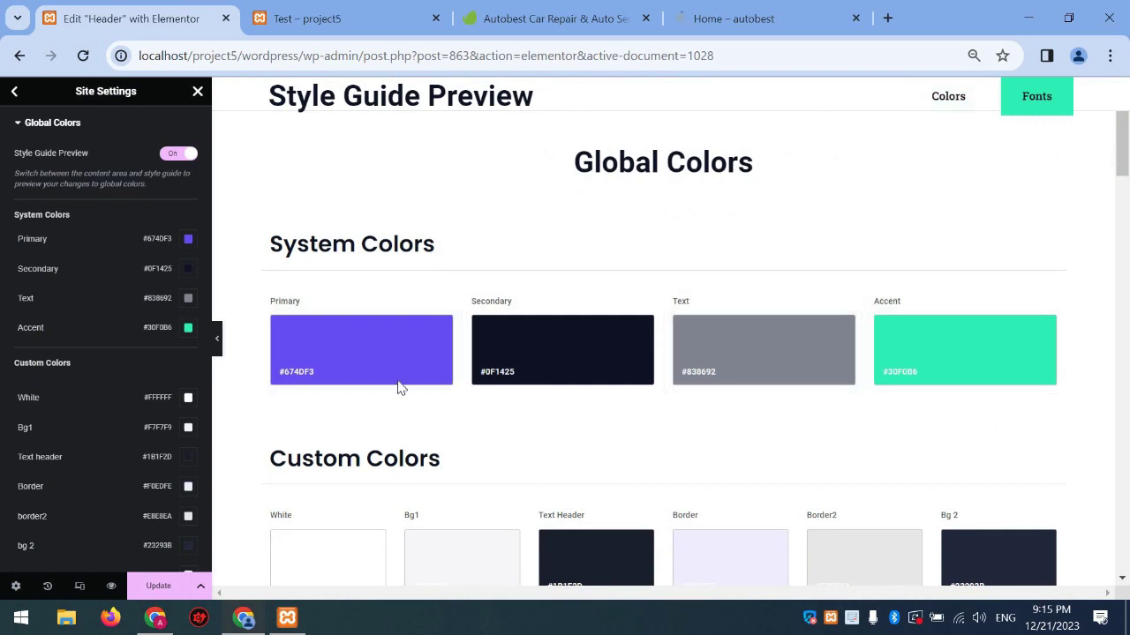
pyautogui.moveTo(128, 389)
pyautogui.scroll(-2, 126, 370)
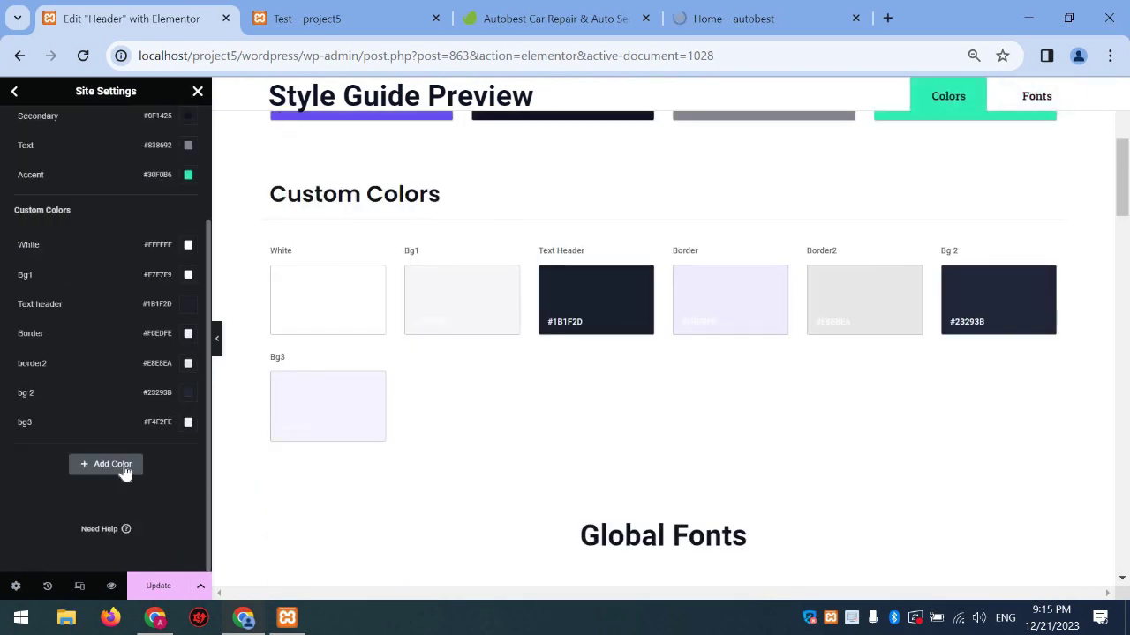
pyautogui.scroll(2, 192, 282)
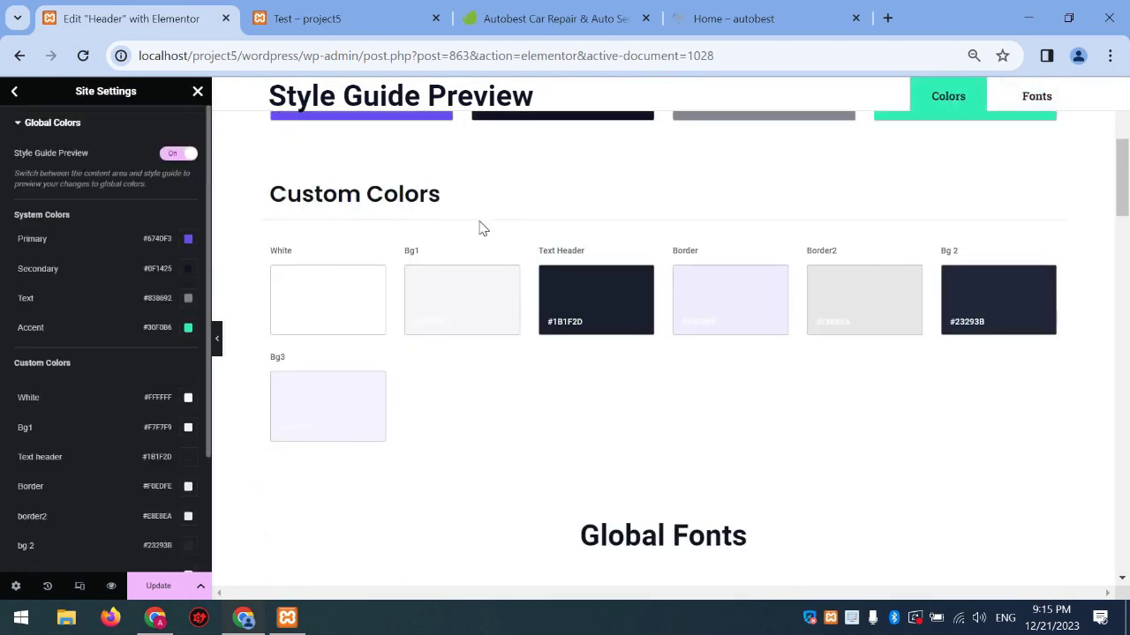
pyautogui.scroll(3, 398, 342)
# Reload the Test page preview, then open the colour picker for Primary (#674DF3)
pyautogui.click(401, 13)
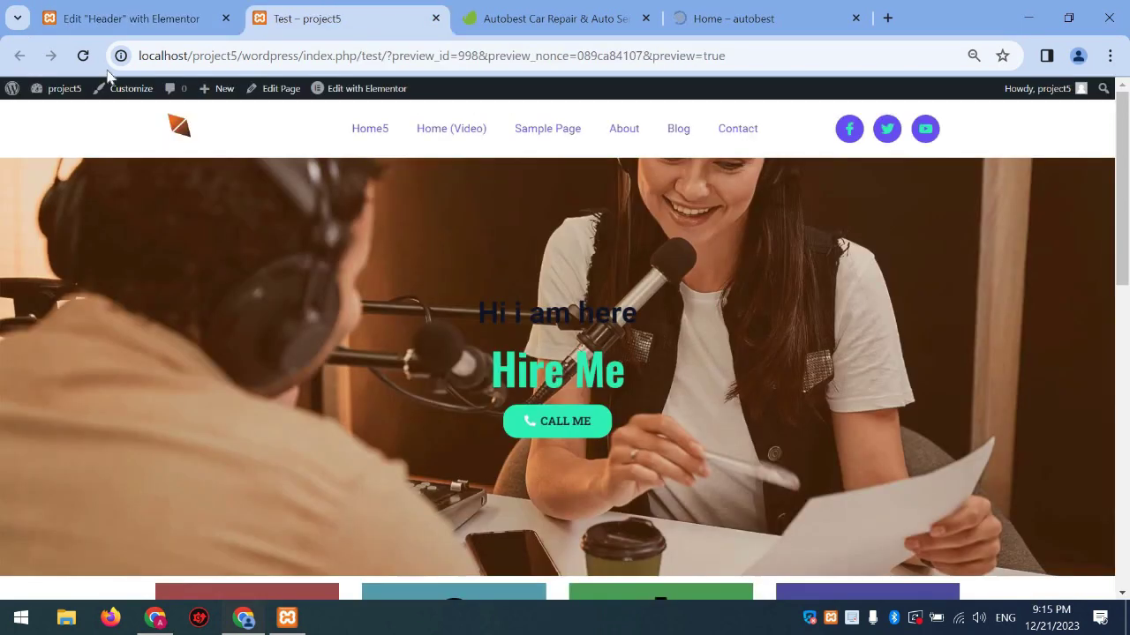
pyautogui.click(82, 57)
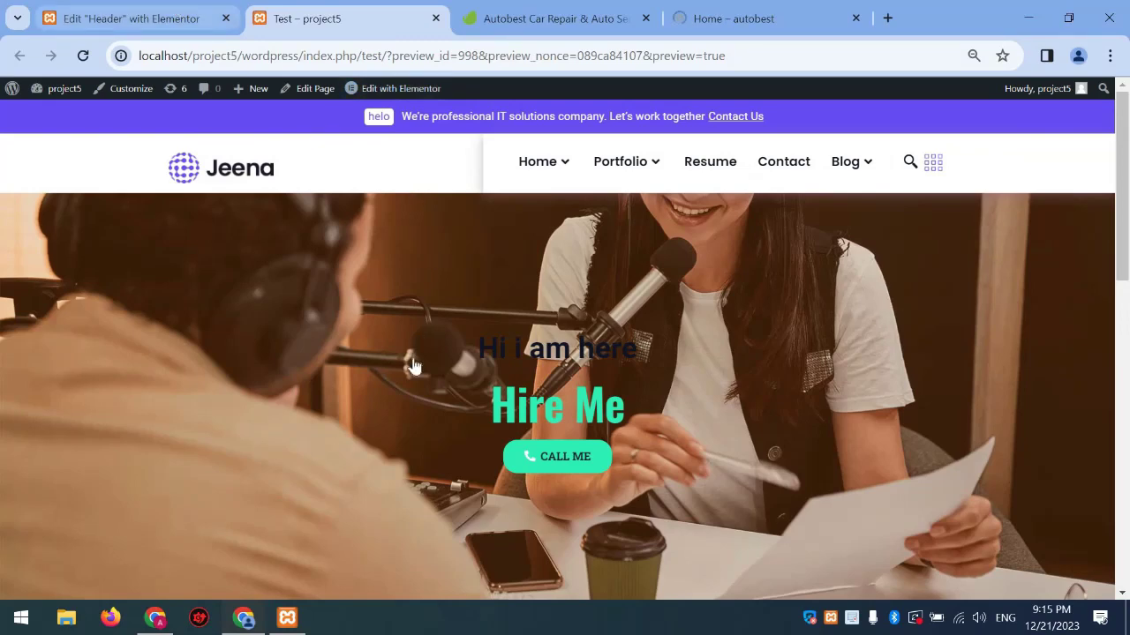
pyautogui.click(176, 13)
pyautogui.click(383, 345)
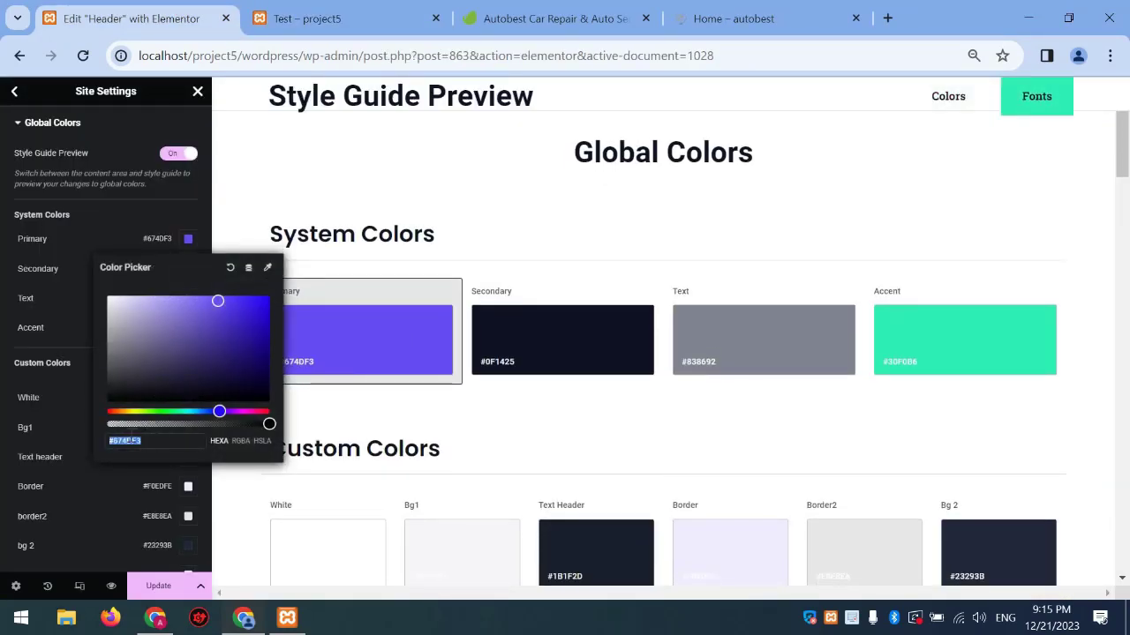
# Set the Primary global colour hex value to #d4202c and save it
pyautogui.click(129, 440)
pyautogui.hotkey('ctrl', 'a')
pyautogui.write('#d4202')
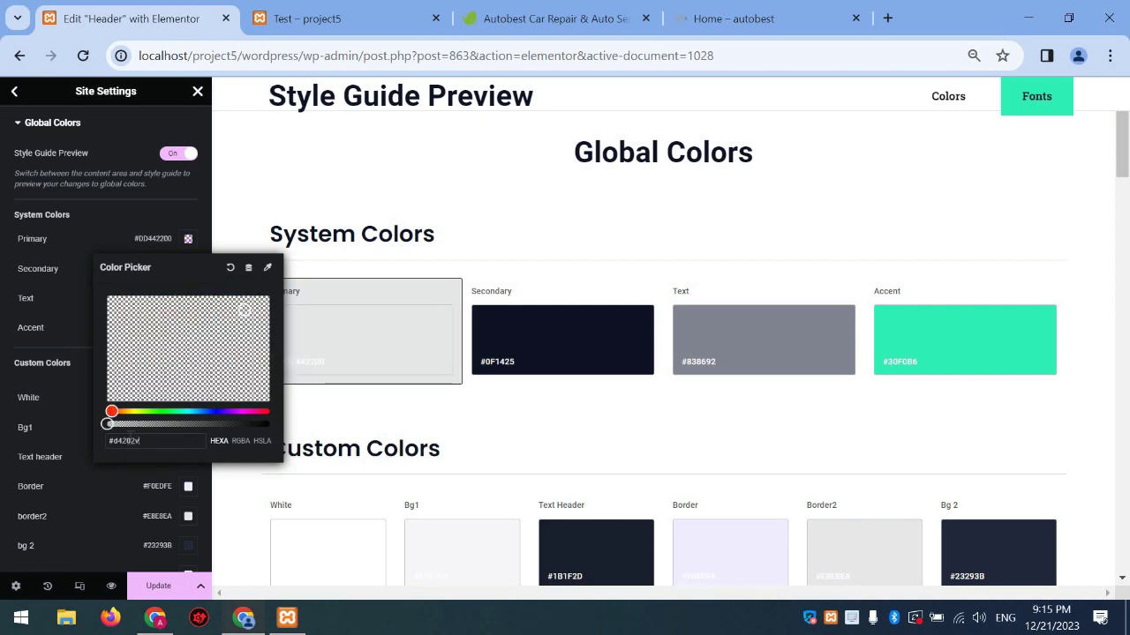
pyautogui.write('c')
pyautogui.click(159, 586)
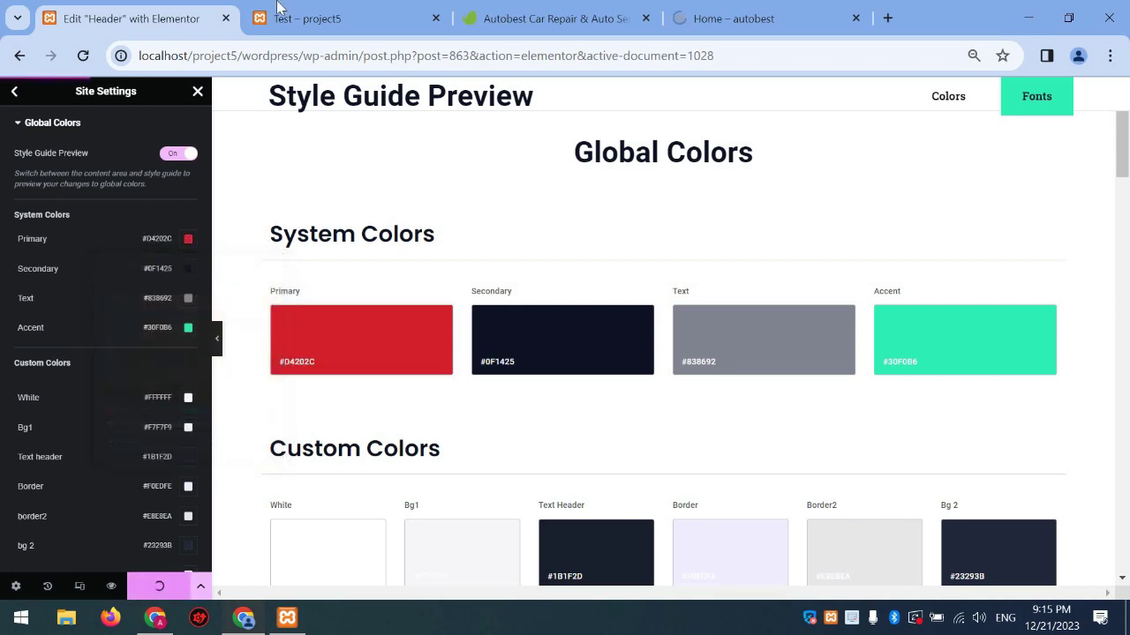
# Reload the Test page preview to confirm the header's top bar is now red
pyautogui.click(276, 9)
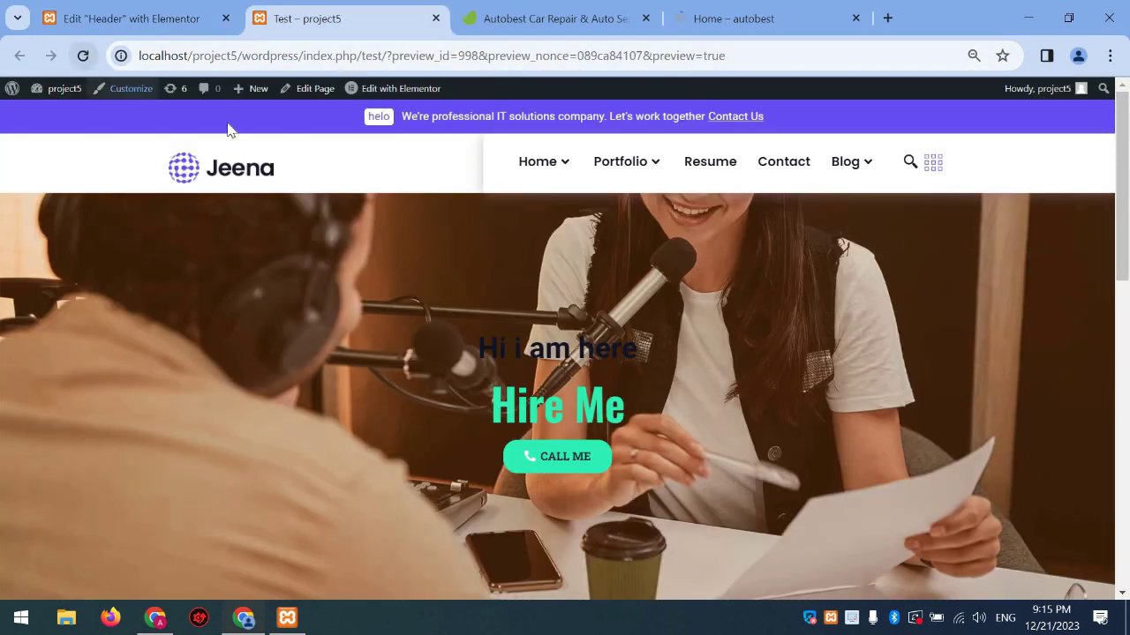
pyautogui.click(85, 55)
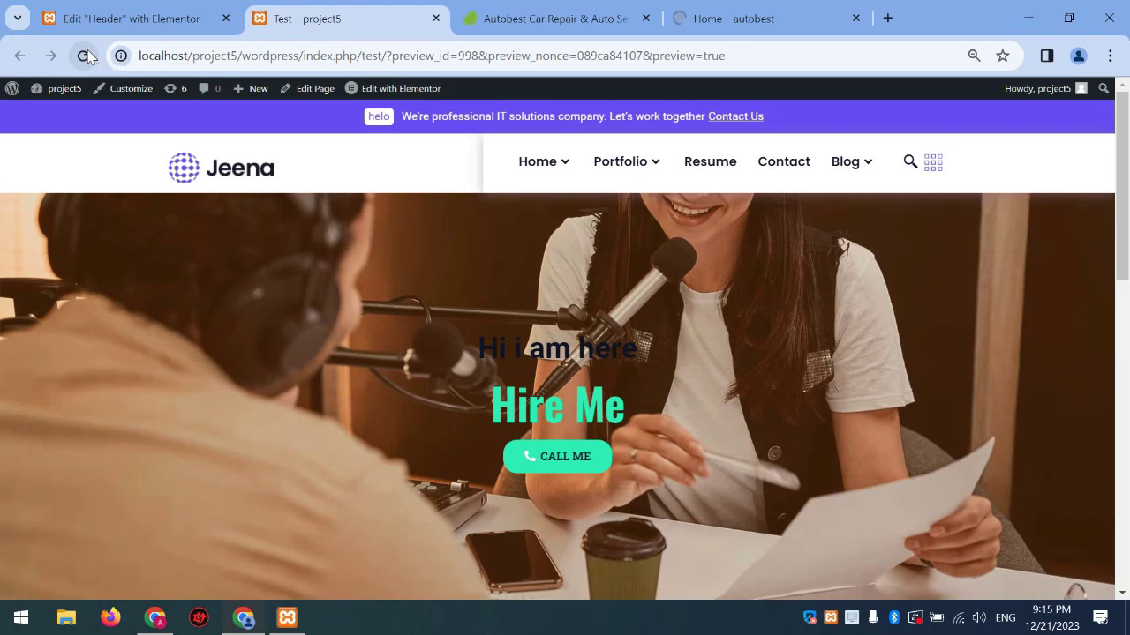
pyautogui.click(86, 56)
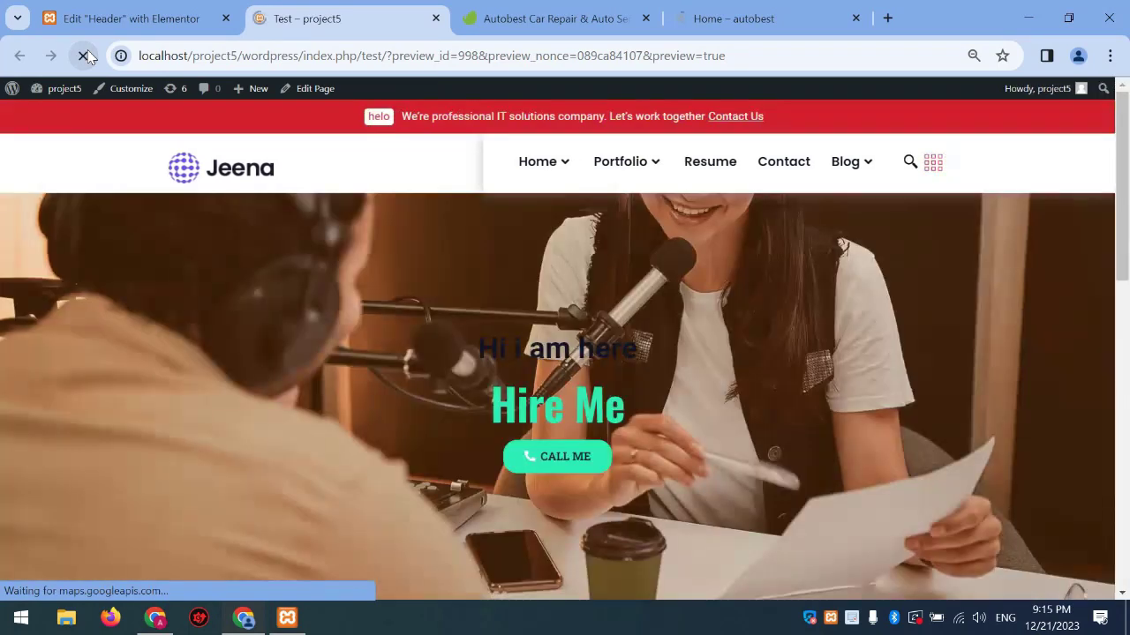
# Review the Primary global font (Roboto 42px Semi Bold), then close Site Settings and save
pyautogui.hotkey('ctrl', 'shift', 'Tab')
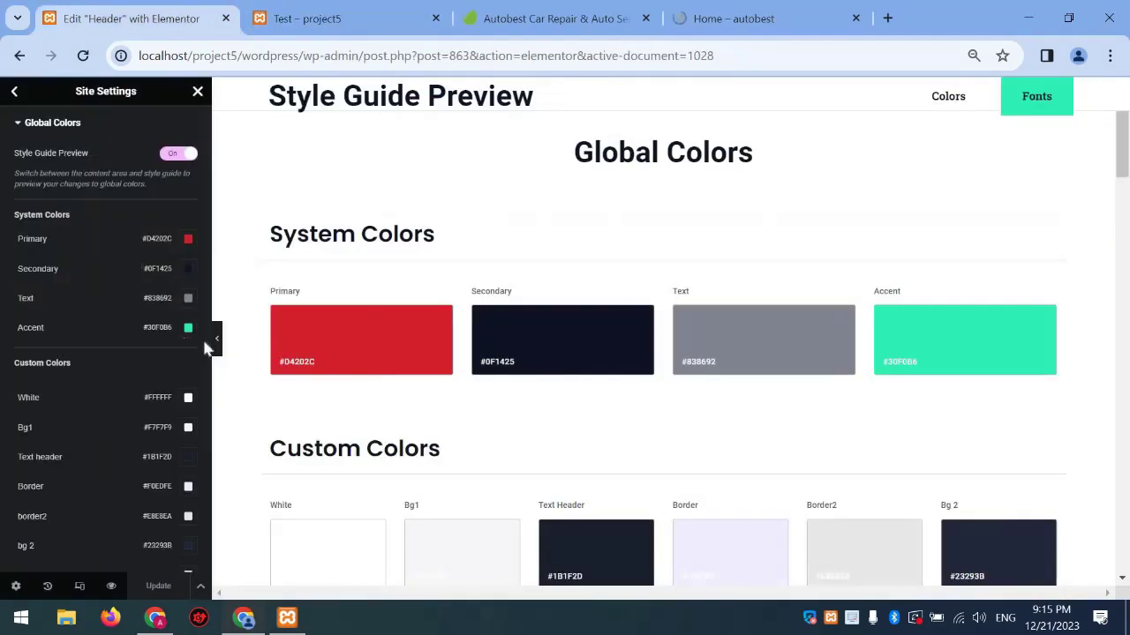
pyautogui.scroll(-7, 599, 307)
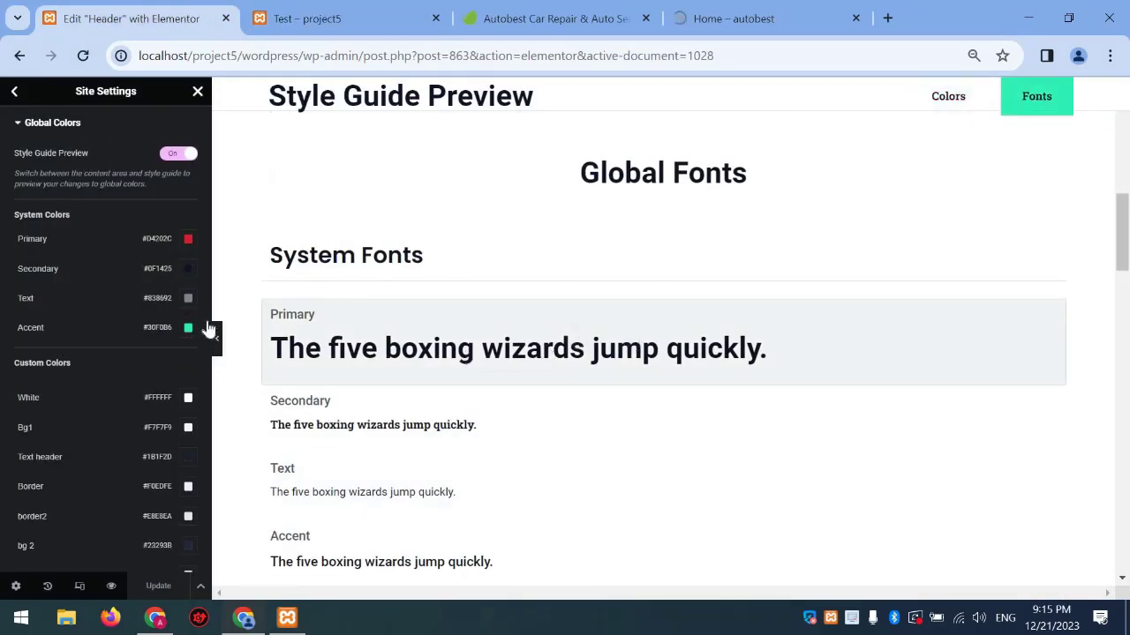
pyautogui.click(389, 335)
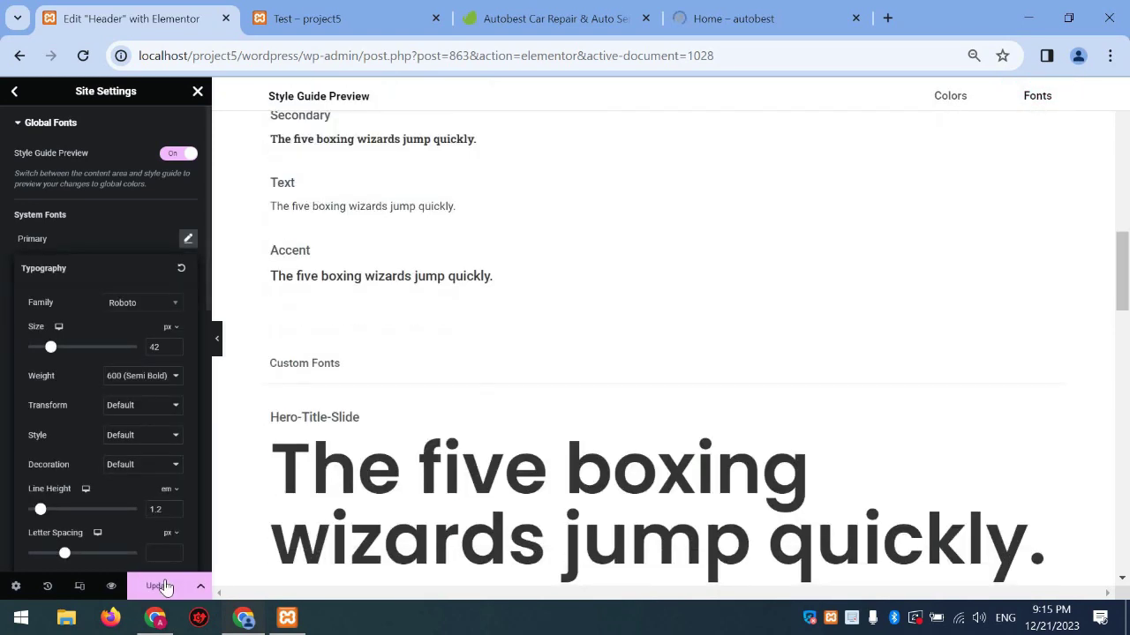
pyautogui.click(198, 91)
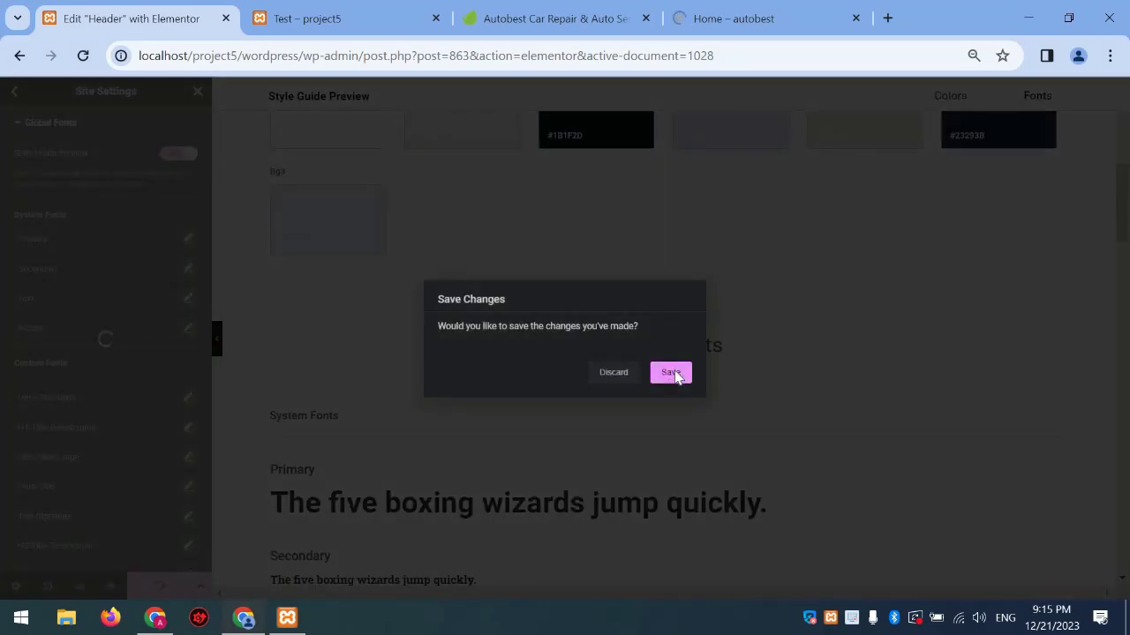
pyautogui.click(671, 374)
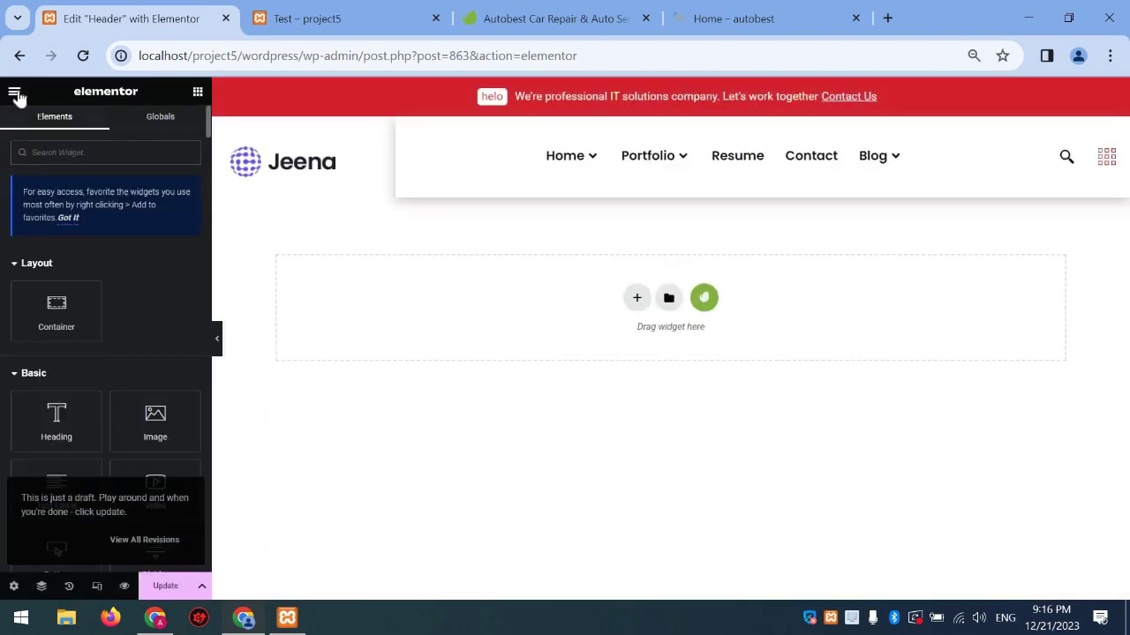
# Exit the Header editor and go to the Elementor Header & Footer Builder template list
pyautogui.click(165, 586)
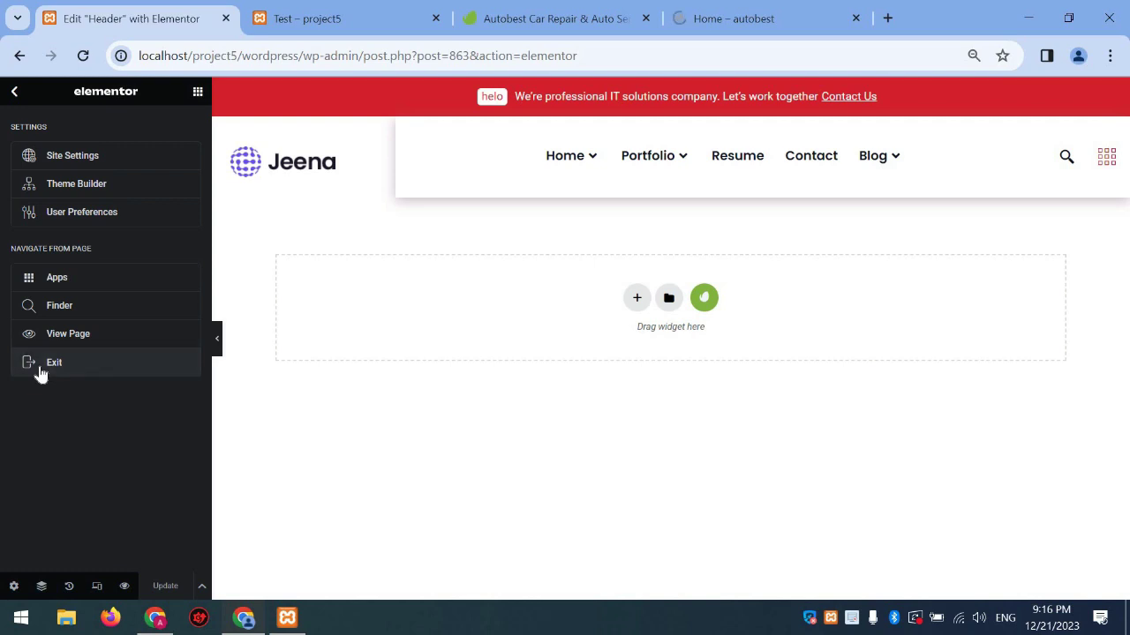
pyautogui.click(141, 375)
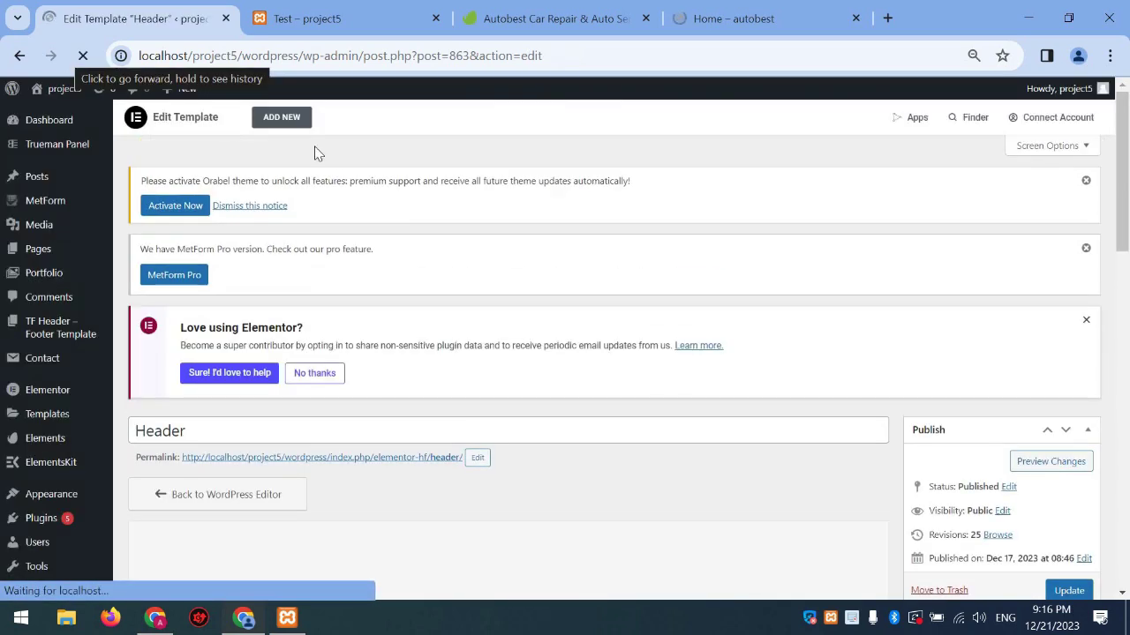
pyautogui.scroll(-3, 70, 415)
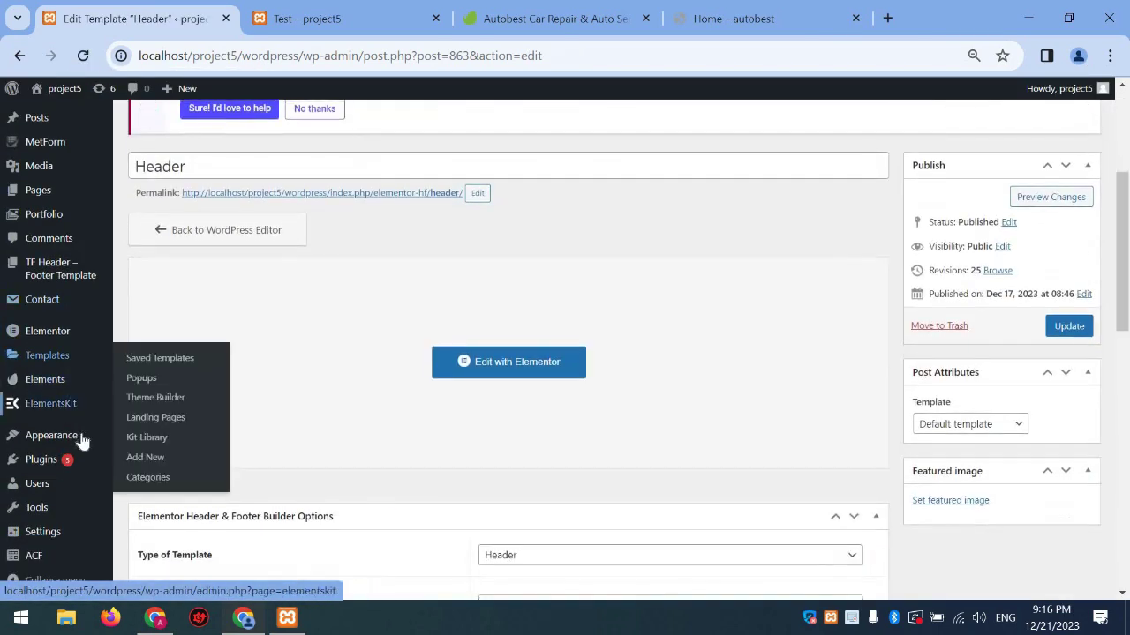
pyautogui.moveTo(53, 435)
pyautogui.click(201, 529)
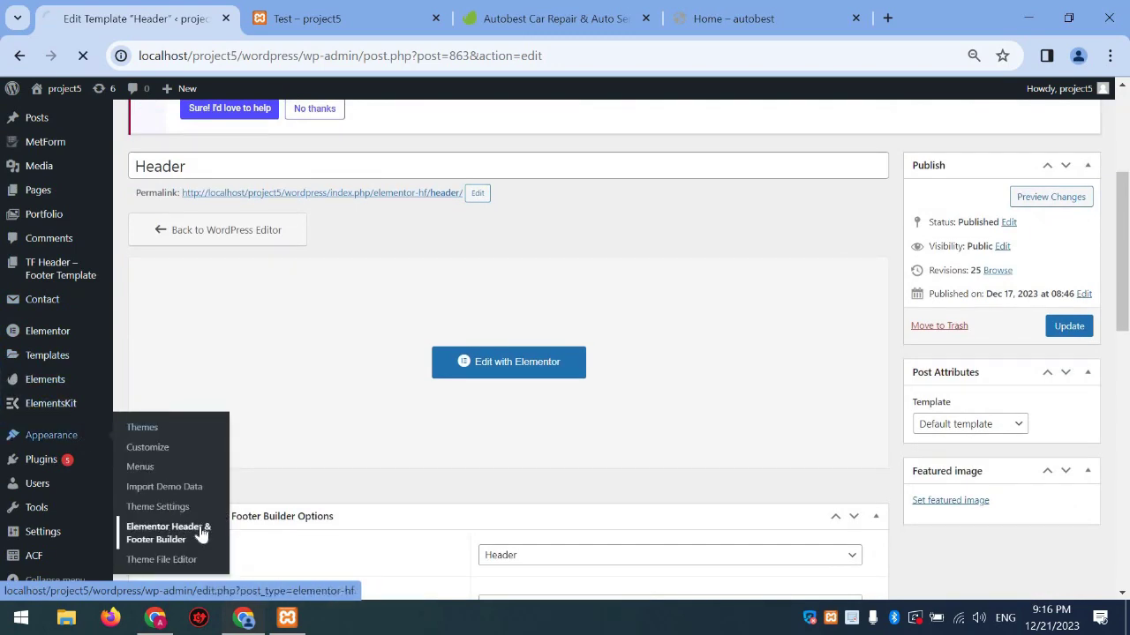
# Open the Footer template with Elementor
pyautogui.scroll(-2, 86, 482)
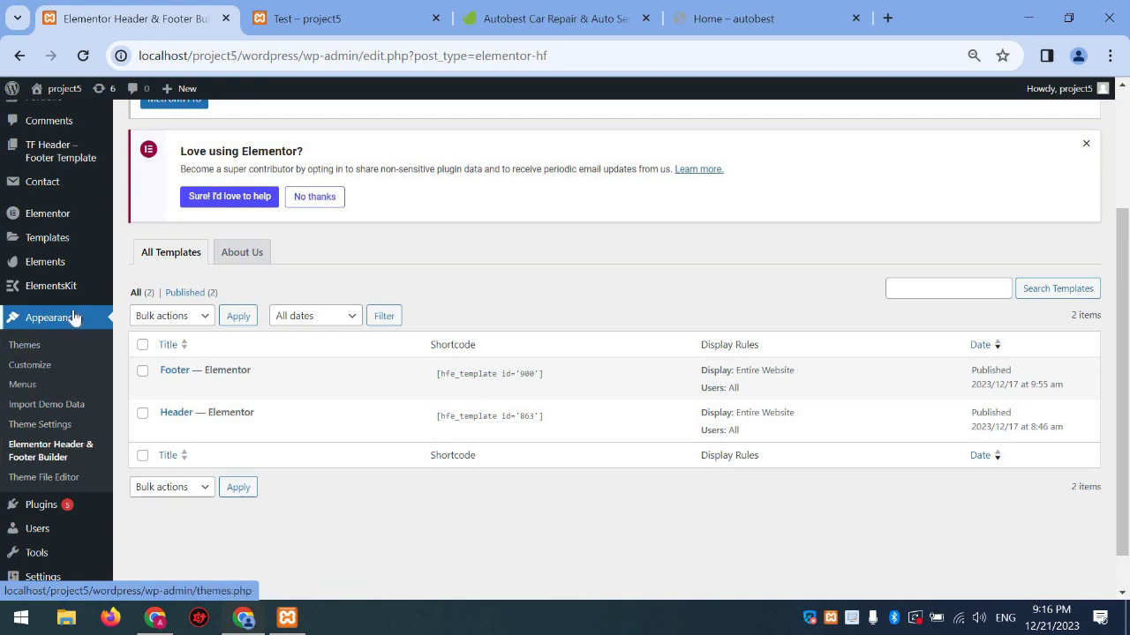
pyautogui.scroll(3, 62, 348)
pyautogui.scroll(-3, 63, 348)
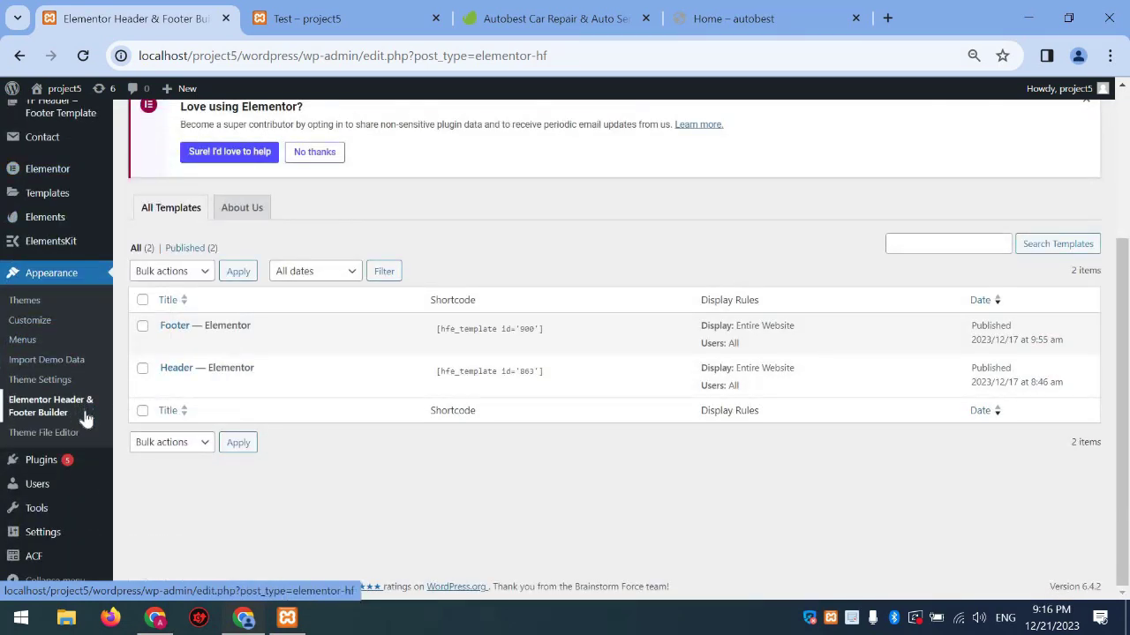
pyautogui.scroll(3, 273, 408)
pyautogui.scroll(-2, 341, 394)
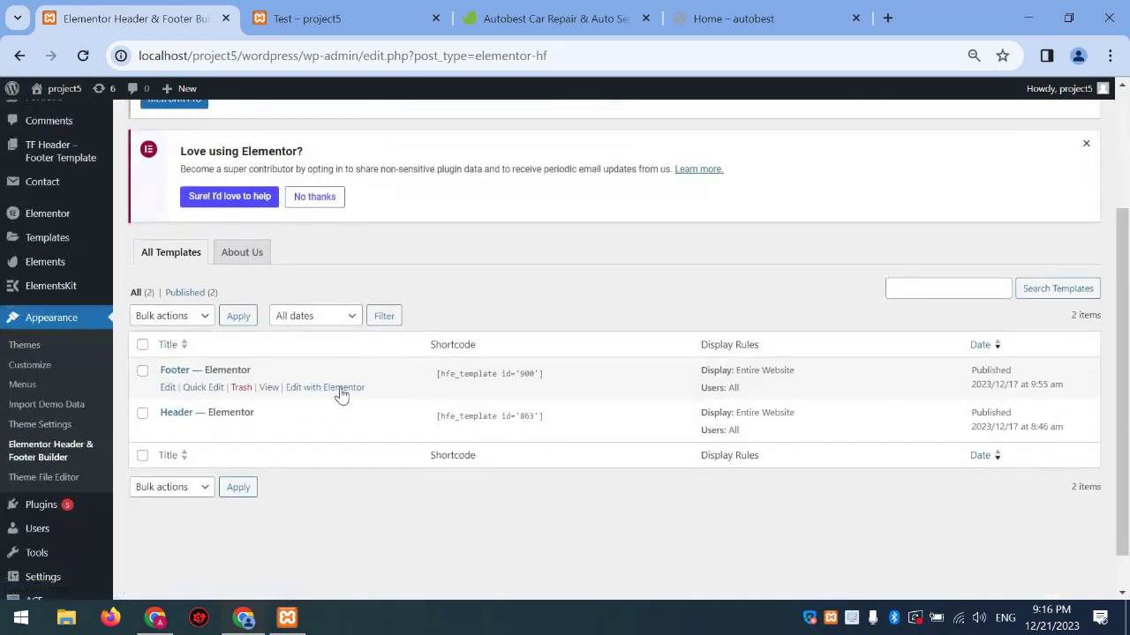
pyautogui.click(341, 394)
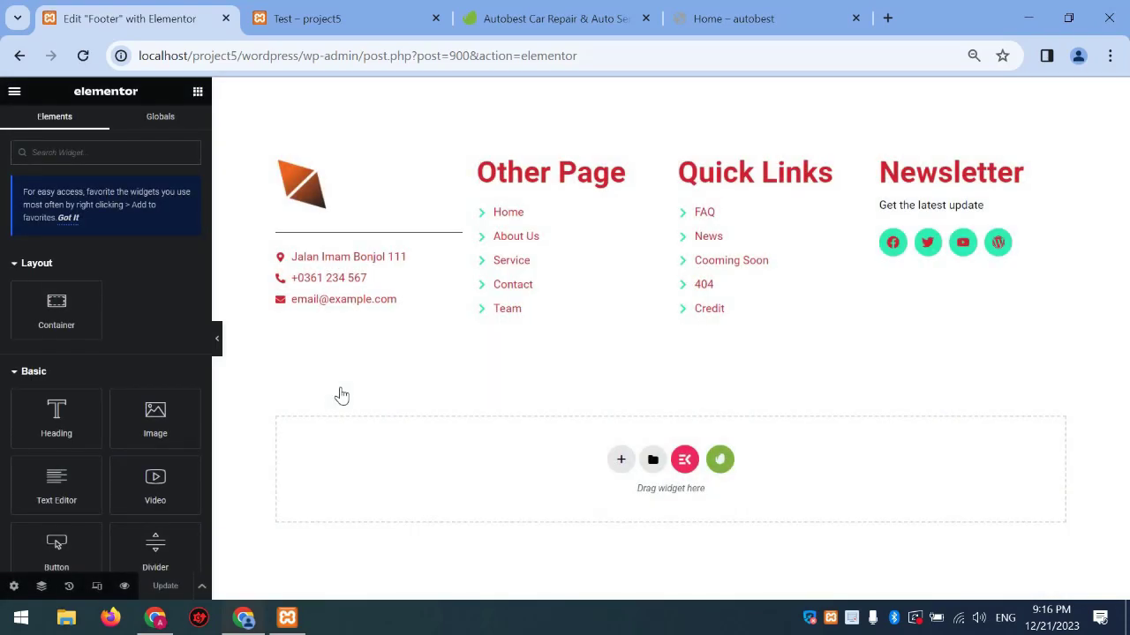
# Replace the existing footer section with the Jeena kit's Footer Style 02 template
pyautogui.click(688, 87)
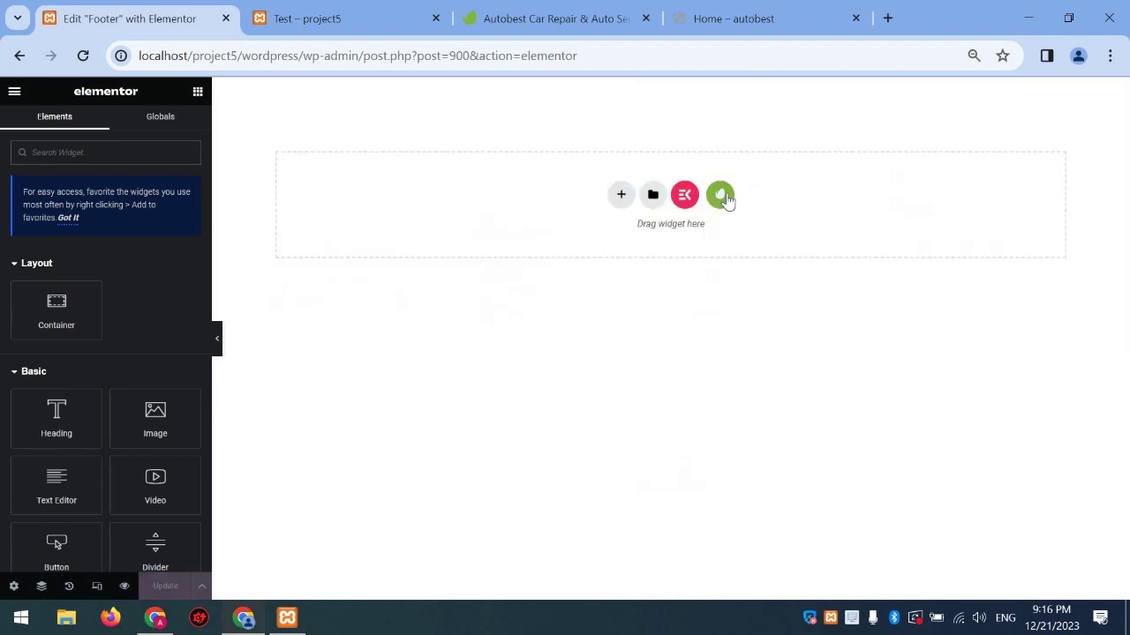
pyautogui.click(726, 199)
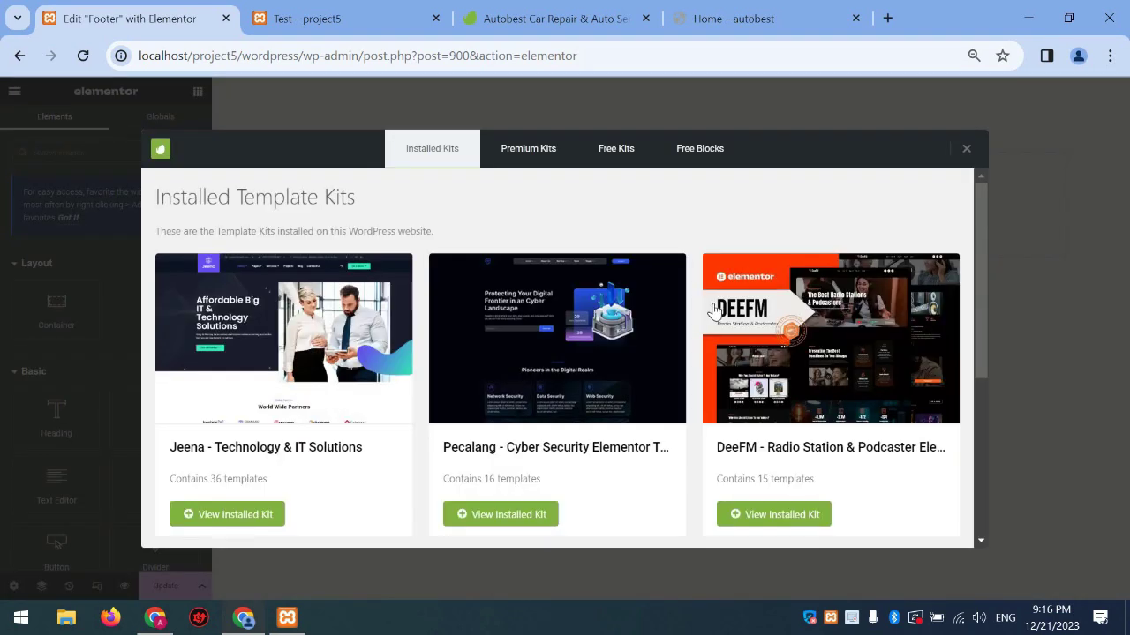
pyautogui.click(689, 348)
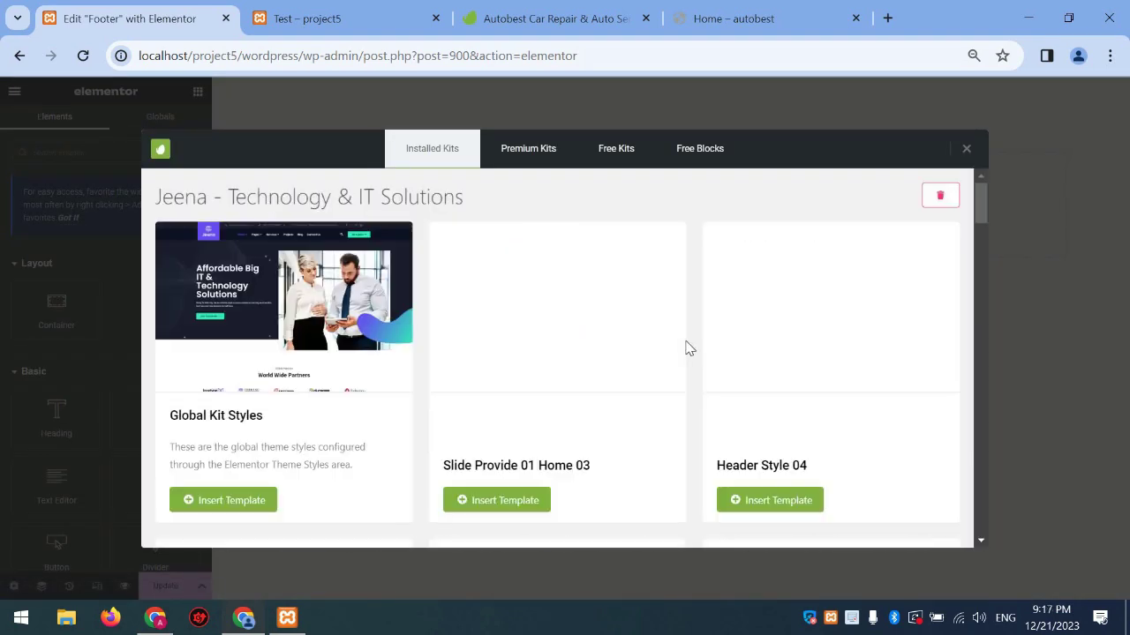
pyautogui.scroll(-2, 691, 353)
pyautogui.scroll(-2, 691, 358)
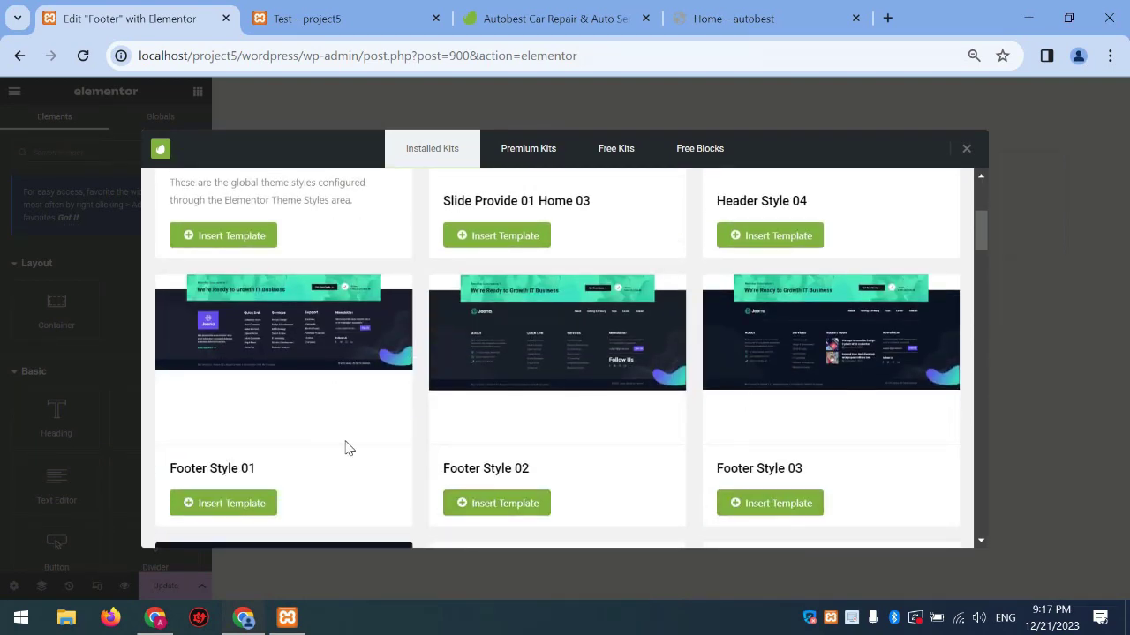
pyautogui.scroll(-3, 408, 443)
pyautogui.scroll(3, 405, 444)
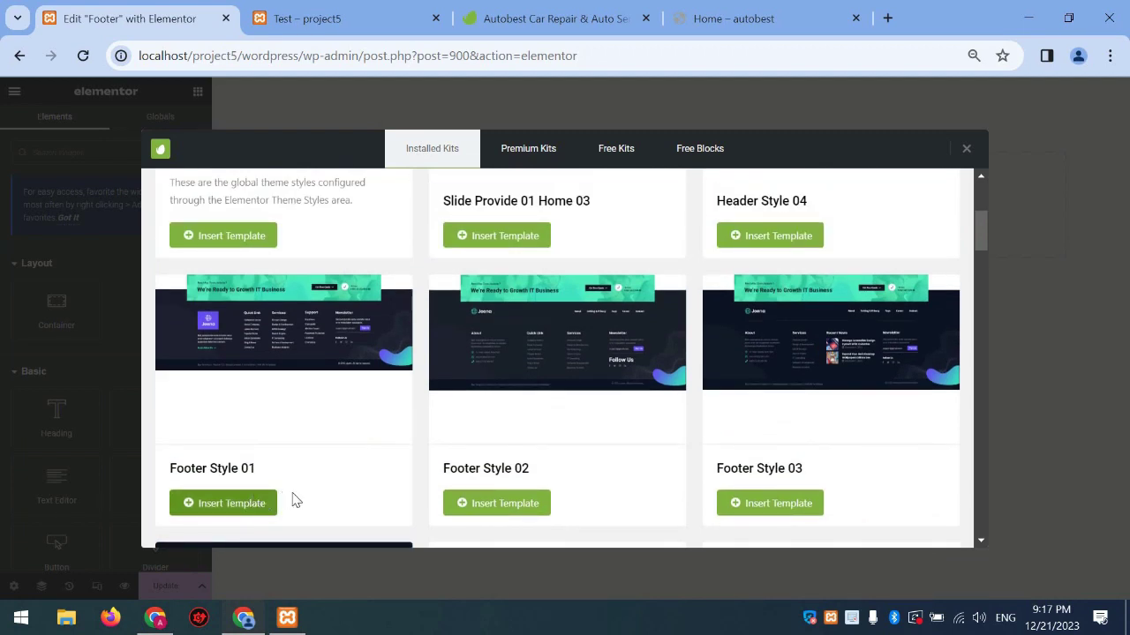
pyautogui.click(505, 505)
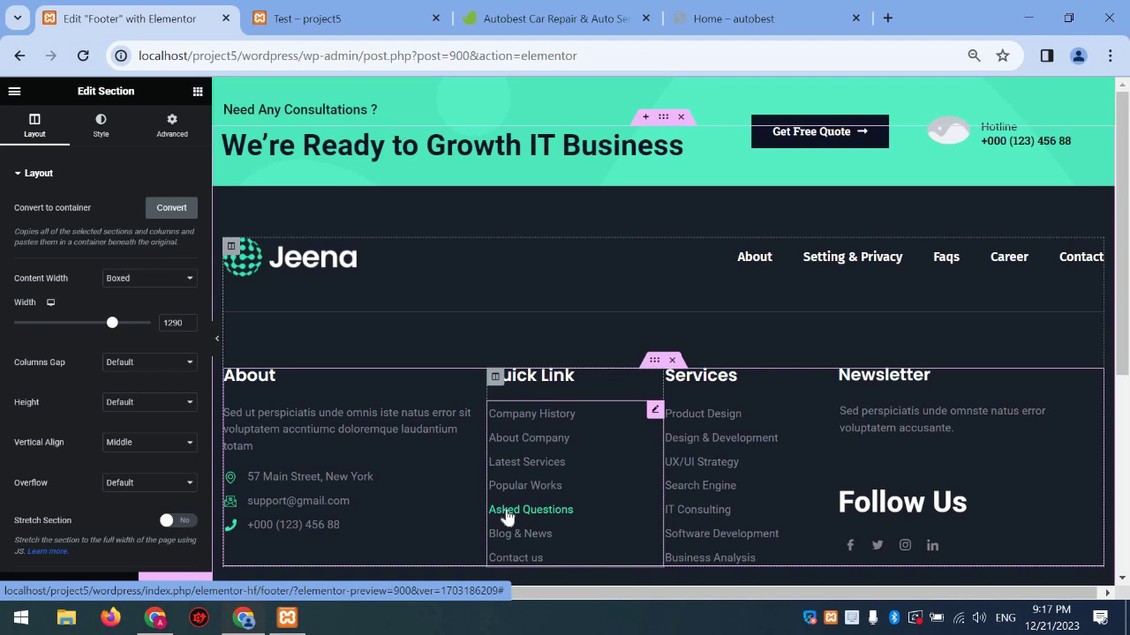
# Select the Hotline image box in the green consultation banner
pyautogui.scroll(-3, 690, 340)
pyautogui.scroll(3, 690, 328)
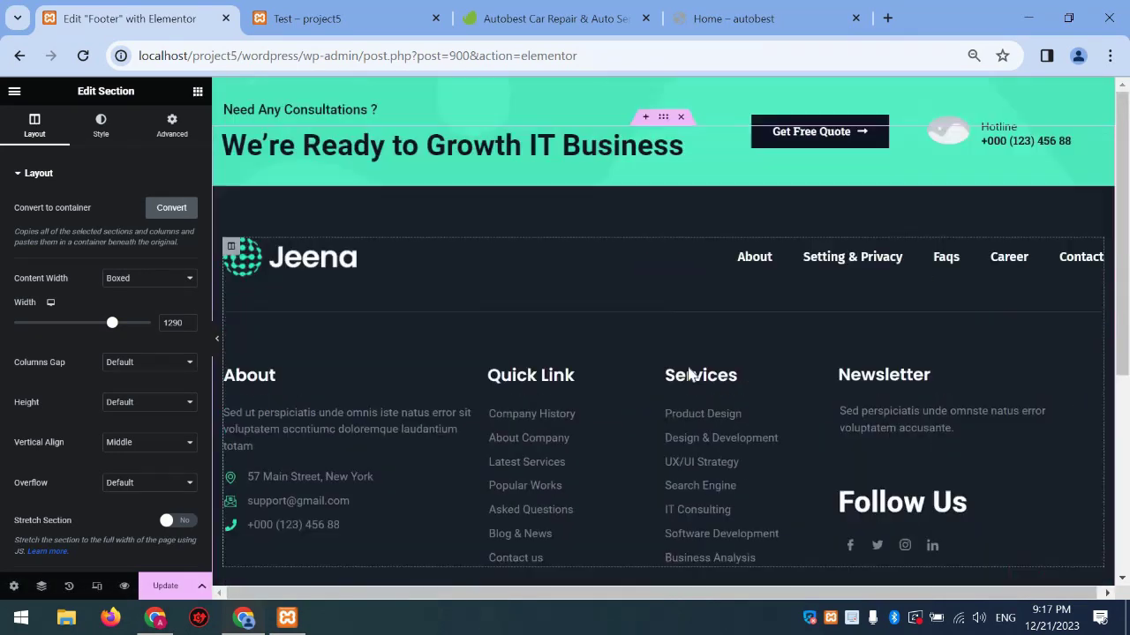
pyautogui.click(952, 134)
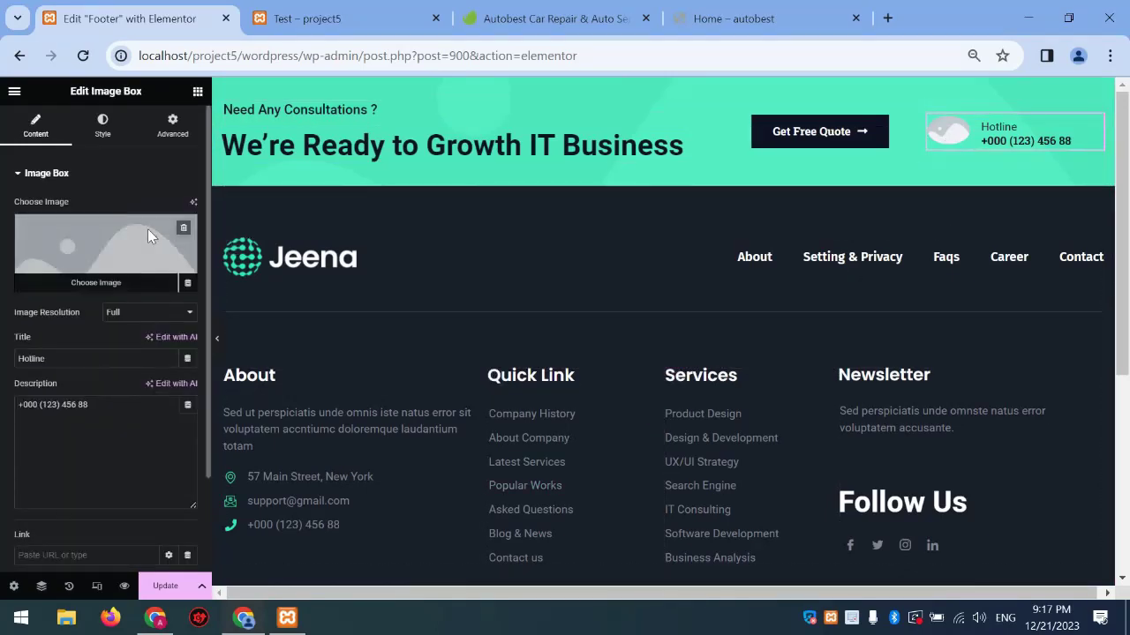
# Set the Hotline image to Bg-8 and reload the Test preview to check the footer
pyautogui.click(147, 228)
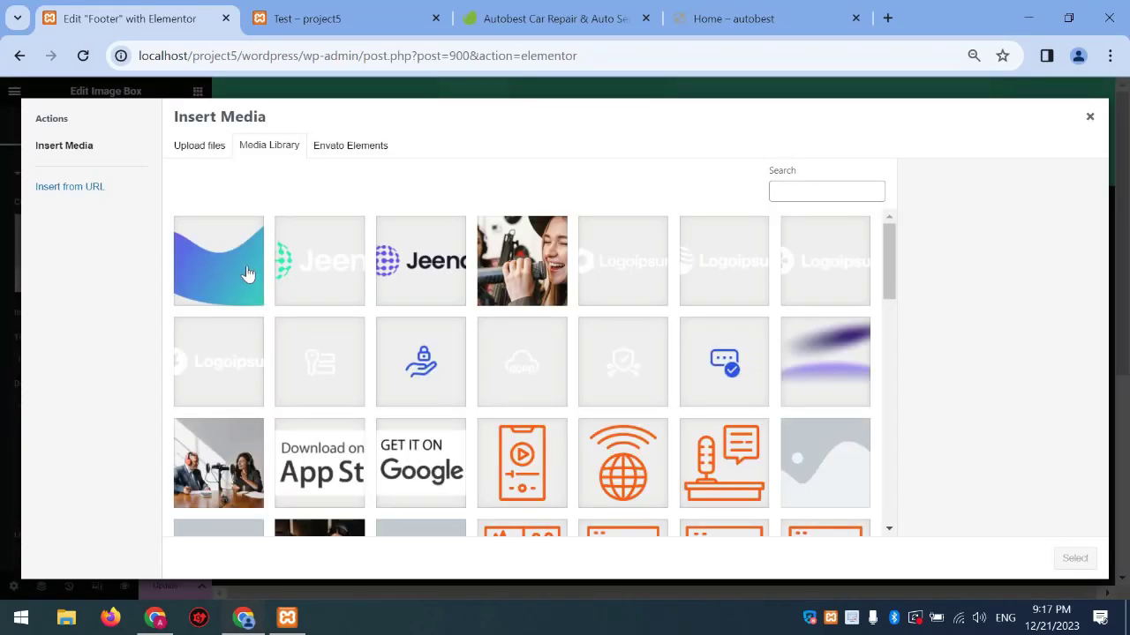
pyautogui.click(1071, 558)
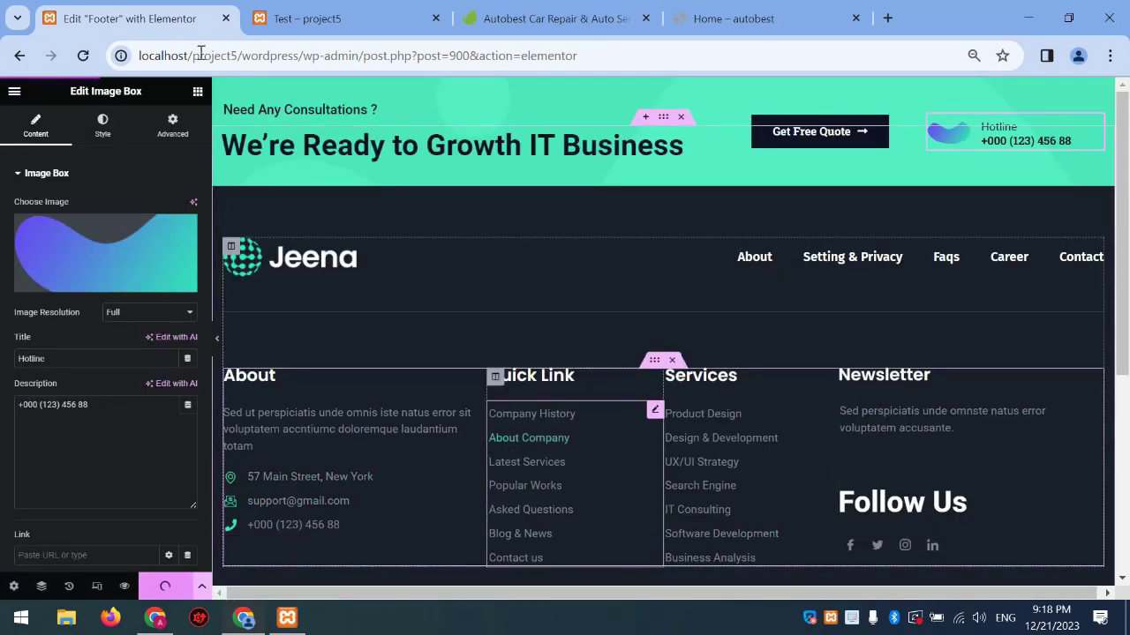
pyautogui.click(300, 18)
pyautogui.click(82, 56)
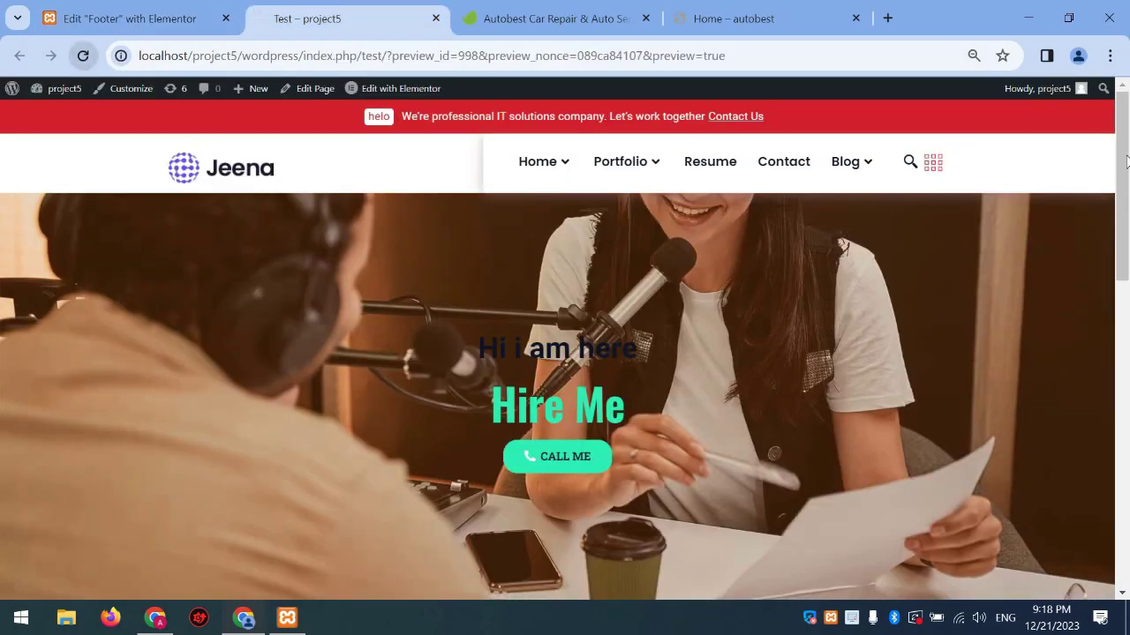
pyautogui.click(1125, 569)
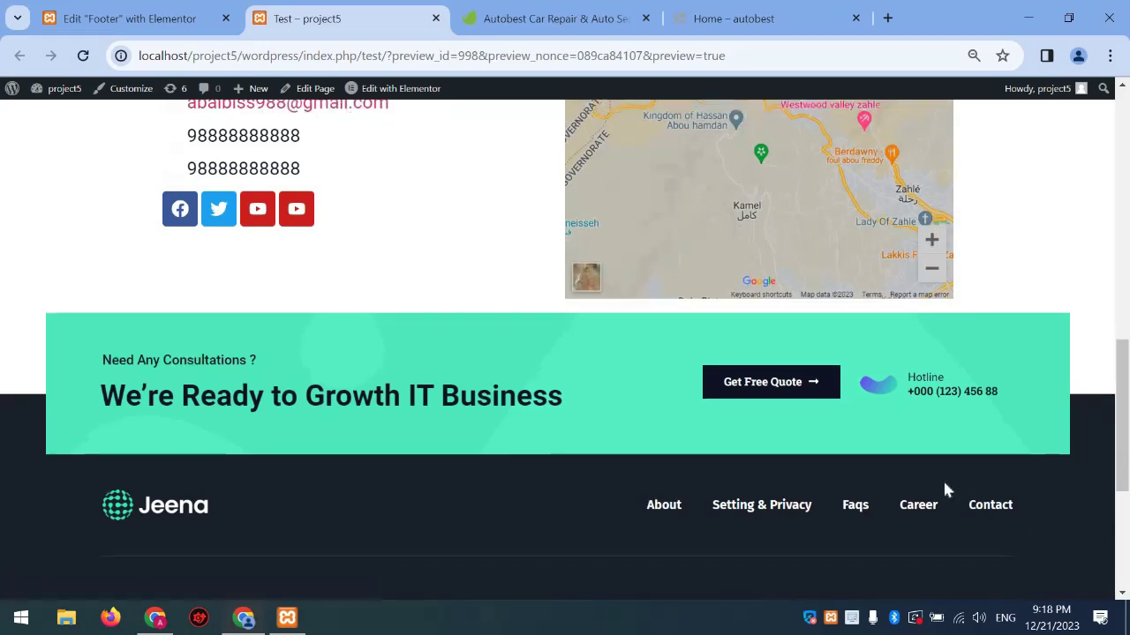
pyautogui.scroll(-3, 942, 478)
pyautogui.scroll(10, 937, 460)
pyautogui.scroll(3, 931, 444)
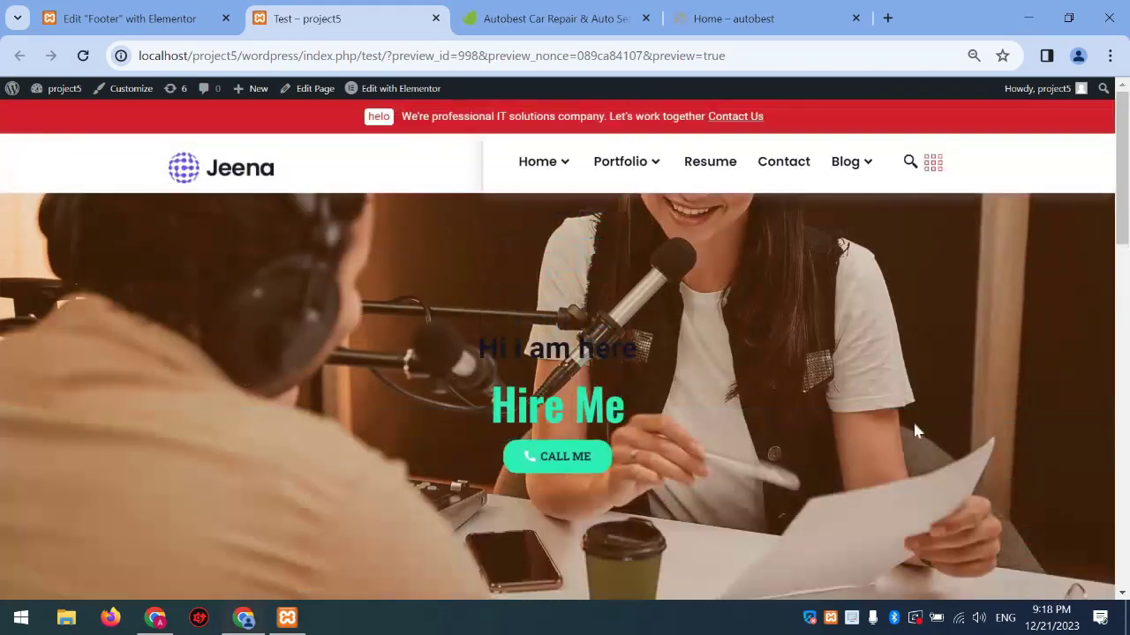
# Exit the footer editor to the Footer template's Edit Template page
pyautogui.click(115, 12)
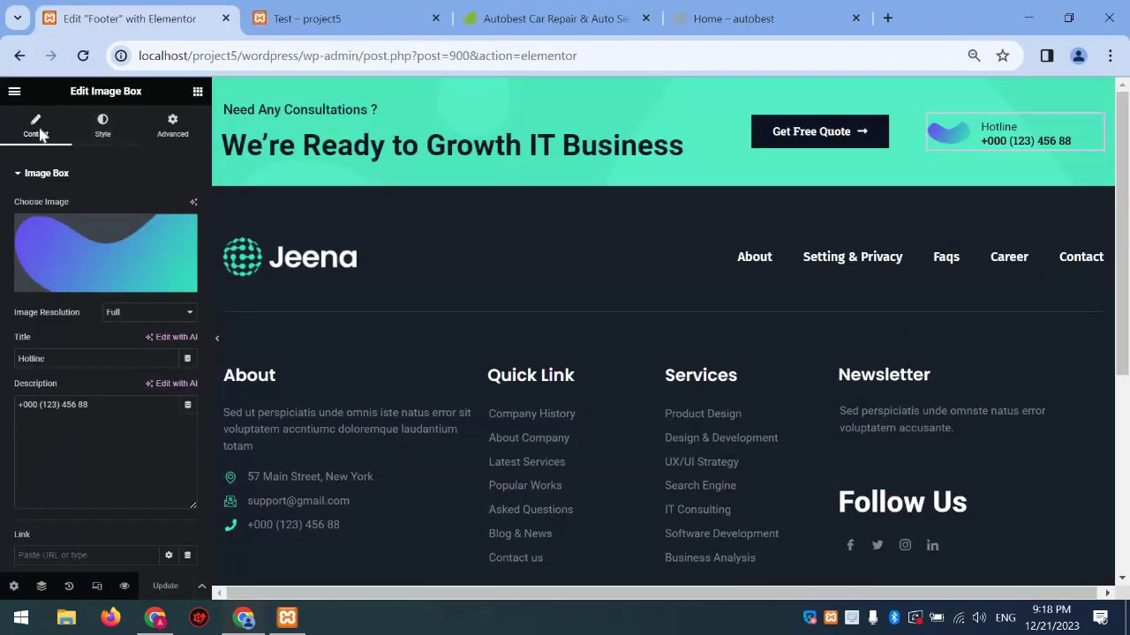
pyautogui.click(14, 91)
pyautogui.click(77, 364)
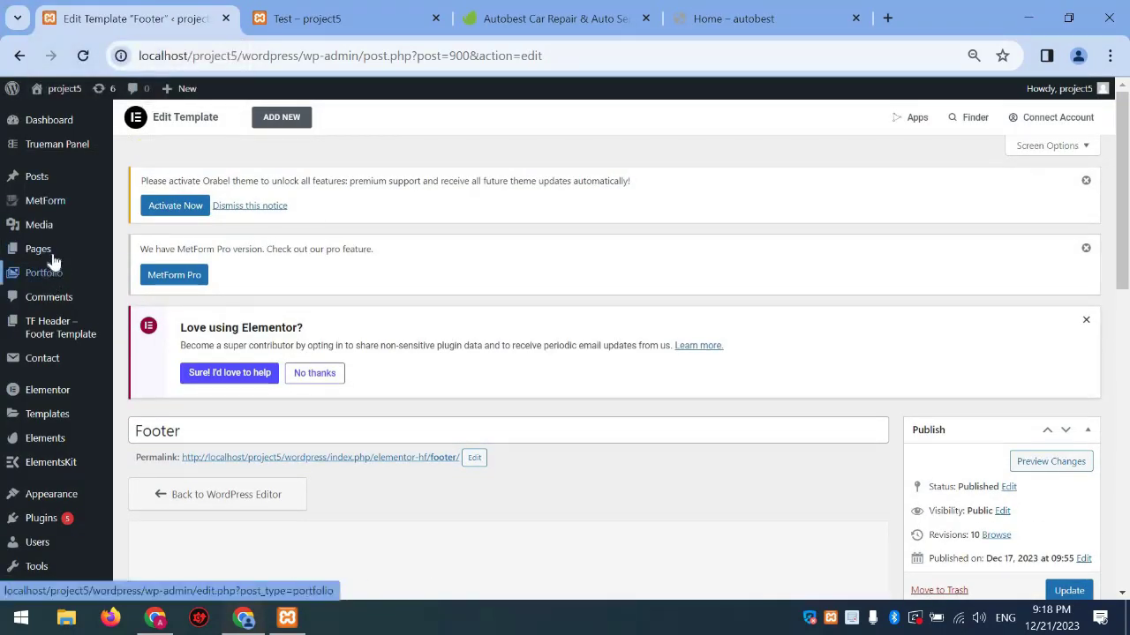
# Open the Test page from All Pages with Edit with Elementor
pyautogui.click(53, 255)
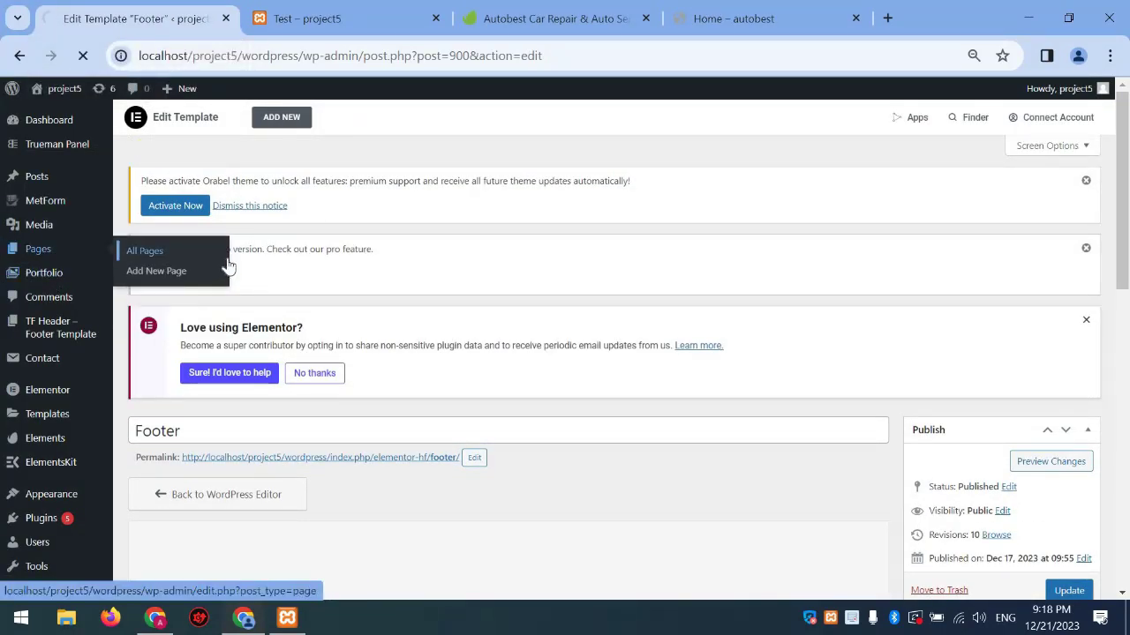
pyautogui.scroll(-7, 322, 406)
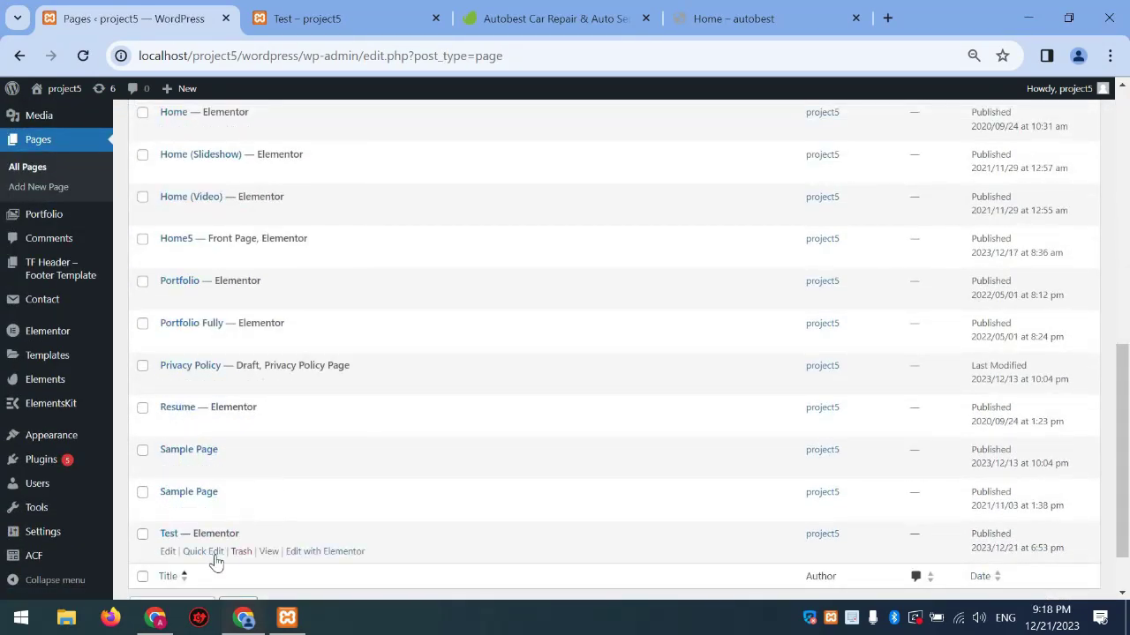
pyautogui.click(319, 554)
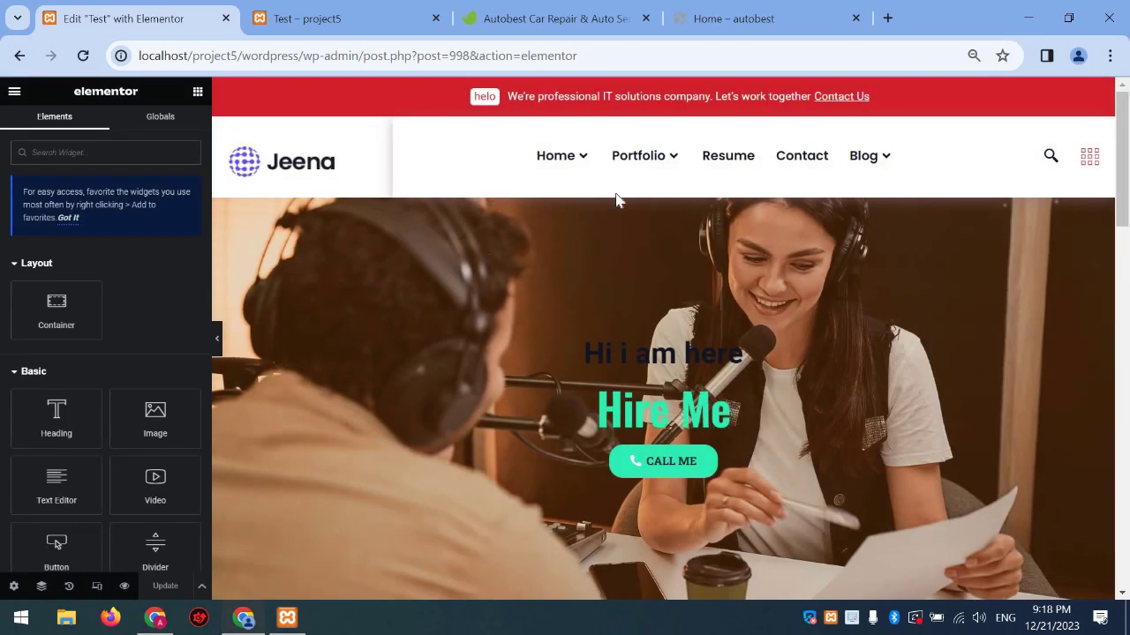
# Delete the hero, services and contact/map sections from the Test page
pyautogui.click(679, 191)
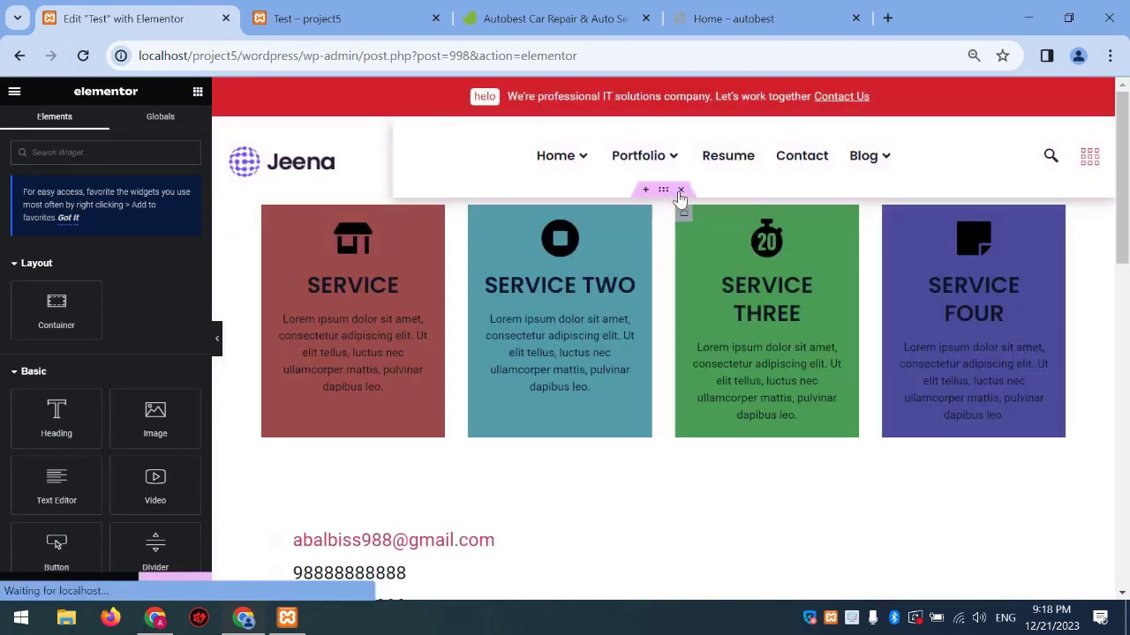
pyautogui.click(680, 190)
pyautogui.click(679, 191)
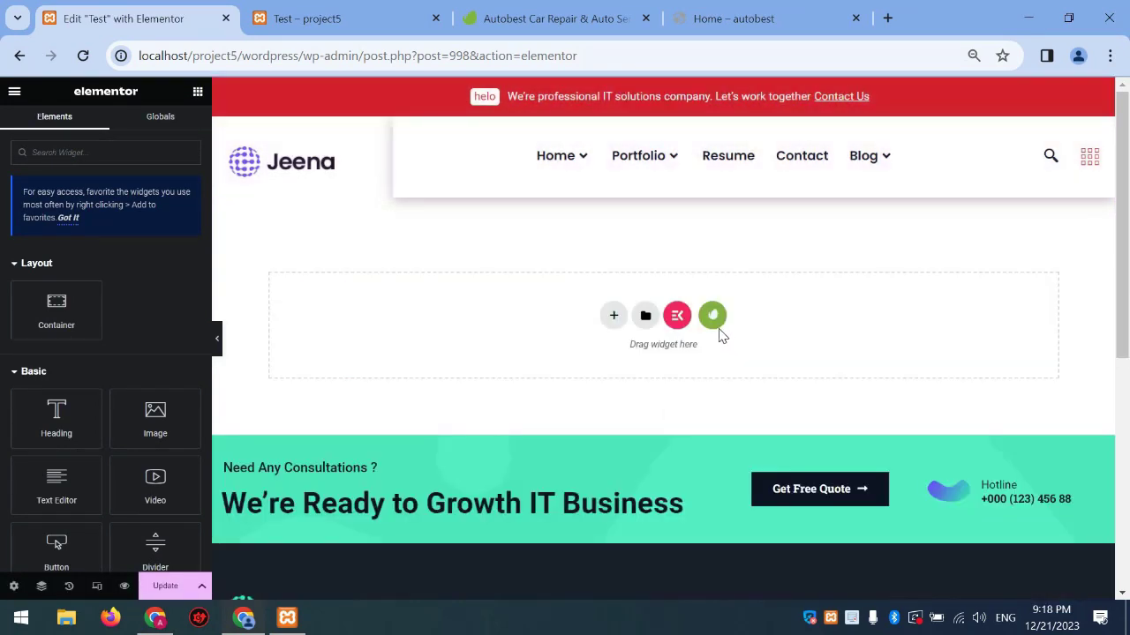
# Insert the Jeena kit's Home 02 template from the installed template kits
pyautogui.click(710, 318)
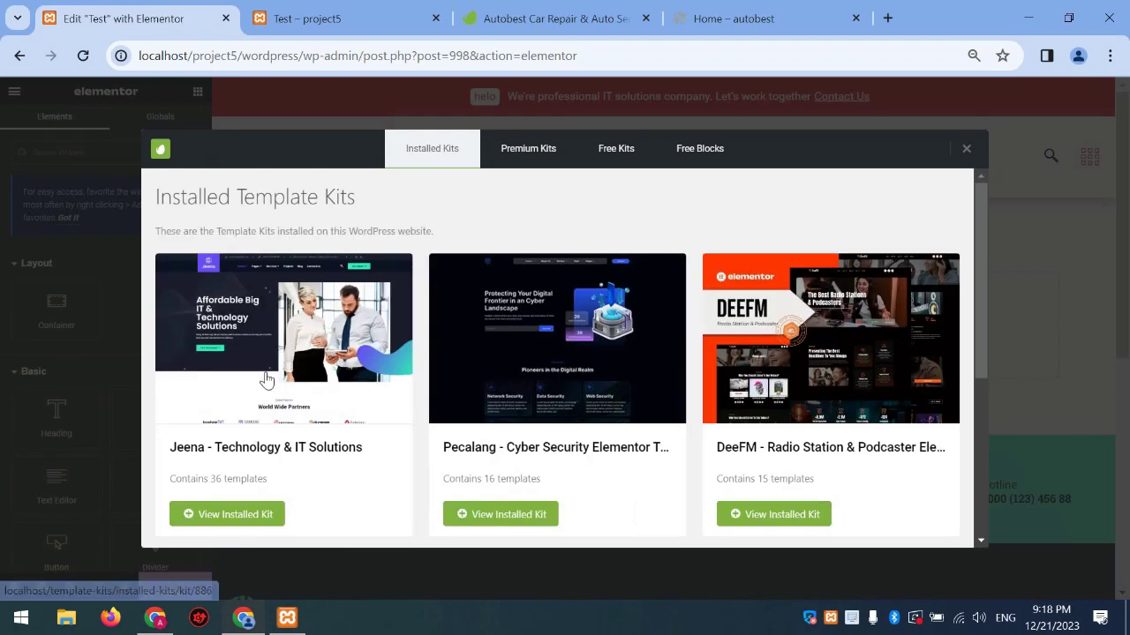
pyautogui.click(294, 379)
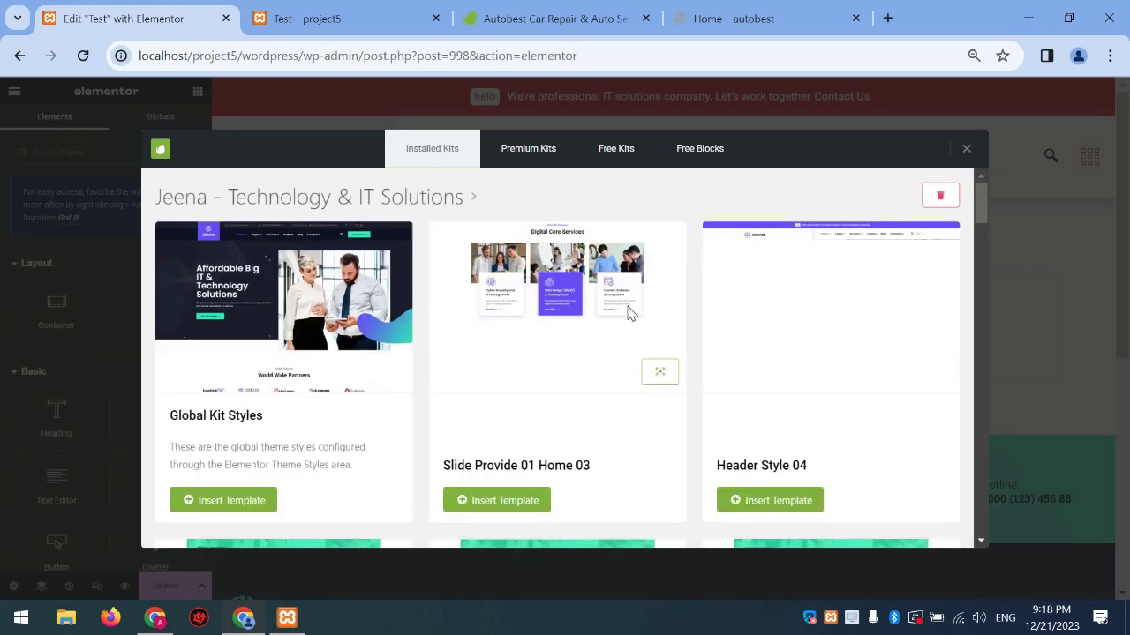
pyautogui.scroll(-3, 771, 397)
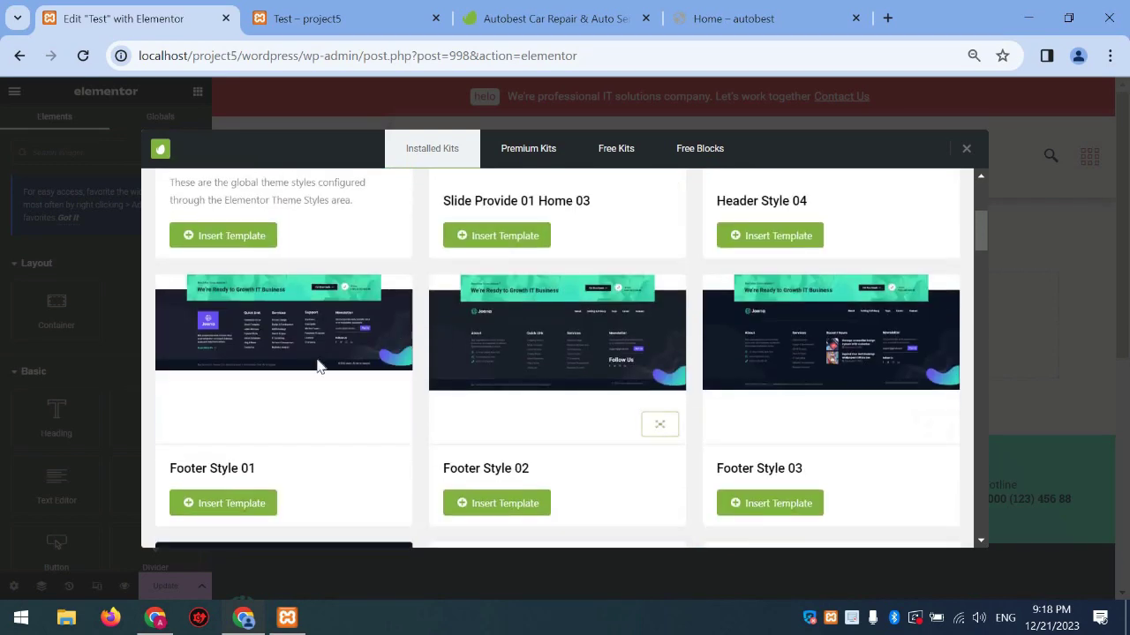
pyautogui.scroll(-6, 318, 366)
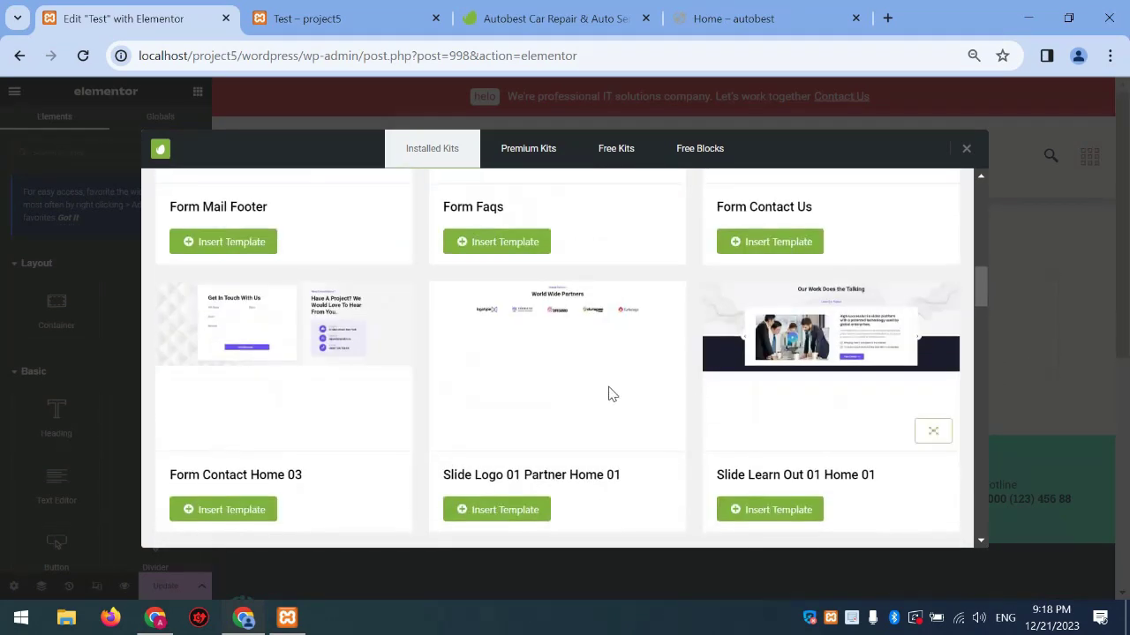
pyautogui.scroll(-3, 436, 386)
pyautogui.scroll(-2, 713, 328)
pyautogui.scroll(-2, 713, 328)
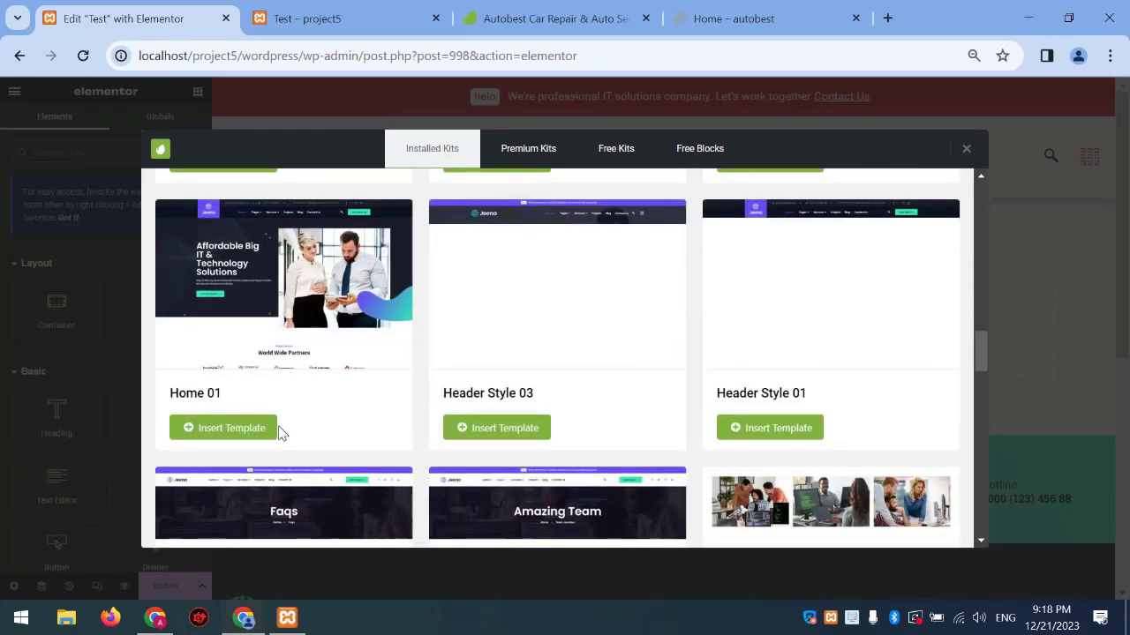
pyautogui.scroll(-2, 276, 418)
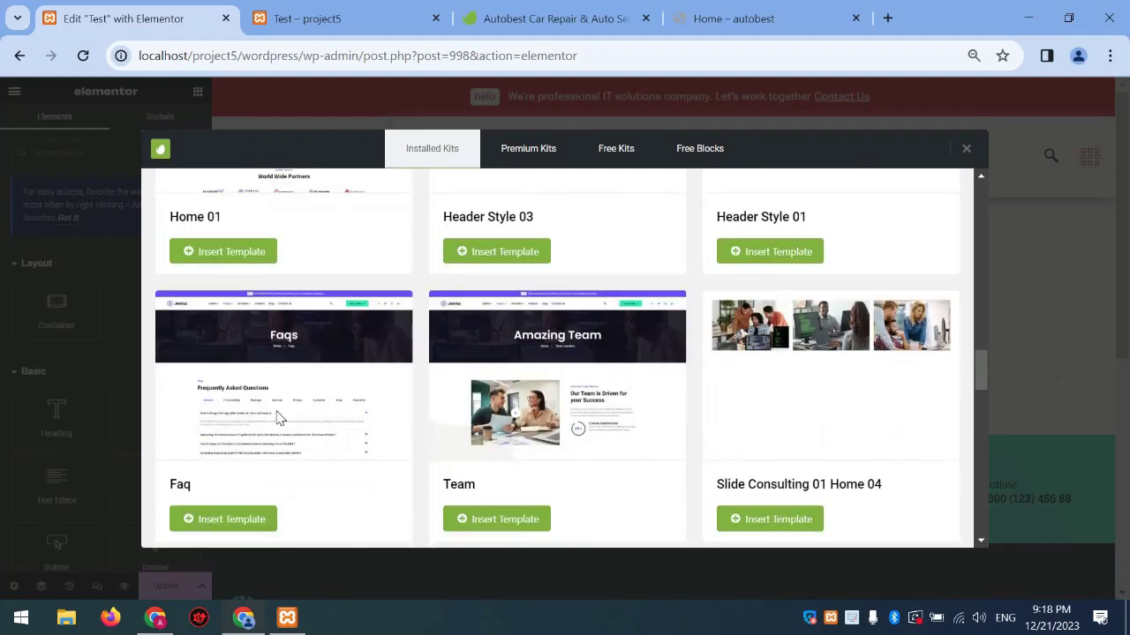
pyautogui.scroll(-2, 276, 418)
pyautogui.scroll(1, 276, 417)
pyautogui.scroll(-6, 276, 417)
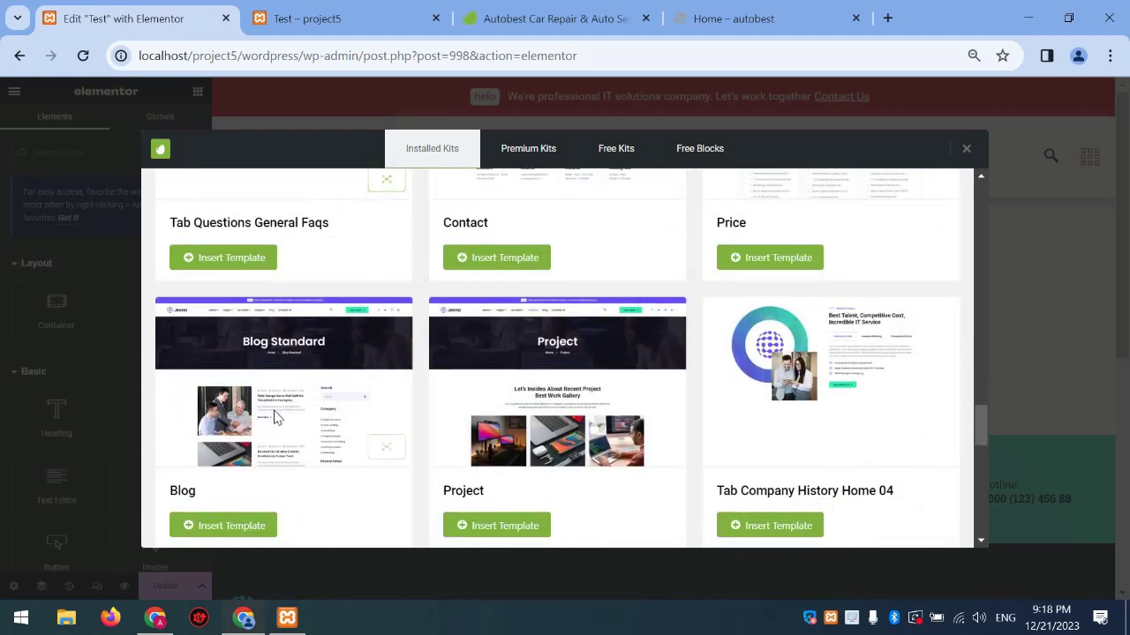
pyautogui.scroll(-3, 273, 421)
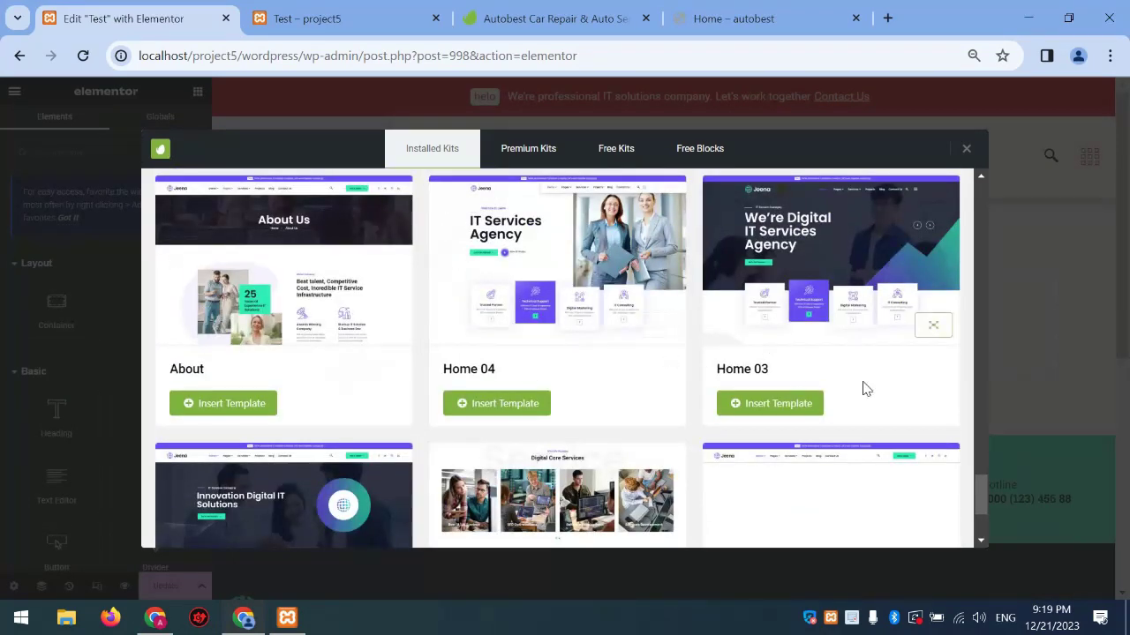
pyautogui.scroll(-2, 780, 400)
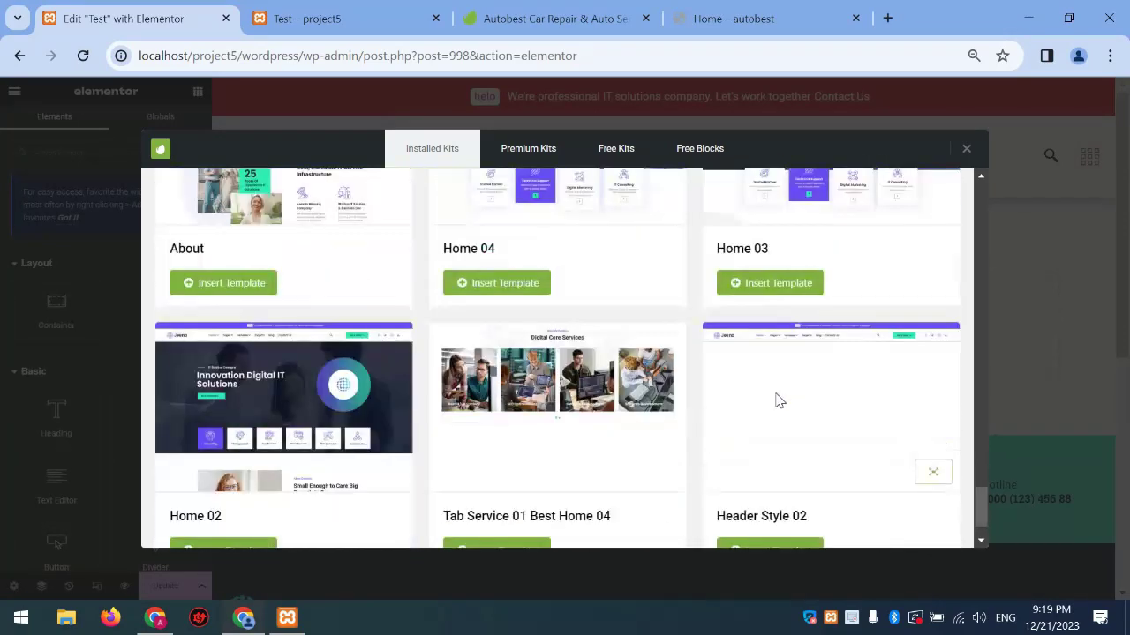
pyautogui.click(258, 494)
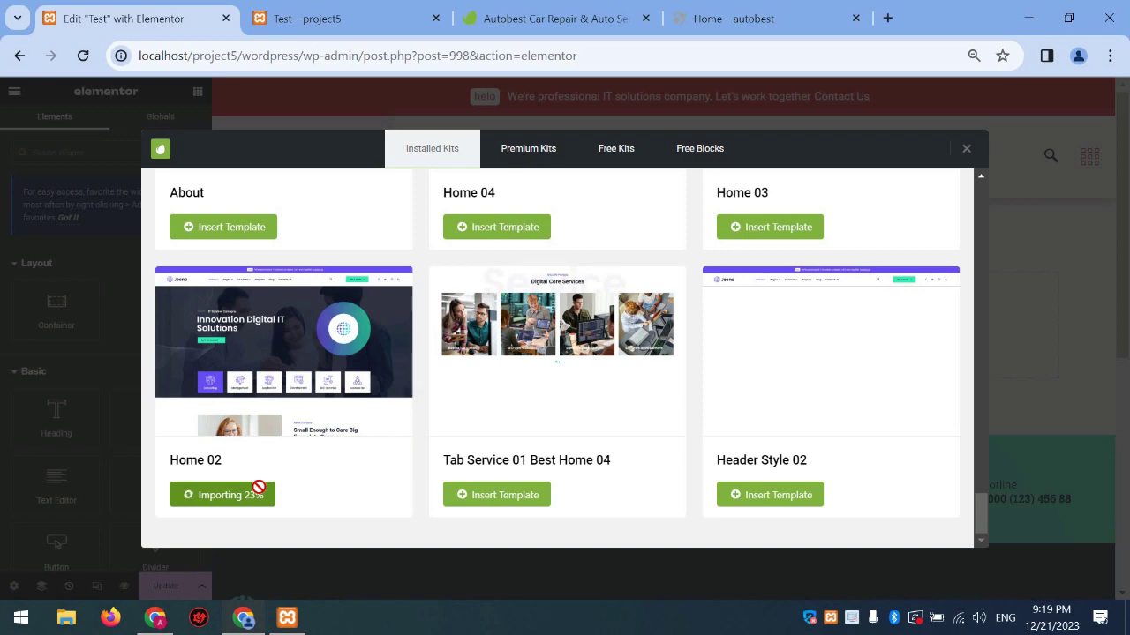
pyautogui.click(713, 12)
# Return from the Autobest page to the Envato Template Kits listing
pyautogui.scroll(-8, 479, 304)
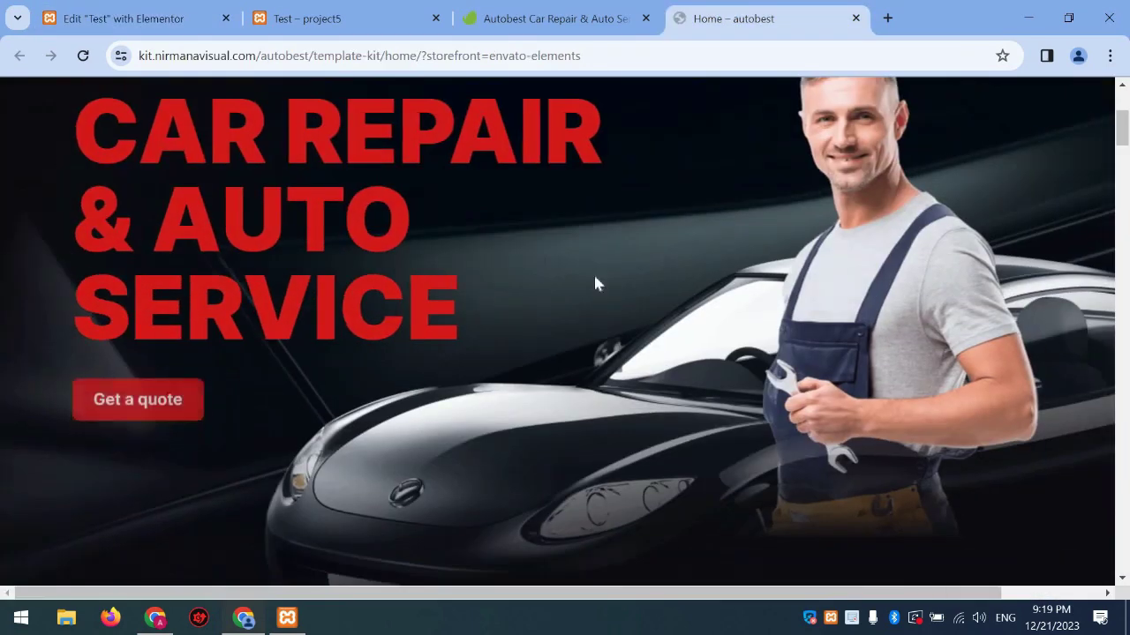
pyautogui.scroll(-15, 1128, 227)
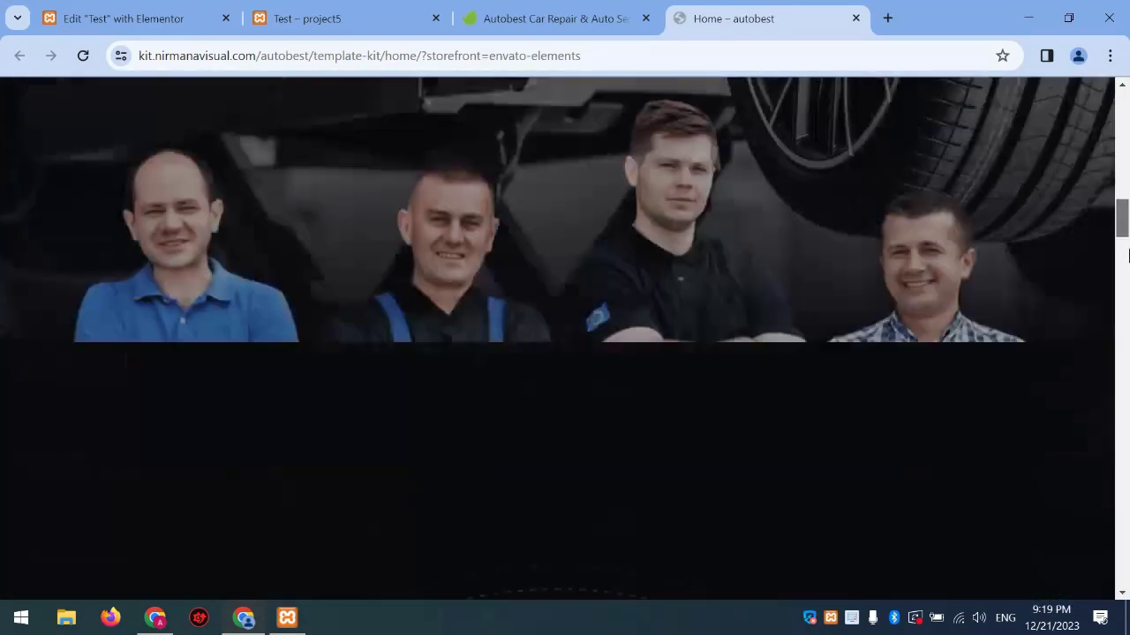
pyautogui.scroll(15, 565, 239)
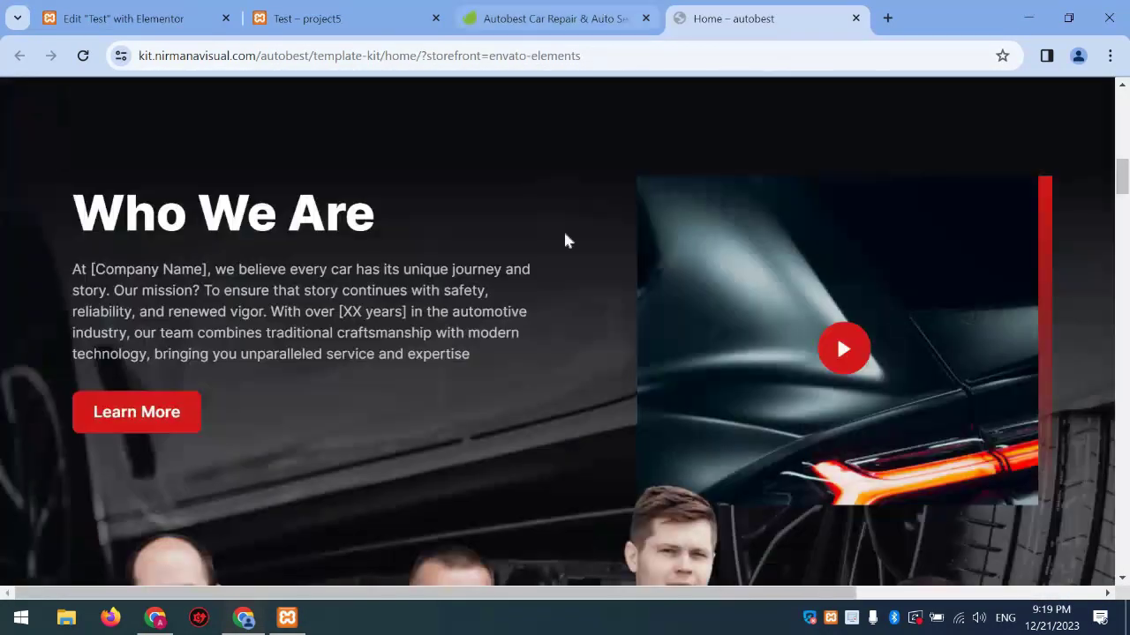
pyautogui.hotkey('ctrl', 'shift', 'Tab')
pyautogui.click(20, 55)
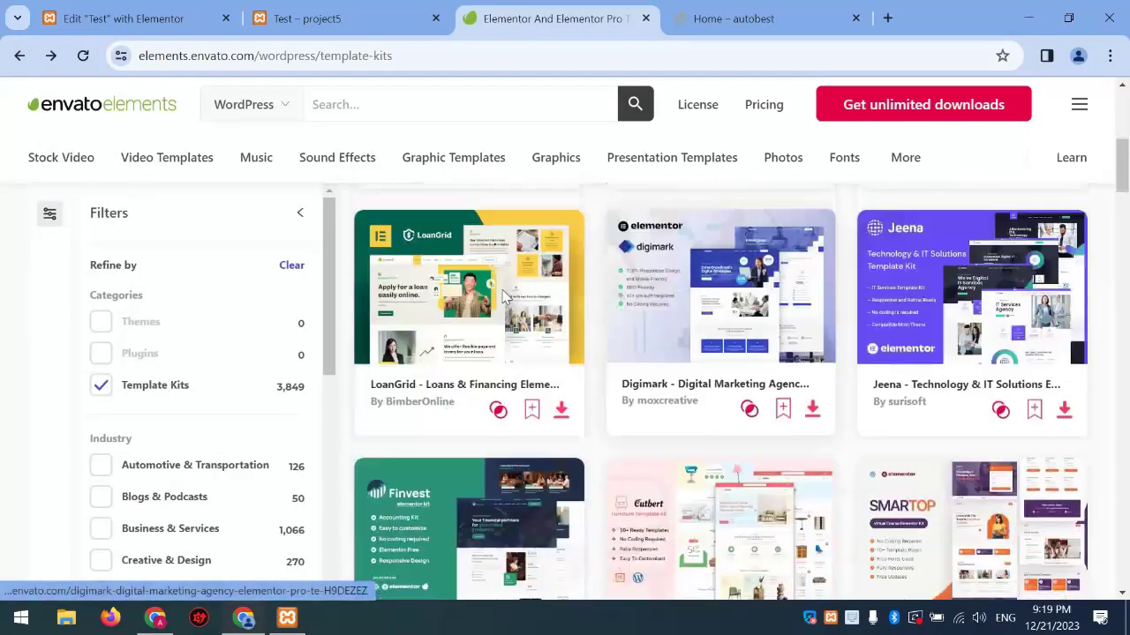
pyautogui.scroll(-1, 505, 298)
# Open the LoanGrid, Cutbert, Smartop and Gardenee kit pages in new tabs
pyautogui.rightClick(487, 291)
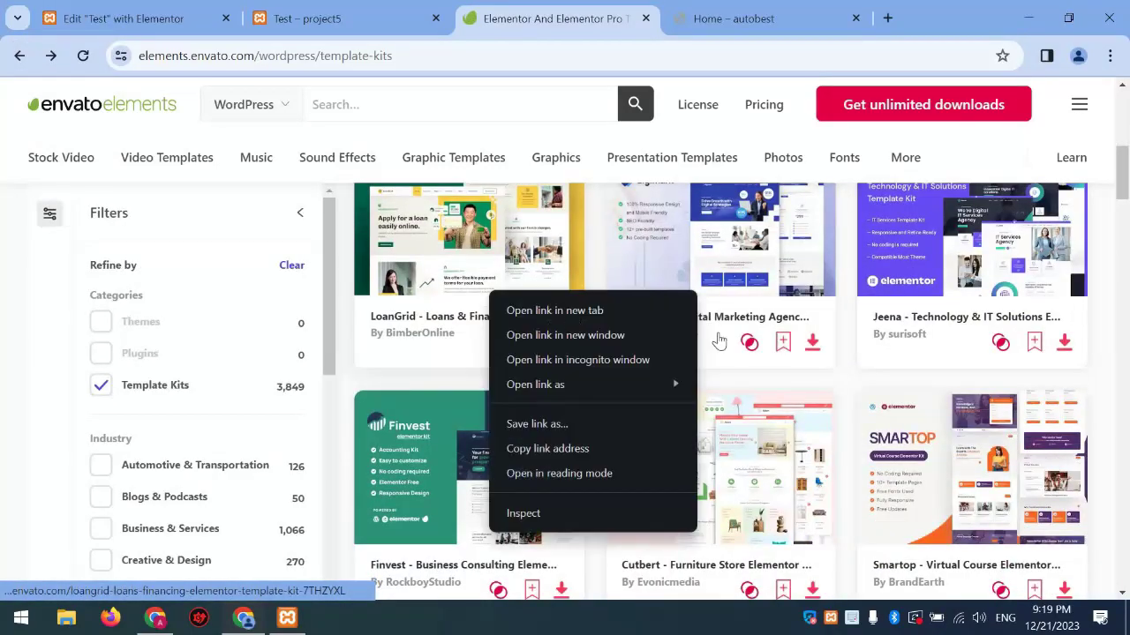
pyautogui.click(525, 307)
pyautogui.rightClick(742, 427)
pyautogui.click(777, 205)
pyautogui.rightClick(946, 244)
pyautogui.click(918, 262)
pyautogui.scroll(-4, 679, 404)
pyautogui.rightClick(605, 159)
pyautogui.click(670, 169)
# Open LoanGrid and Cutbert live demos, then close their kit pages
pyautogui.hotkey('ctrl', 'Tab')
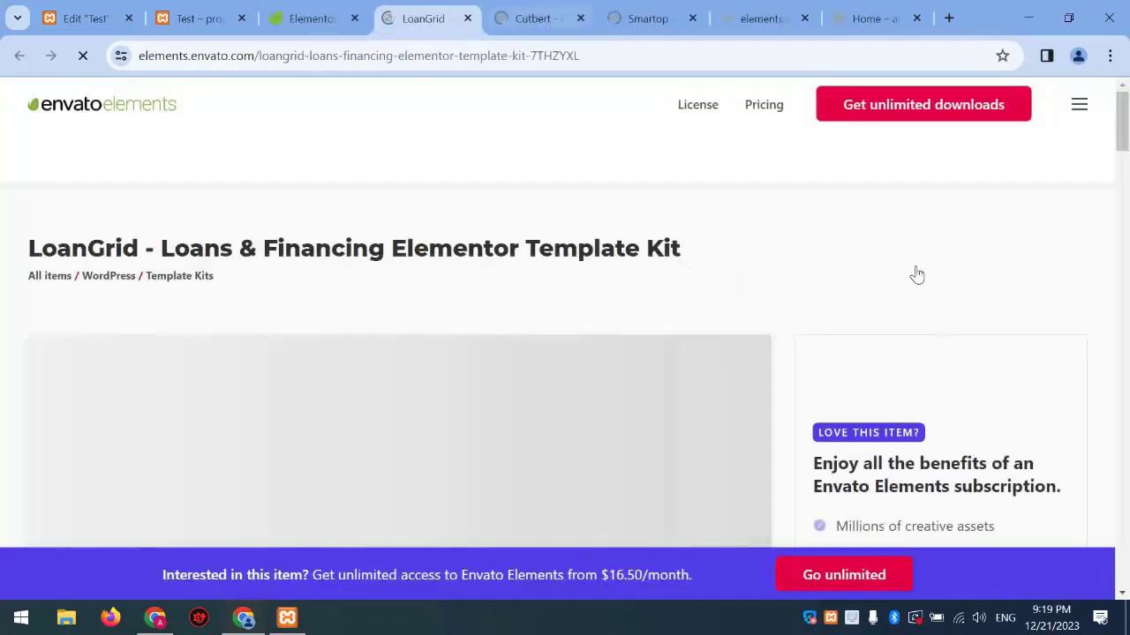
pyautogui.click(962, 266)
pyautogui.hotkey('ctrl', 'Tab')
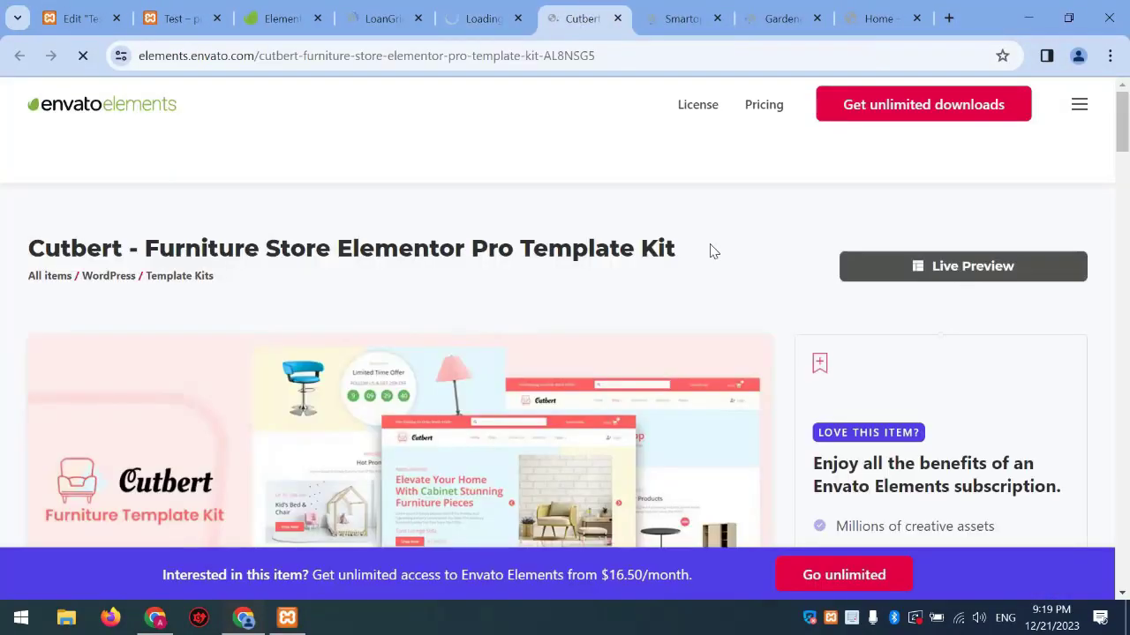
pyautogui.click(963, 266)
pyautogui.click(357, 18)
pyautogui.hotkey('ctrl', 'w')
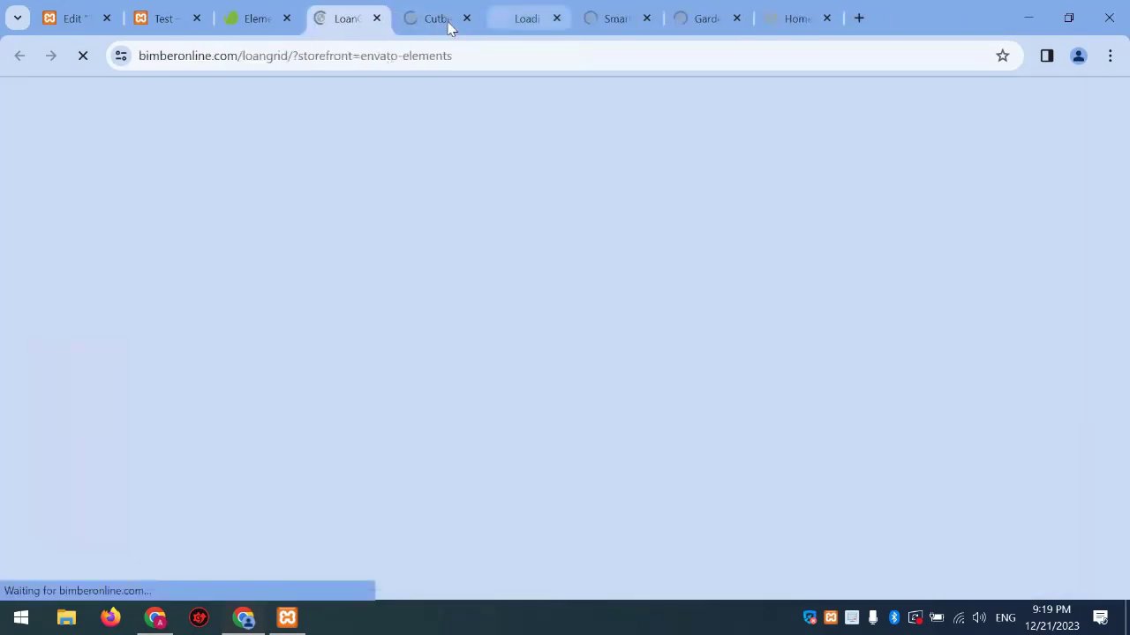
pyautogui.click(448, 21)
pyautogui.hotkey('ctrl', 'w')
pyautogui.click(524, 21)
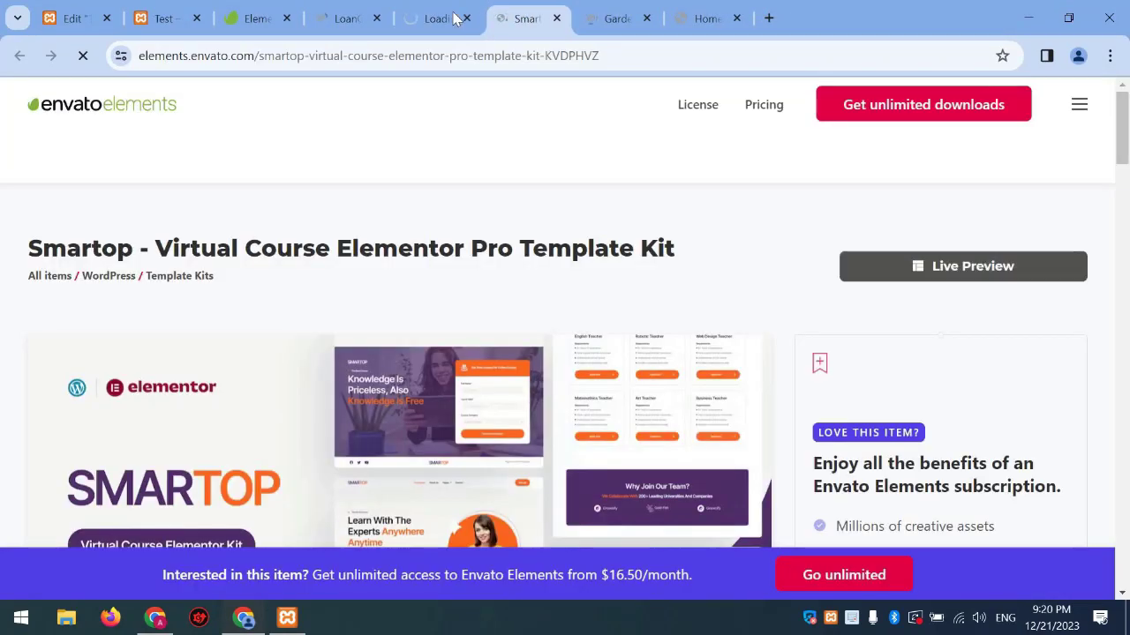
# Browse through the LoanGrid demo site
pyautogui.click(331, 20)
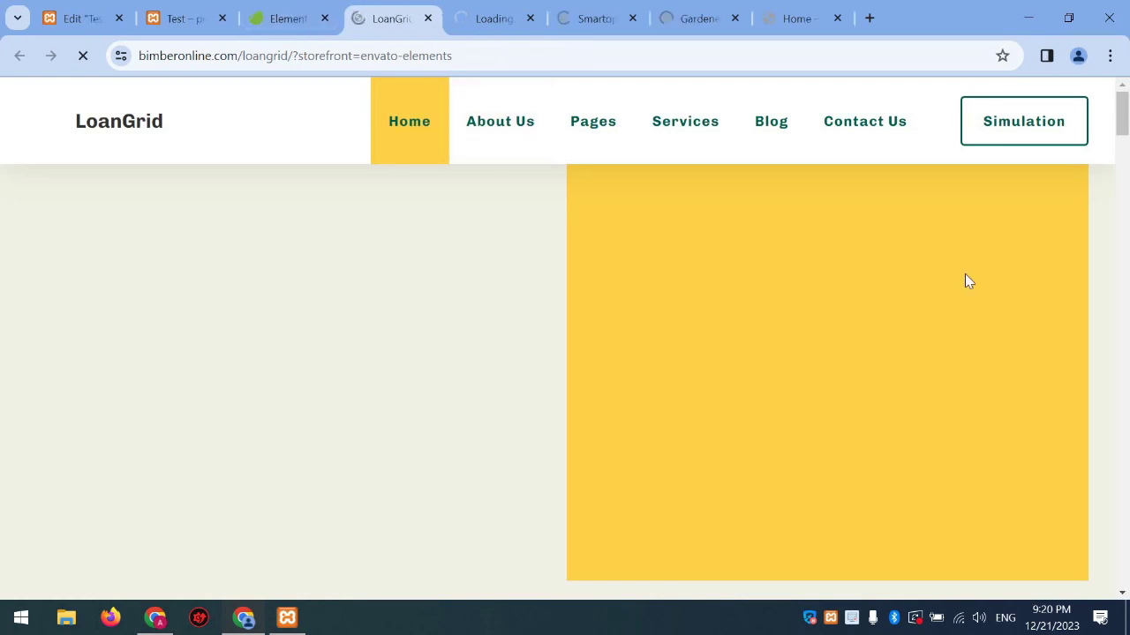
pyautogui.scroll(-3, 966, 279)
pyautogui.scroll(3, 1127, 212)
pyautogui.scroll(-15, 1128, 211)
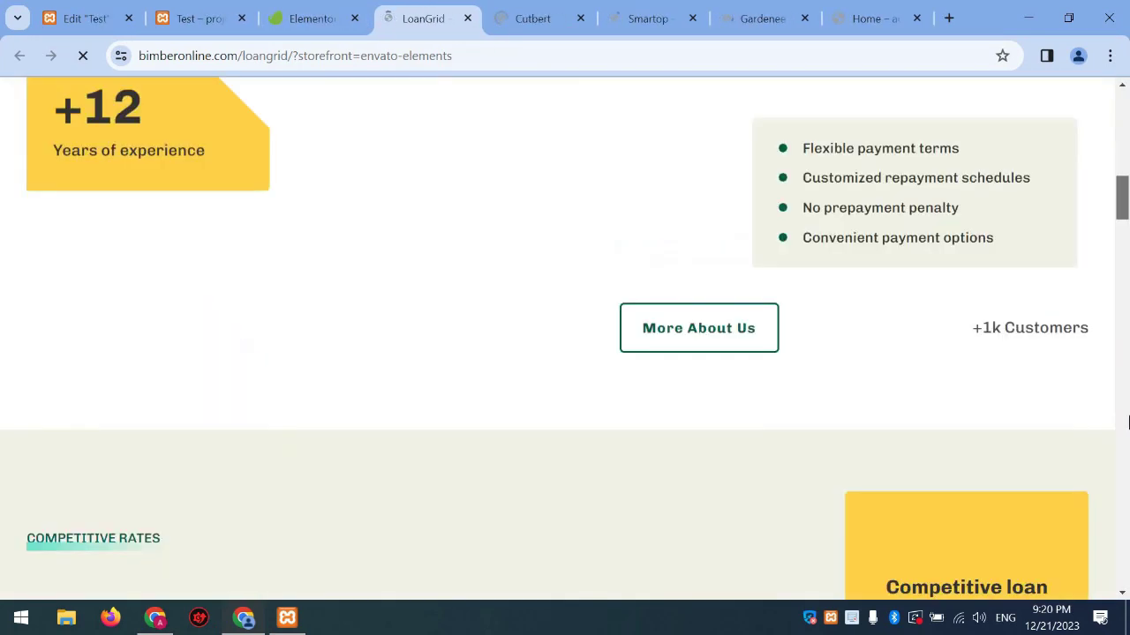
pyautogui.scroll(12, 1124, 282)
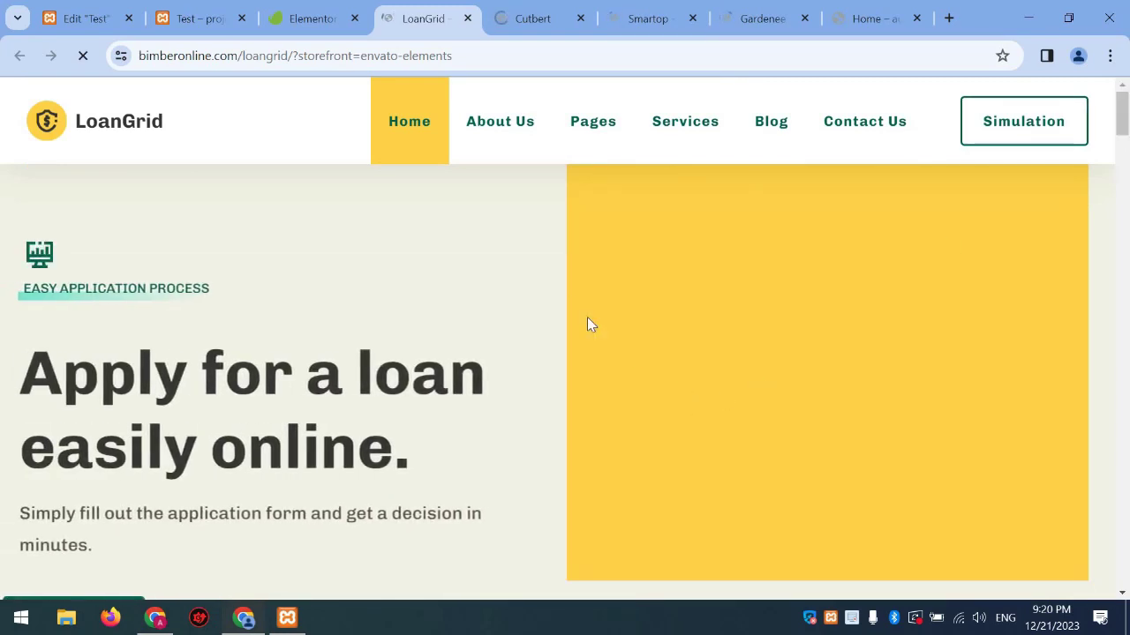
pyautogui.click(532, 17)
pyautogui.click(404, 11)
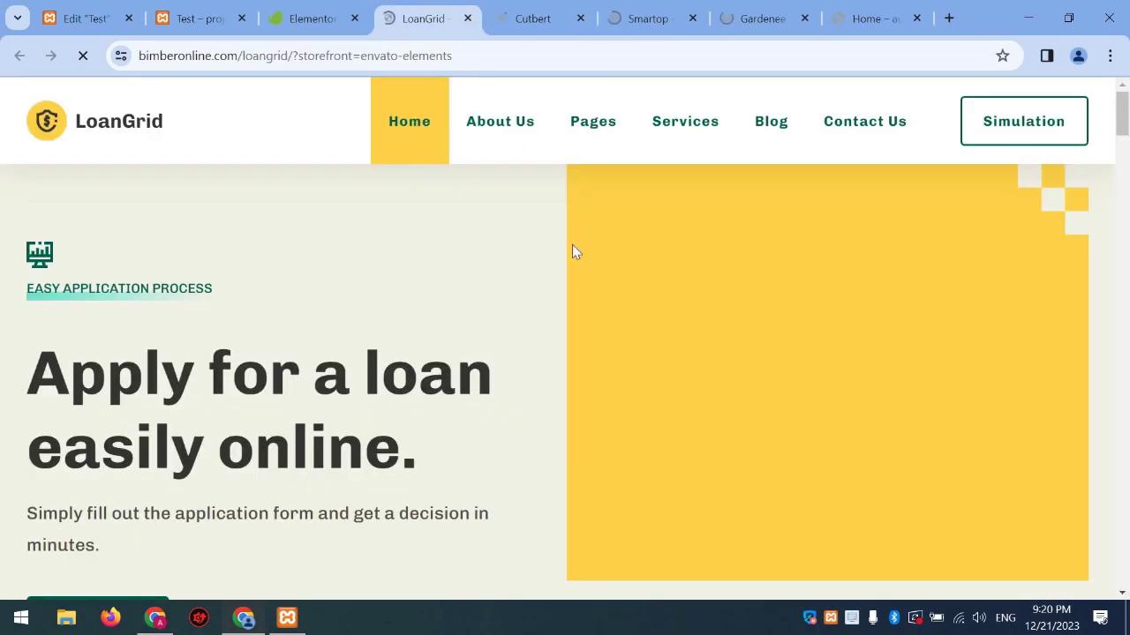
pyautogui.scroll(-8, 552, 237)
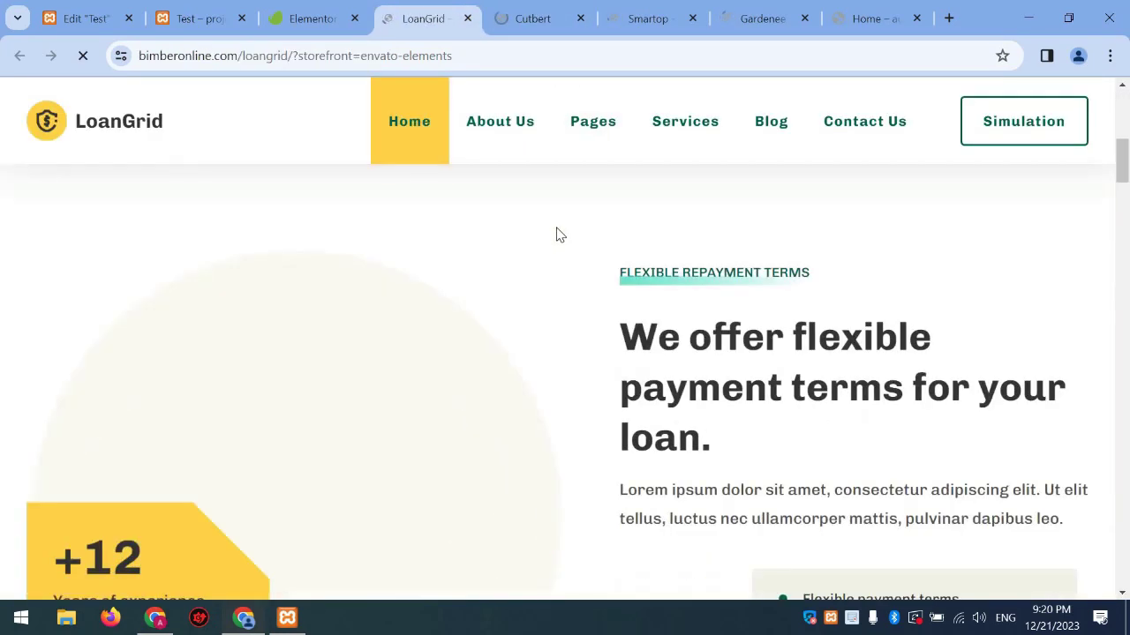
pyautogui.scroll(-5, 574, 234)
pyautogui.scroll(1, 603, 242)
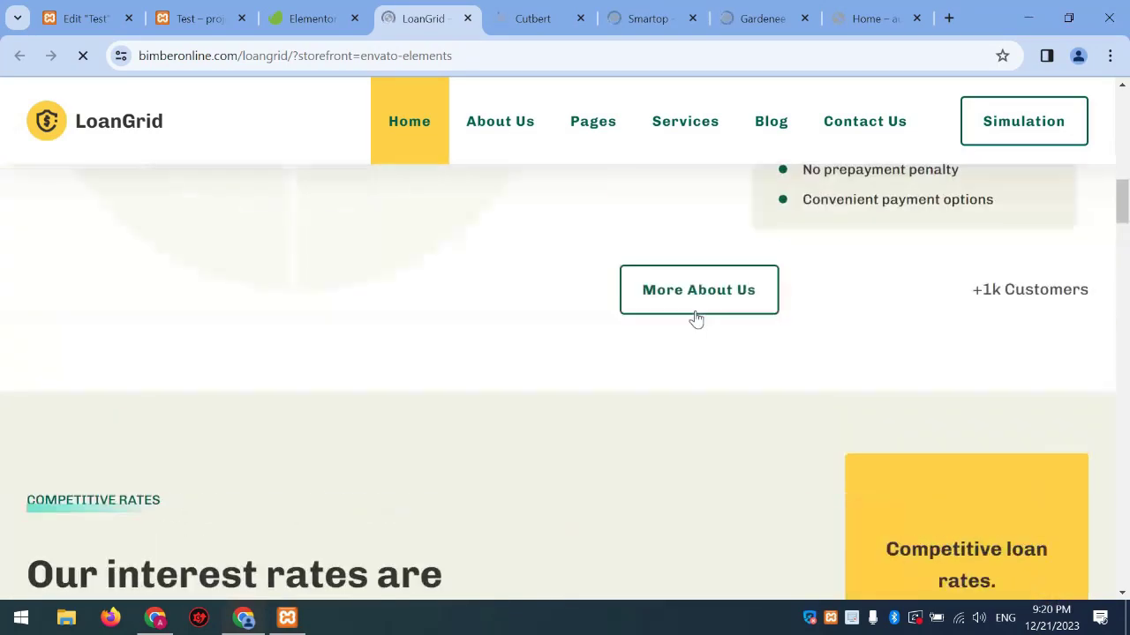
pyautogui.scroll(-8, 575, 311)
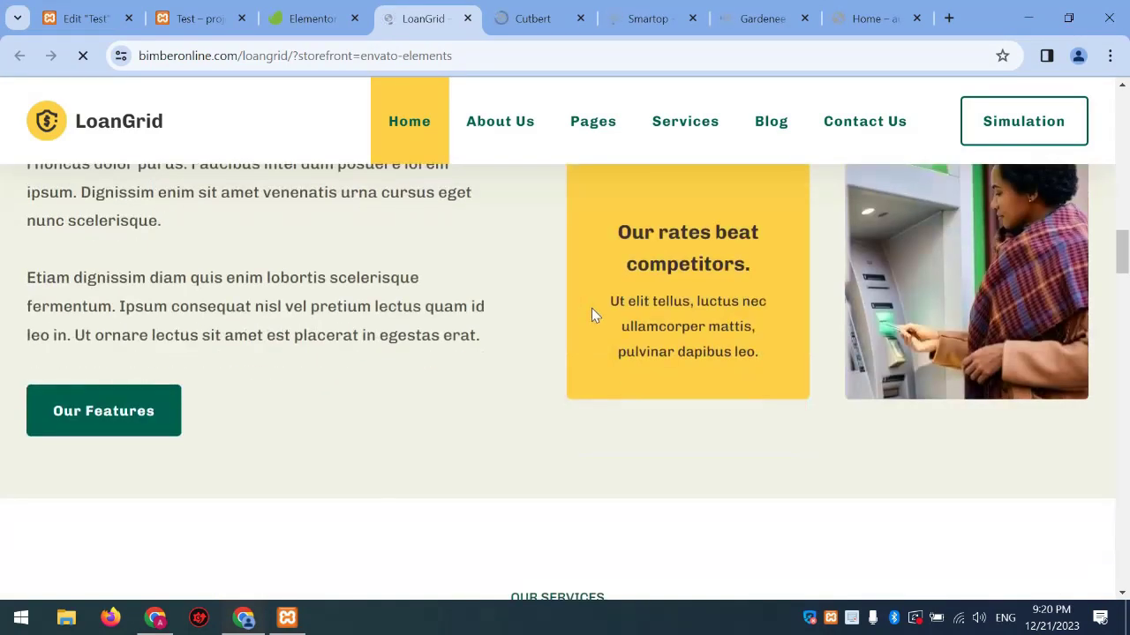
pyautogui.scroll(-5, 608, 300)
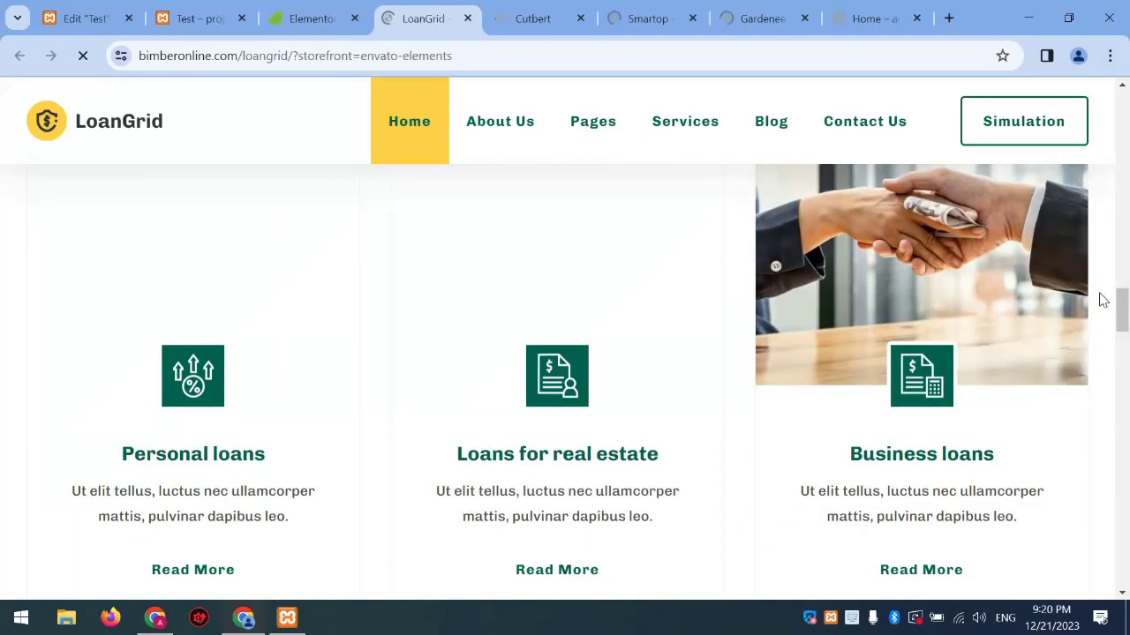
pyautogui.moveTo(1126, 294); pyautogui.dragTo(1123, 74)
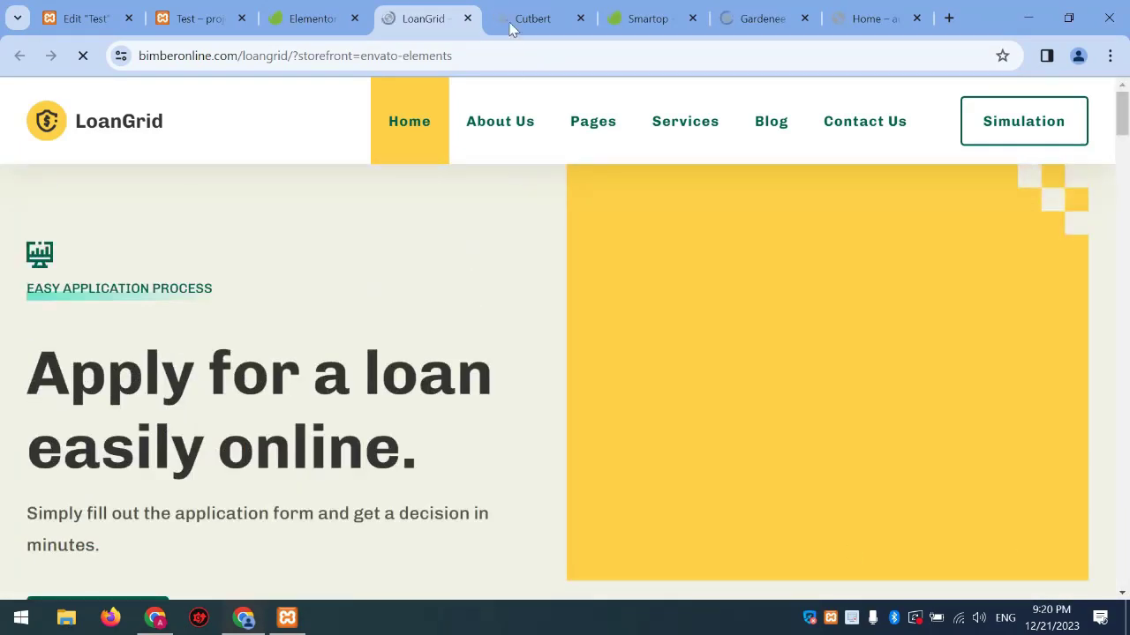
pyautogui.hotkey('ctrl', 'Tab')
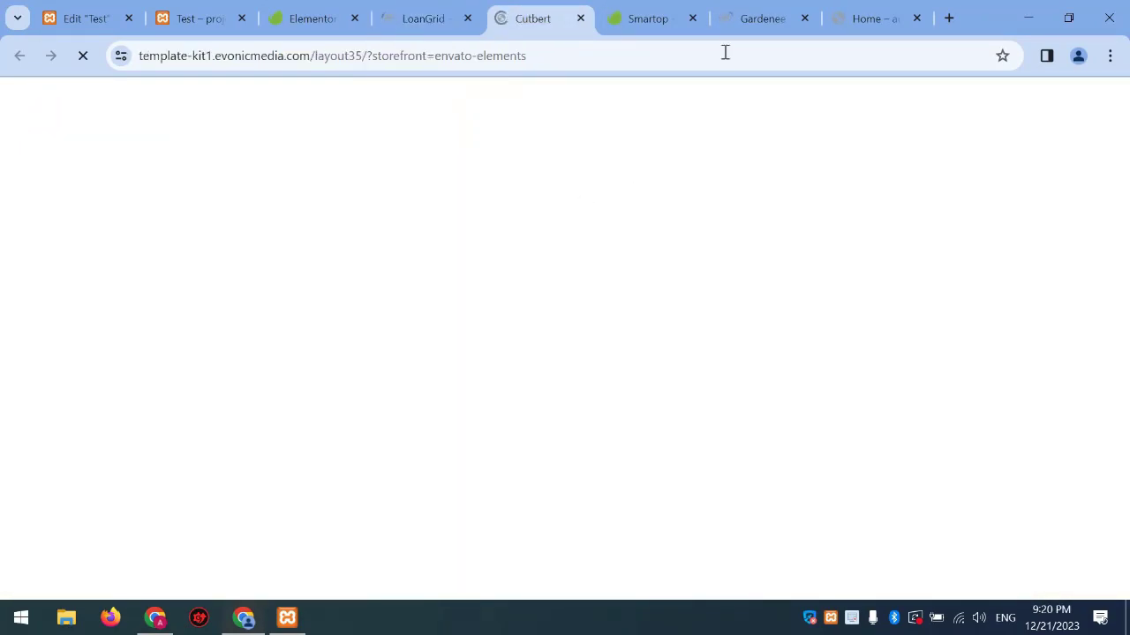
# Open the Gardenee live demo, close the Smartop and Gardenee kit pages, and return to the Test editor
pyautogui.click(745, 15)
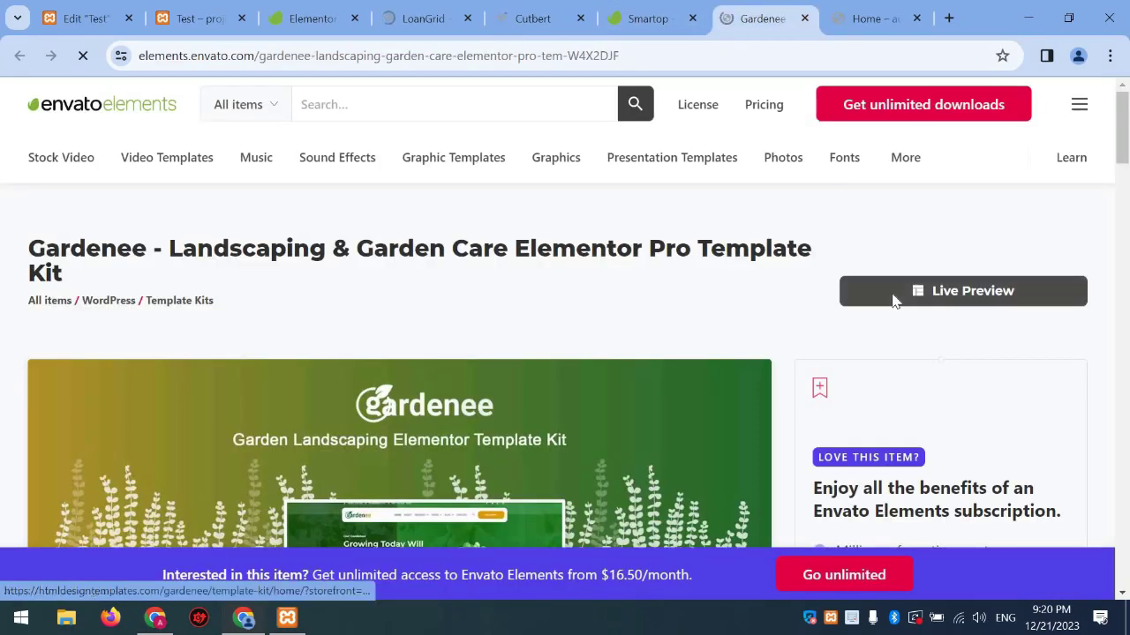
pyautogui.click(893, 296)
pyautogui.click(617, 18)
pyautogui.click(617, 17)
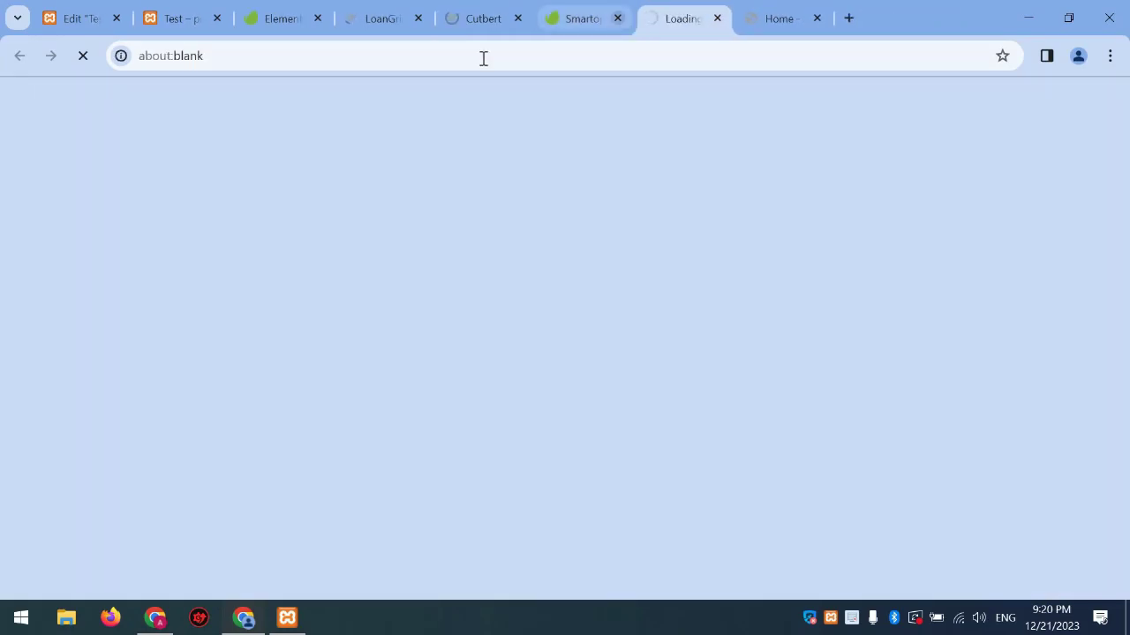
pyautogui.click(273, 18)
pyautogui.click(80, 26)
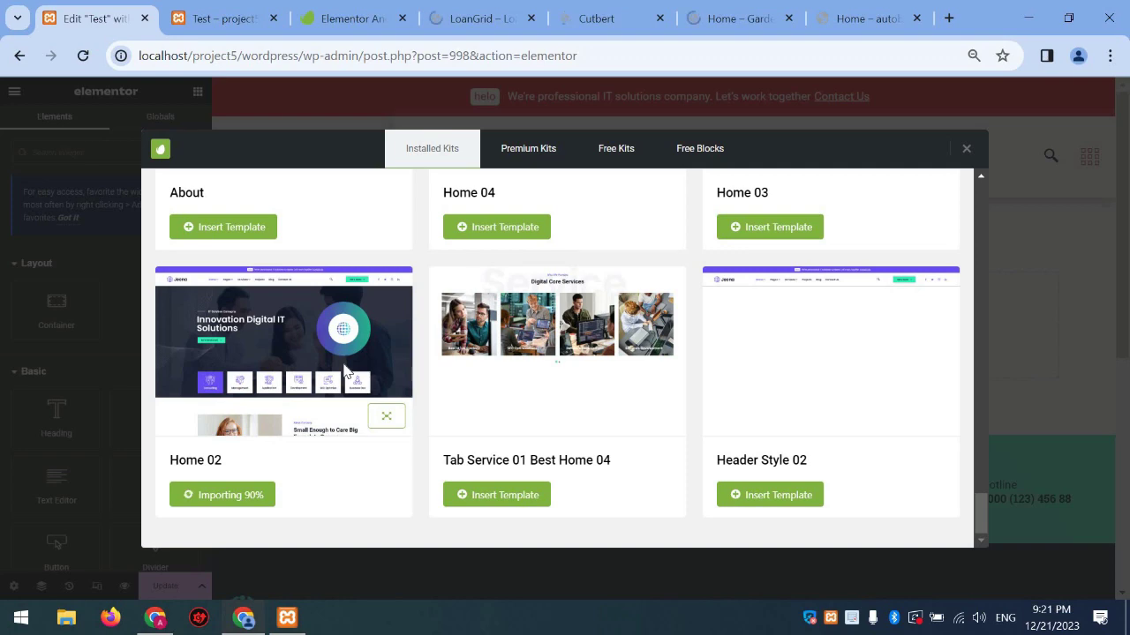
# Wait for the Home 02 template import to reach 90%, scrolling the kit list up
pyautogui.scroll(6, 373, 265)
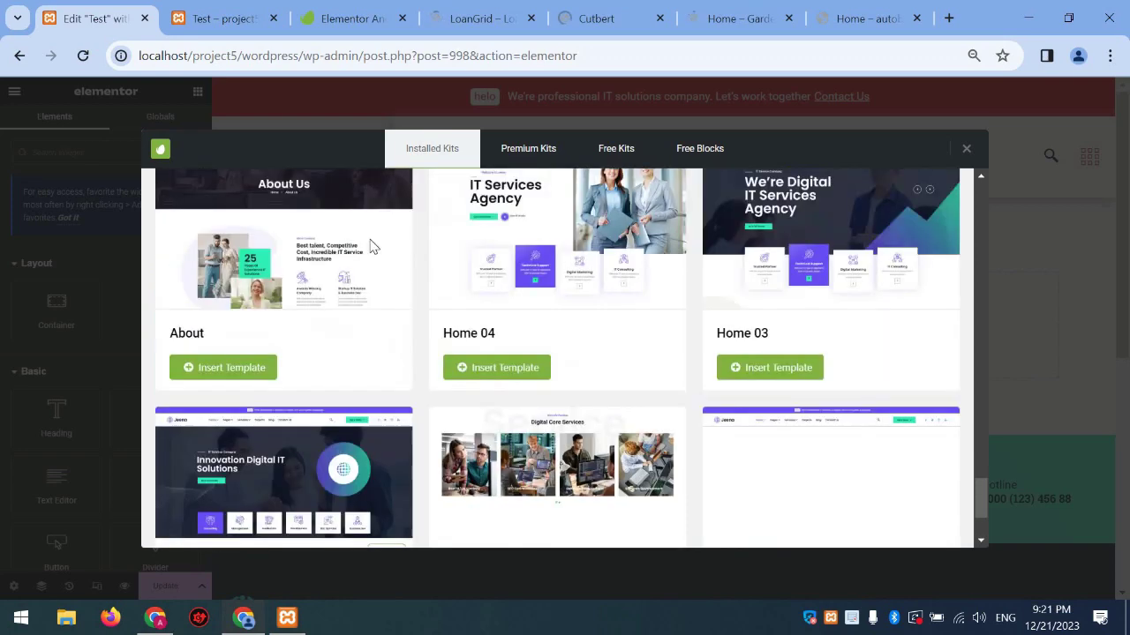
# Browse the Cutbert furniture and LoanGrid demo sites in their Chrome tabs
pyautogui.click(609, 17)
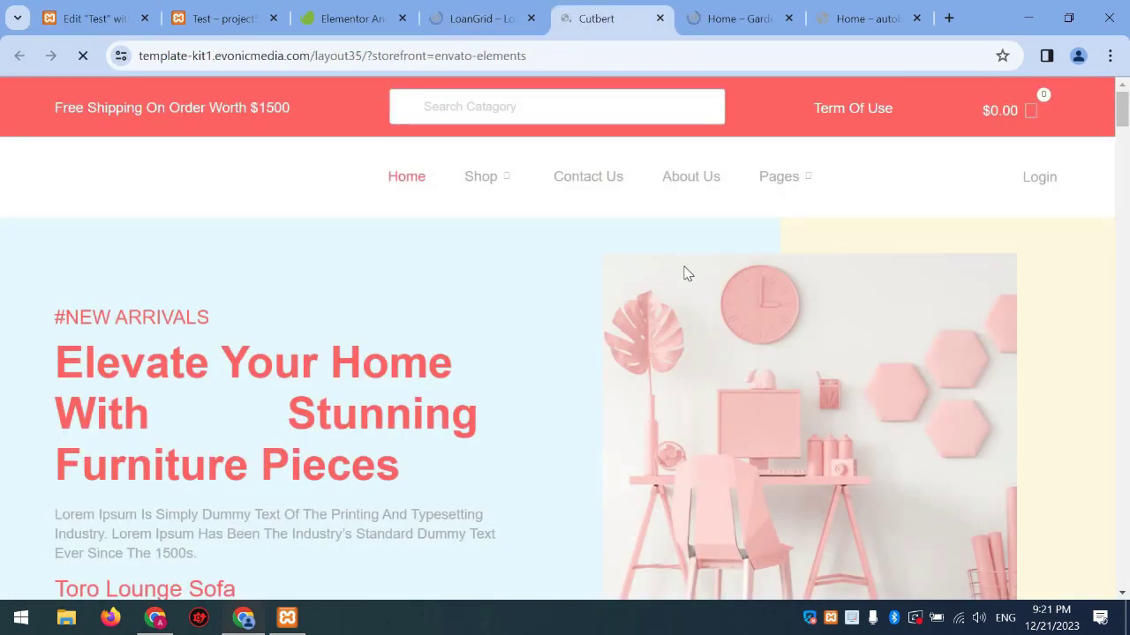
pyautogui.scroll(-10, 688, 273)
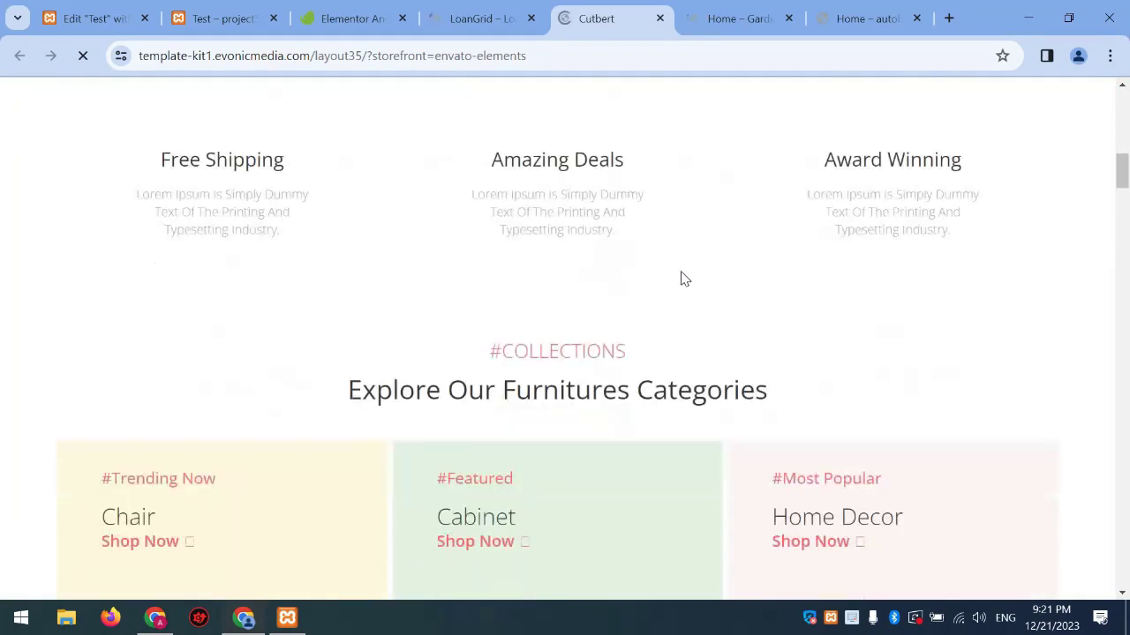
pyautogui.scroll(-8, 684, 279)
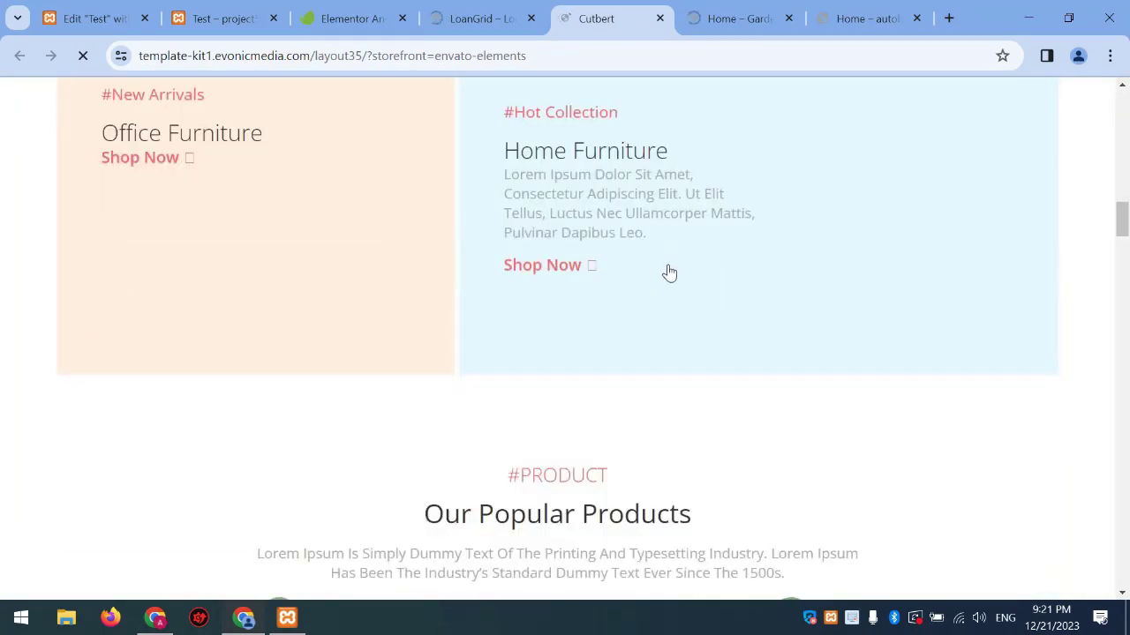
pyautogui.scroll(-10, 669, 272)
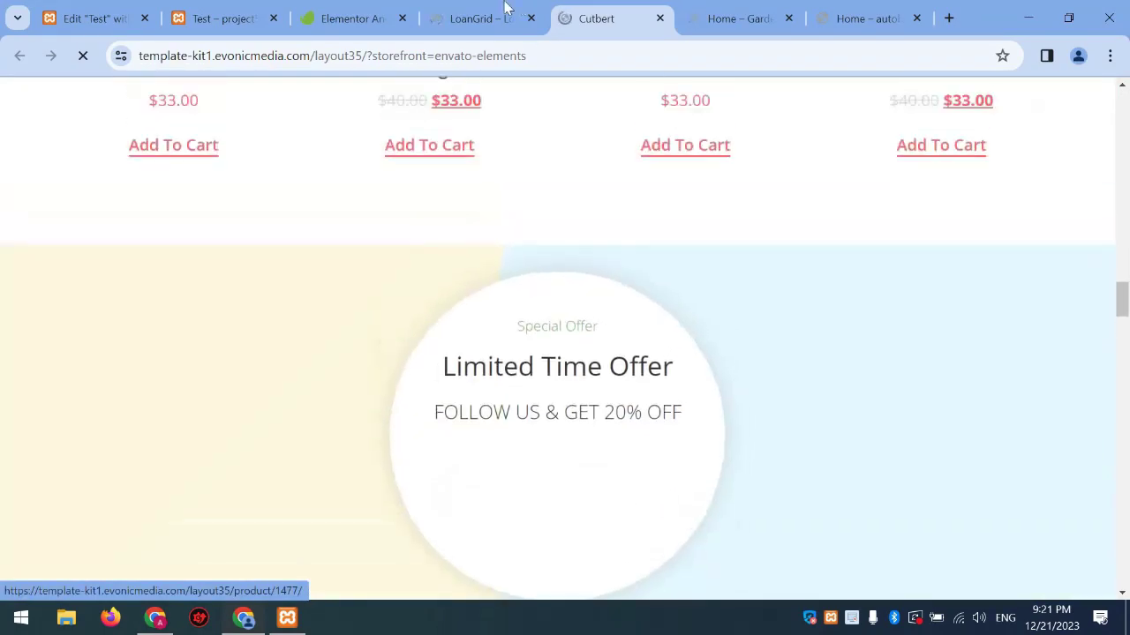
pyautogui.click(508, 9)
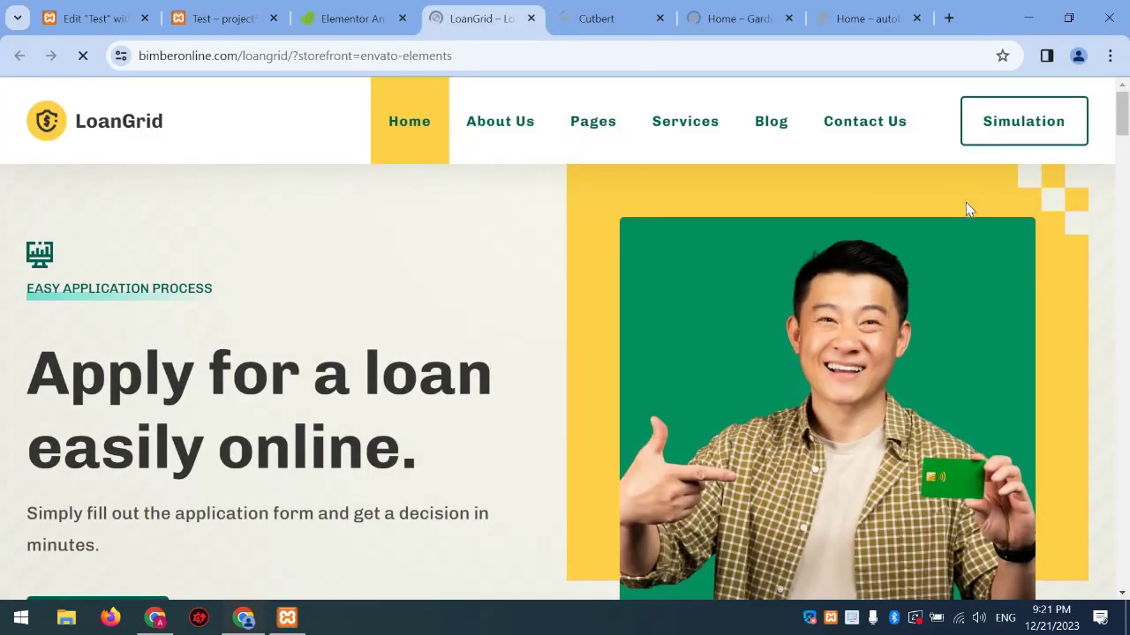
pyautogui.click(1127, 209)
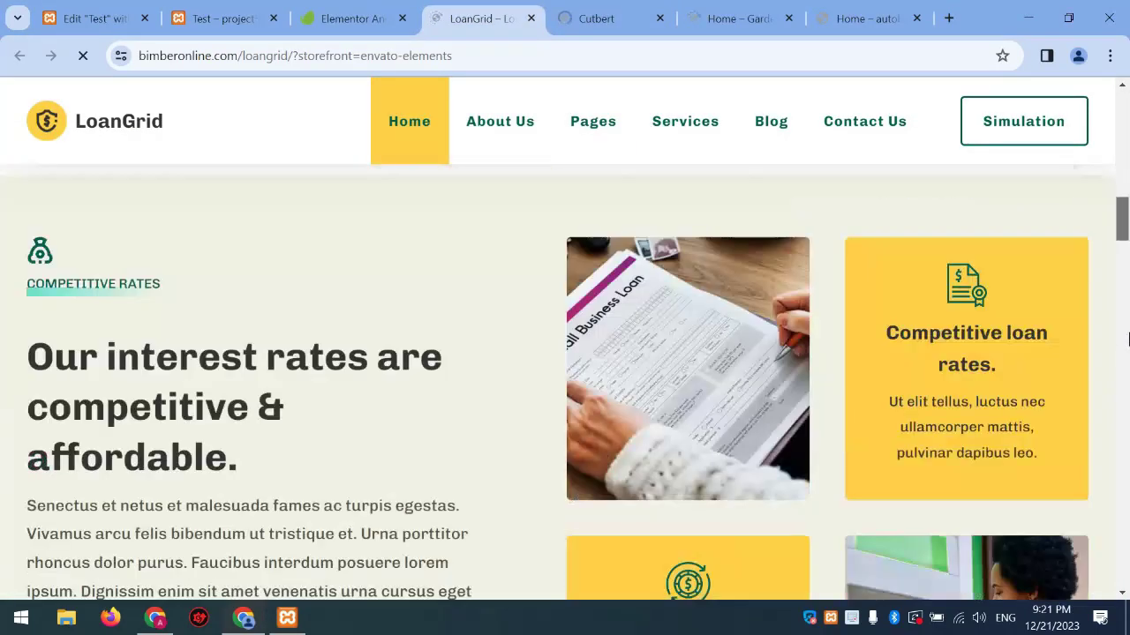
pyautogui.click(1127, 451)
pyautogui.click(1127, 452)
pyautogui.scroll(-5, 857, 164)
# Look over the Gardenee demo, then return to the Test page's Installed Kits library
pyautogui.click(739, 18)
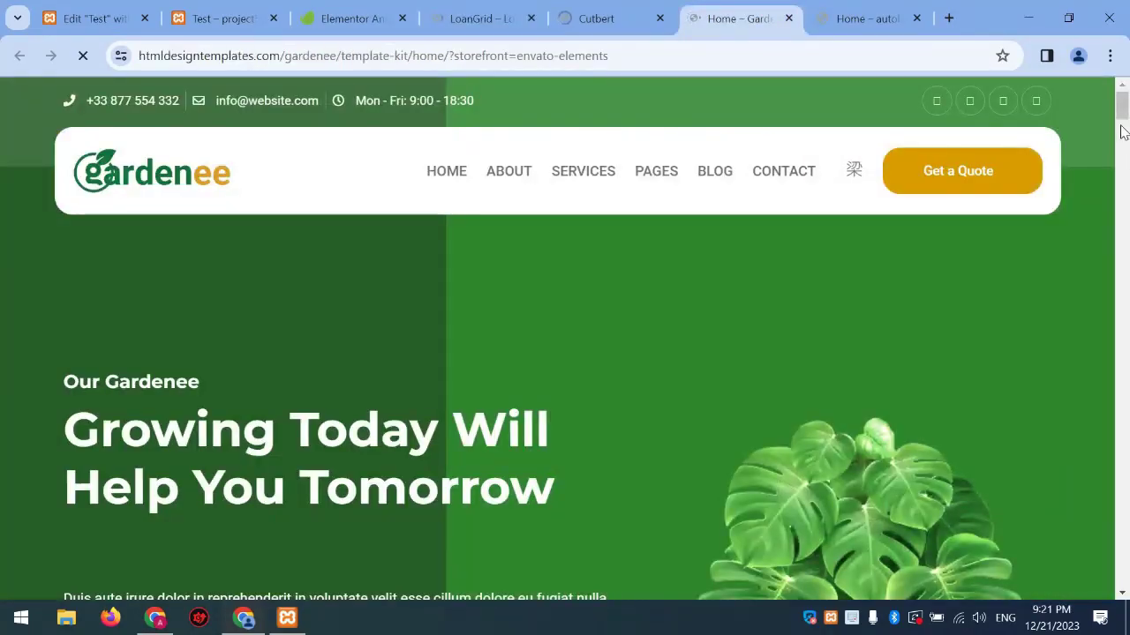
pyautogui.scroll(-18, 1124, 137)
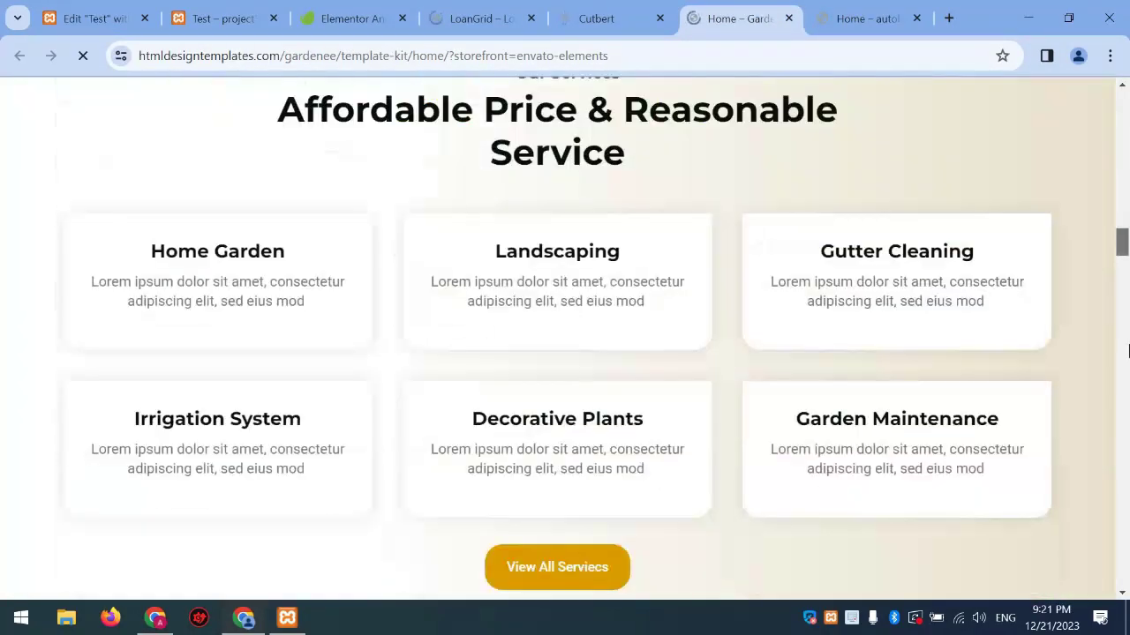
pyautogui.scroll(10, 1127, 518)
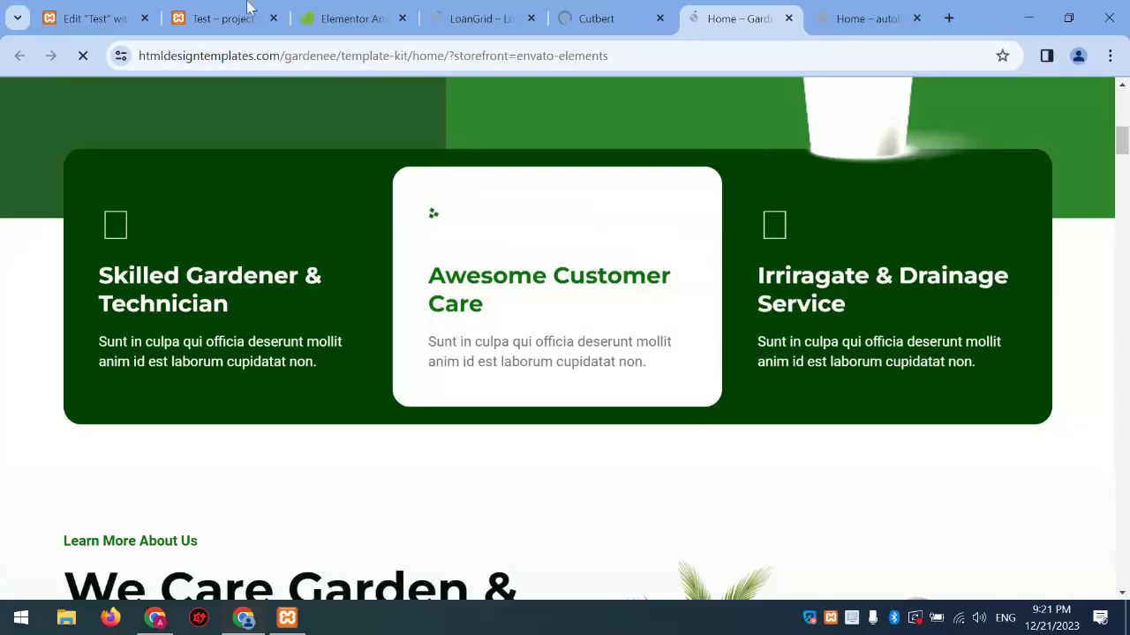
pyautogui.click(221, 18)
pyautogui.click(88, 17)
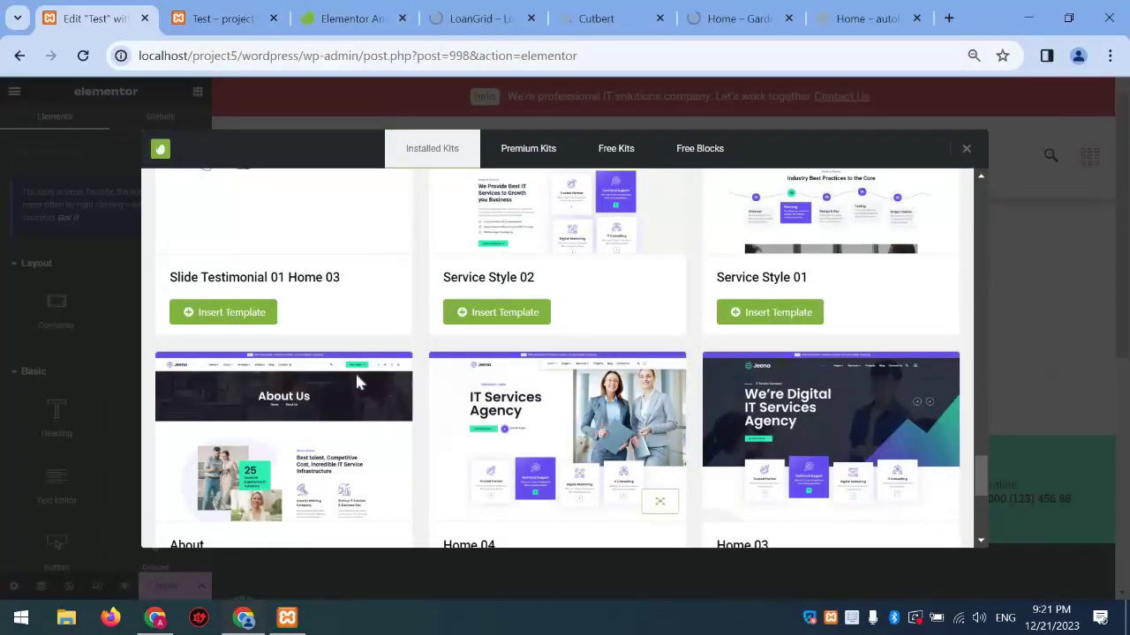
pyautogui.scroll(-2, 353, 380)
# Let Jeena Home 02 finish importing, compare it with the LoanGrid and Gardenee demos, and return
pyautogui.scroll(-2, 352, 386)
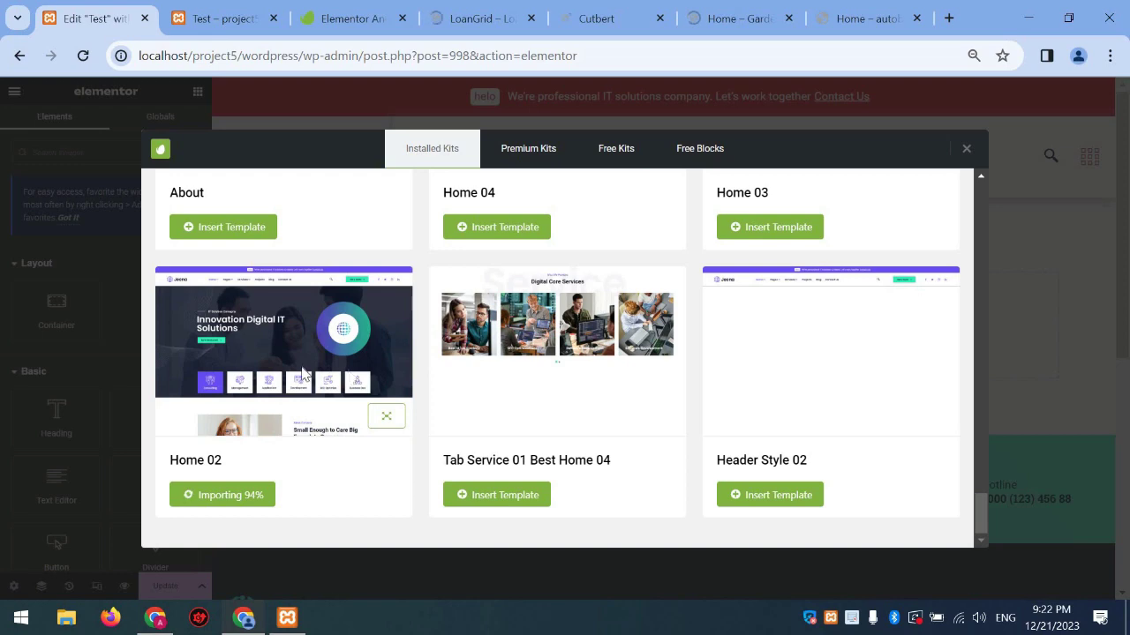
pyautogui.click(481, 17)
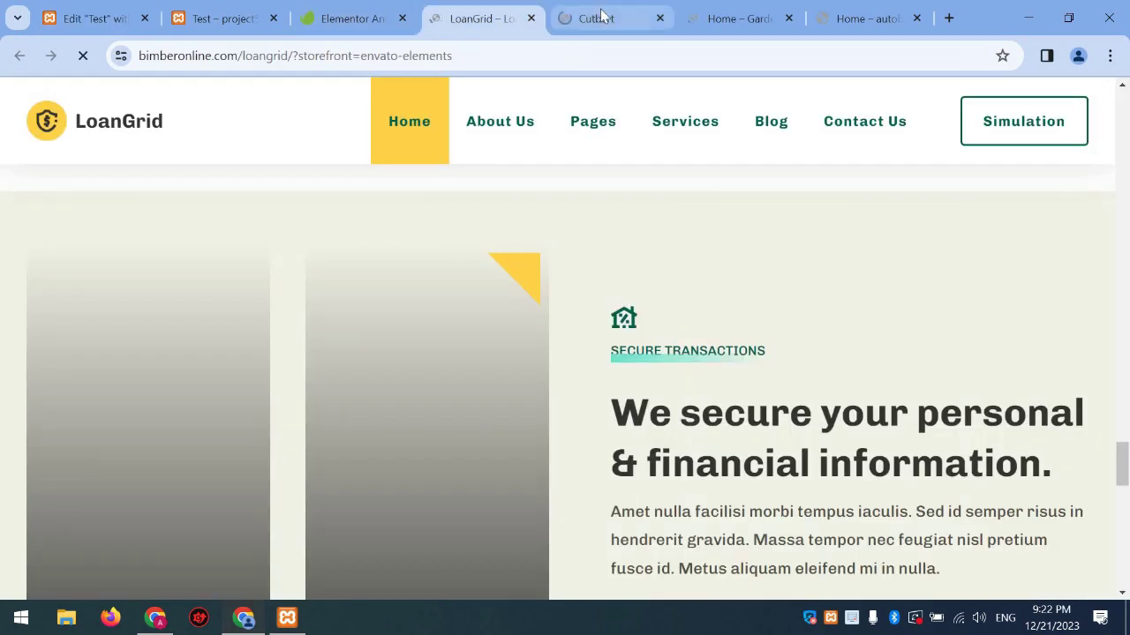
pyautogui.click(600, 16)
pyautogui.click(727, 14)
pyautogui.scroll(5, 580, 279)
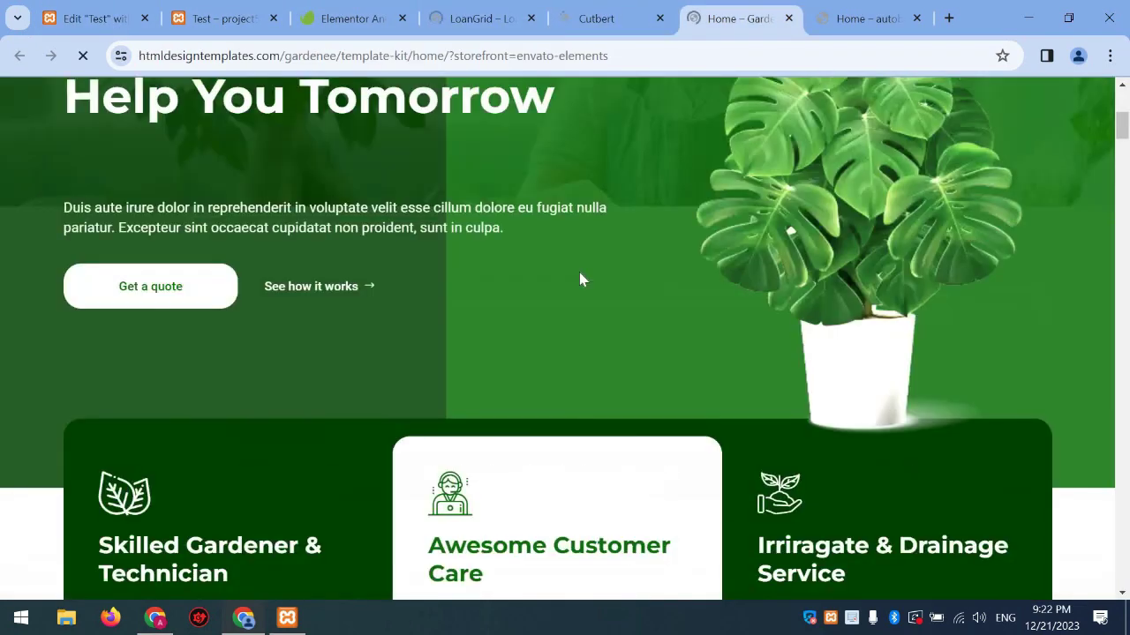
pyautogui.scroll(3, 580, 277)
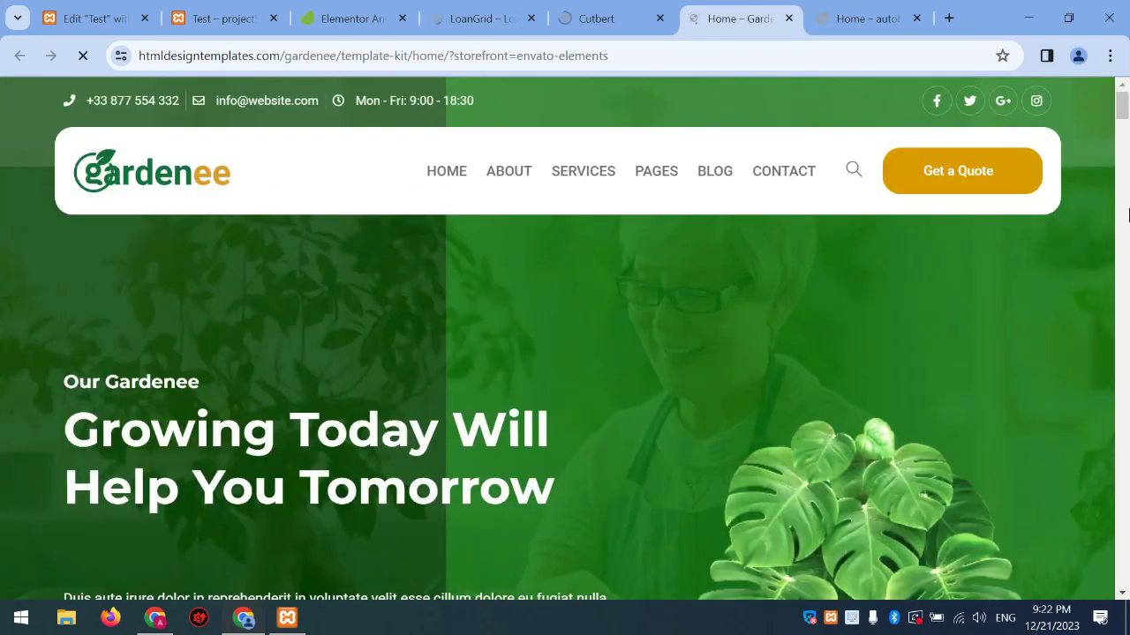
pyautogui.moveTo(1121, 113); pyautogui.dragTo(1059, 565)
pyautogui.click(111, 14)
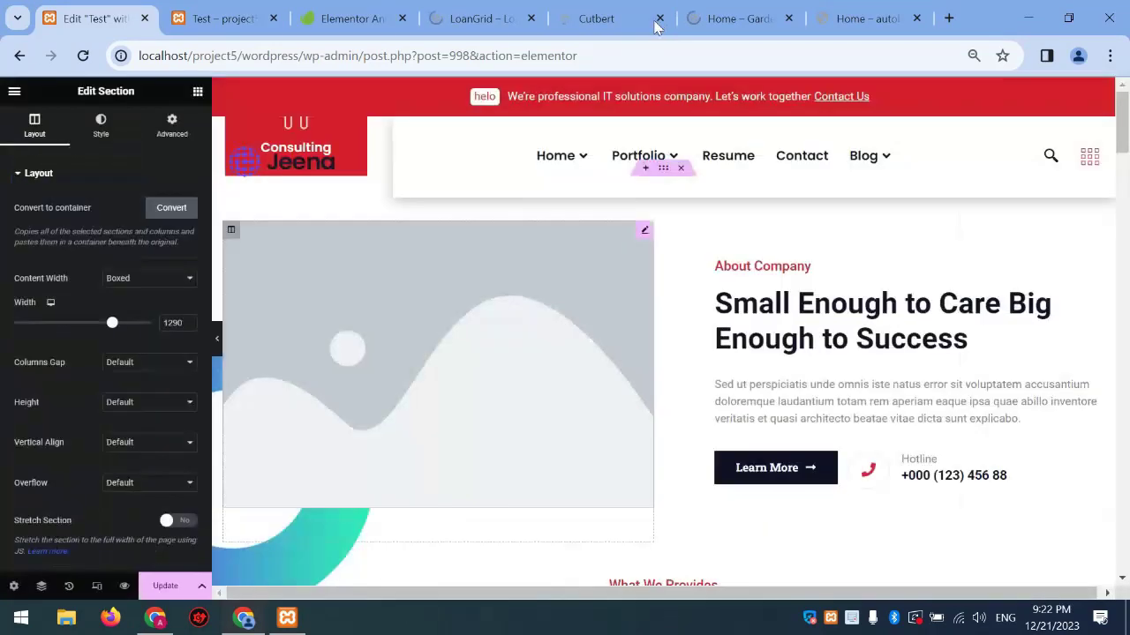
# Scroll to Why Choose Us and open its Style background Image picker in the Media Library
pyautogui.scroll(-5, 688, 287)
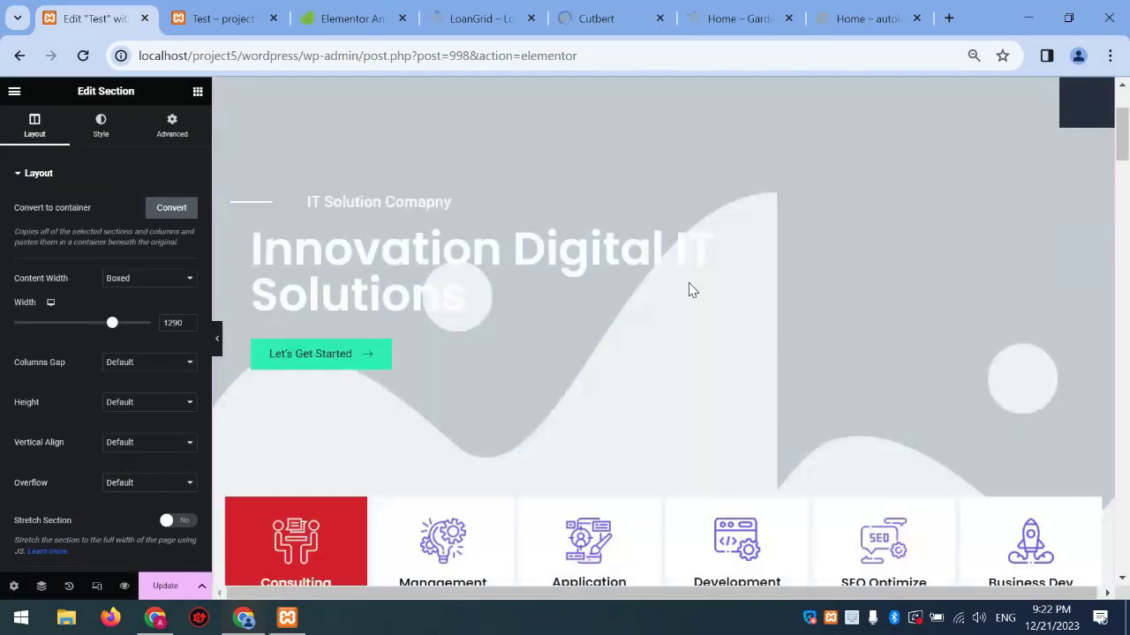
pyautogui.scroll(-10, 692, 285)
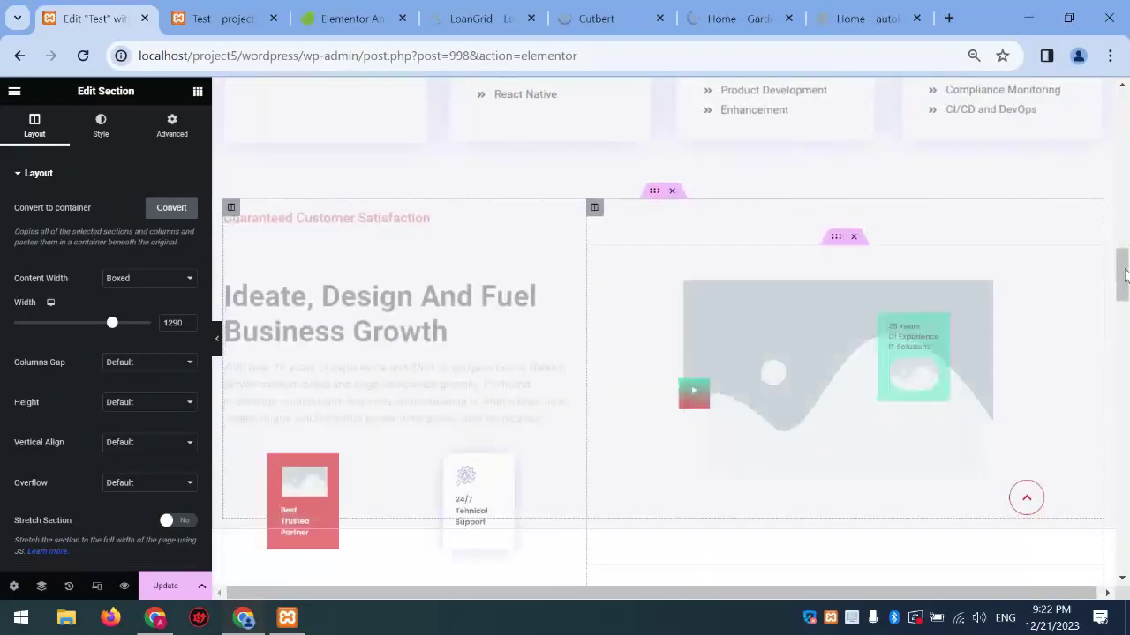
pyautogui.moveTo(1124, 276); pyautogui.dragTo(1128, 462)
pyautogui.scroll(-15, 1128, 462)
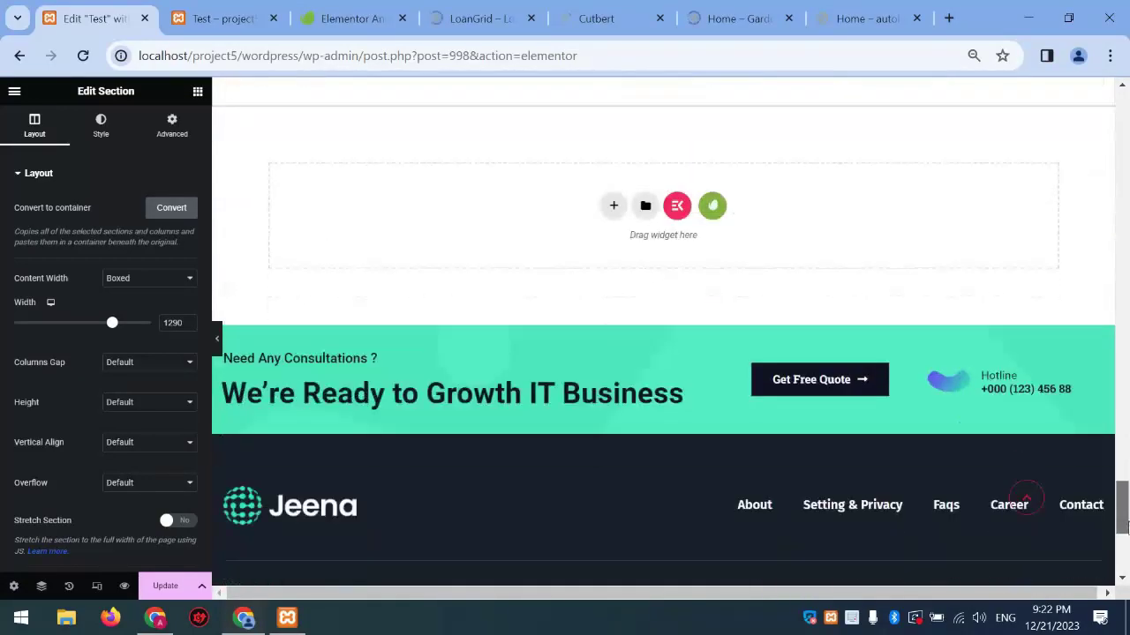
pyautogui.scroll(4, 1127, 409)
pyautogui.scroll(5, 1128, 409)
pyautogui.scroll(-1, 433, 292)
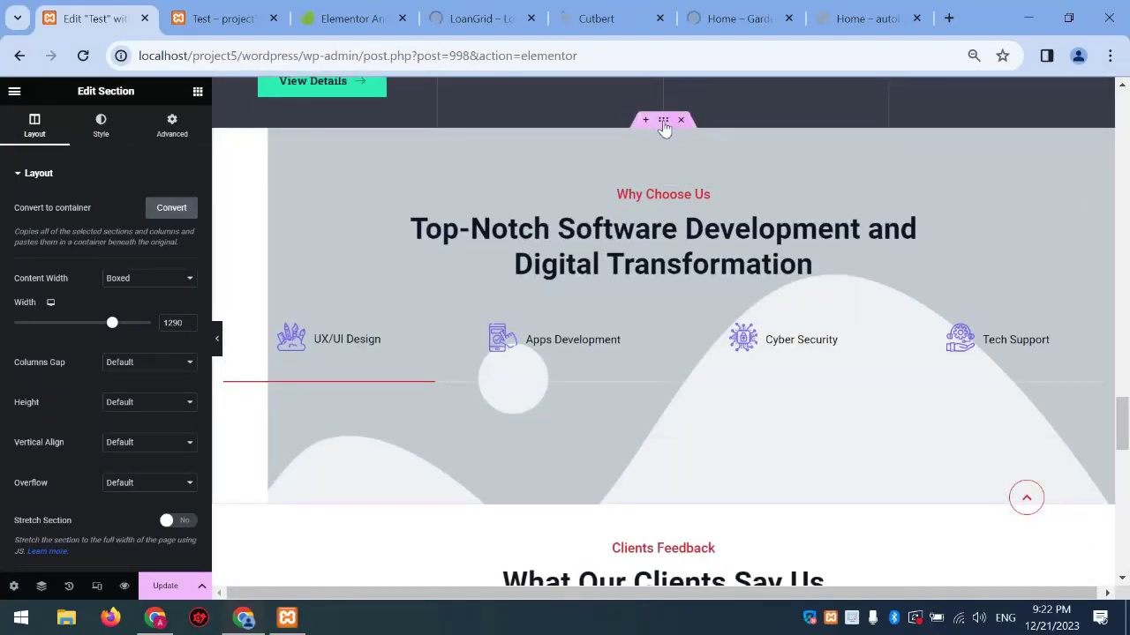
pyautogui.click(114, 129)
pyautogui.click(159, 339)
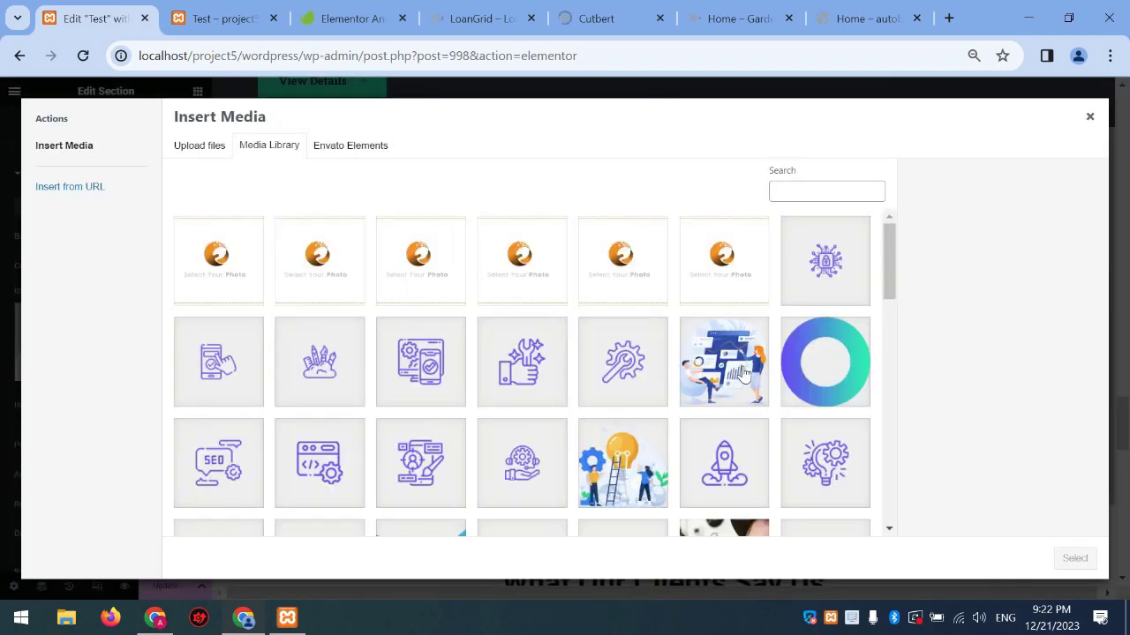
# Select the lightbulb-and-ladder illustration as the Why Choose Us background image
pyautogui.scroll(-2, 698, 388)
pyautogui.click(660, 319)
pyautogui.click(1075, 559)
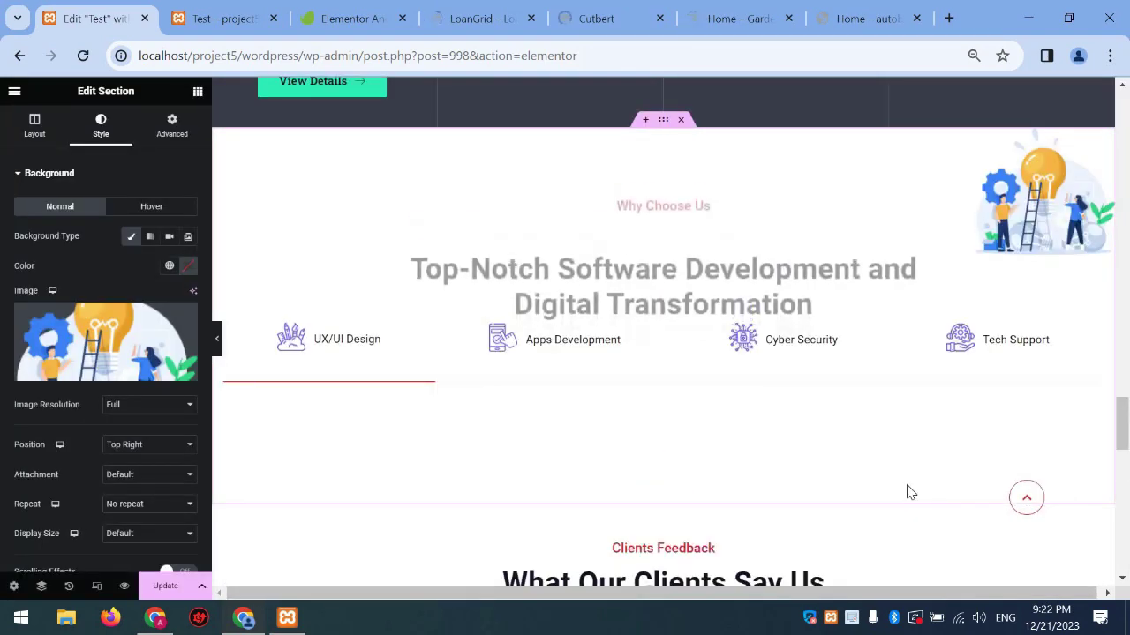
# Keep the Top Right, no-repeat placement and scroll back to the top of the page
pyautogui.scroll(-4, 912, 480)
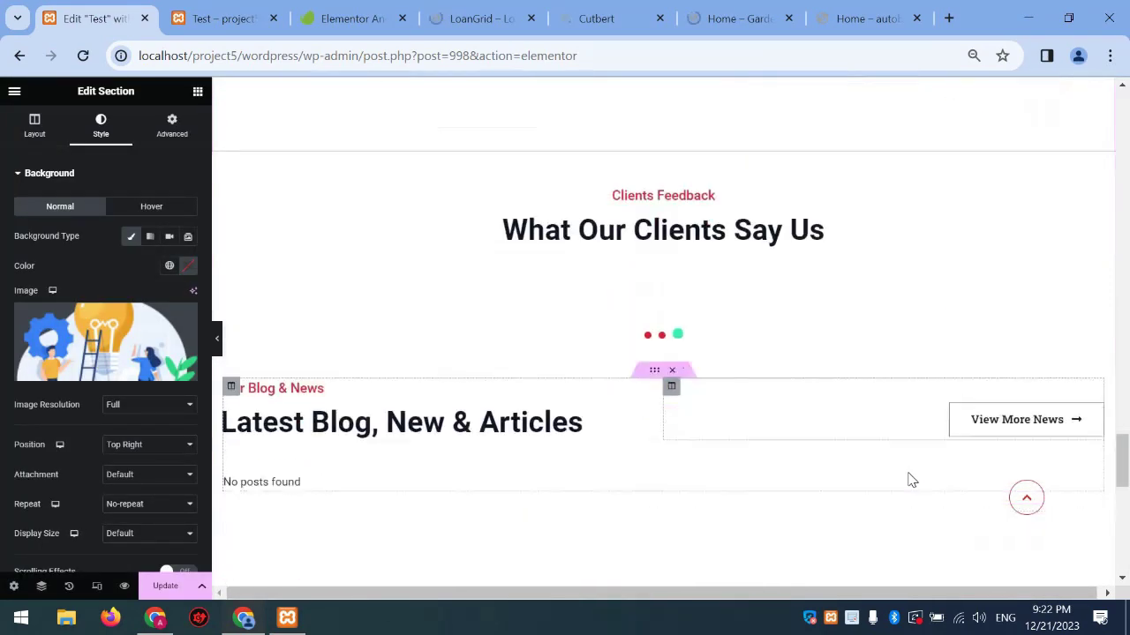
pyautogui.scroll(-3, 845, 277)
pyautogui.scroll(1, 756, 172)
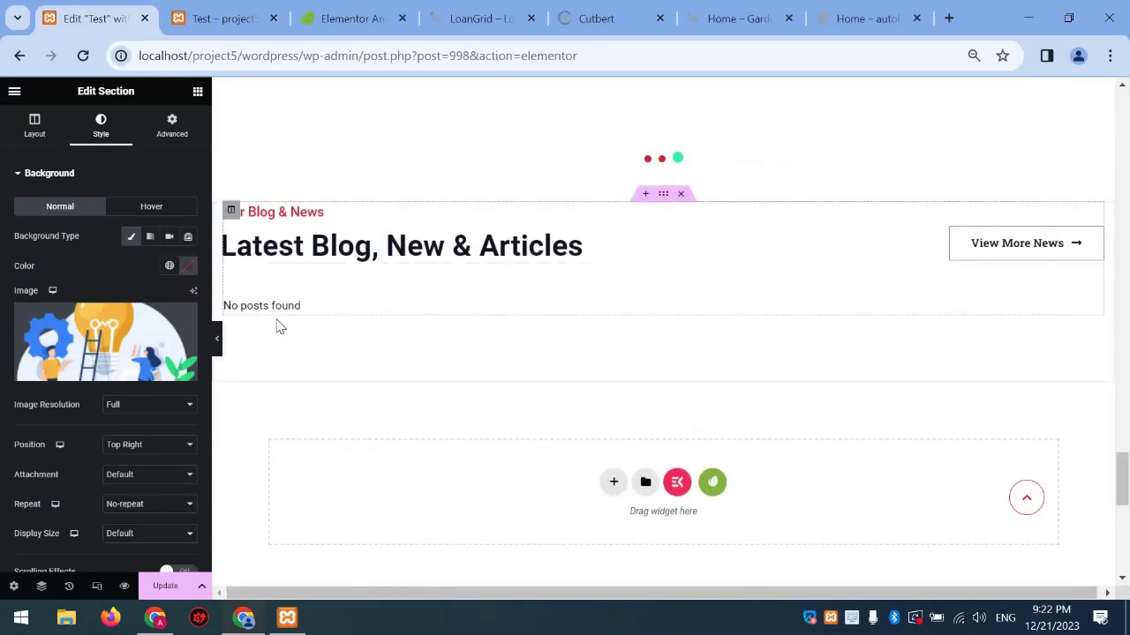
pyautogui.scroll(12, 388, 326)
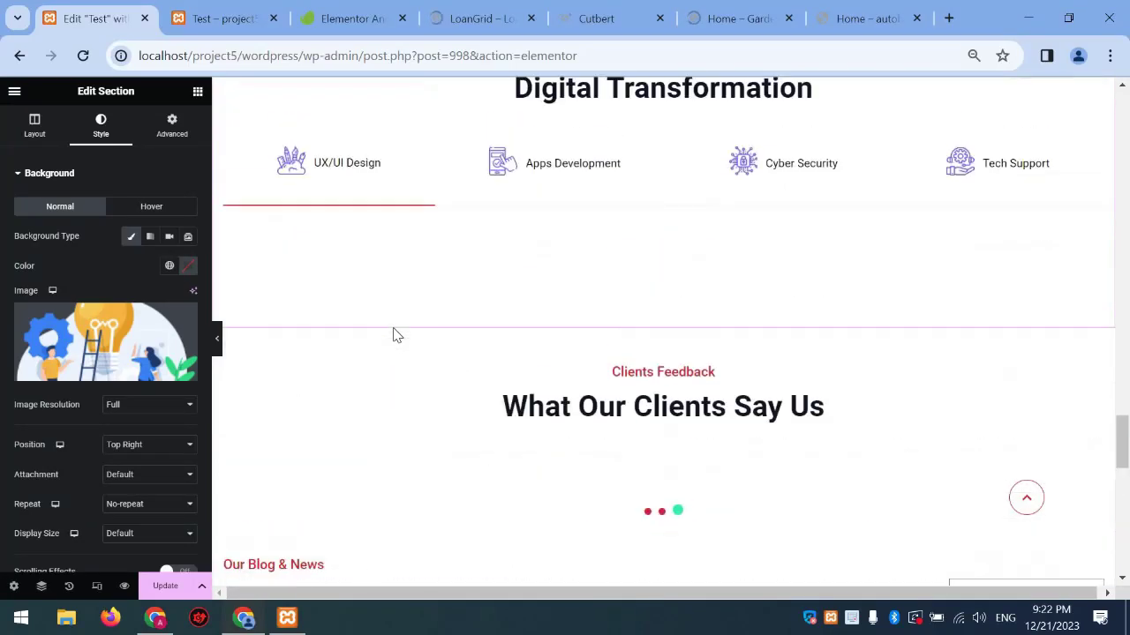
pyautogui.scroll(3, 657, 353)
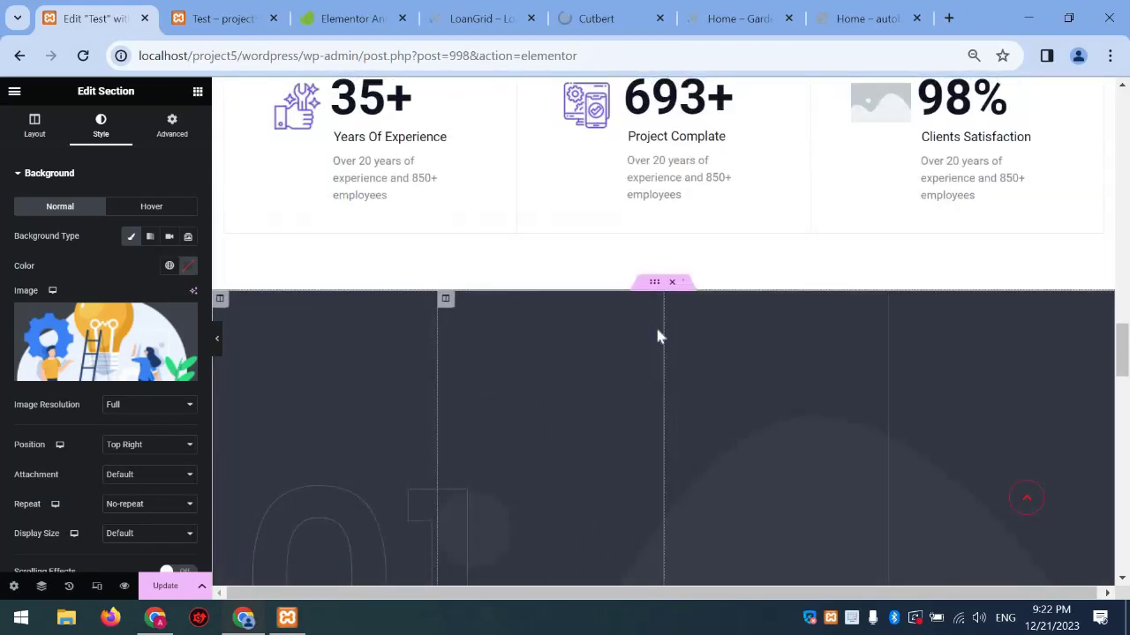
pyautogui.scroll(4, 852, 355)
pyautogui.scroll(4, 743, 294)
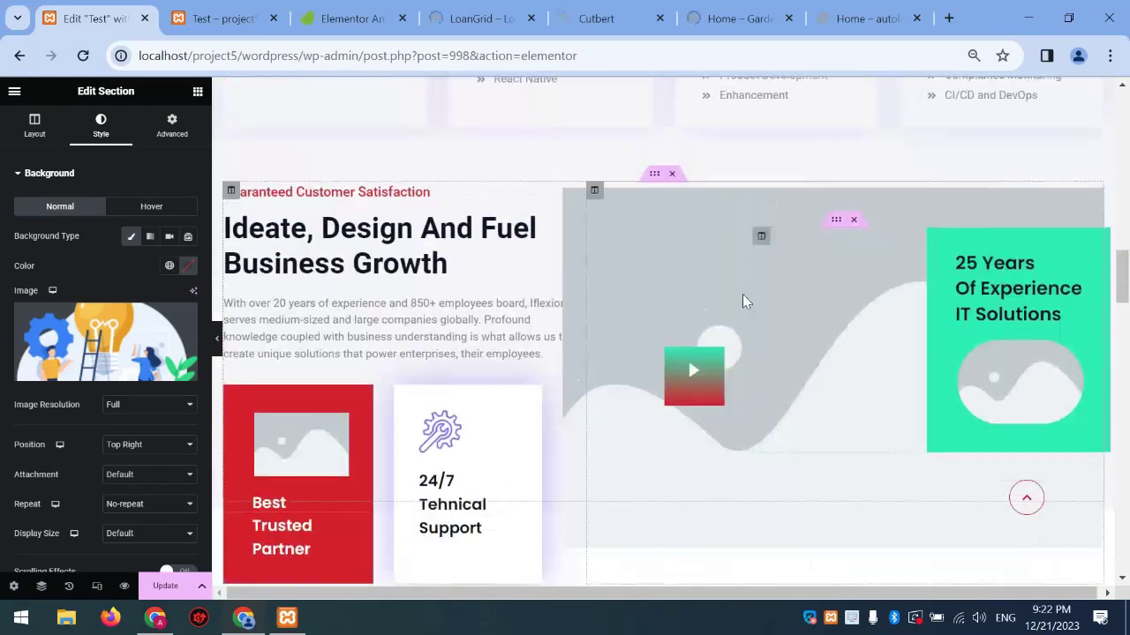
pyautogui.scroll(2, 675, 370)
pyautogui.scroll(-3, 697, 370)
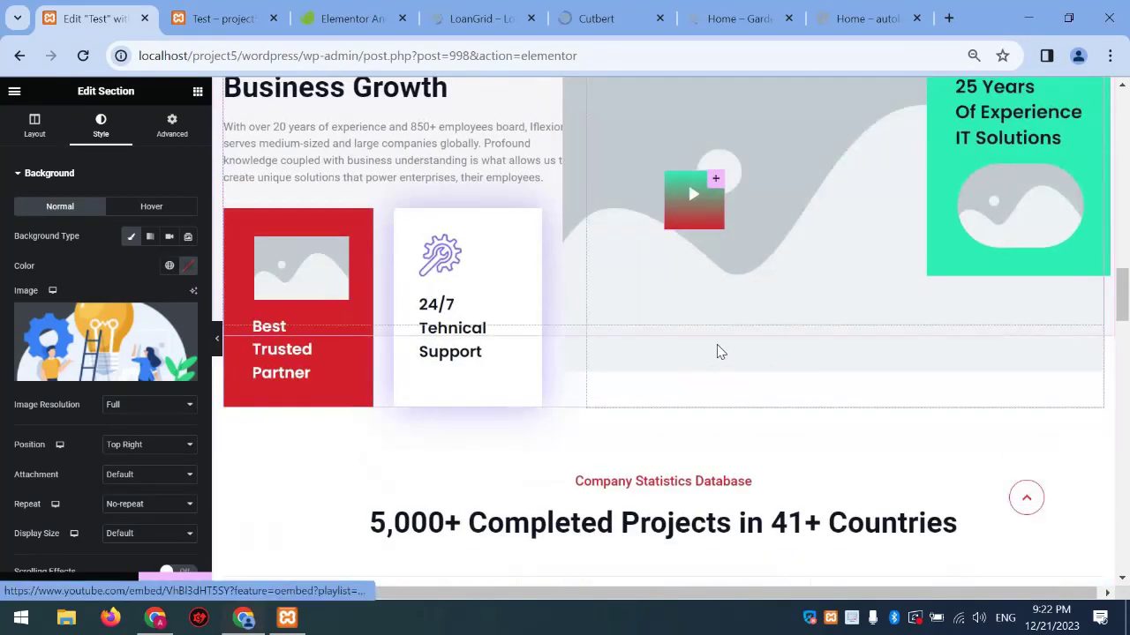
pyautogui.scroll(2, 663, 232)
pyautogui.moveTo(1122, 282); pyautogui.dragTo(1125, 88)
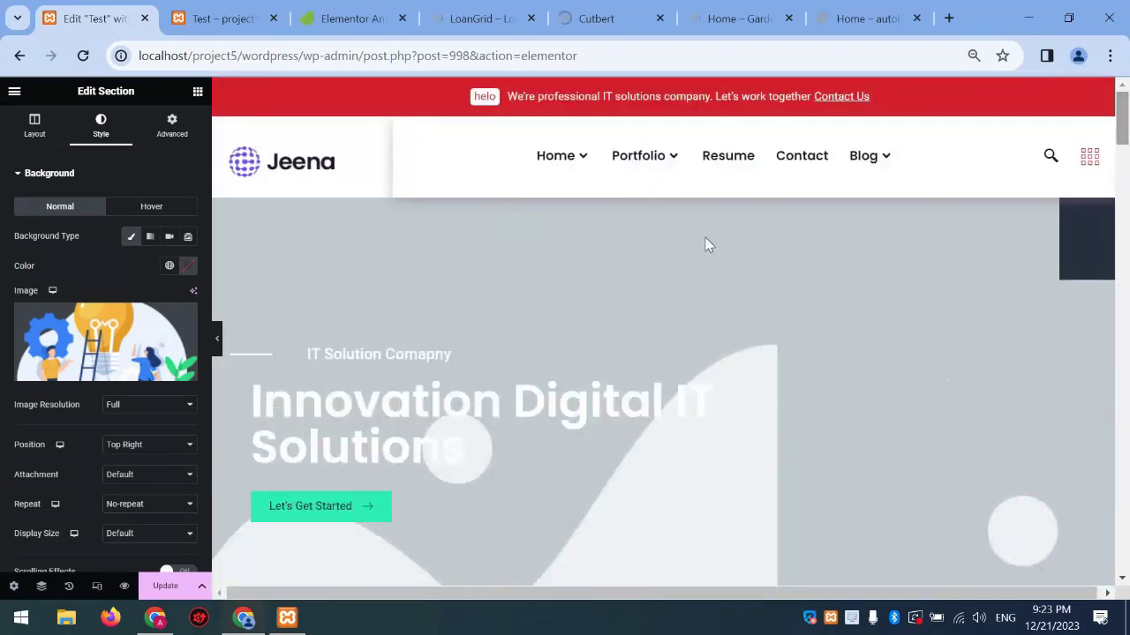
# Inspect the hero section's background options and the slider widget's style settings
pyautogui.click(663, 191)
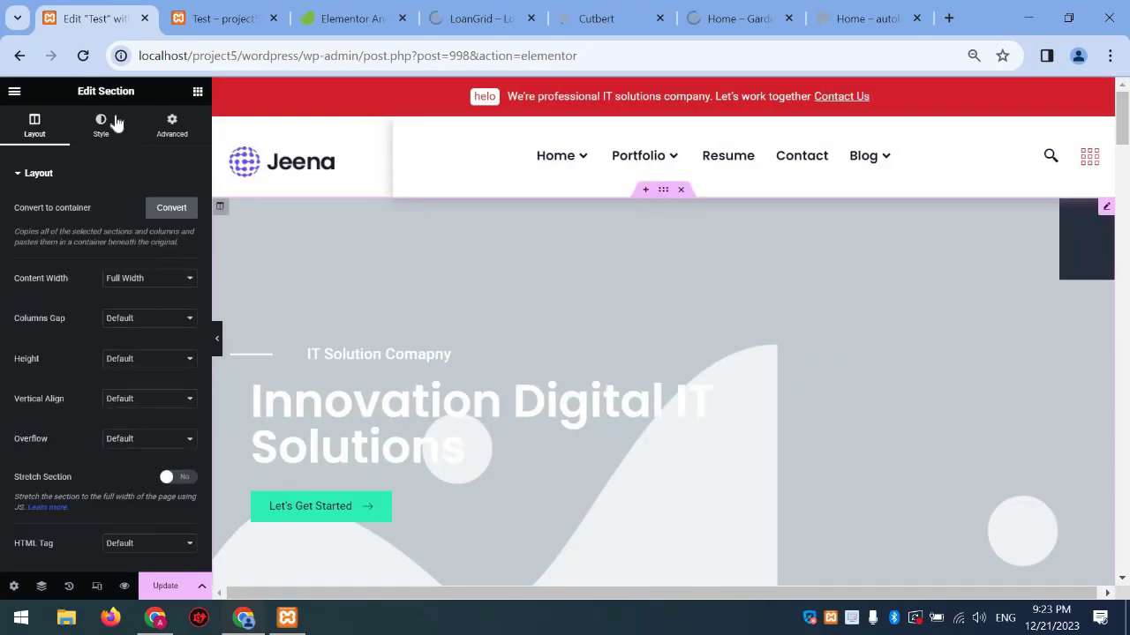
pyautogui.click(101, 126)
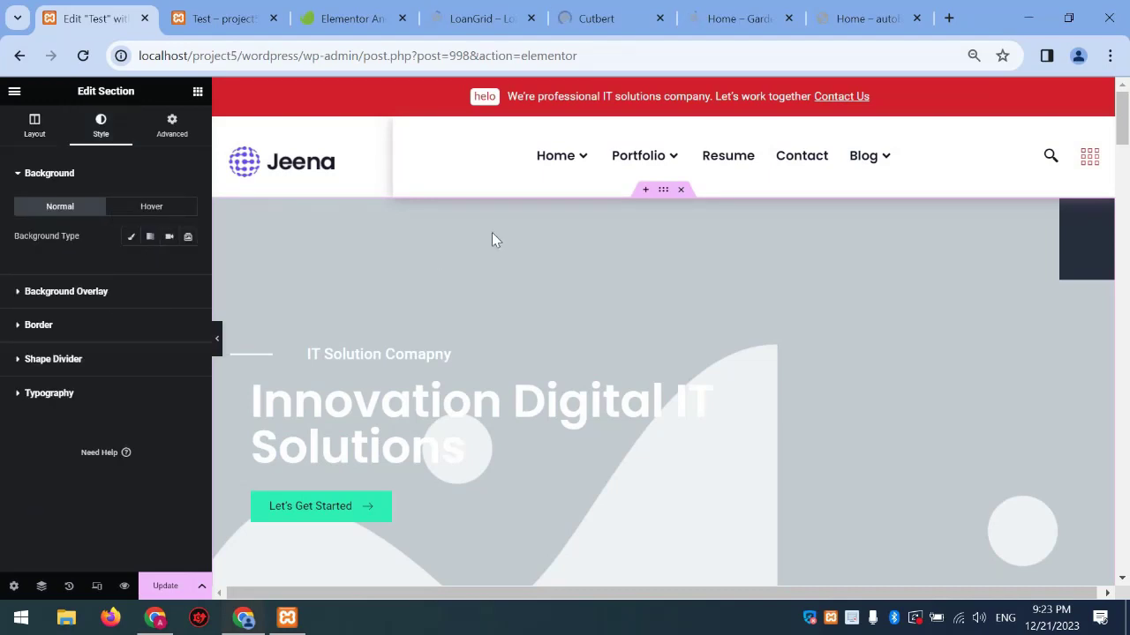
pyautogui.click(560, 260)
pyautogui.click(121, 140)
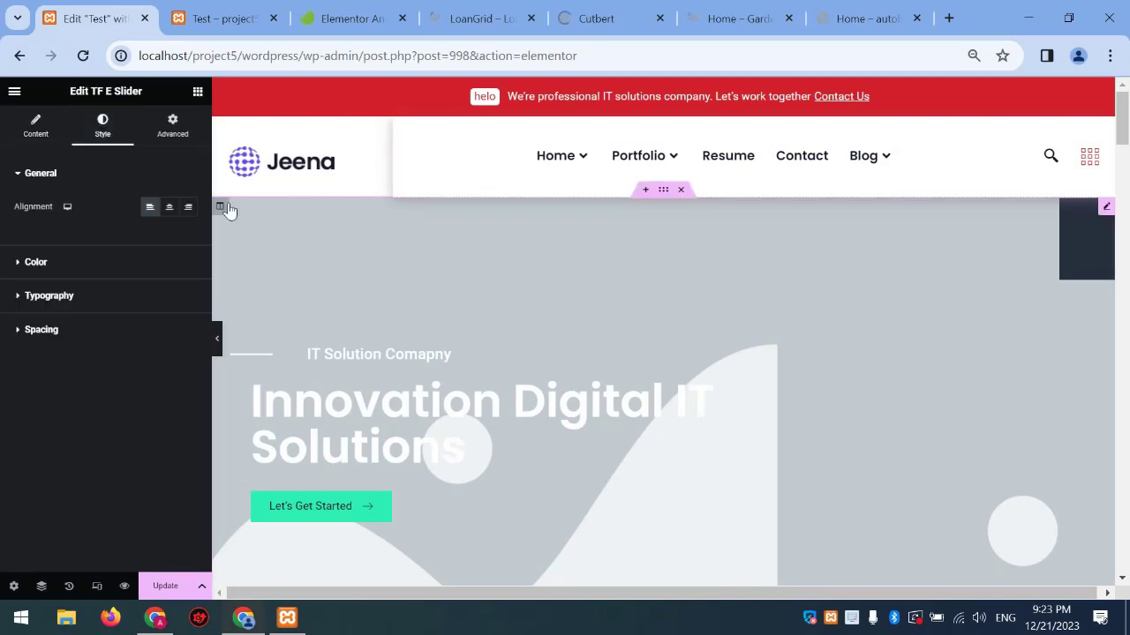
# Set the hero slider's column background to Classic, then reselect the TF E Slider
pyautogui.click(220, 207)
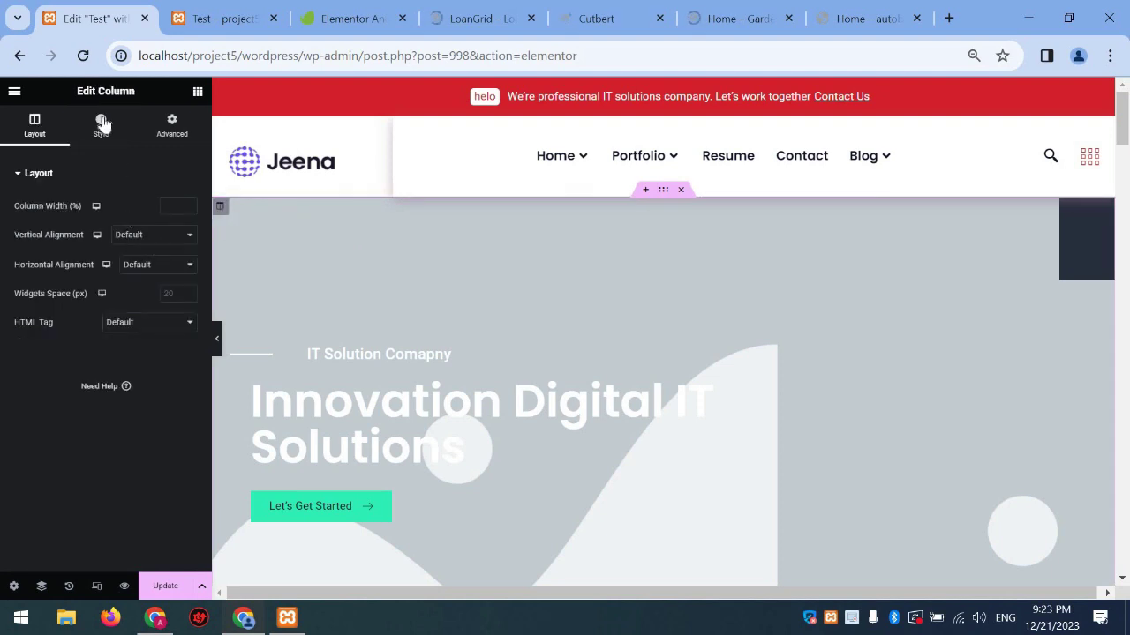
pyautogui.click(101, 126)
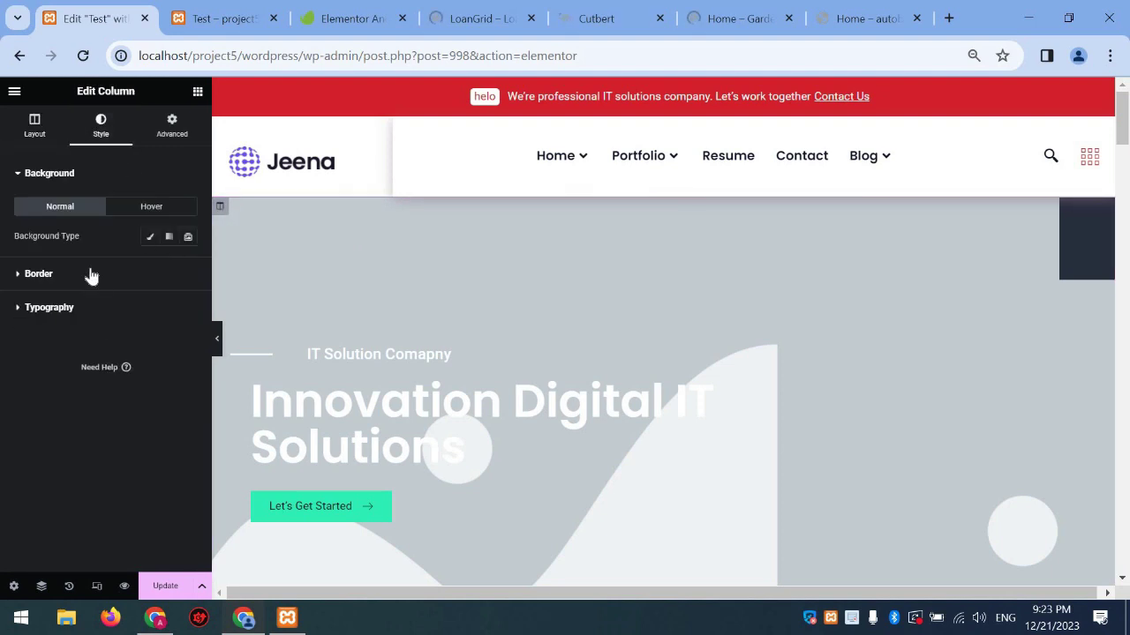
pyautogui.click(151, 237)
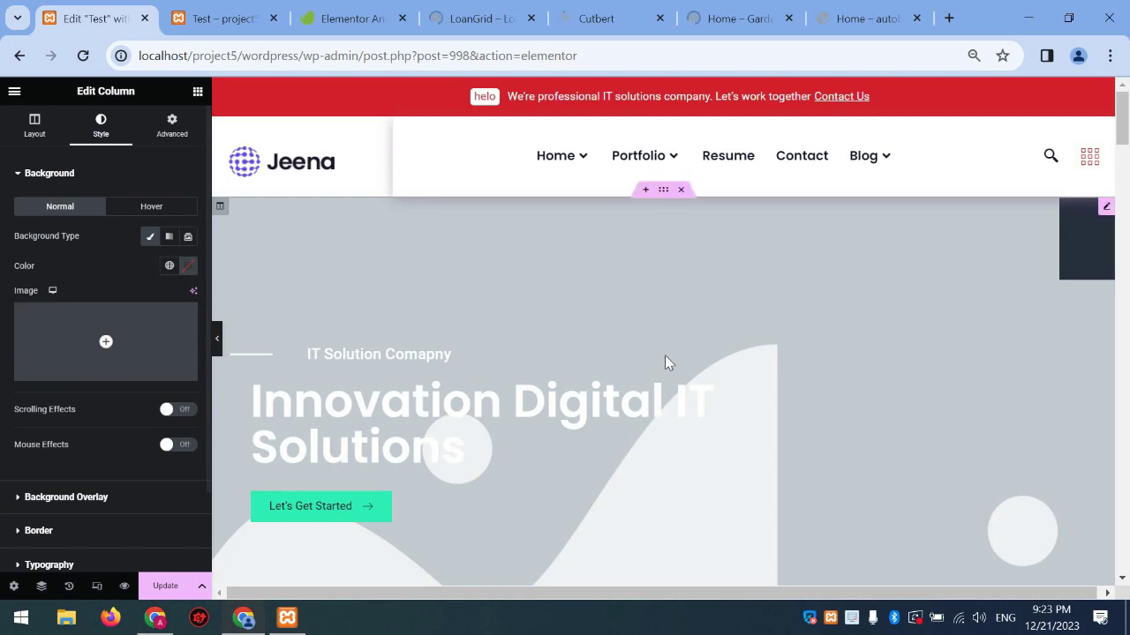
pyautogui.scroll(-3, 666, 361)
pyautogui.scroll(-1, 877, 381)
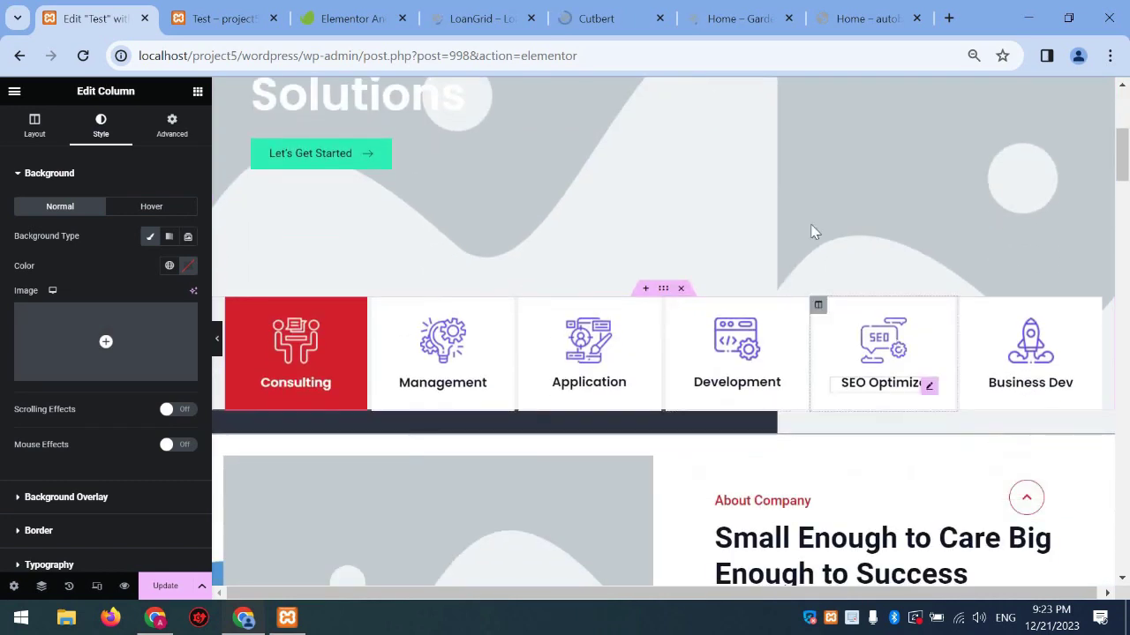
pyautogui.click(813, 235)
pyautogui.scroll(3, 812, 234)
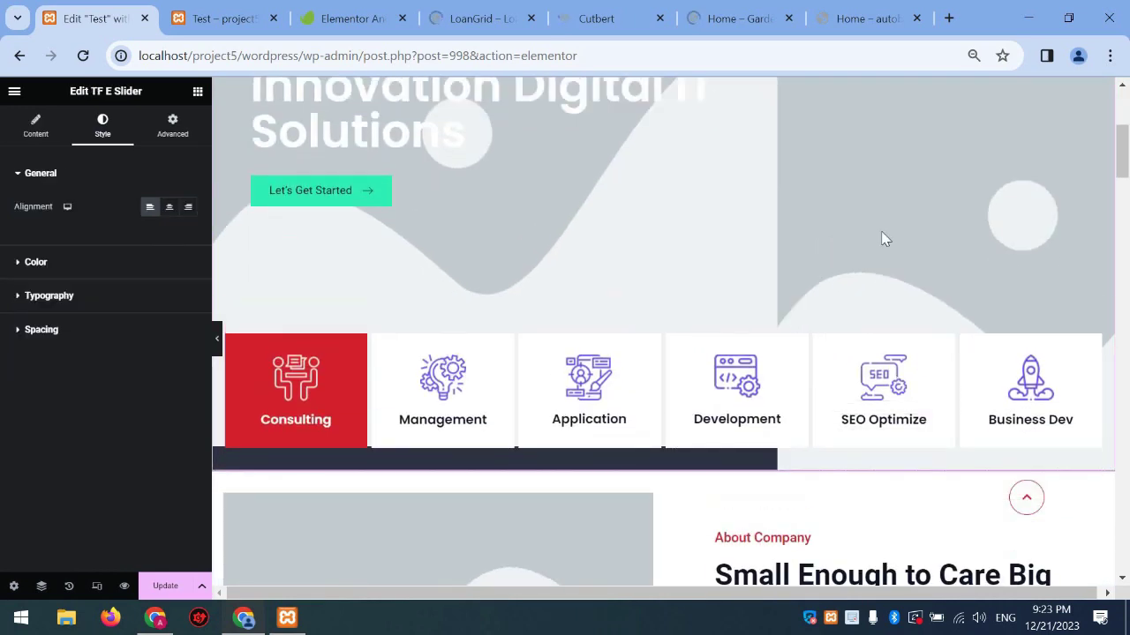